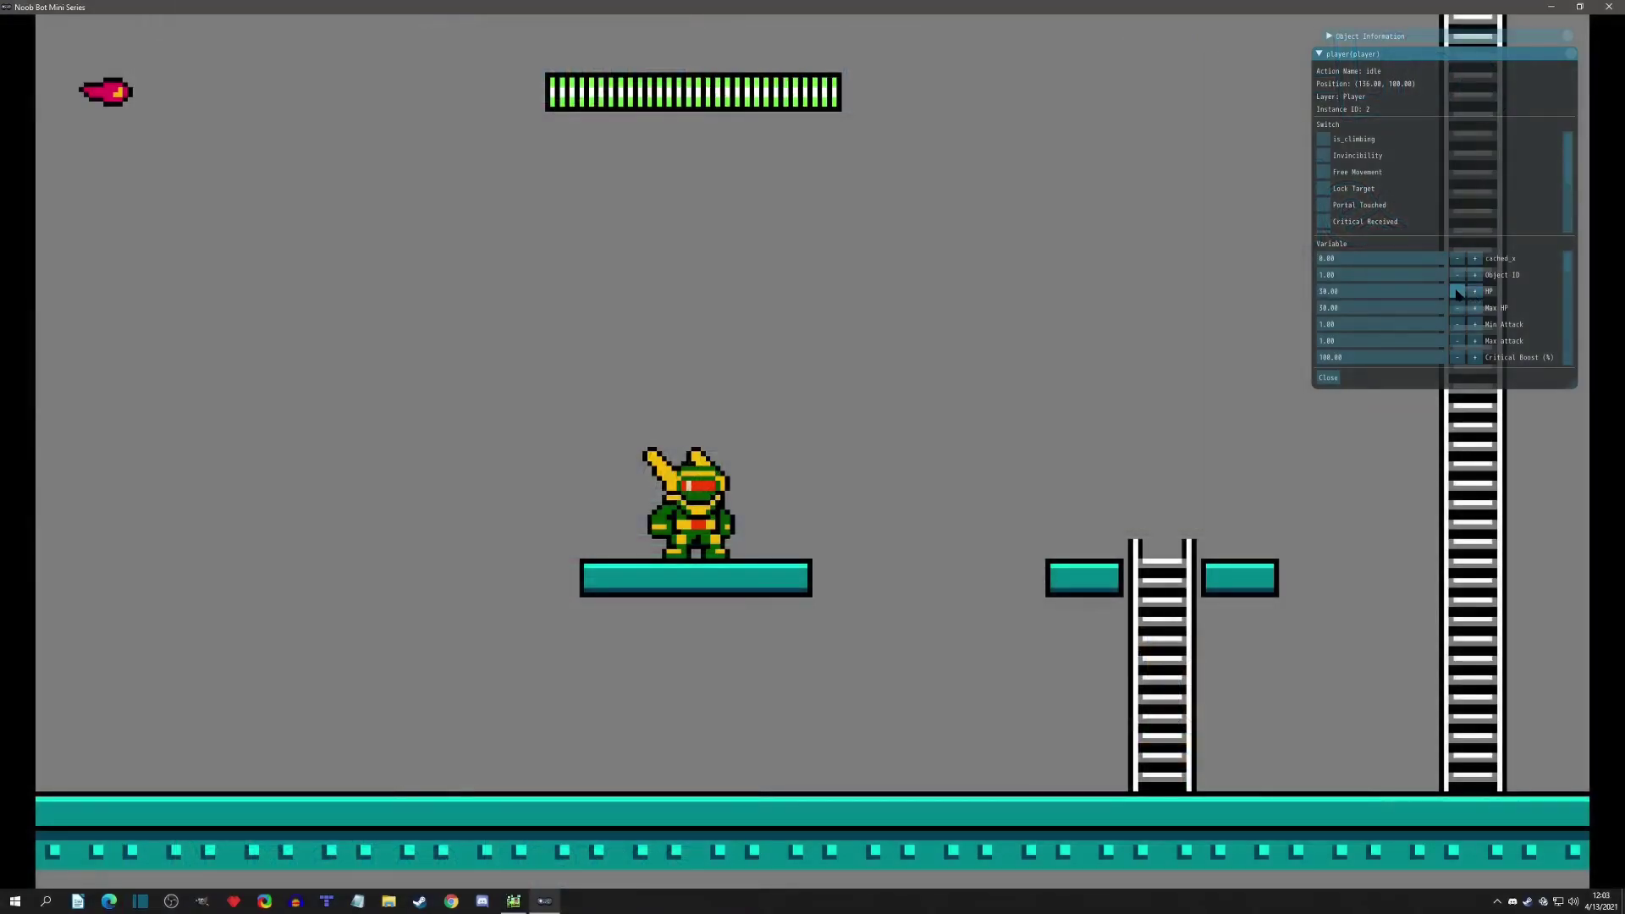
Drop the player's HP toward zero and refill it repeatedly, finally entering 25.
{"action": "left_click", "coordinate": [1458, 291]}
In the test play, lower the player's HP, type 25, then raise it back to full.
{"action": "left_click", "coordinate": [1474, 292]}
{"action": "type", "text": "25"}
{"action": "left_click", "coordinate": [1474, 291]}
{"action": "left_click_drag", "start_coordinate": [1466, 295], "coordinate": [1462, 294]}
{"action": "left_click", "coordinate": [1457, 291]}
{"action": "left_click", "coordinate": [1457, 291]}
{"action": "left_click", "coordinate": [1474, 291]}
{"action": "left_click", "coordinate": [1474, 291]}
{"action": "left_click", "coordinate": [1457, 291]}
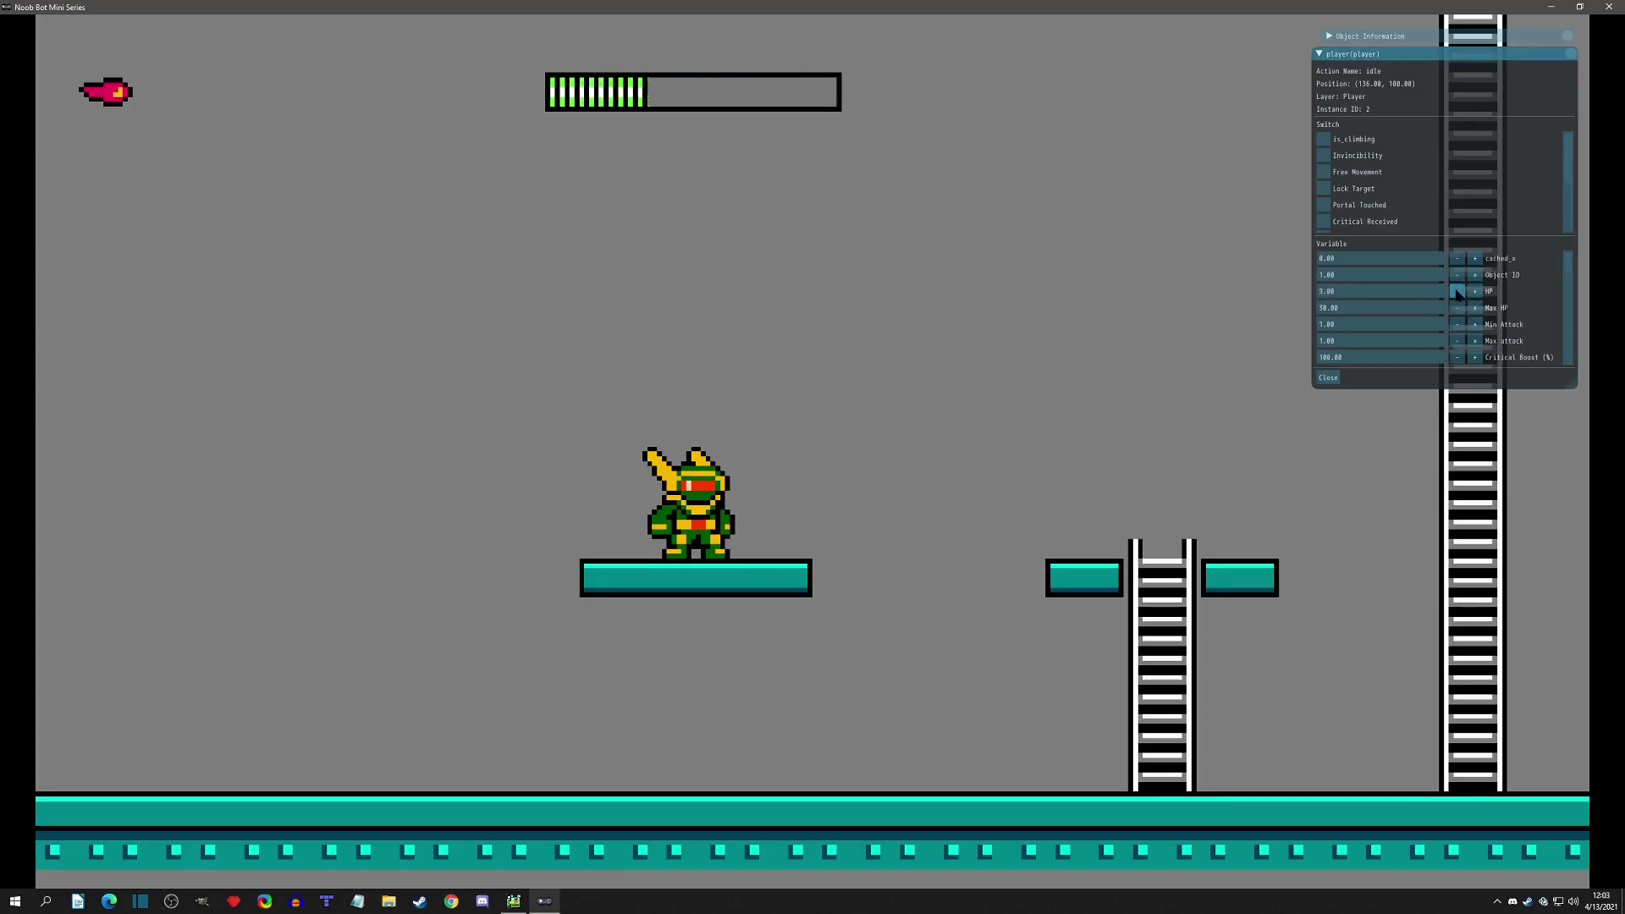
{"action": "left_click", "coordinate": [1458, 291]}
{"action": "left_click", "coordinate": [1474, 292]}
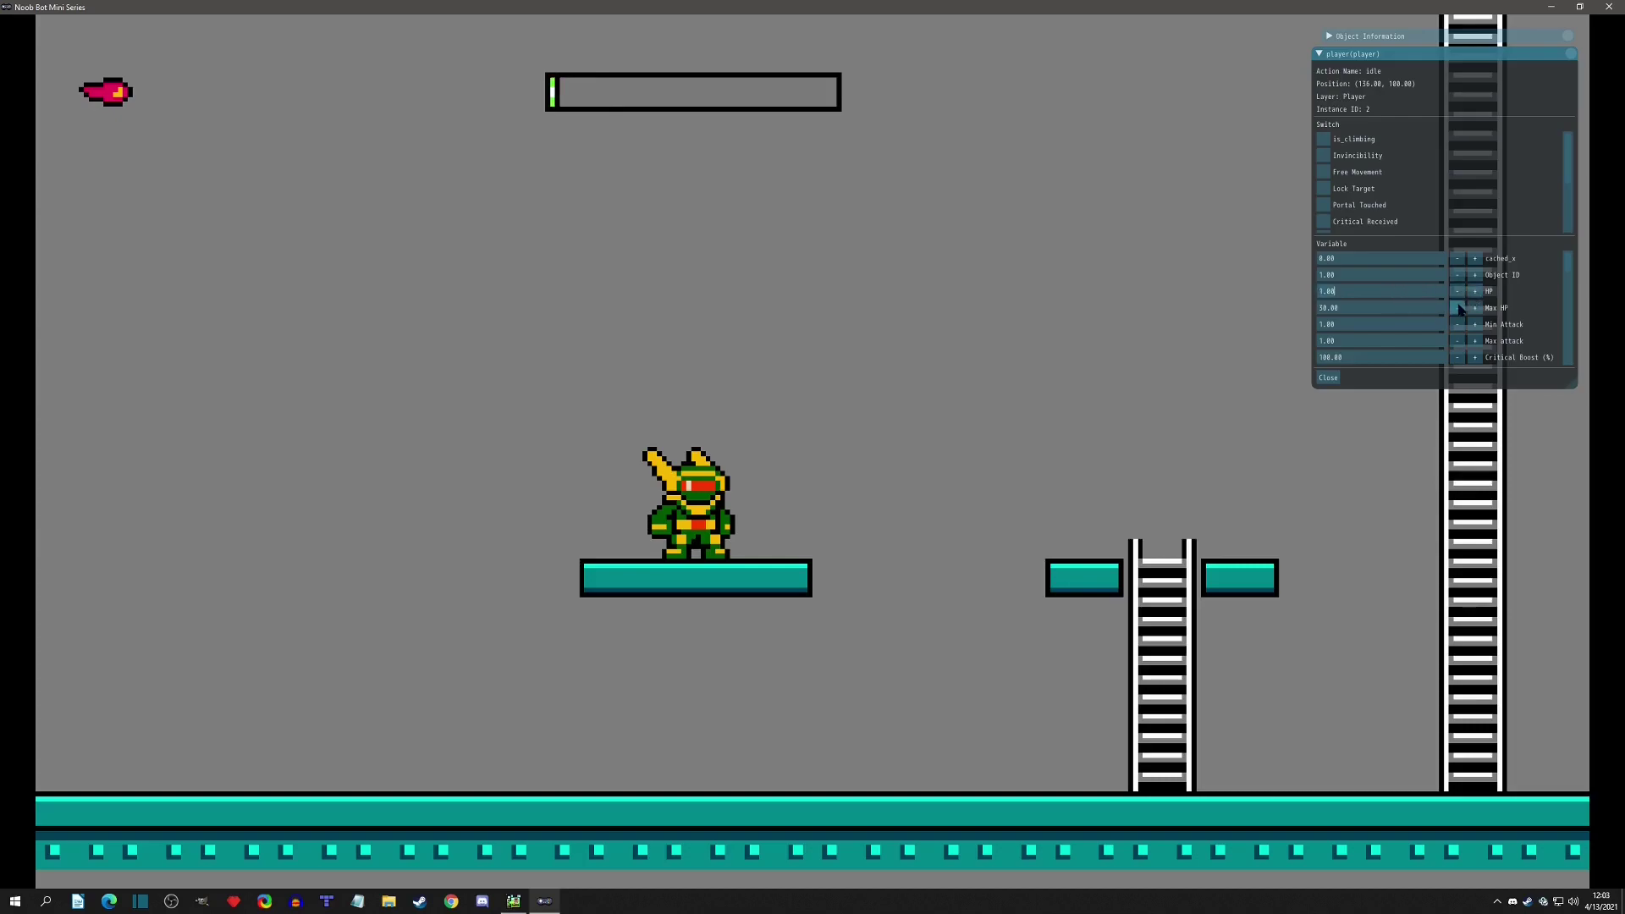
{"action": "type", "text": "25"}
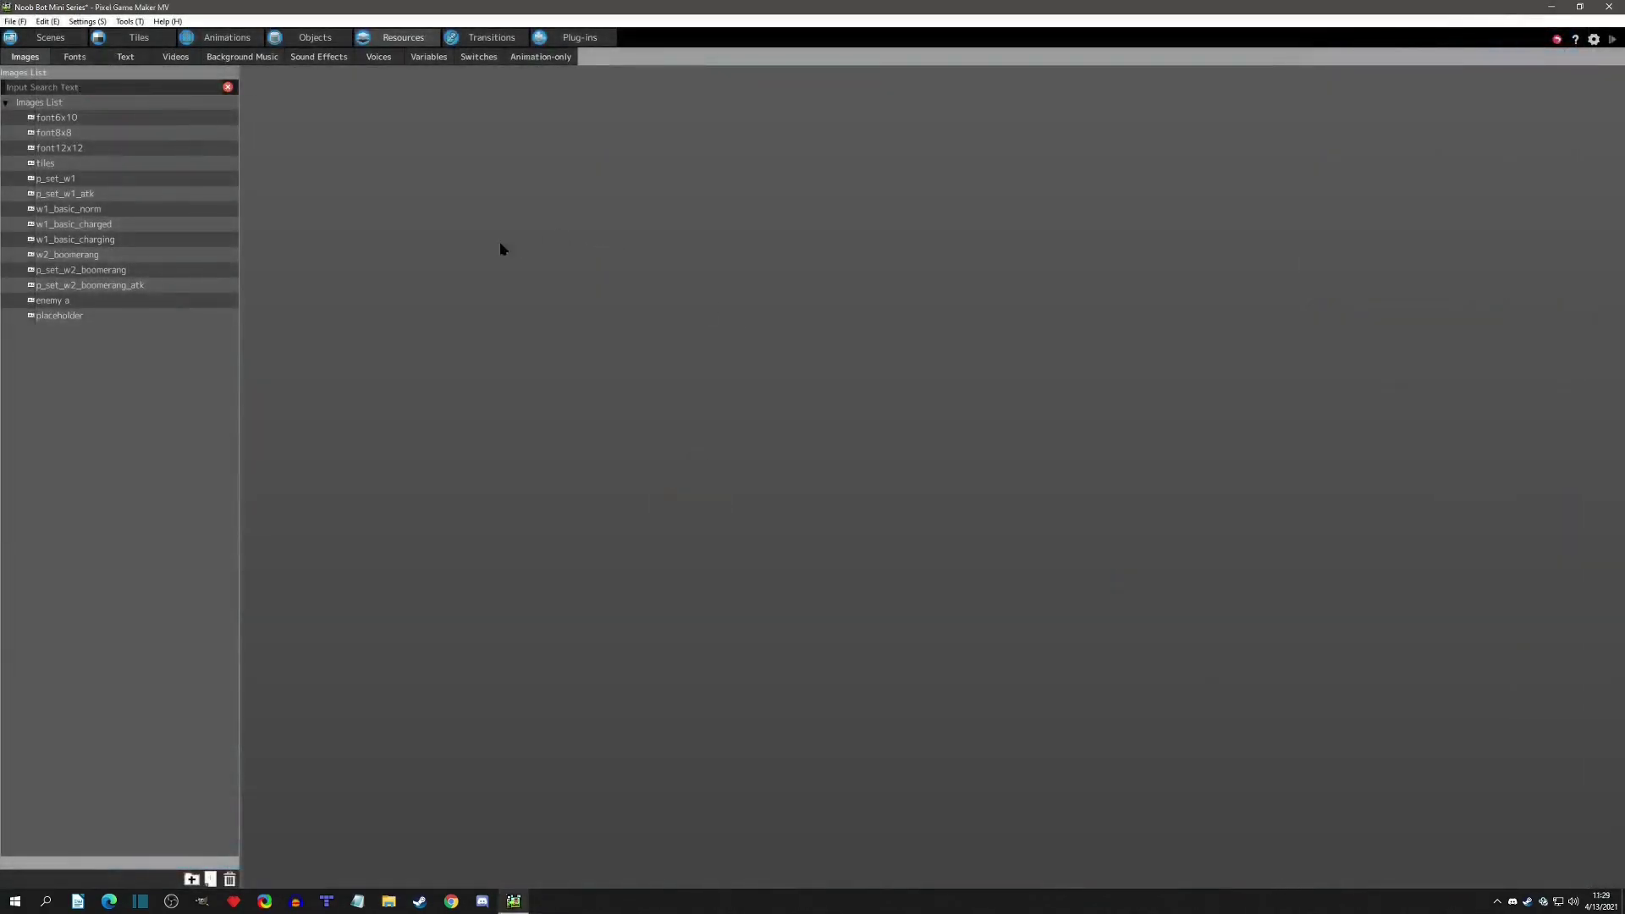
Start adding a new image resource, then cancel the image load.
{"action": "right_click", "coordinate": [113, 370]}
{"action": "left_click", "coordinate": [151, 390]}
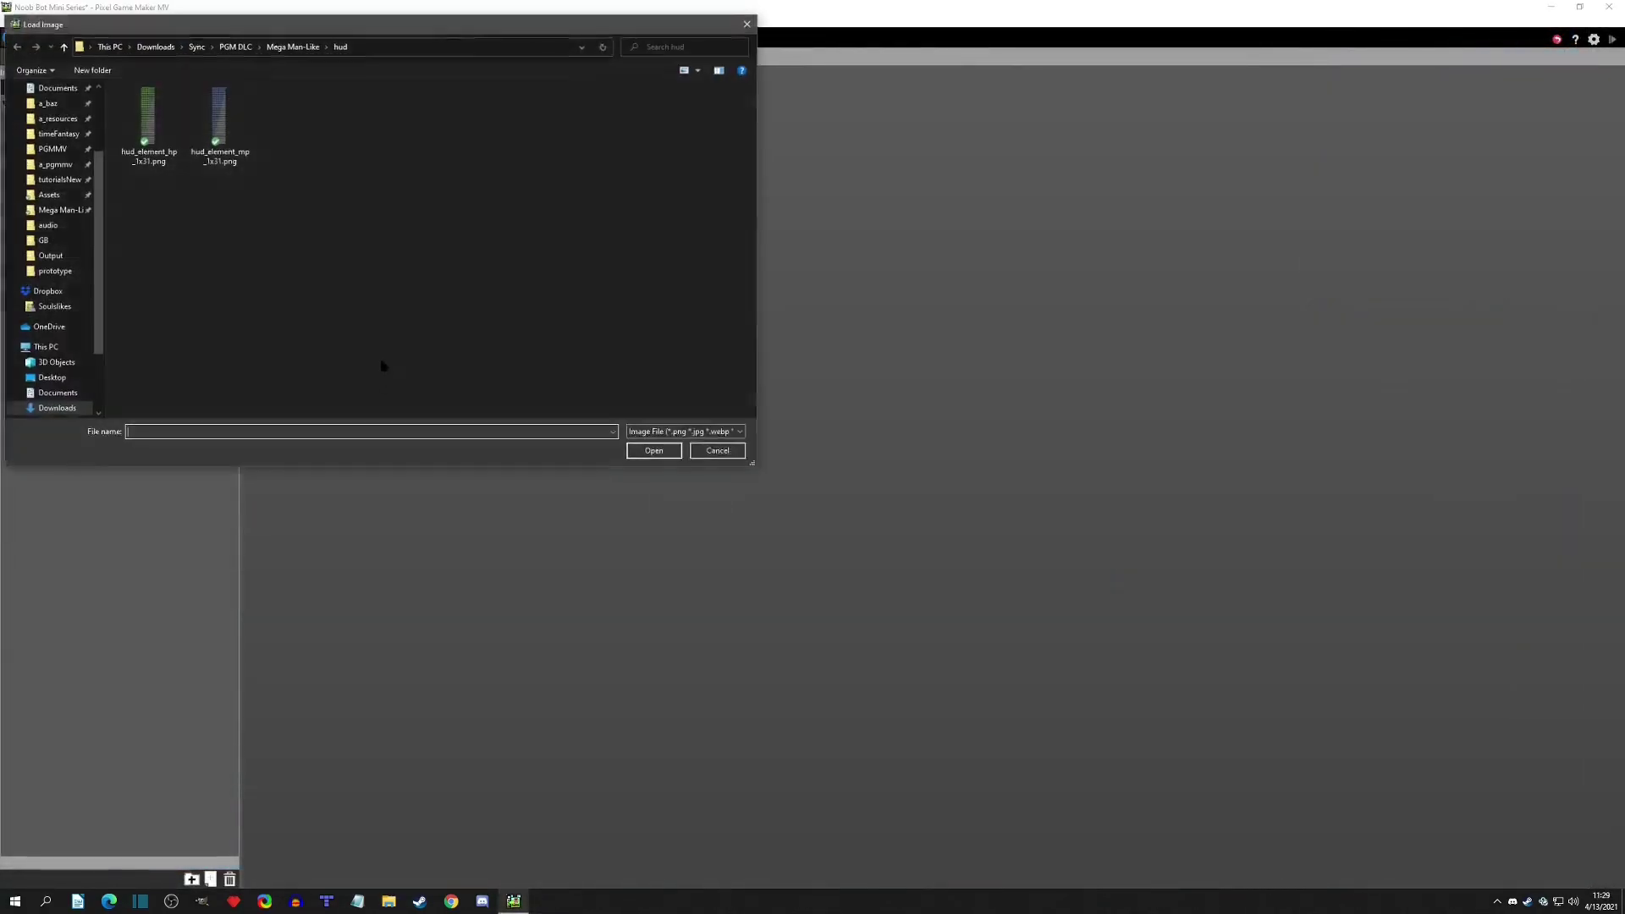
{"action": "left_click", "coordinate": [715, 453]}
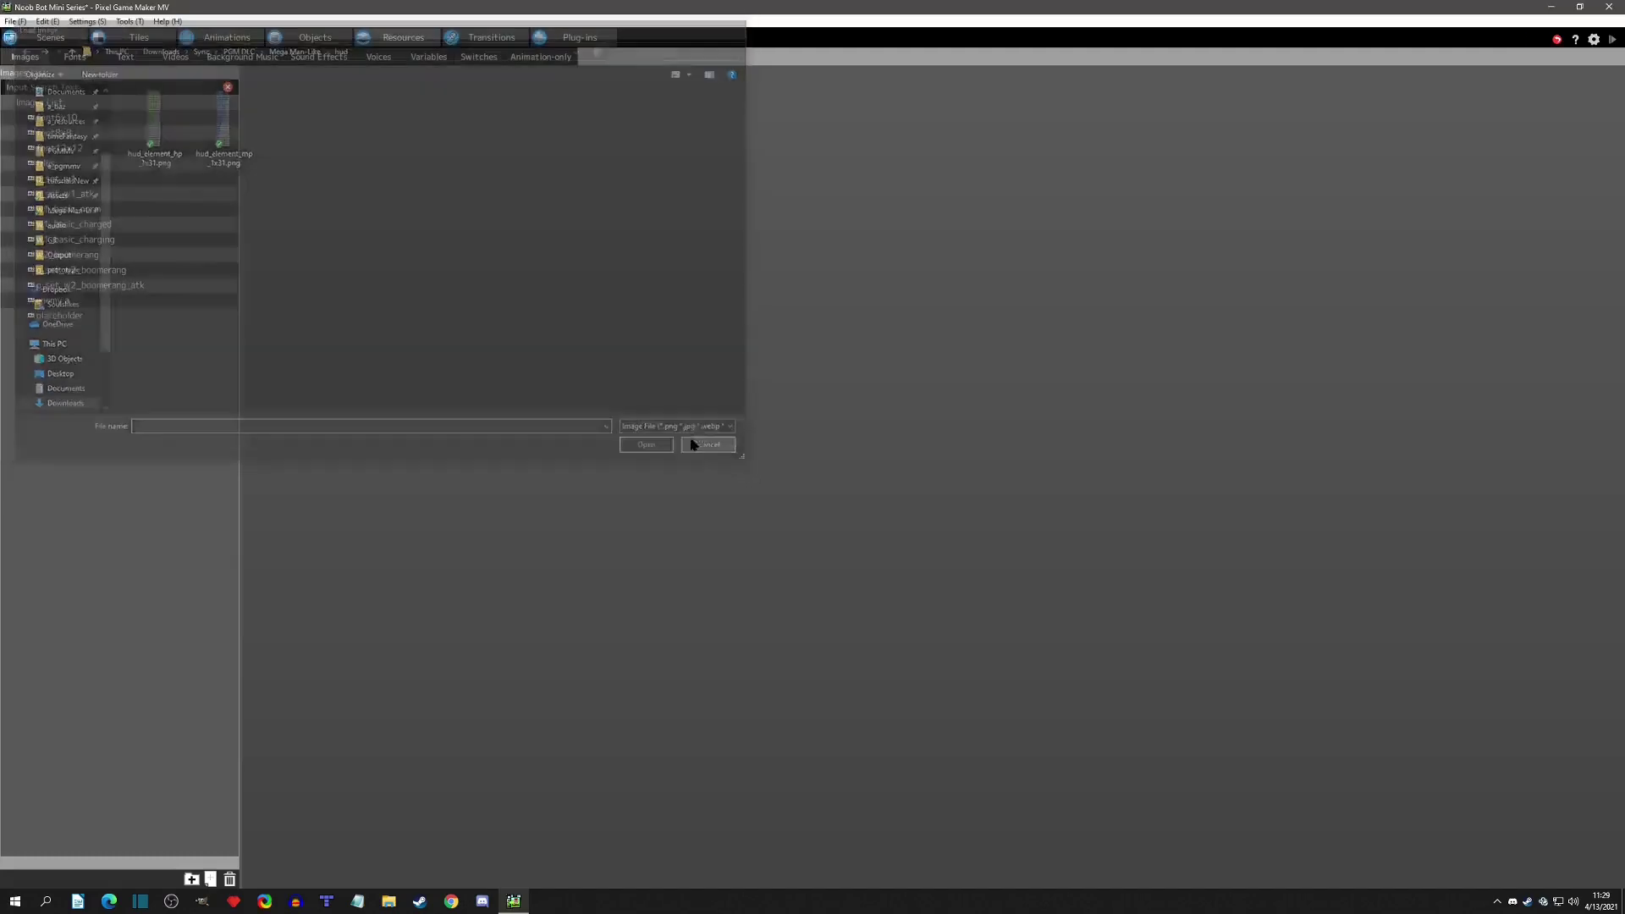
Add a new animation named hud_life.
{"action": "left_click", "coordinate": [226, 37]}
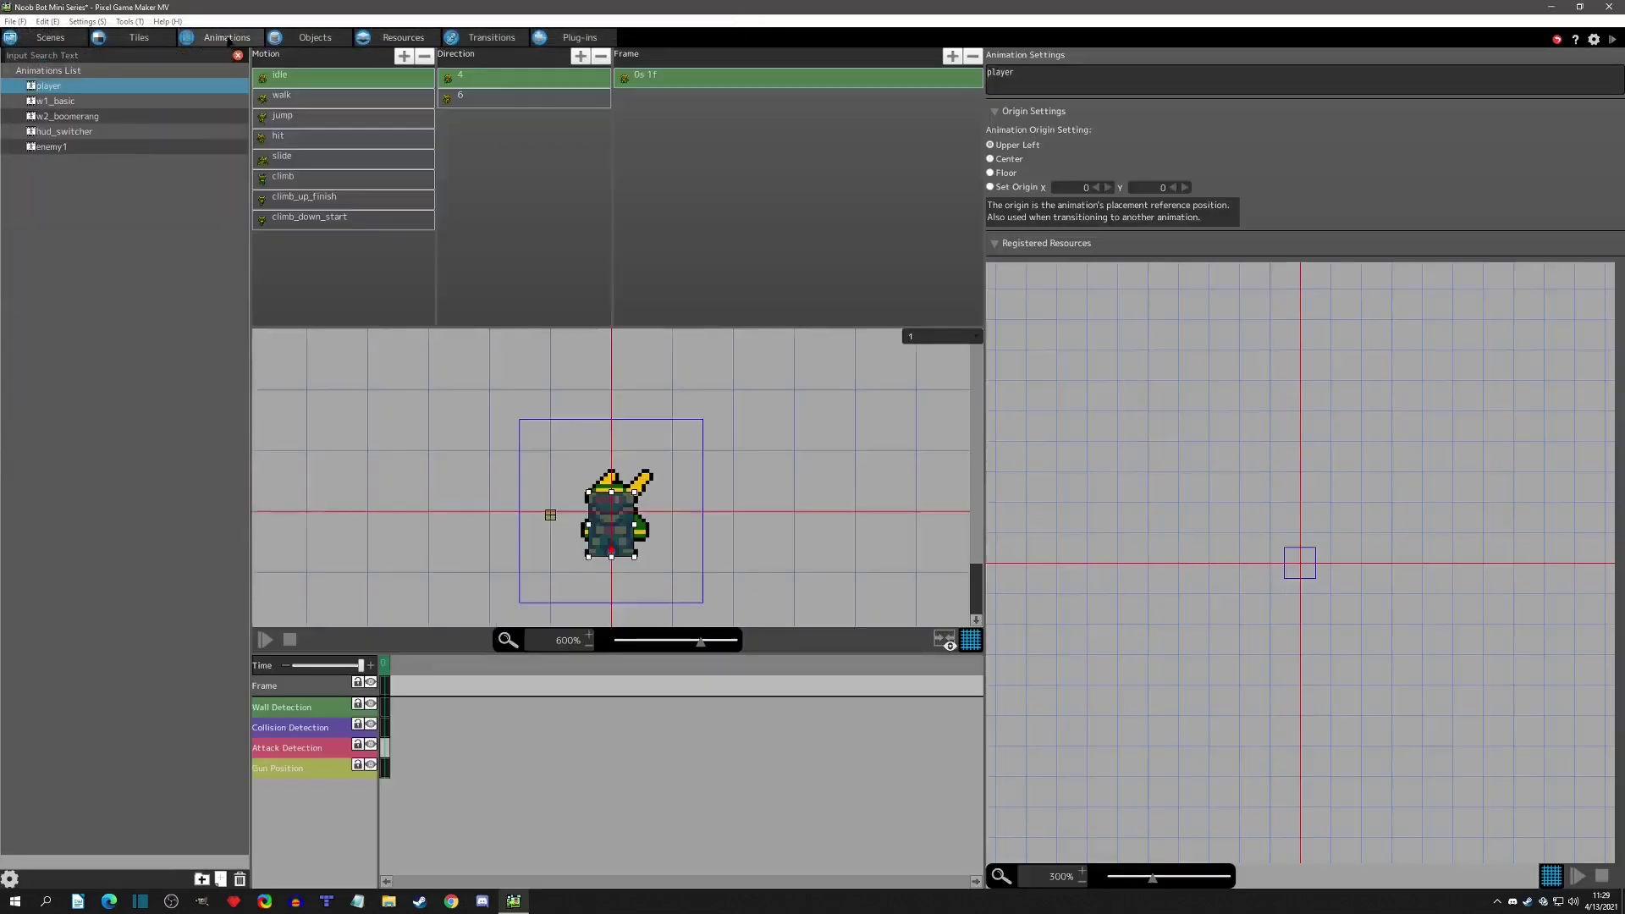
{"action": "right_click", "coordinate": [37, 192]}
{"action": "left_click", "coordinate": [133, 222]}
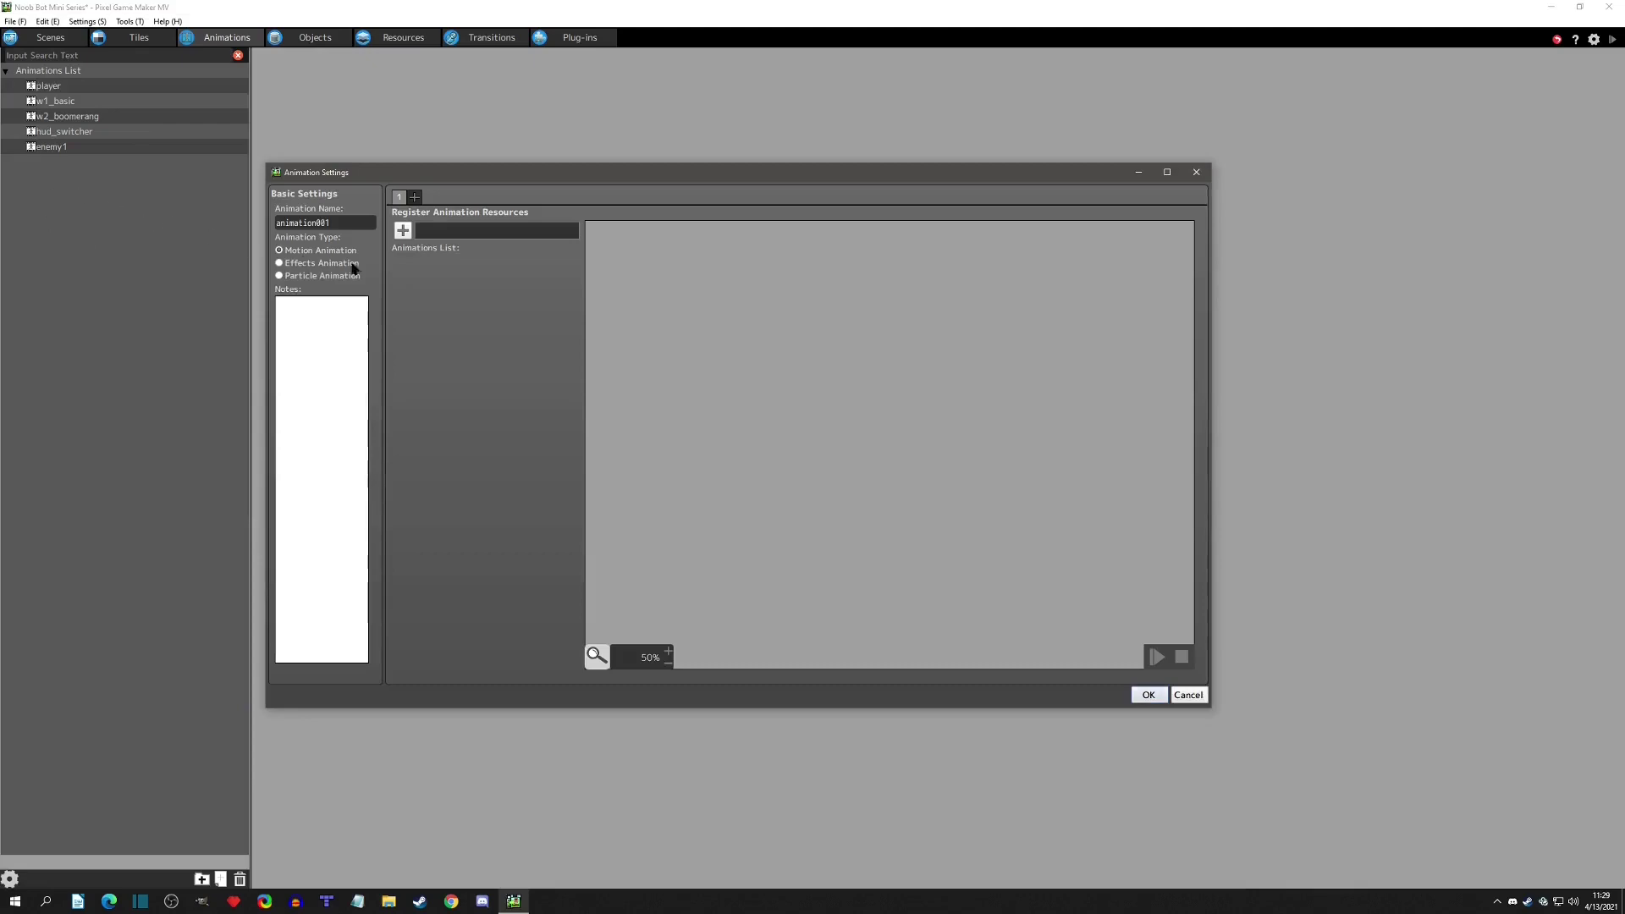
{"action": "double_click", "coordinate": [352, 223]}
{"action": "type", "text": "hud_life"}
Register hud_element_hp_1x31.png for hud_life, split vertically into 31 frames.
{"action": "left_click", "coordinate": [403, 231]}
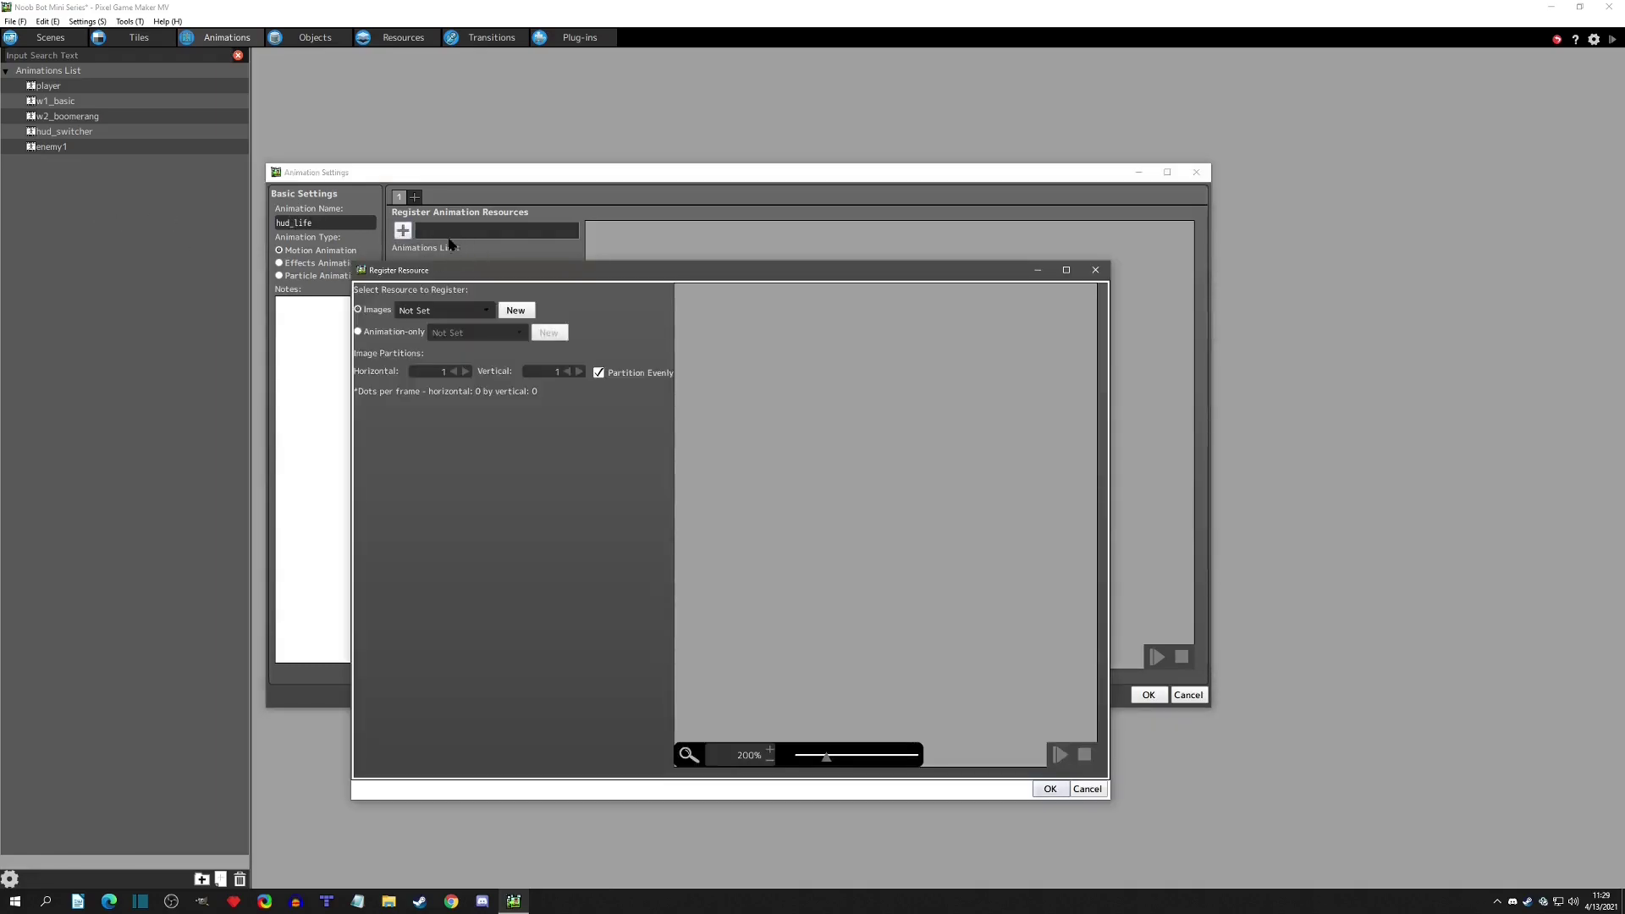
{"action": "left_click", "coordinate": [516, 312]}
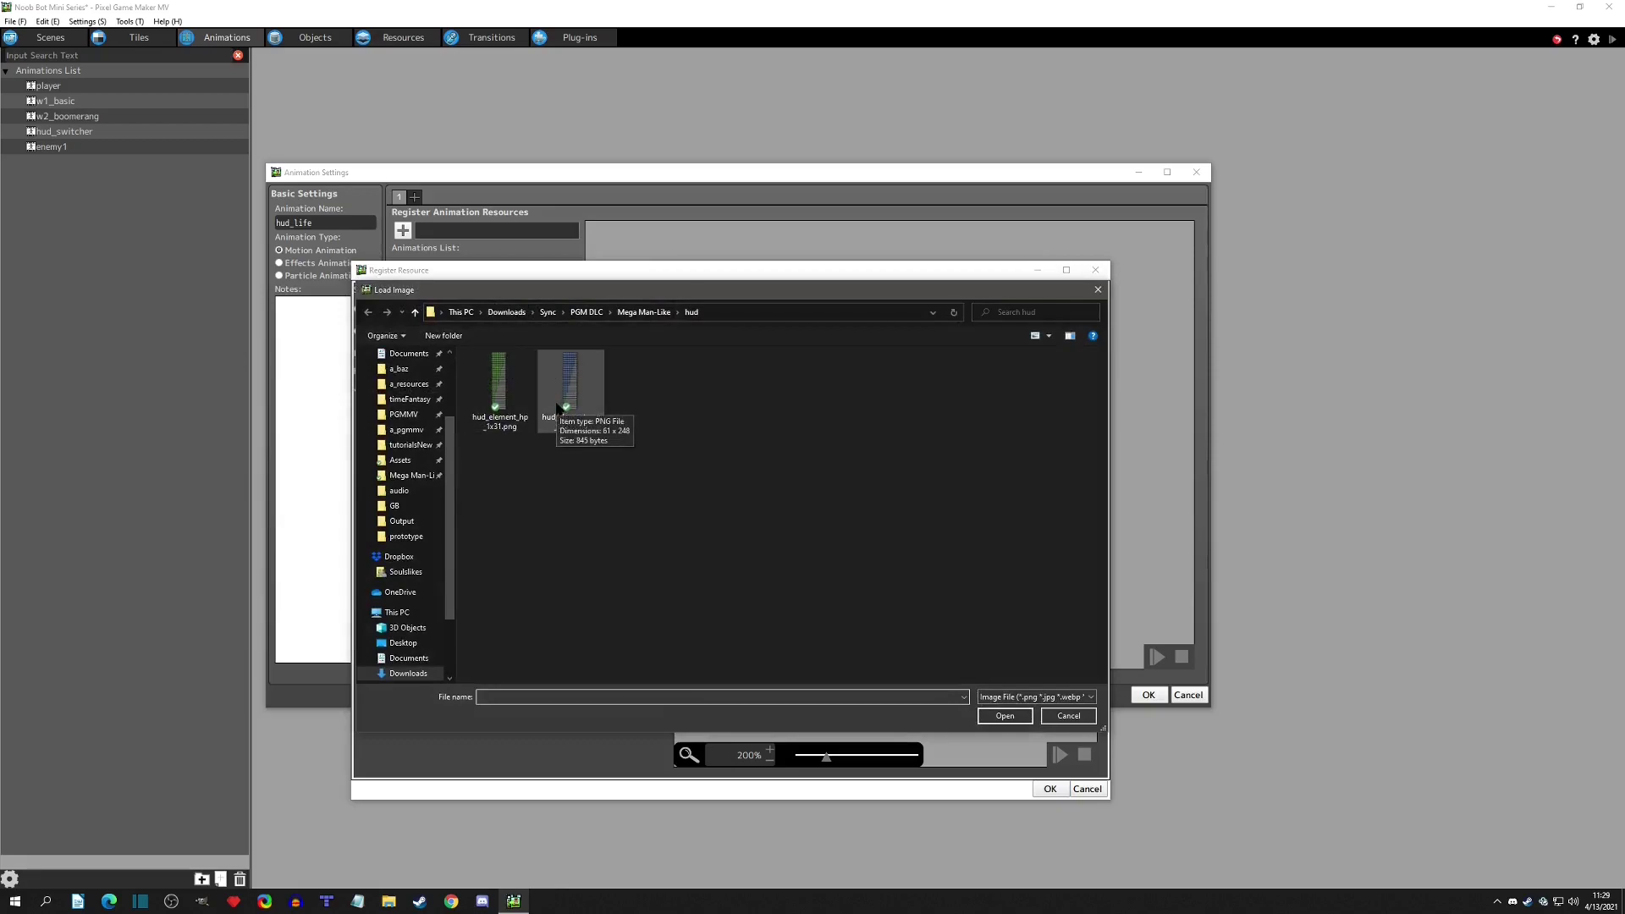
{"action": "double_click", "coordinate": [499, 386]}
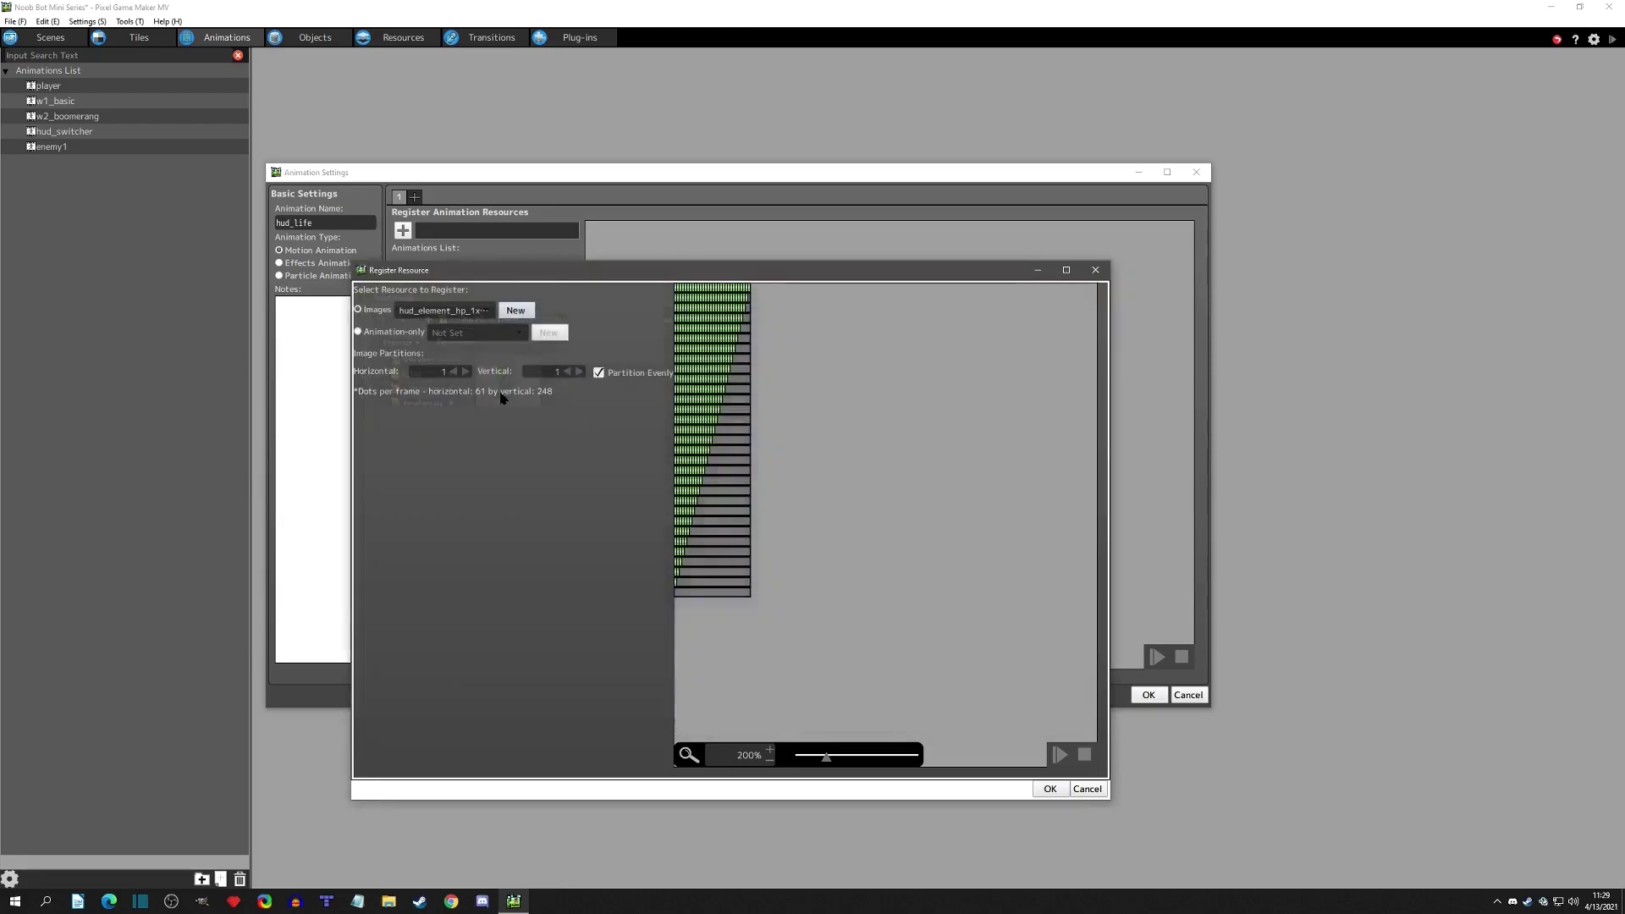
{"action": "left_click", "coordinate": [608, 374]}
{"action": "double_click", "coordinate": [550, 373]}
{"action": "type", "text": "31"}
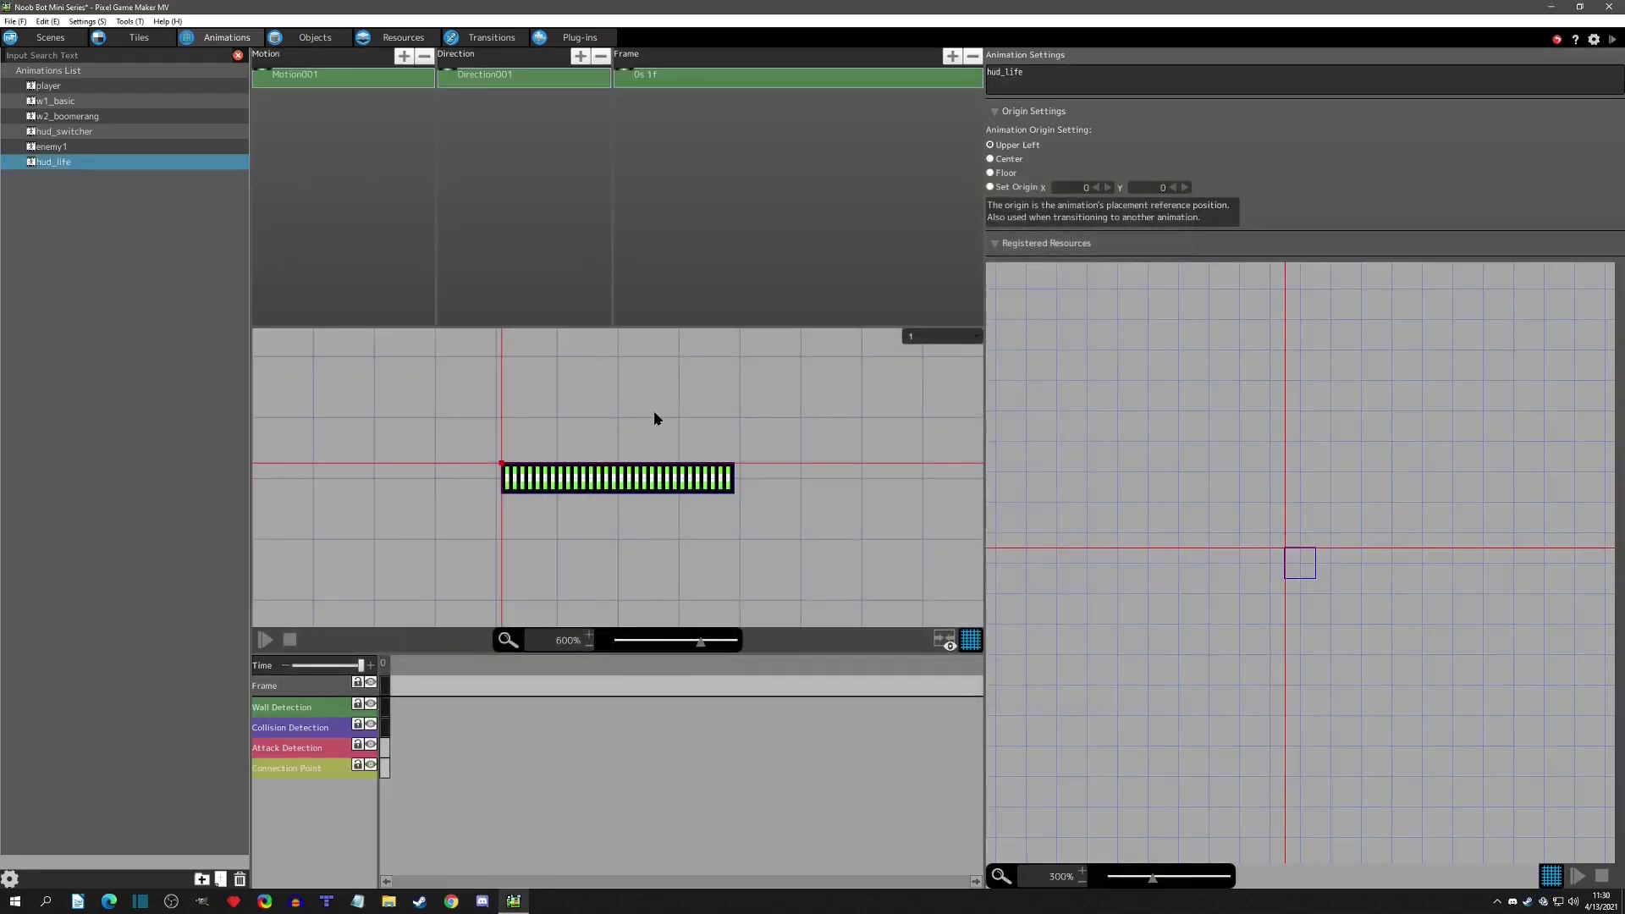
Preview the hud_element_hp_1x31 image, then return to the hud_life animation.
{"action": "left_click", "coordinate": [403, 37]}
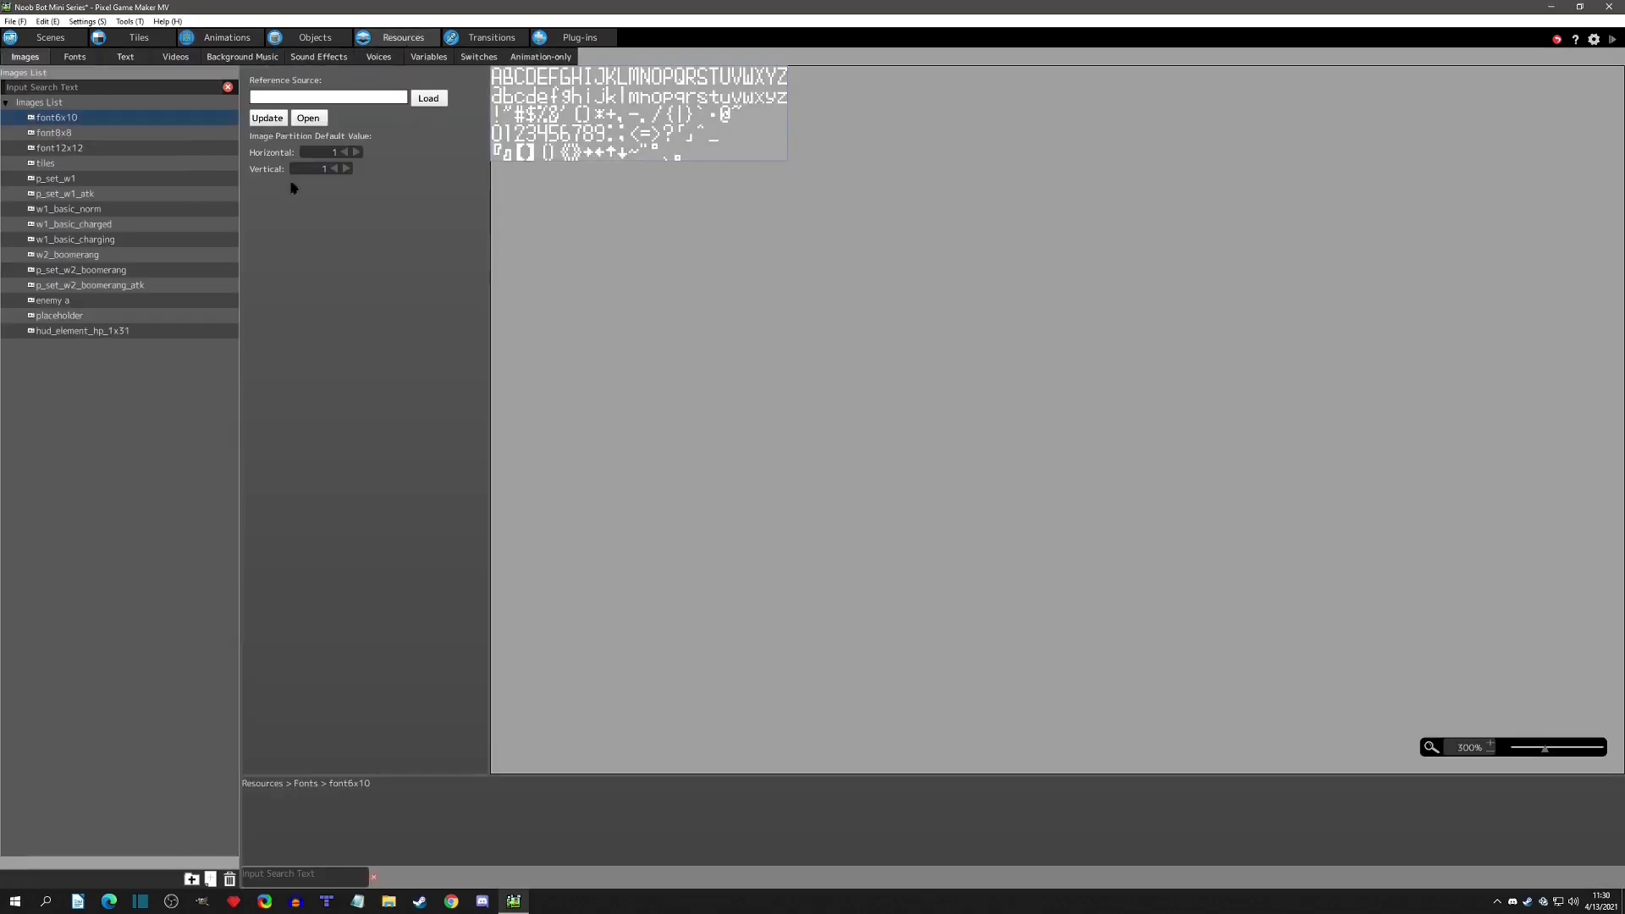
{"action": "left_click", "coordinate": [67, 332]}
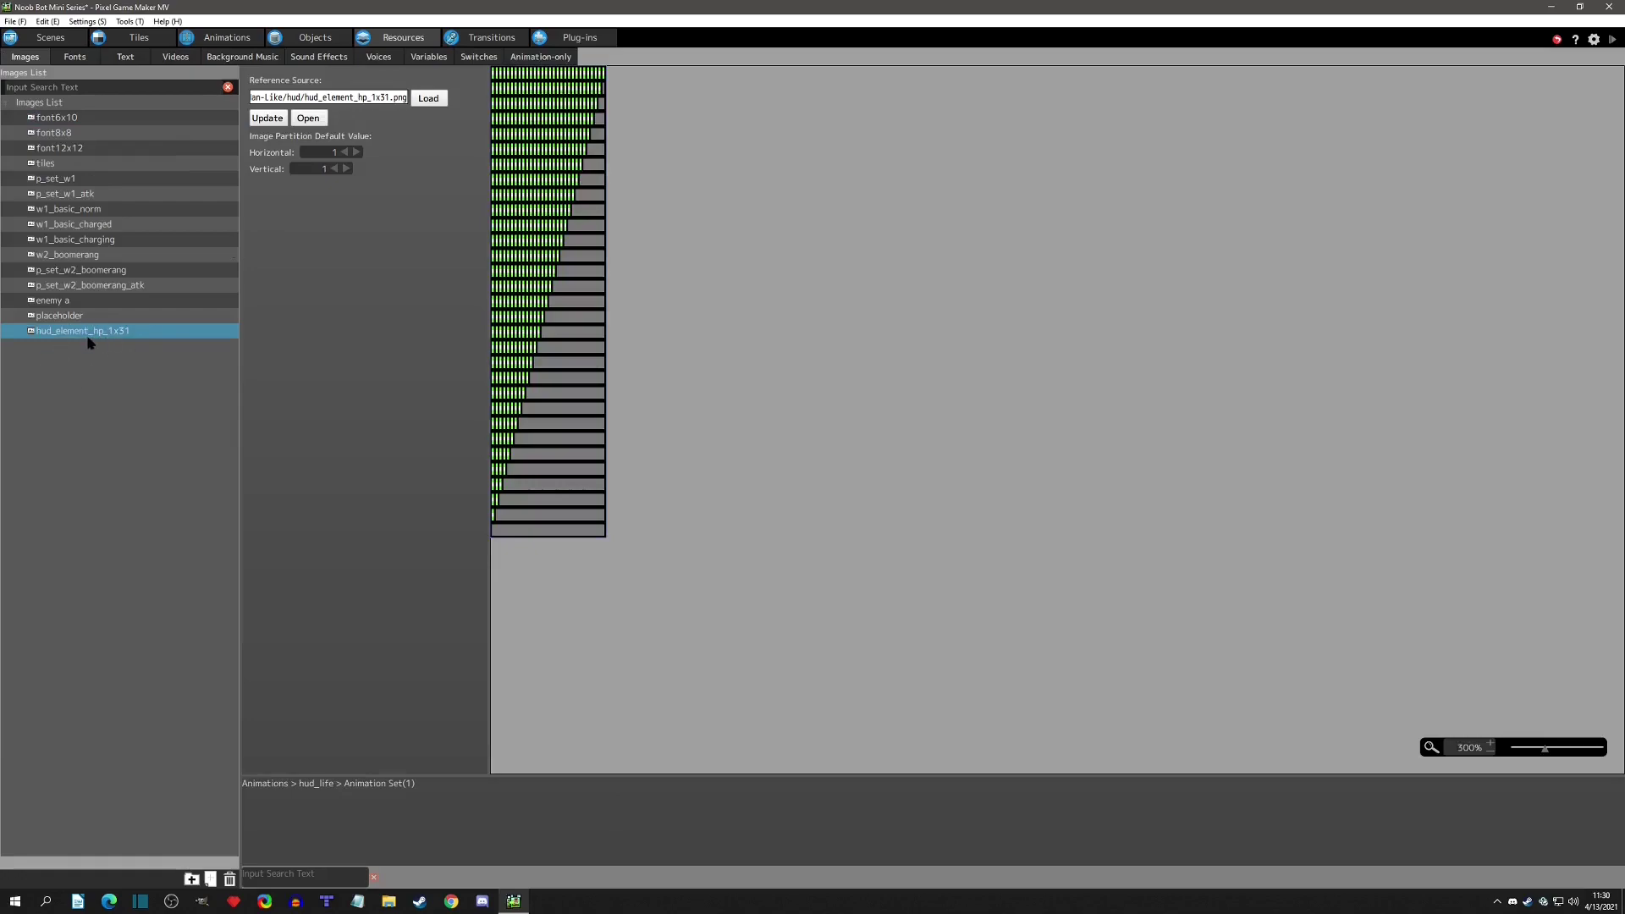
{"action": "left_click", "coordinate": [222, 38]}
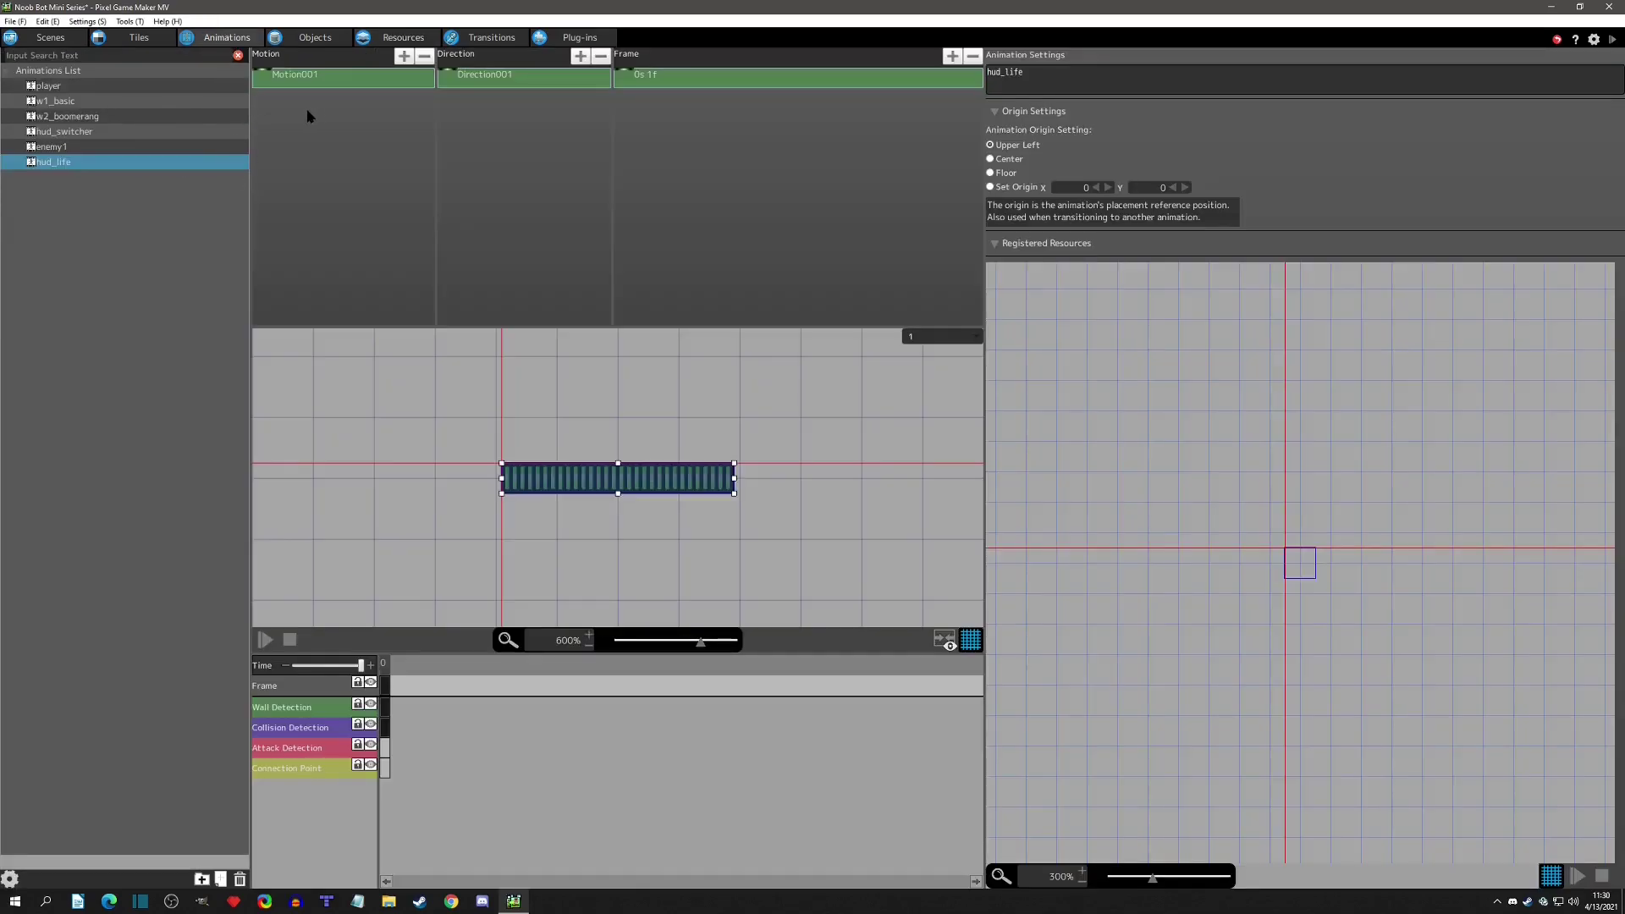
Delete the Wall Detection and Collision Detection areas from hud_life.
{"action": "right_click", "coordinate": [389, 704]}
{"action": "left_click", "coordinate": [415, 832]}
{"action": "right_click", "coordinate": [385, 726]}
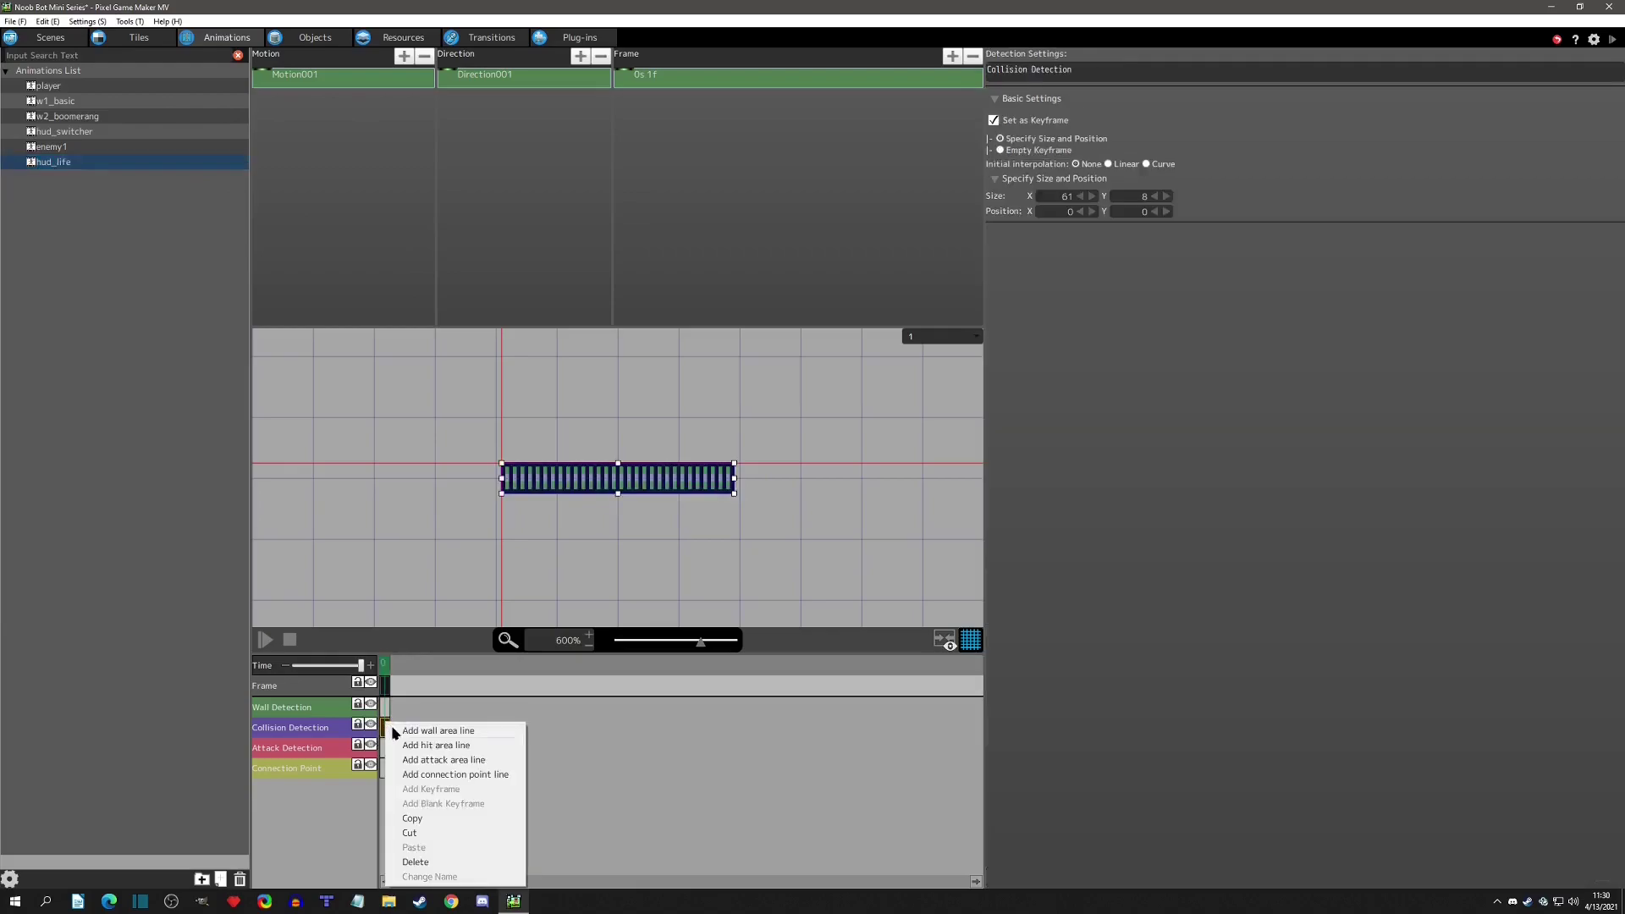
{"action": "left_click", "coordinate": [428, 855]}
Switch hud_life's origin to Center and back to Upper Left.
{"action": "left_click", "coordinate": [110, 161]}
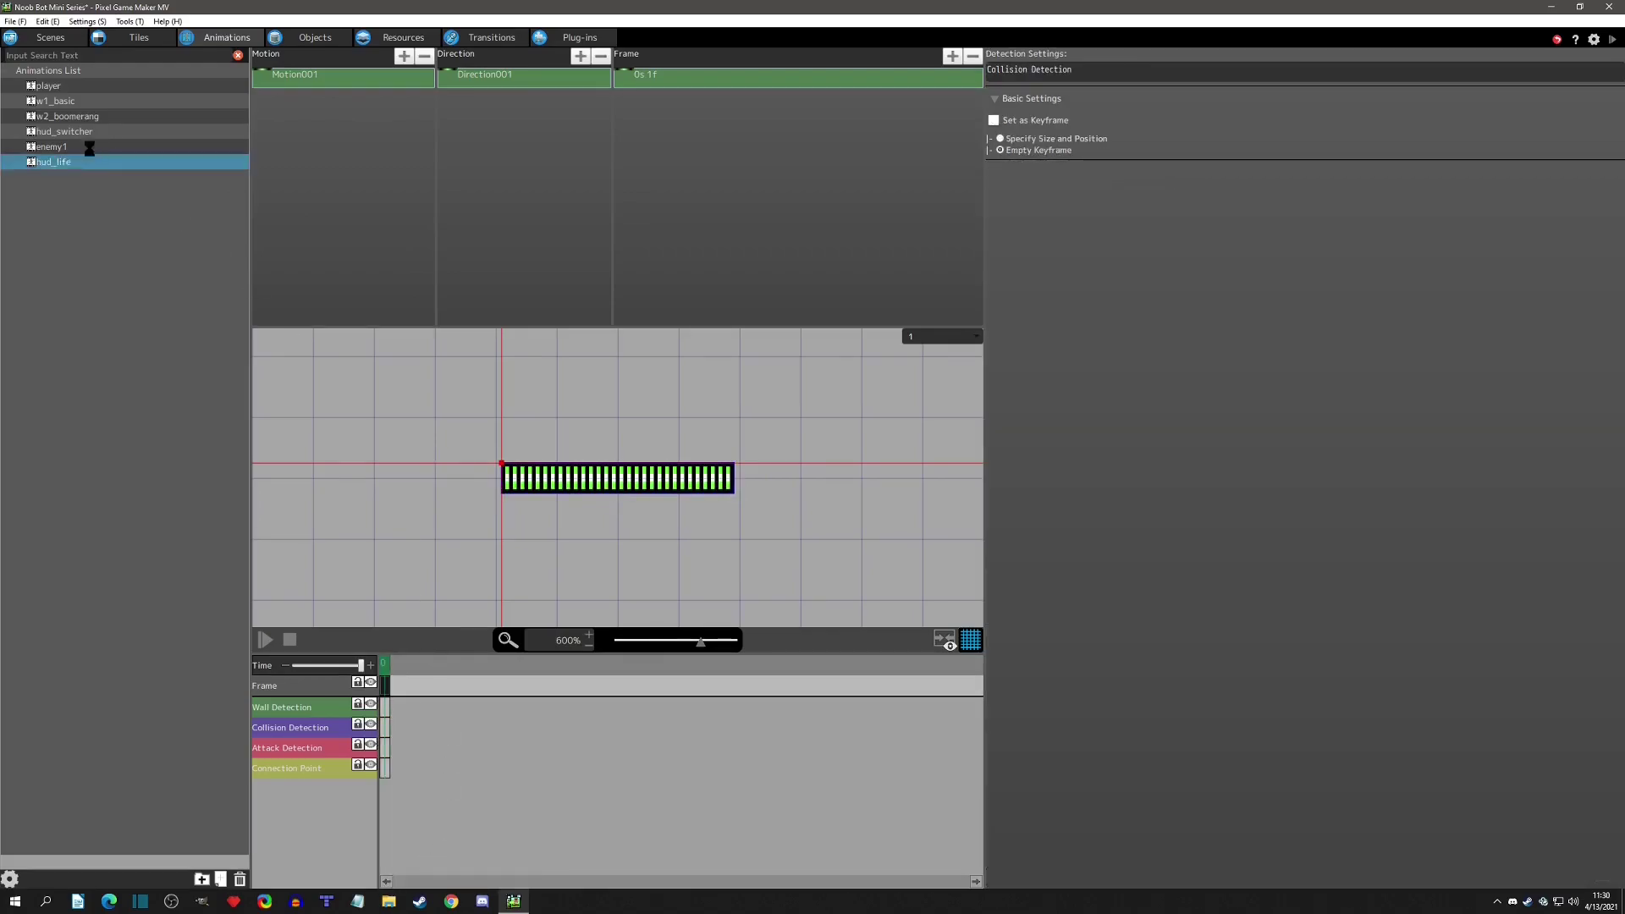
{"action": "left_click", "coordinate": [998, 160]}
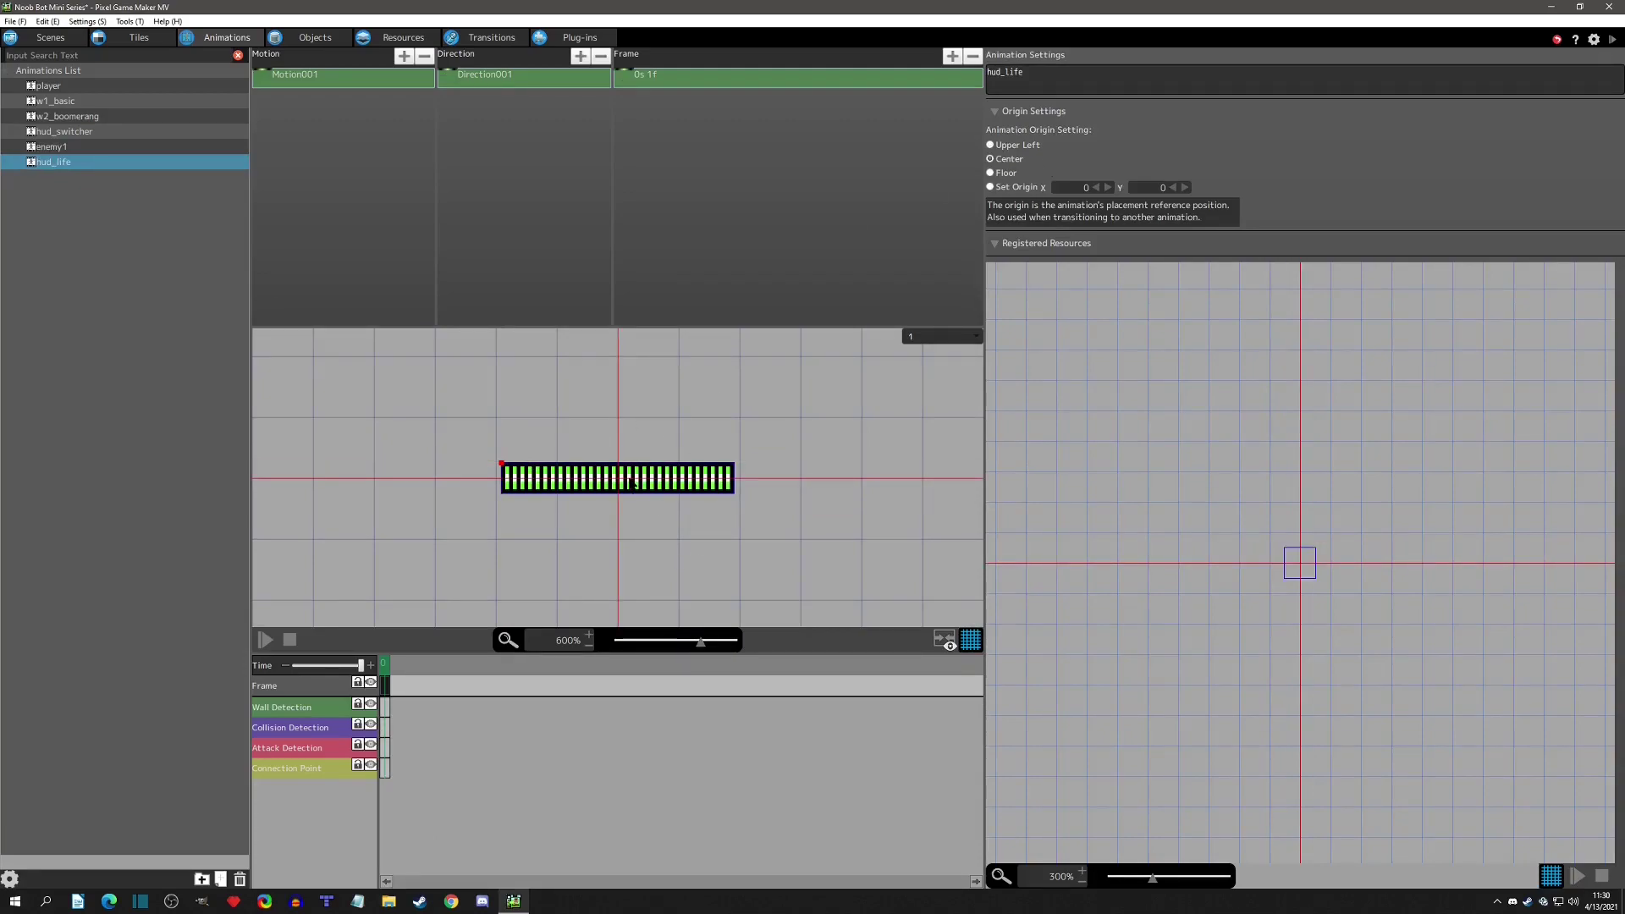
{"action": "left_click", "coordinate": [1012, 148]}
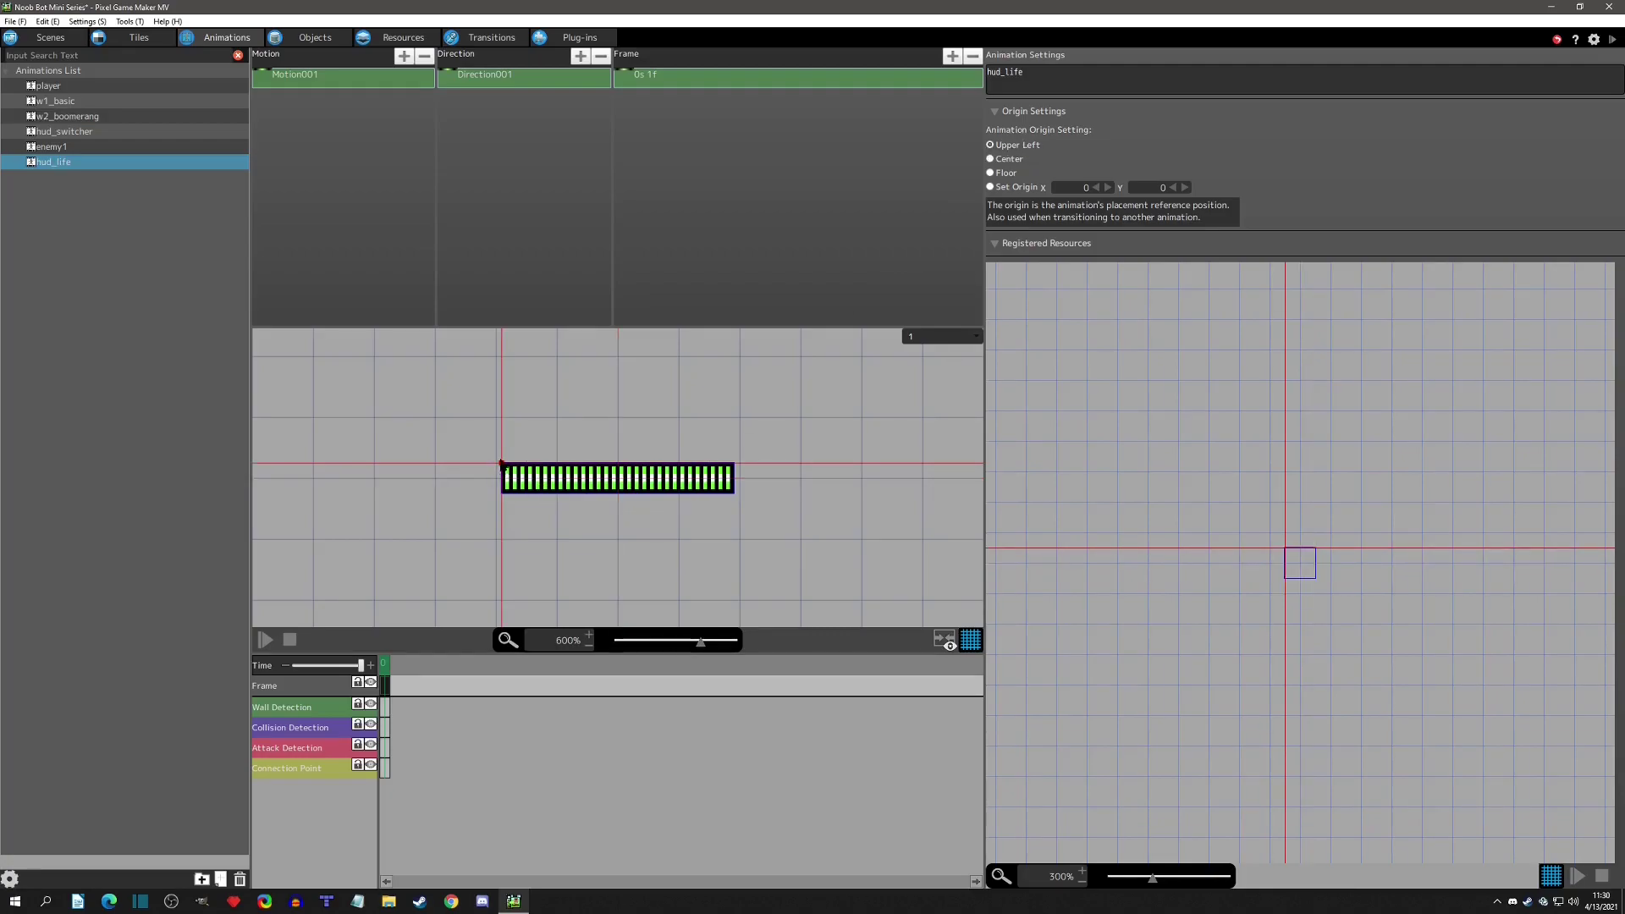
{"action": "left_click", "coordinate": [50, 38]}
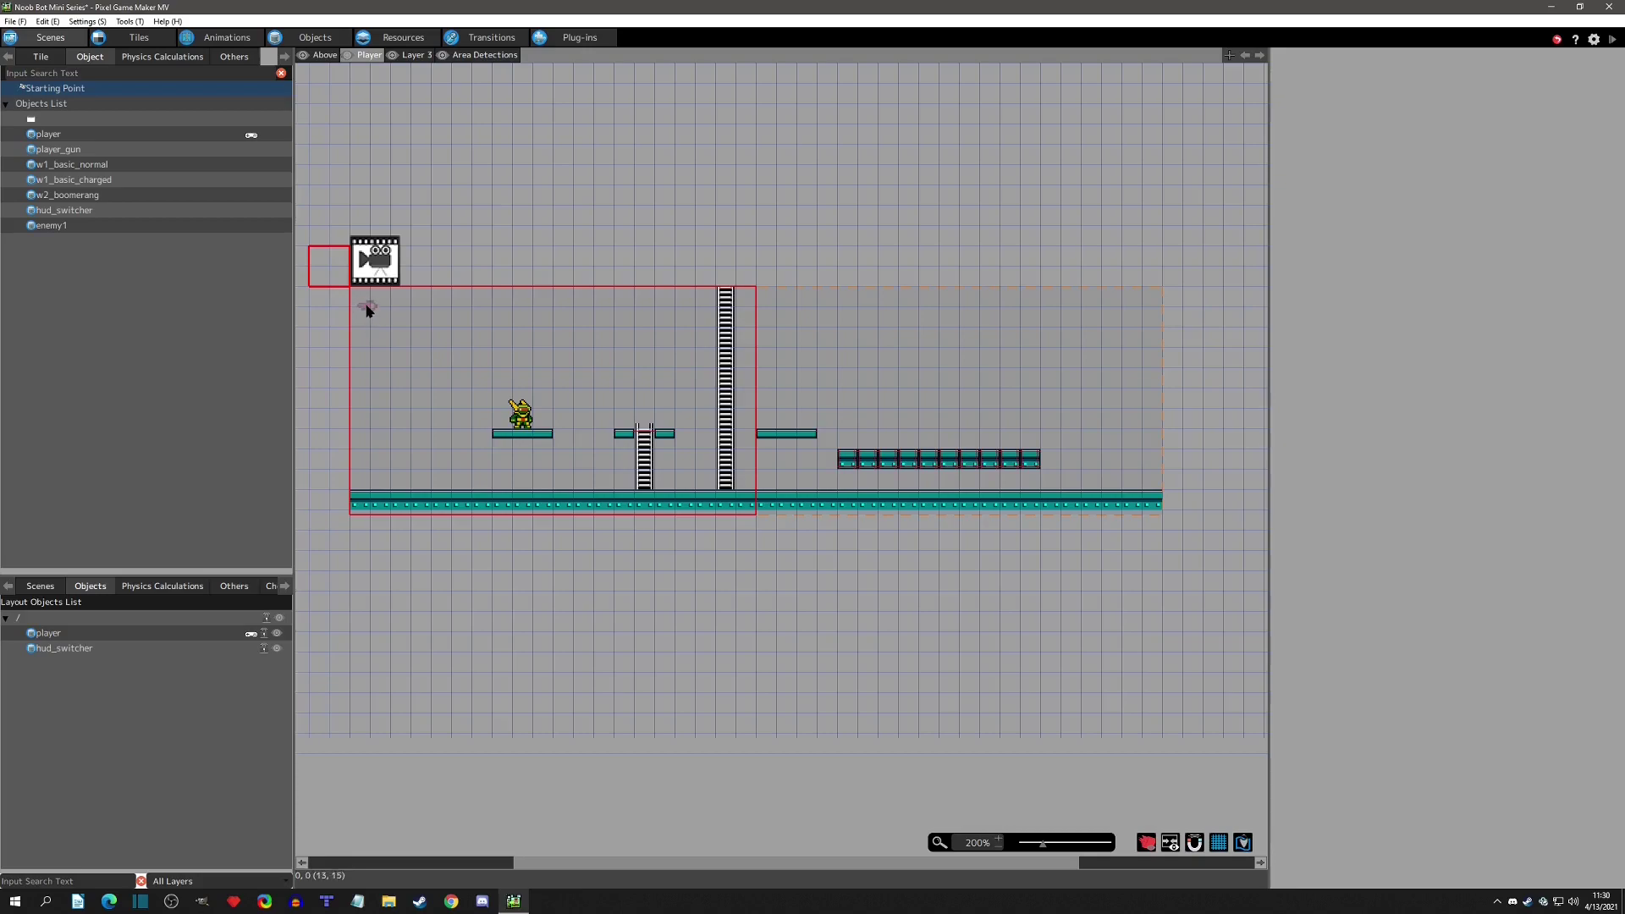
Set hud_life's origin to Center with a frame centre of X 30, Y 4.
{"action": "left_click", "coordinate": [224, 39]}
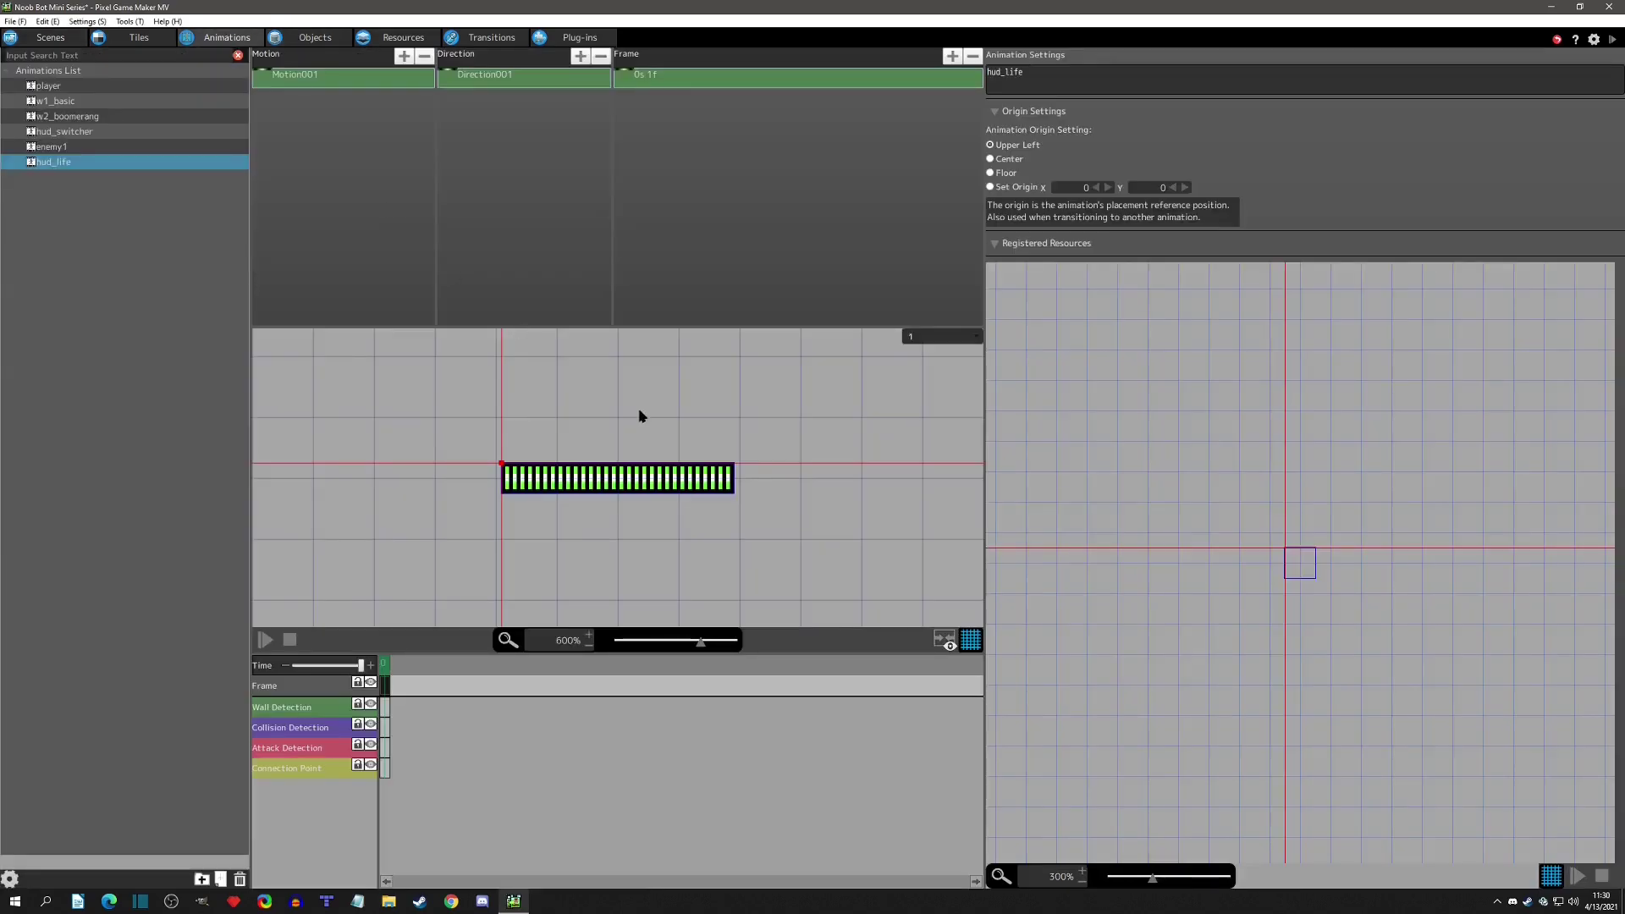
{"action": "left_click", "coordinate": [1002, 160]}
{"action": "left_click", "coordinate": [858, 78]}
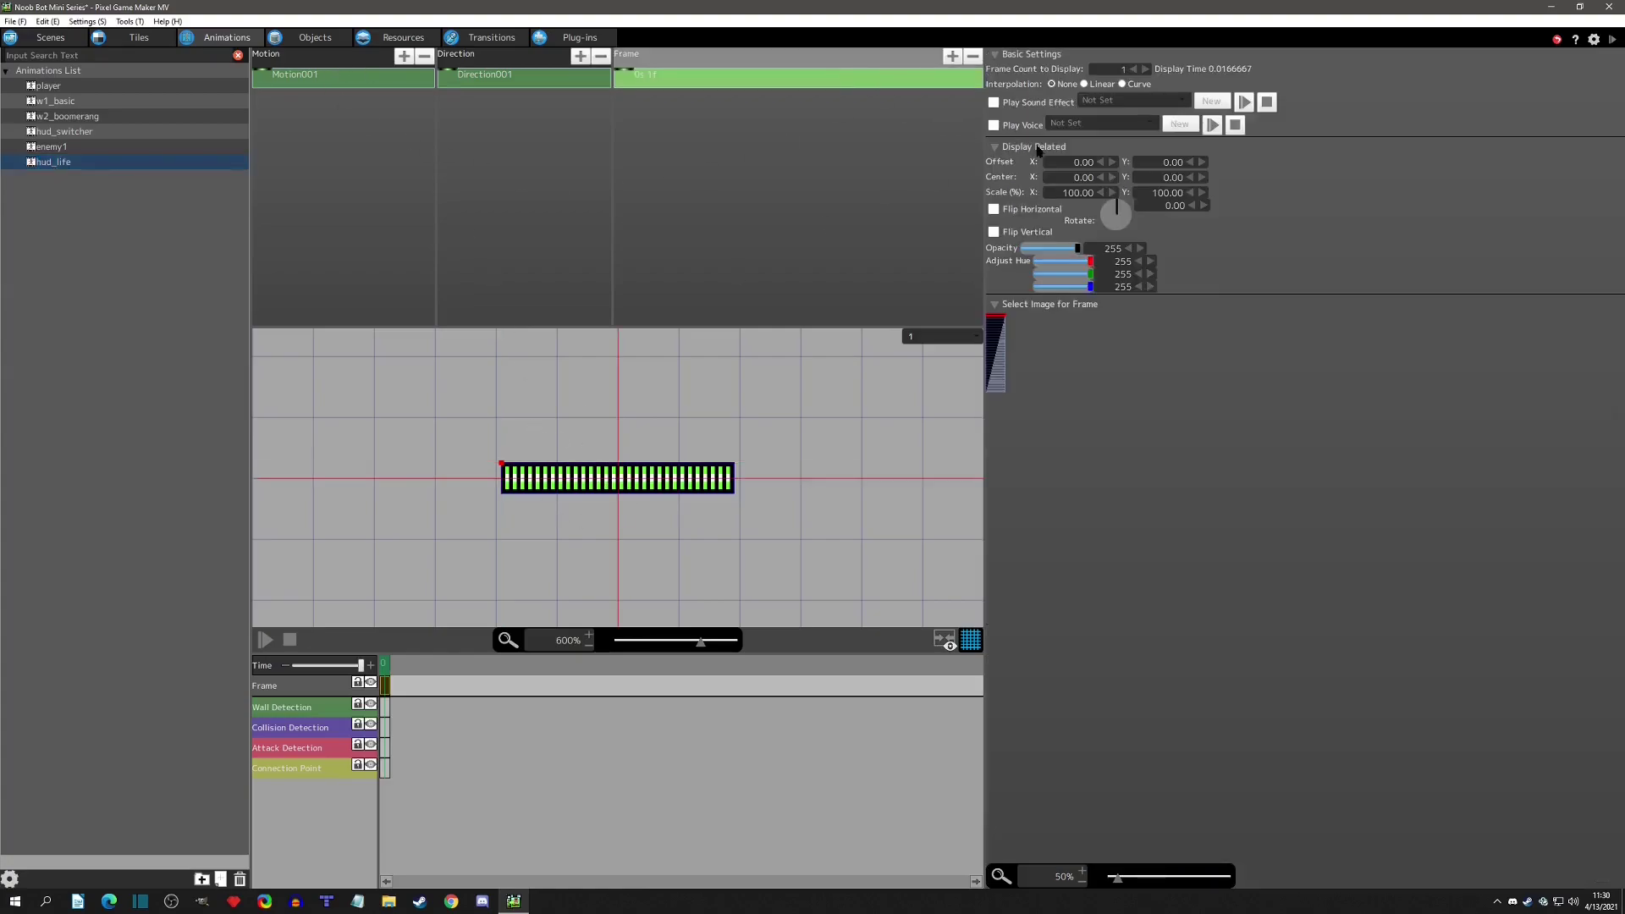
{"action": "left_click", "coordinate": [1100, 179]}
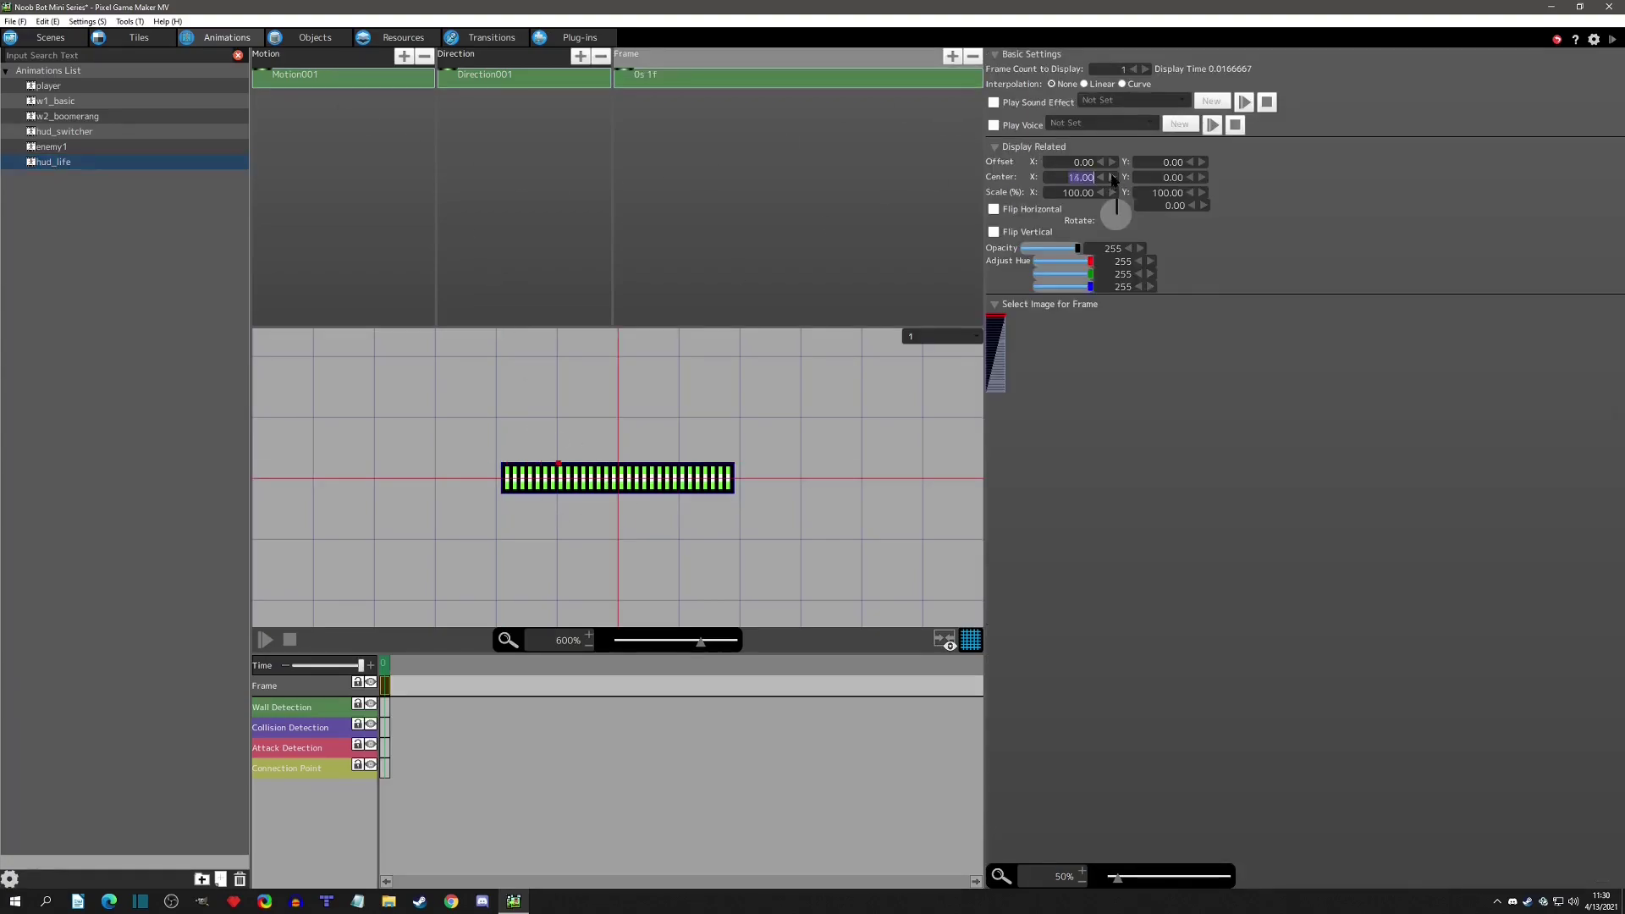
{"action": "left_click", "coordinate": [1113, 178]}
{"action": "left_click", "coordinate": [1102, 177]}
{"action": "left_click", "coordinate": [1202, 178]}
Rename Motion001 to life and Direction001 to single.
{"action": "double_click", "coordinate": [312, 76]}
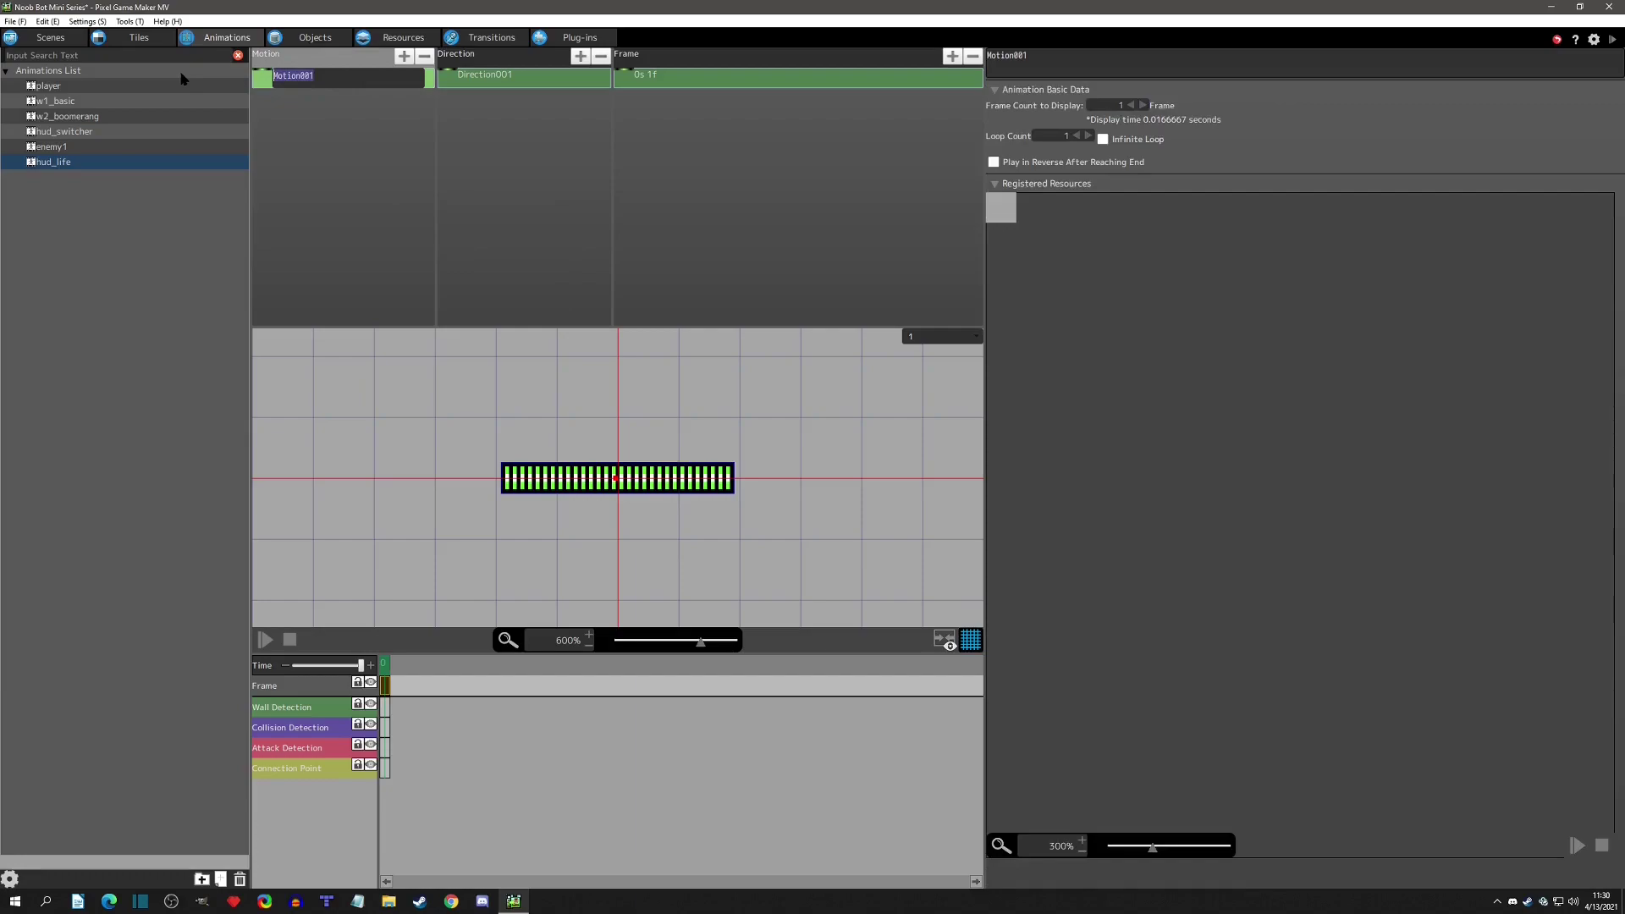
{"action": "type", "text": "life"}
{"action": "key", "text": "Return"}
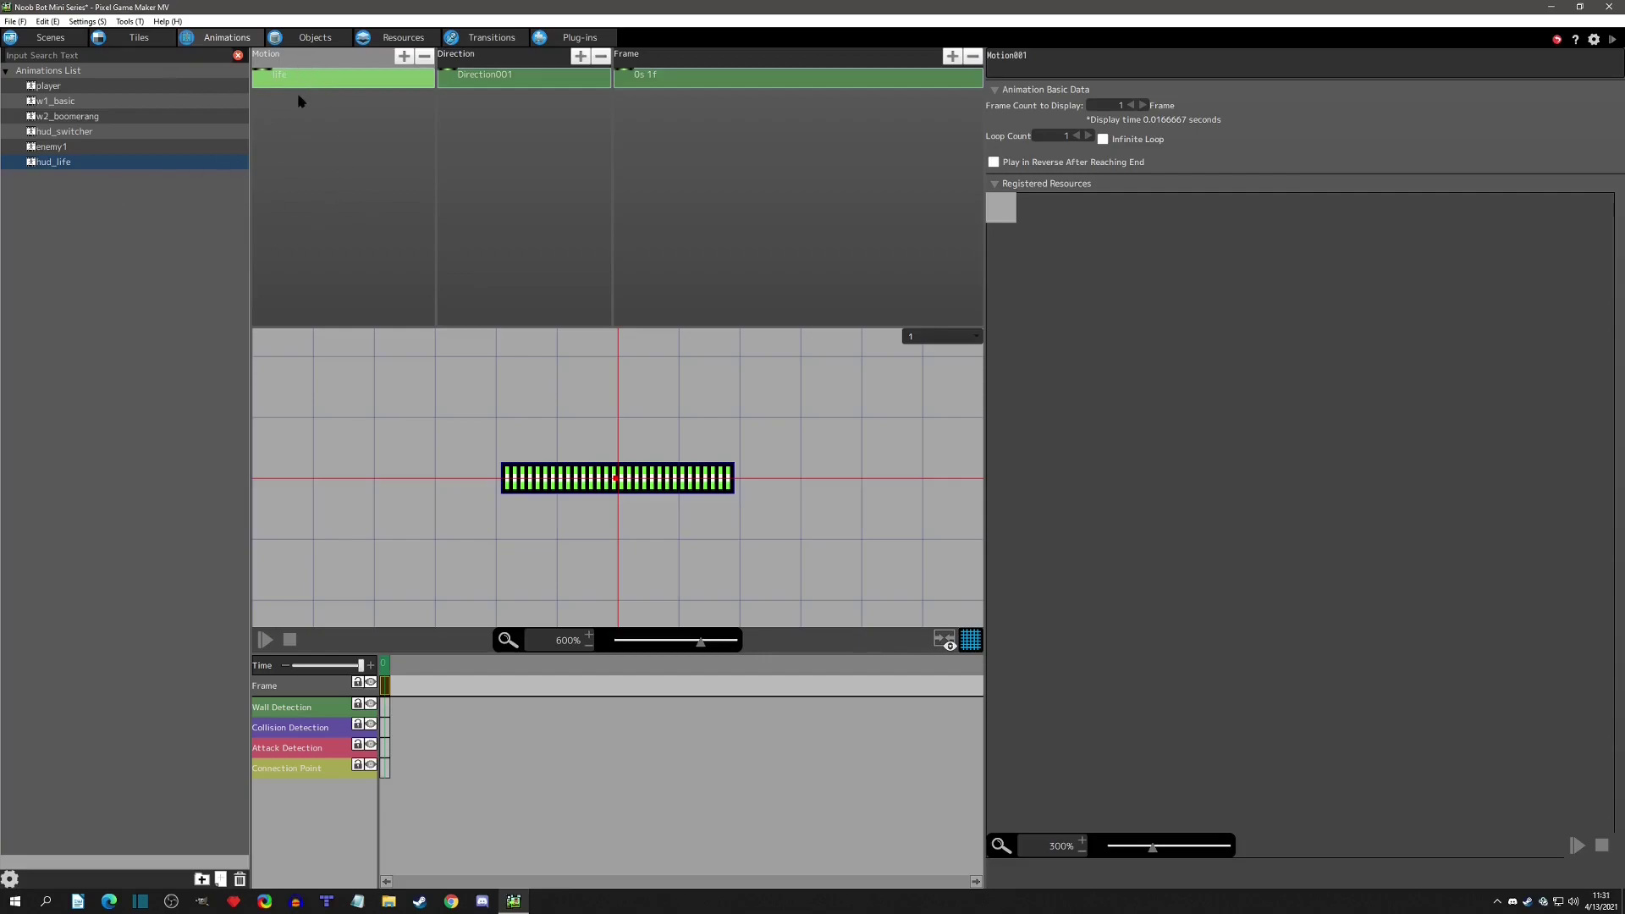
{"action": "double_click", "coordinate": [447, 79]}
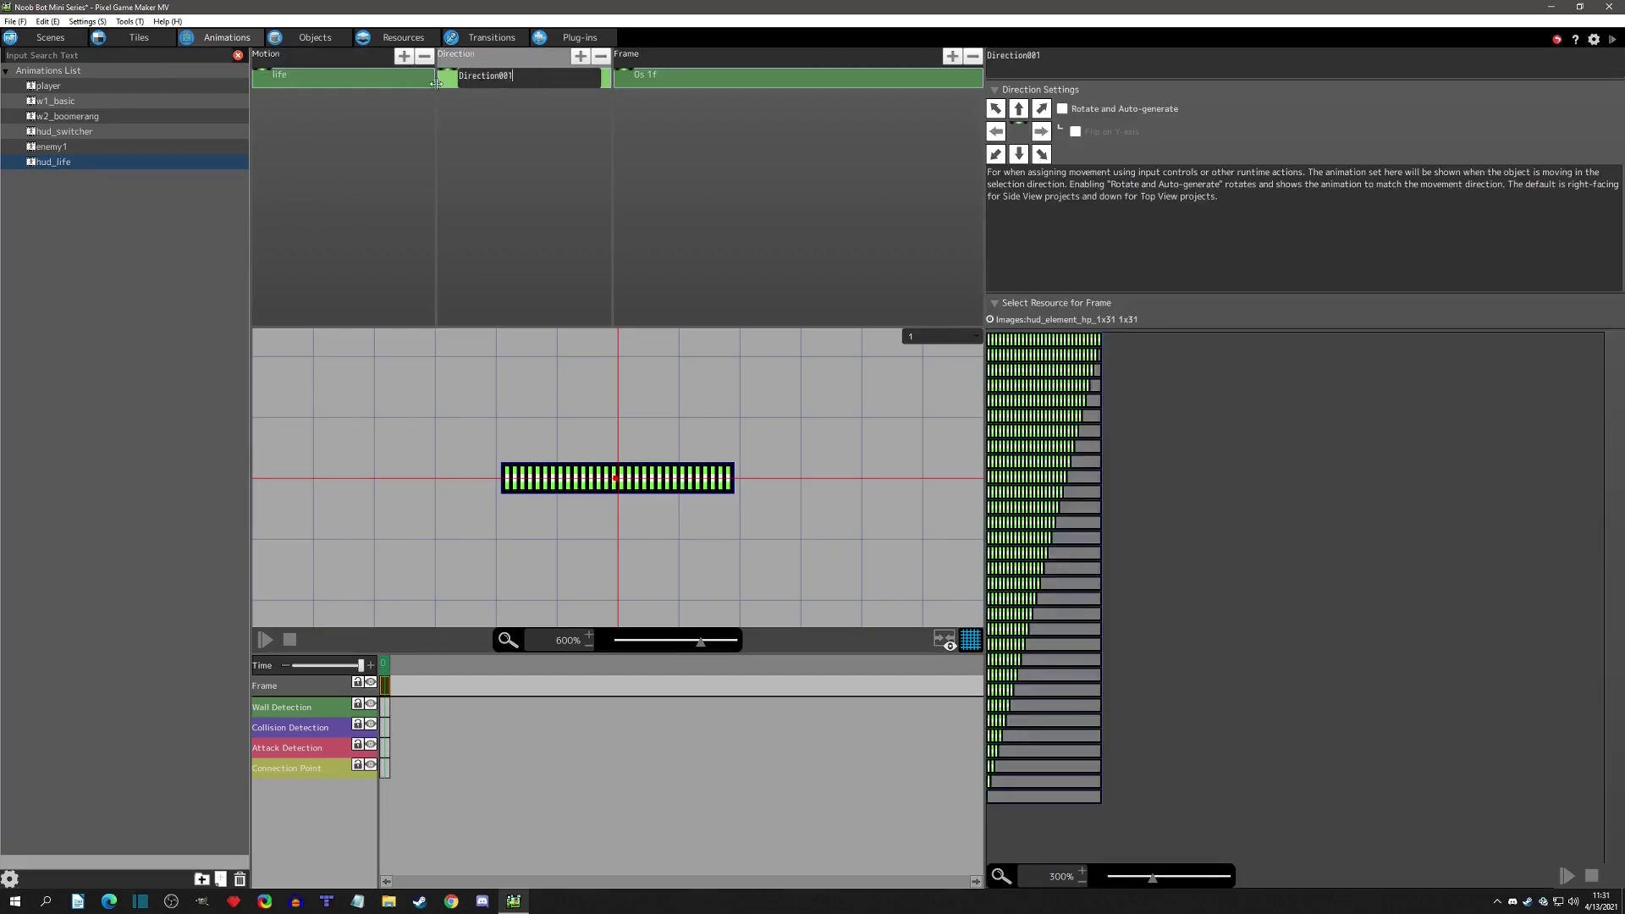
{"action": "type", "text": "single"}
{"action": "key", "text": "Return"}
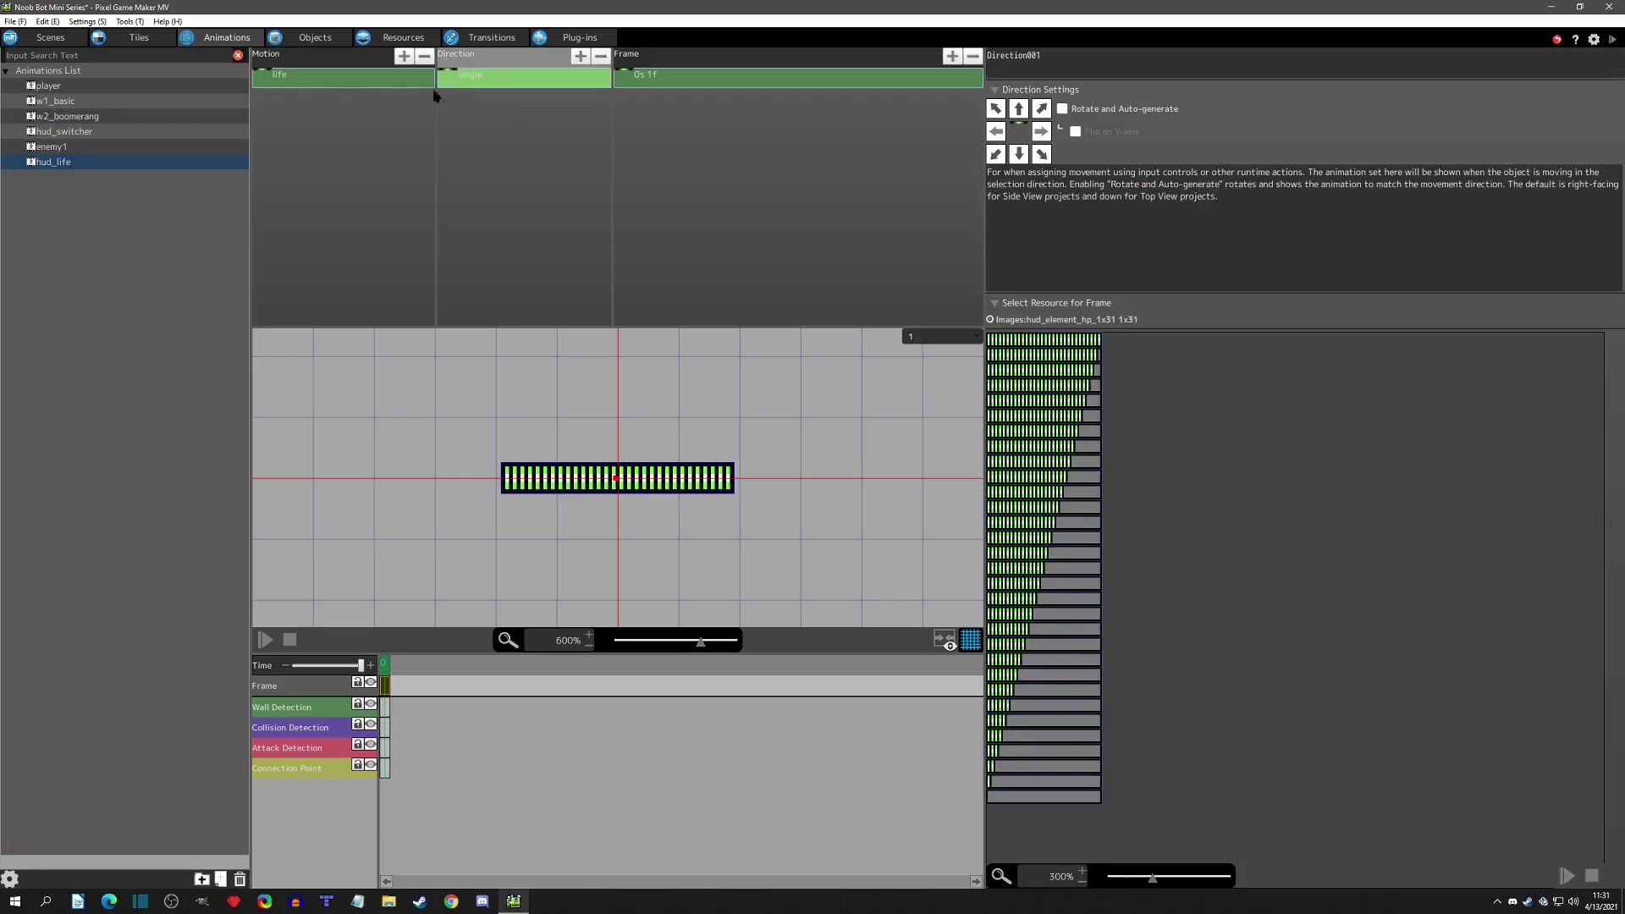
Inspect the single direction and its first frame, then duplicate it as single(1).
{"action": "left_click", "coordinate": [633, 77]}
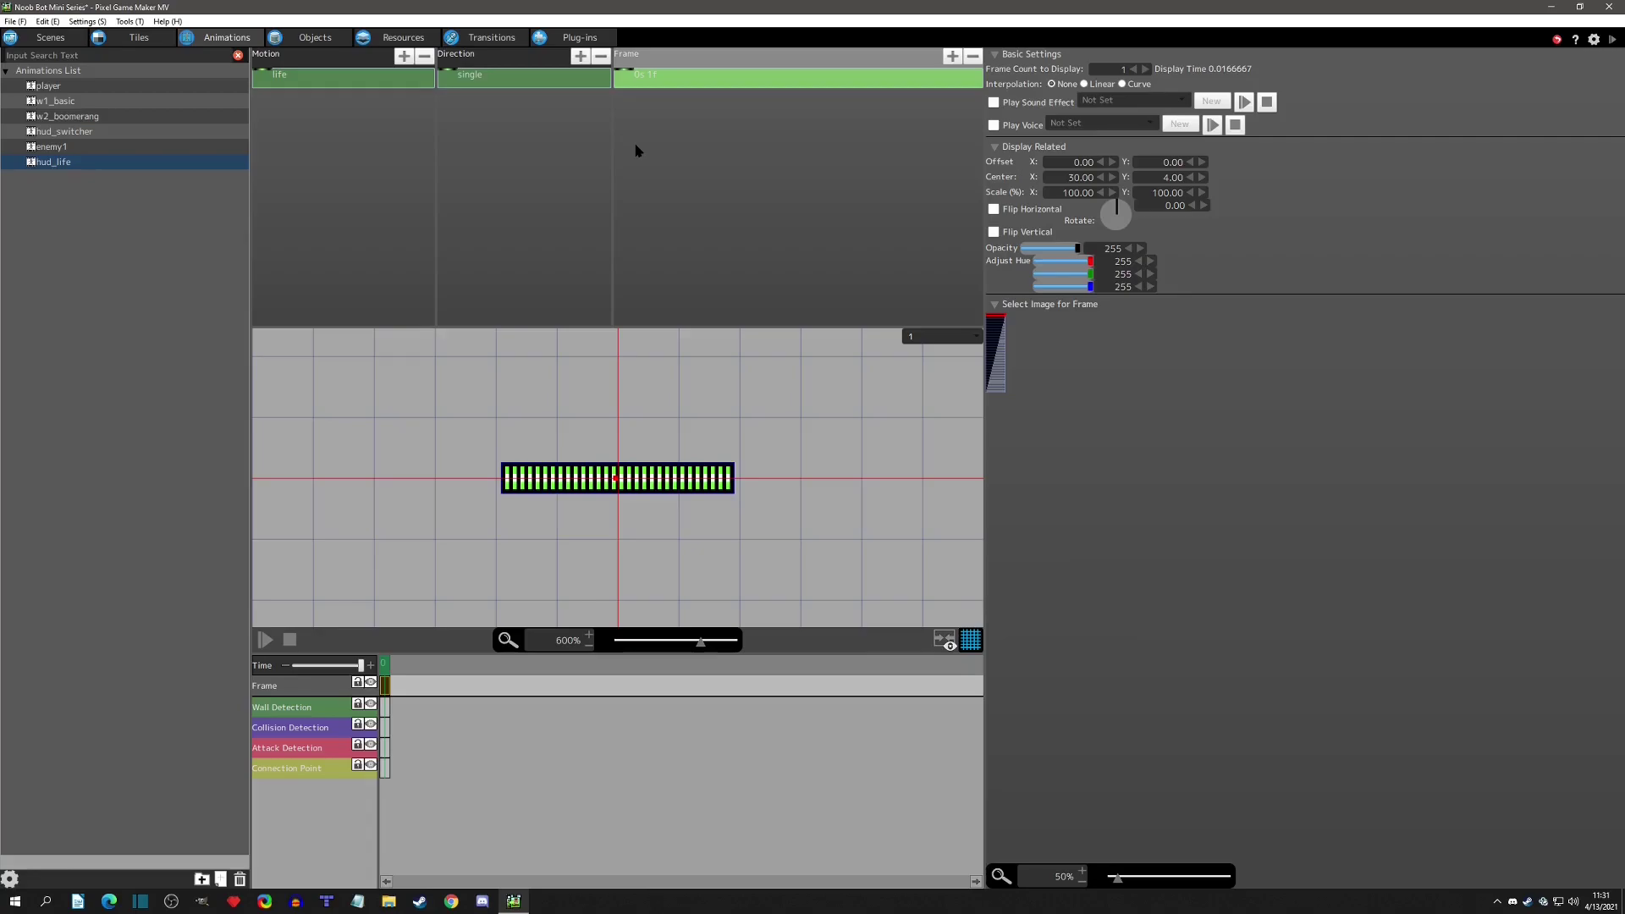
{"action": "left_click", "coordinate": [505, 84]}
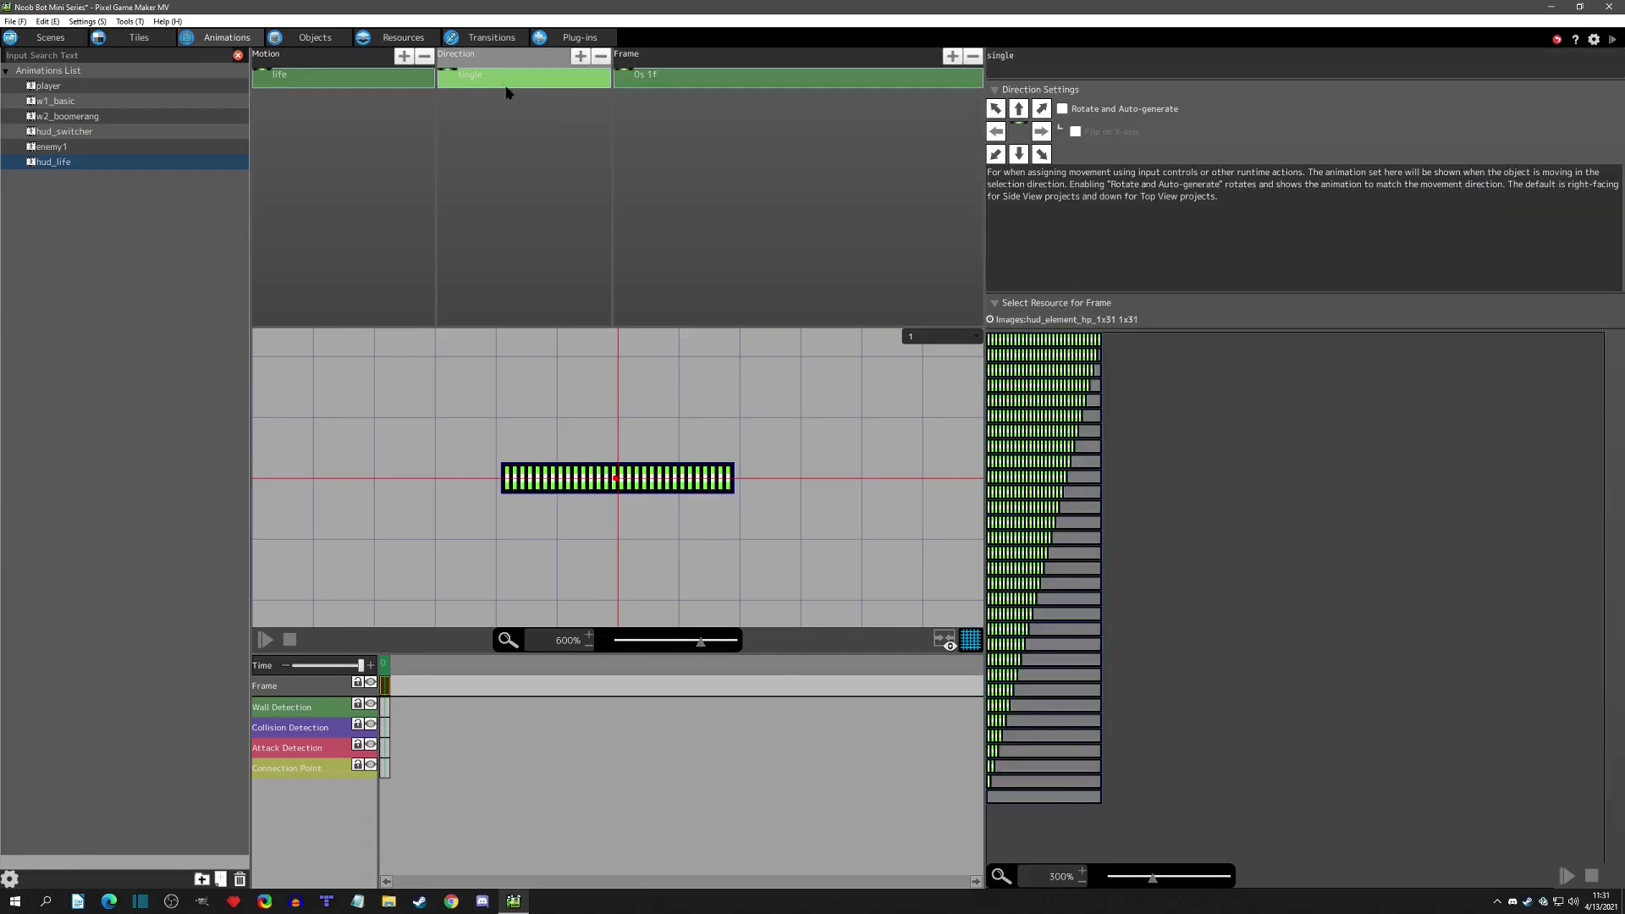
{"action": "left_click", "coordinate": [669, 80]}
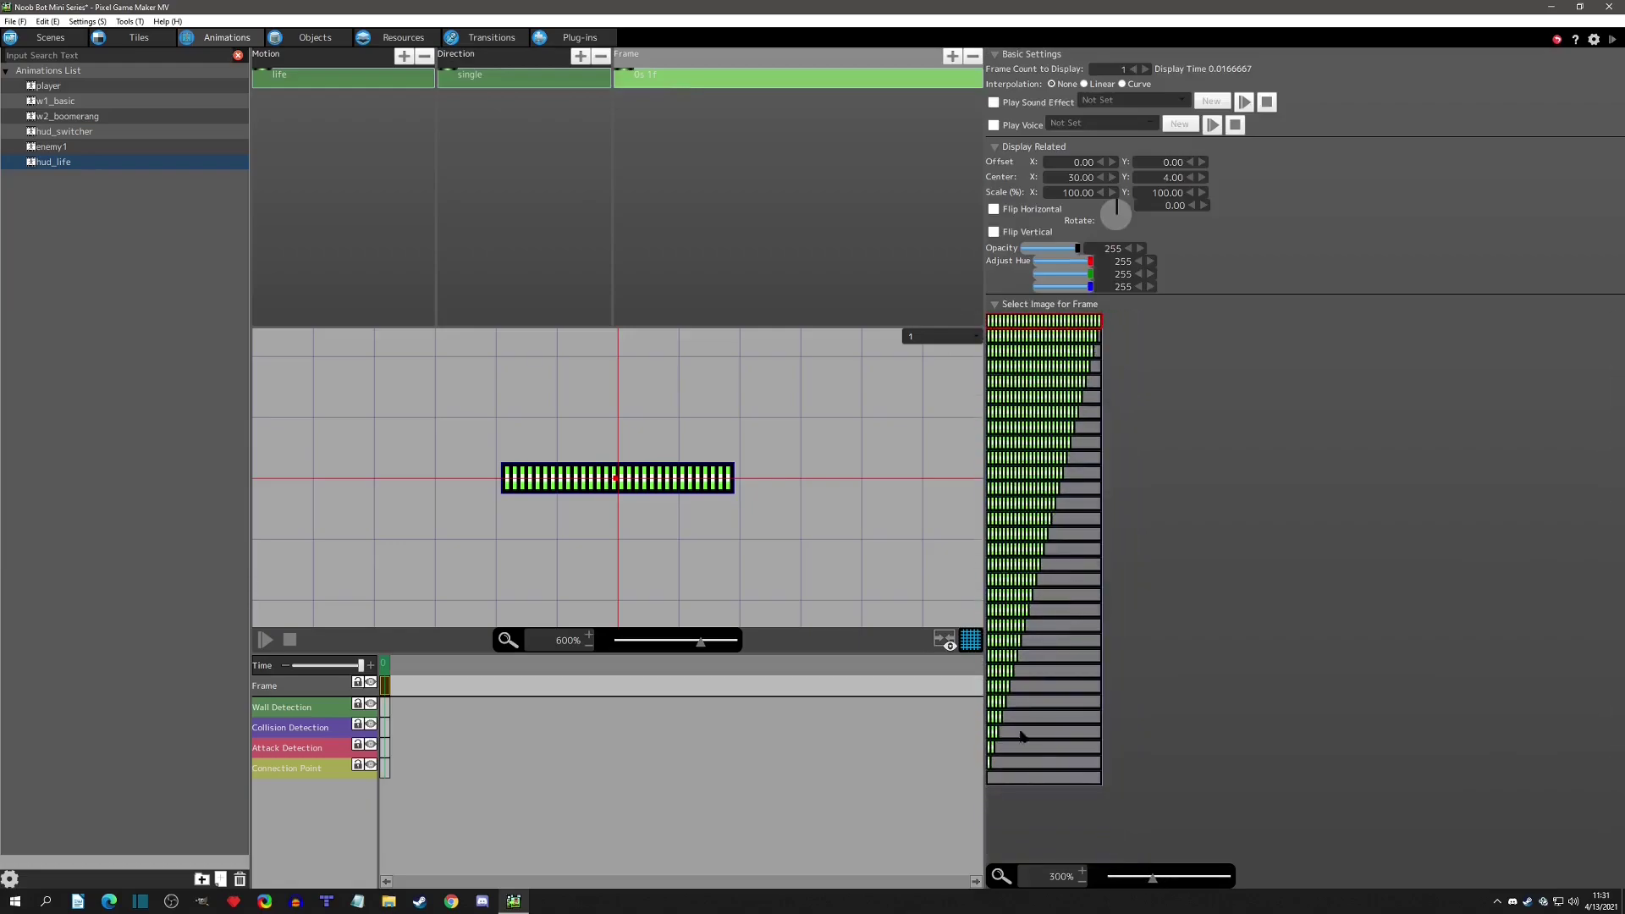
{"action": "left_click", "coordinate": [479, 84]}
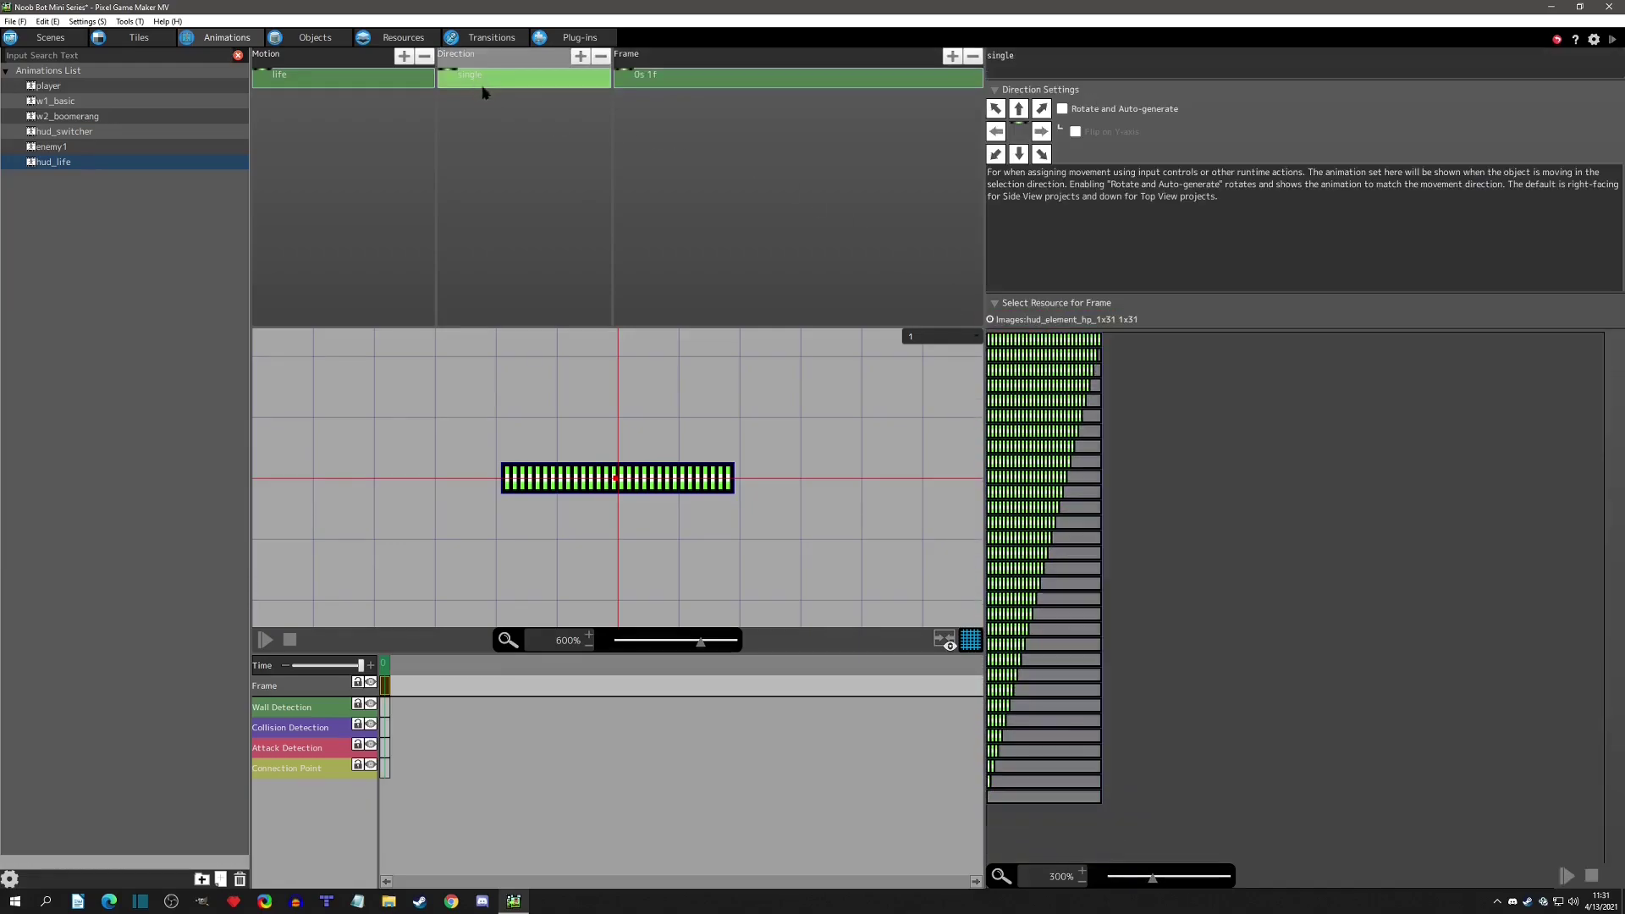
{"action": "key", "text": "ctrl+c"}
{"action": "key", "text": "ctrl+v"}
{"action": "left_click", "coordinate": [711, 80]}
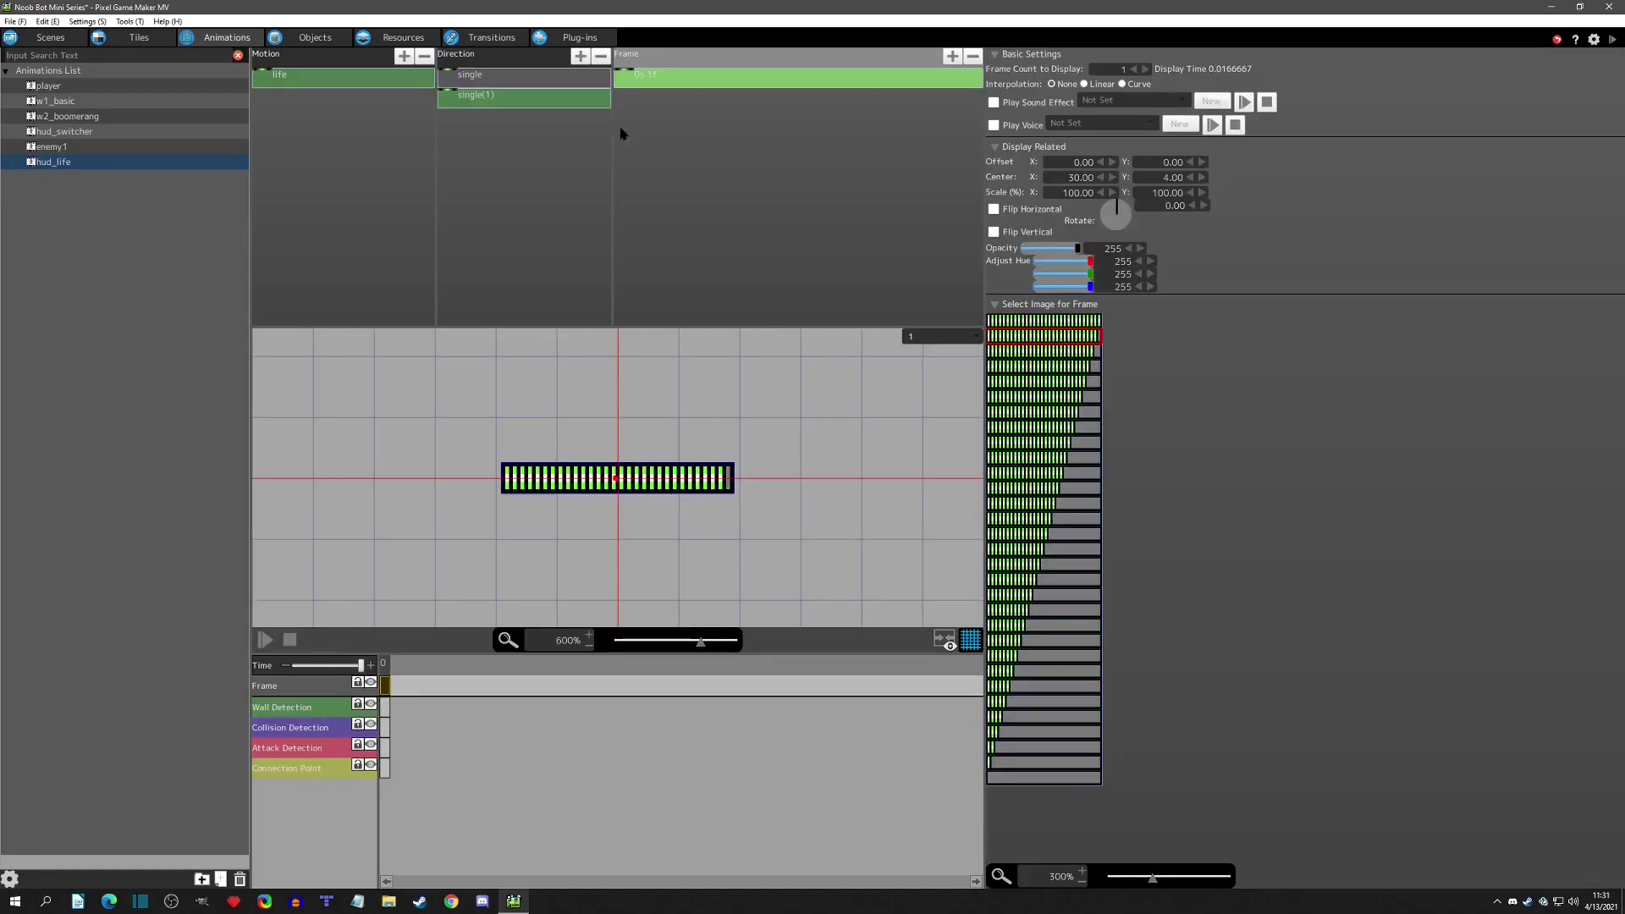
Delete the duplicate single(1) direction, returning to single's first frame.
{"action": "left_click", "coordinate": [474, 76]}
{"action": "left_click", "coordinate": [489, 98]}
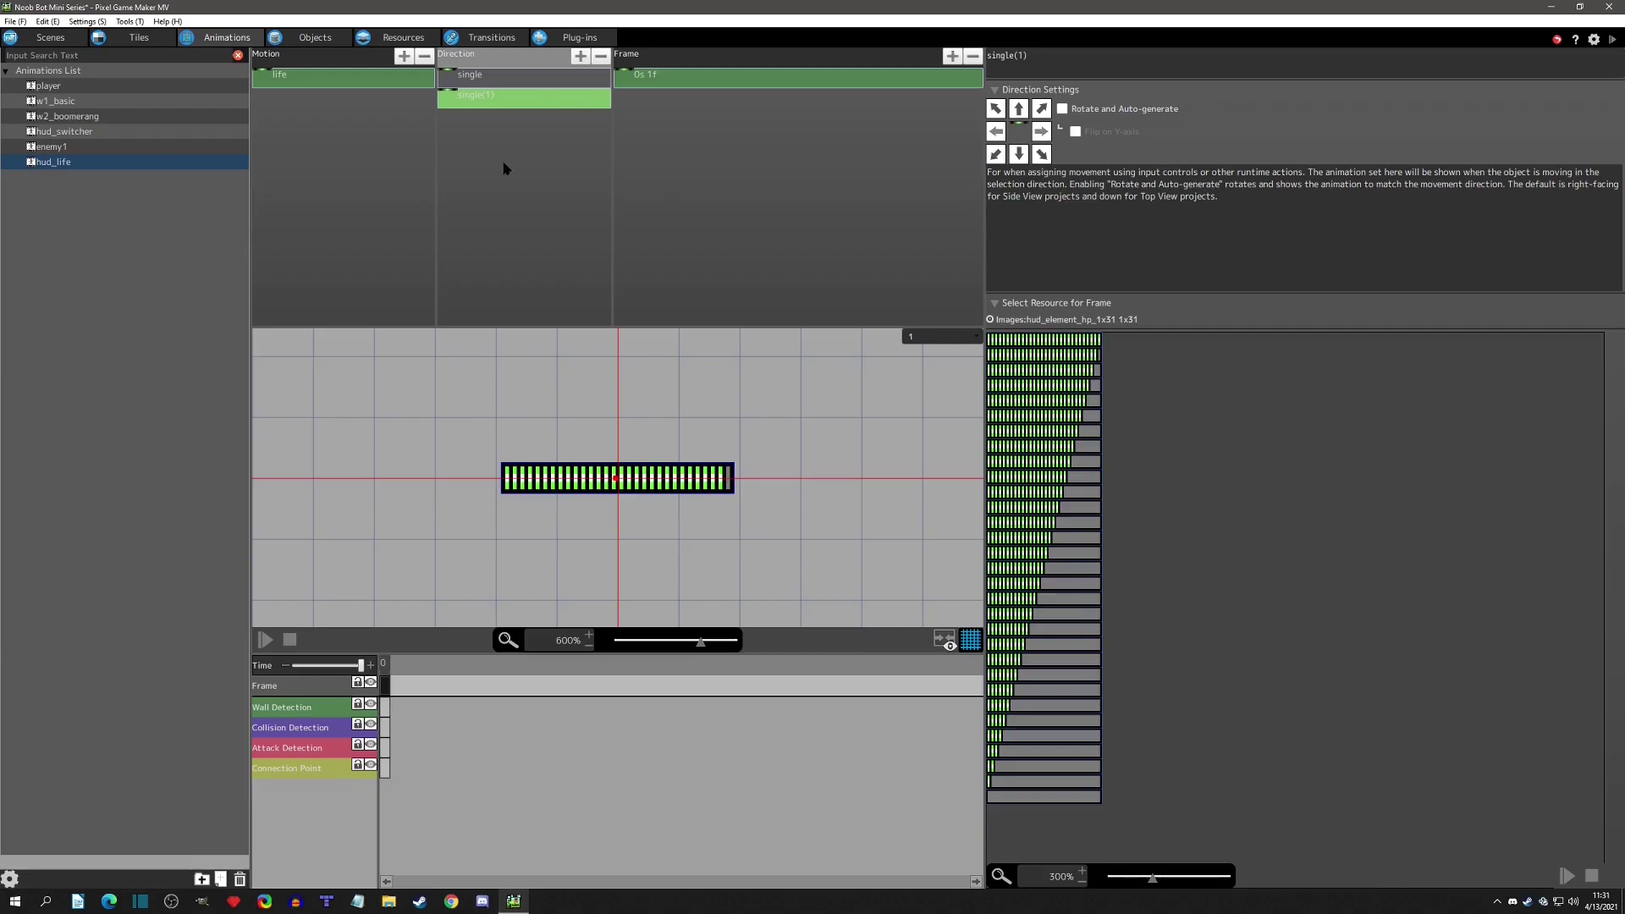
{"action": "left_click", "coordinate": [506, 81]}
{"action": "left_click", "coordinate": [502, 100]}
{"action": "key", "text": "Delete"}
{"action": "left_click", "coordinate": [515, 85]}
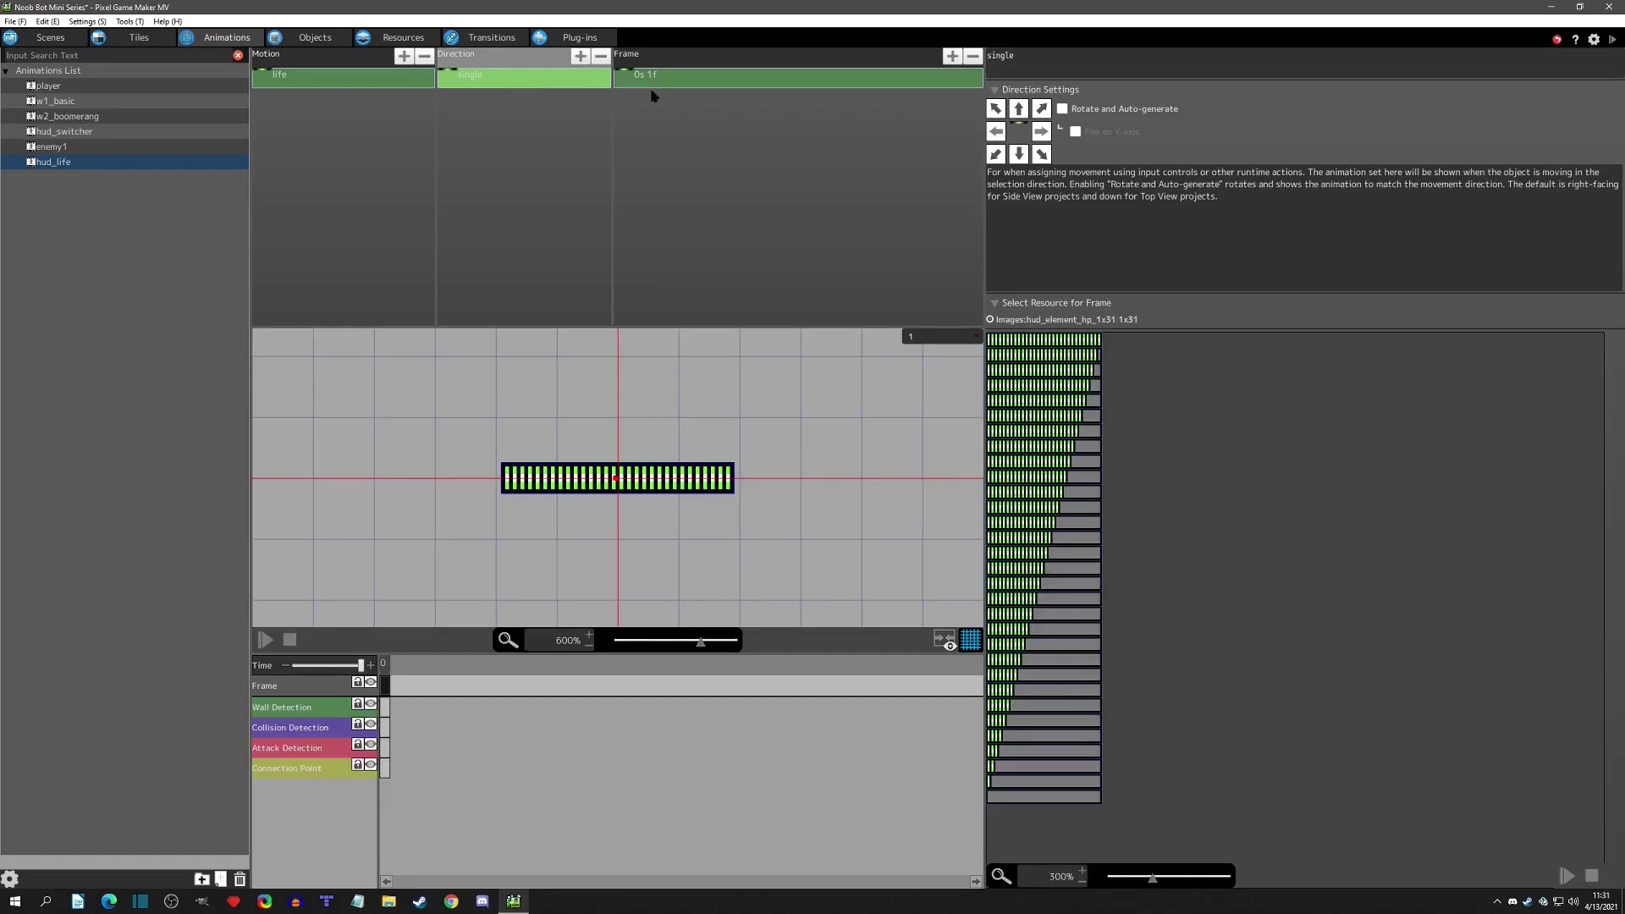
{"action": "left_click", "coordinate": [665, 85]}
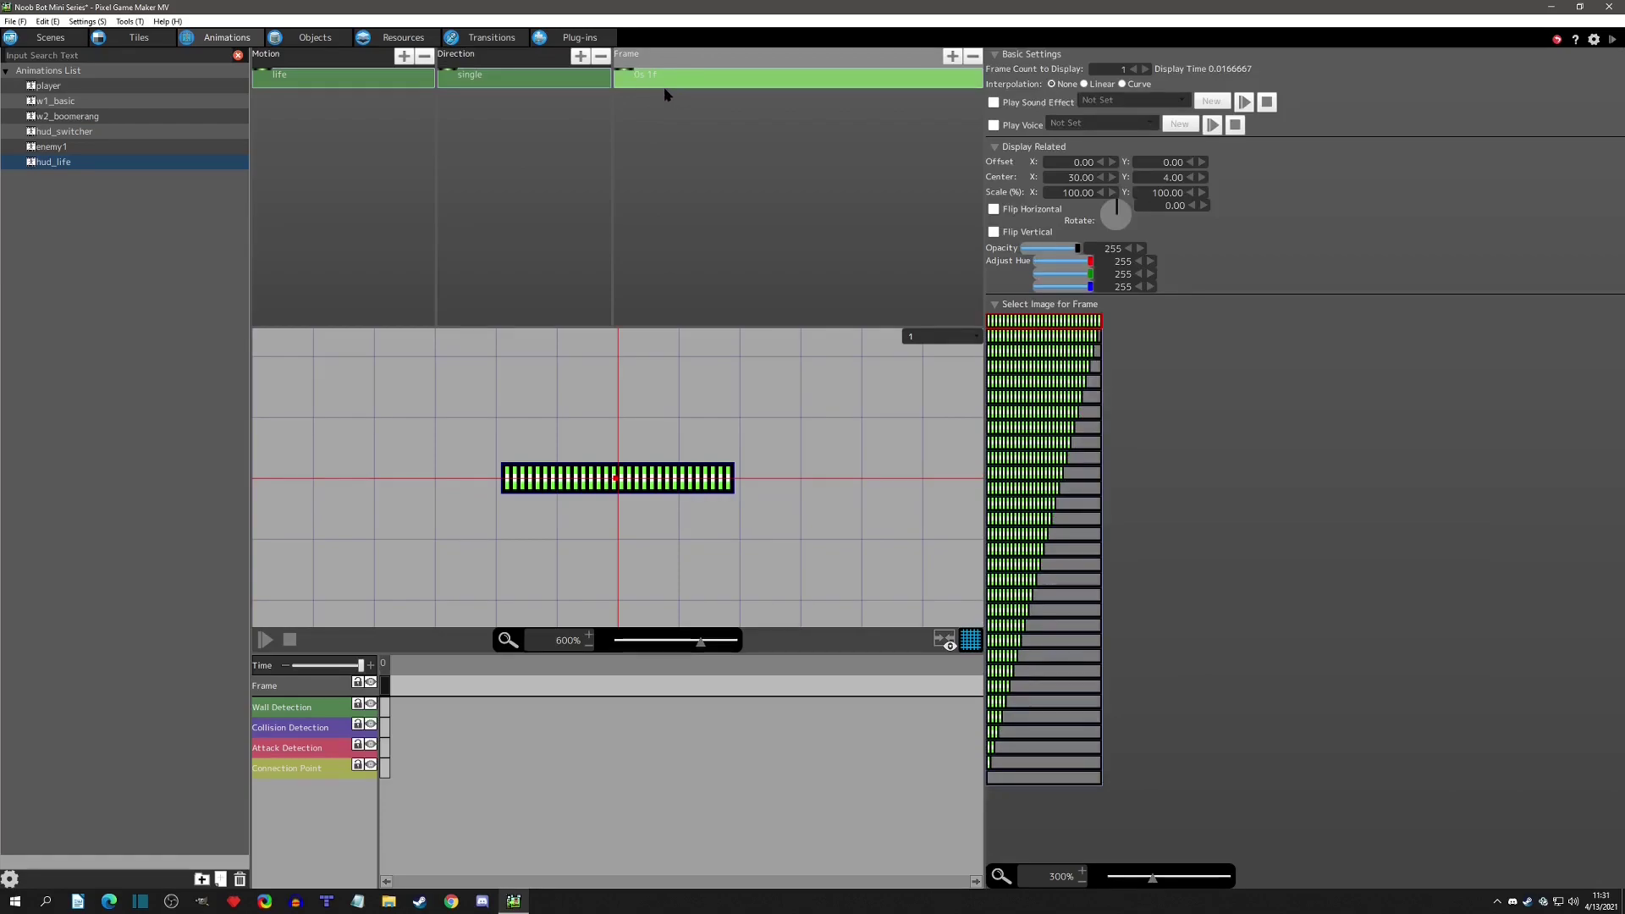
Add a hud_life object using the hud_life animation, removing all three collision group entries.
{"action": "left_click", "coordinate": [325, 44]}
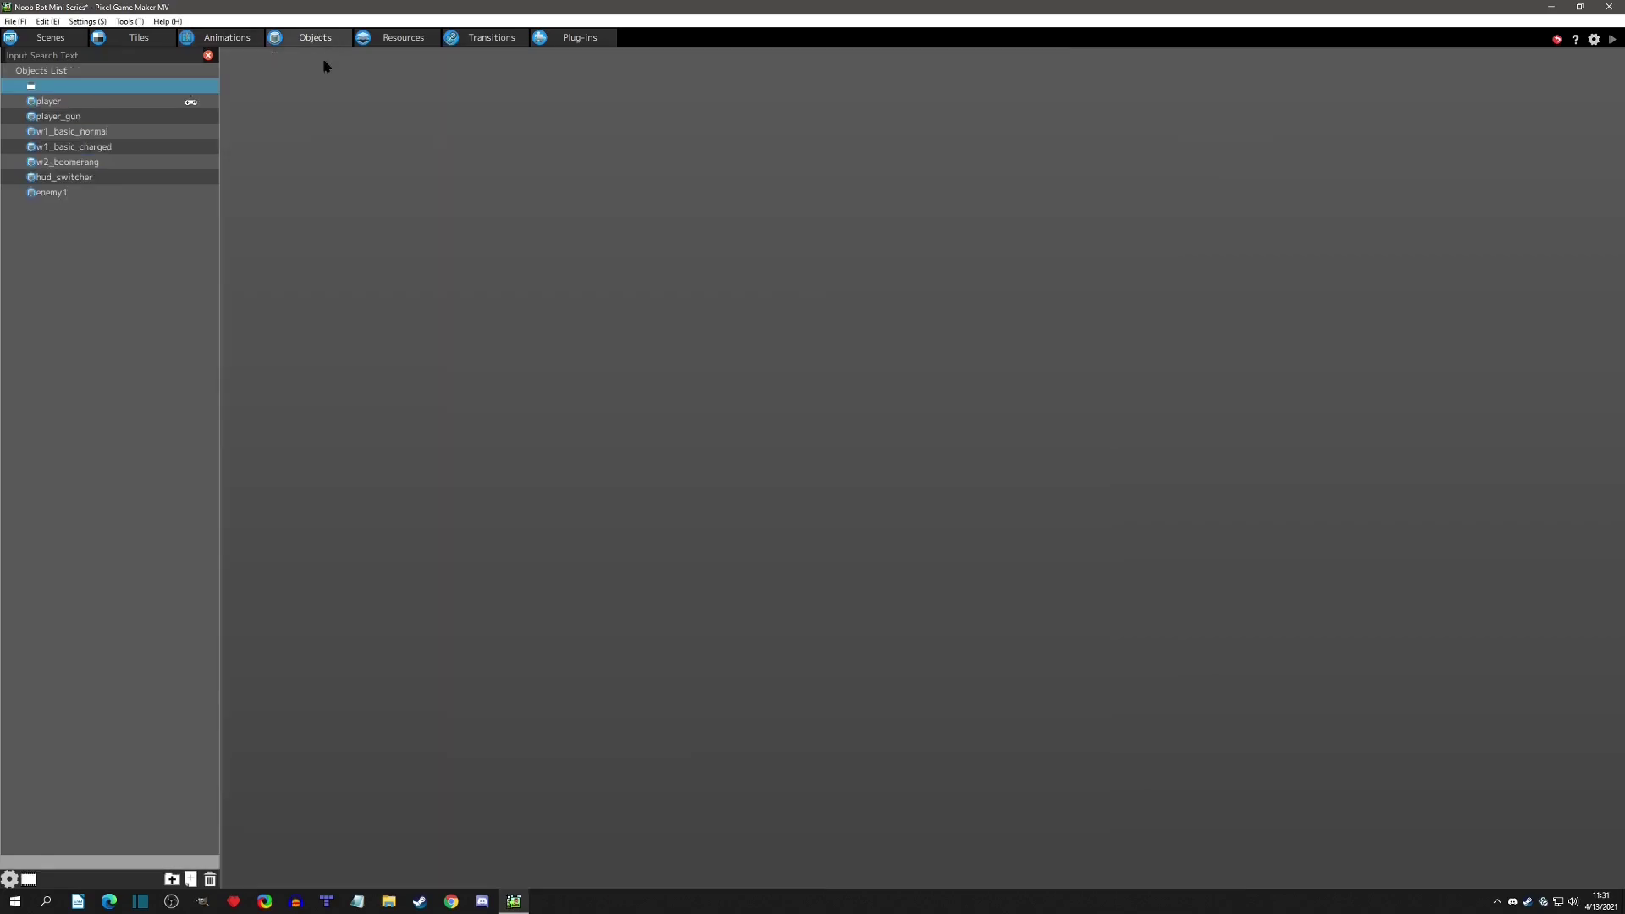
{"action": "right_click", "coordinate": [110, 252]}
{"action": "left_click", "coordinate": [134, 276]}
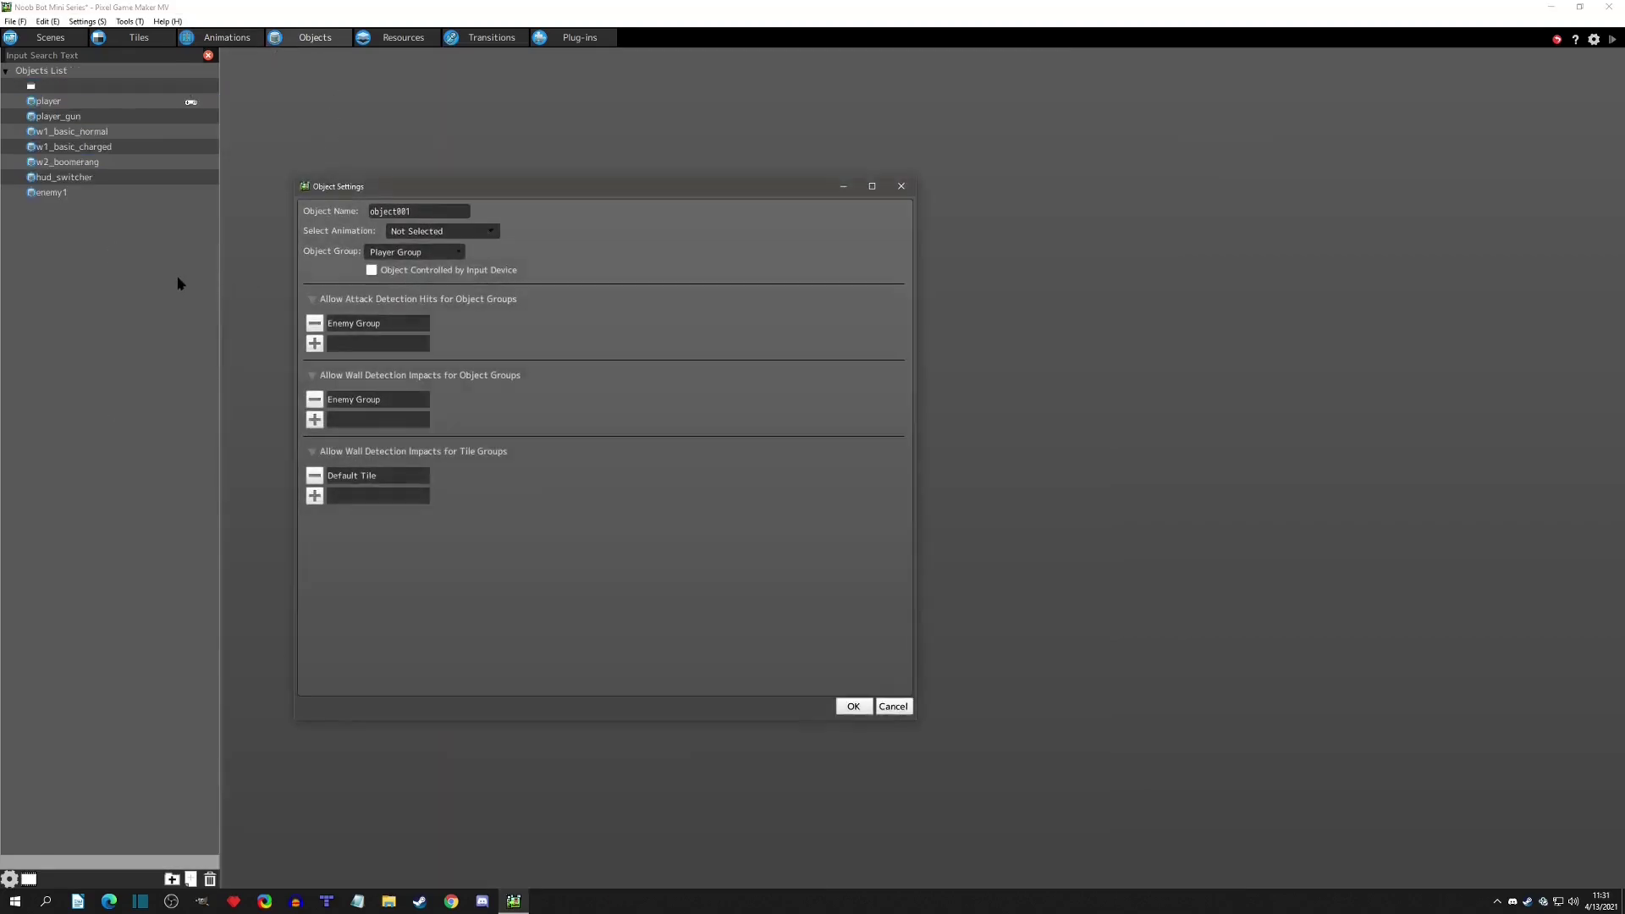
{"action": "left_click", "coordinate": [428, 233]}
{"action": "left_click", "coordinate": [427, 336]}
{"action": "left_click", "coordinate": [314, 323]}
{"action": "left_click", "coordinate": [314, 379]}
{"action": "left_click", "coordinate": [314, 435]}
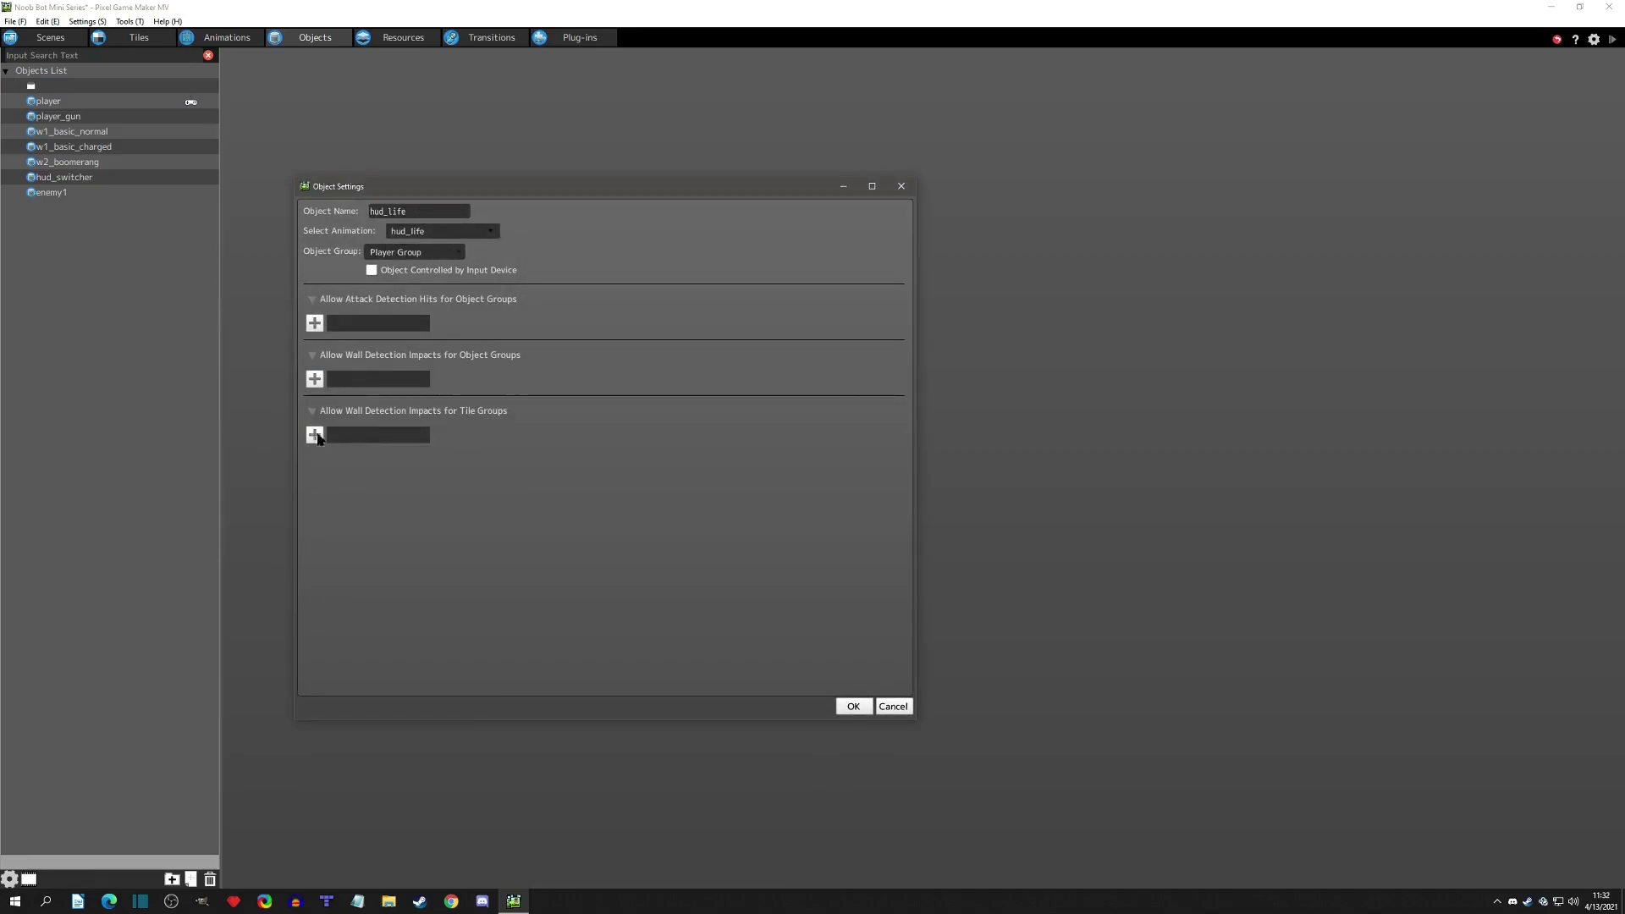
{"action": "left_click", "coordinate": [853, 705]}
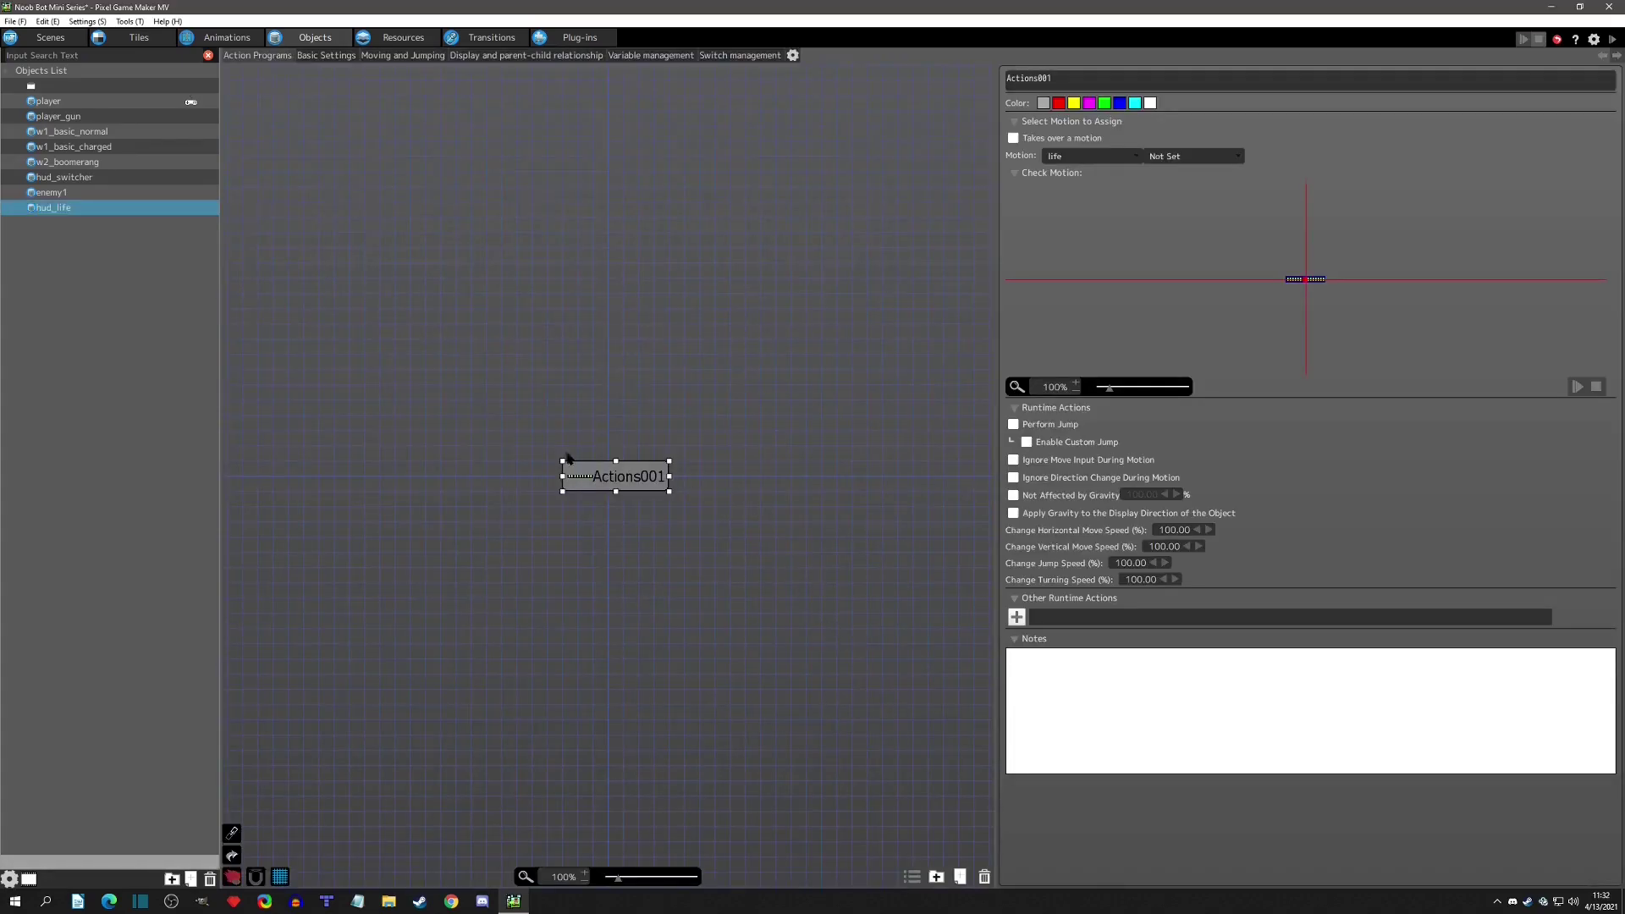
Set the hud_life object's Gravity Effect to 0 in Moving and Jumping.
{"action": "left_click", "coordinate": [1013, 495]}
{"action": "left_click", "coordinate": [1014, 495]}
{"action": "left_click", "coordinate": [409, 56]}
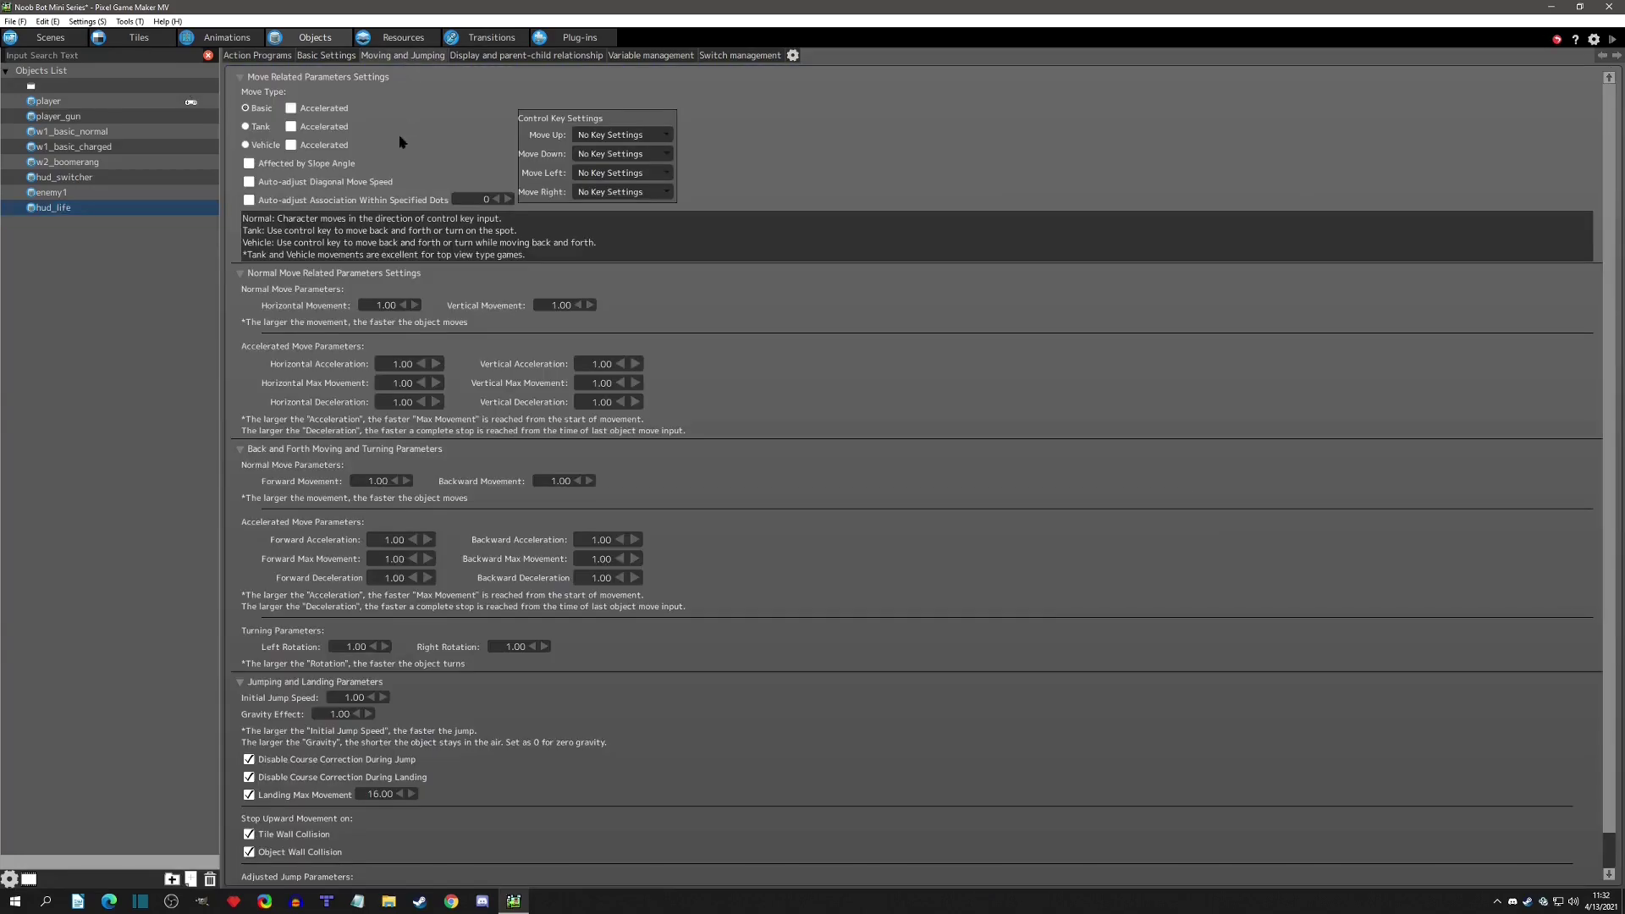
{"action": "left_click", "coordinate": [332, 714]}
{"action": "type", "text": "0"}
{"action": "left_click", "coordinate": [263, 57]}
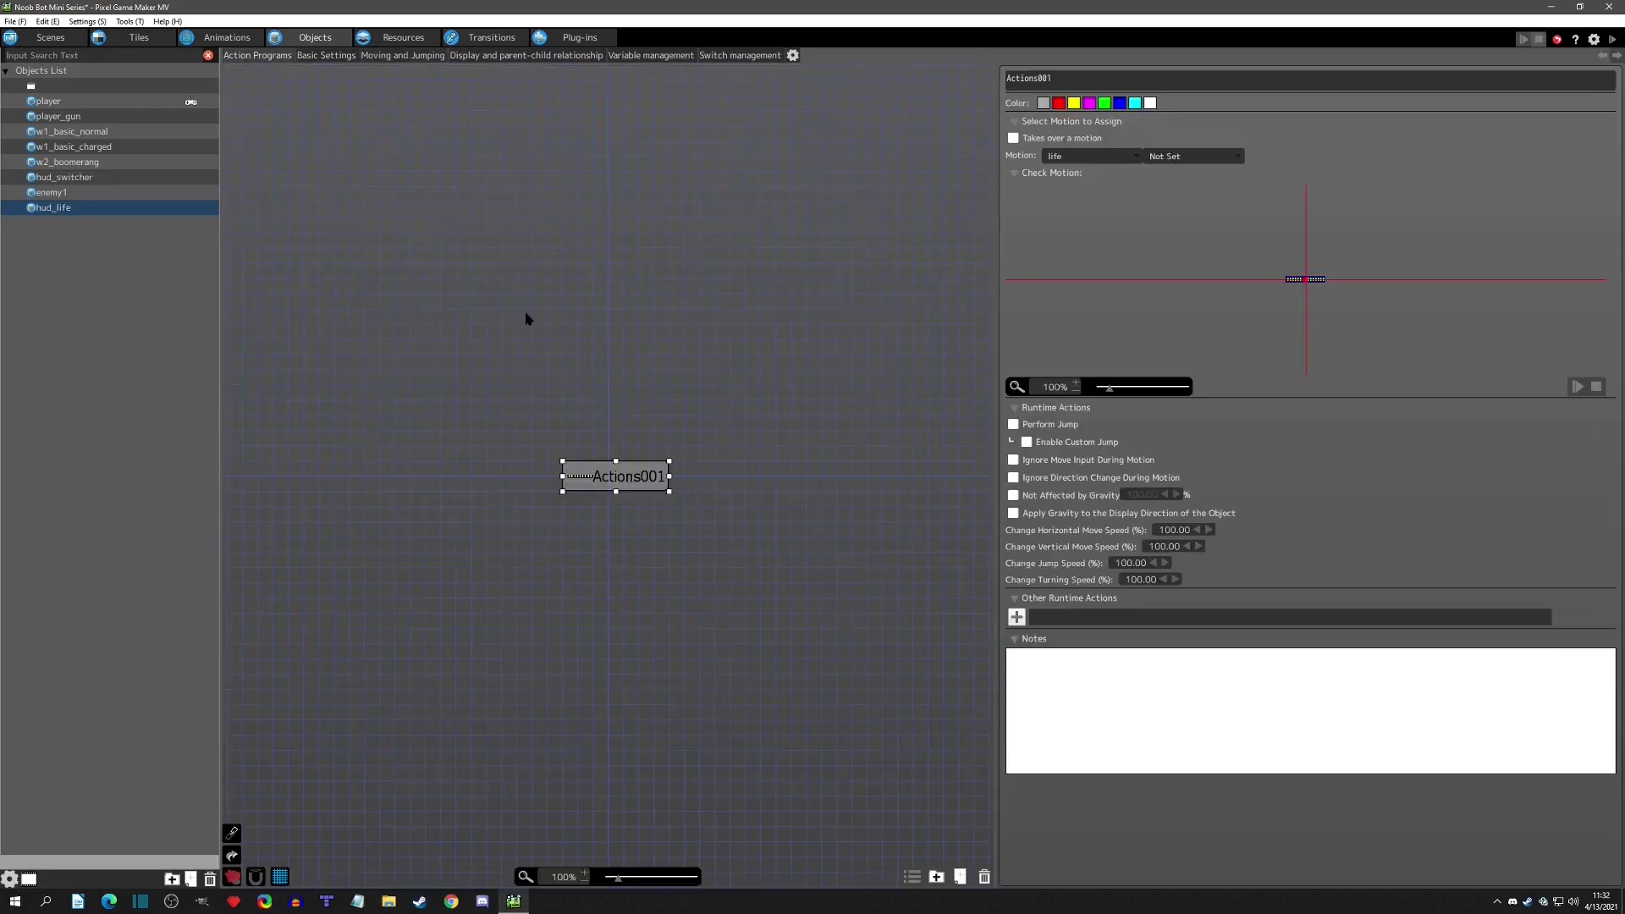
Open hud_life's Variable management and read the Animation frame variable's details.
{"action": "left_click_drag", "start_coordinate": [633, 479], "coordinate": [624, 479]}
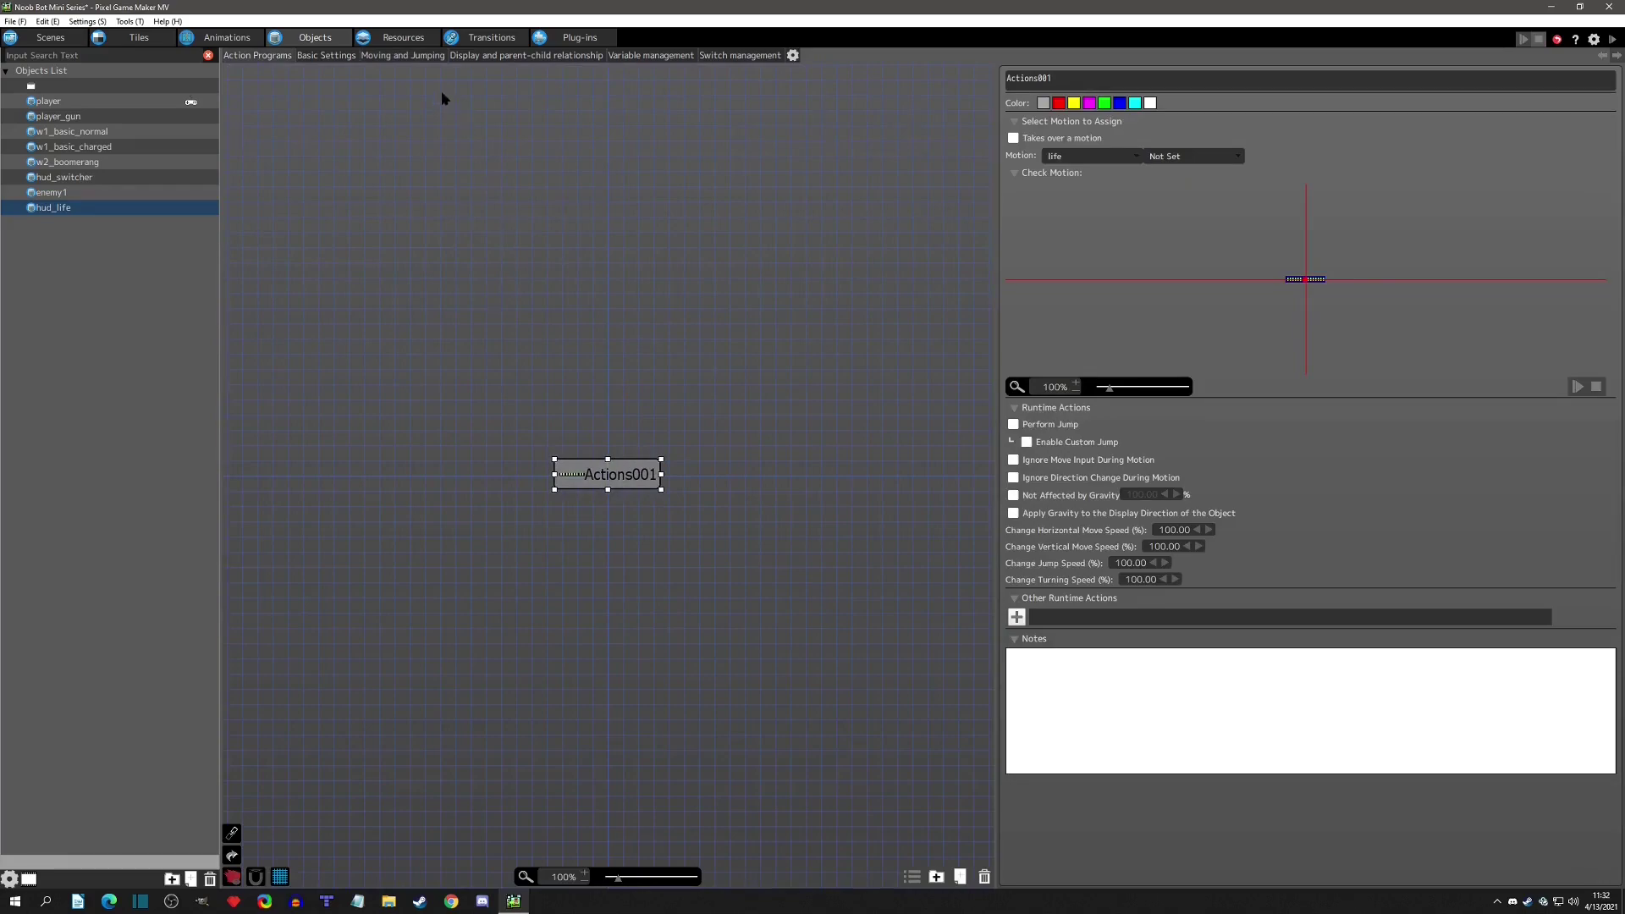
{"action": "left_click", "coordinate": [636, 56]}
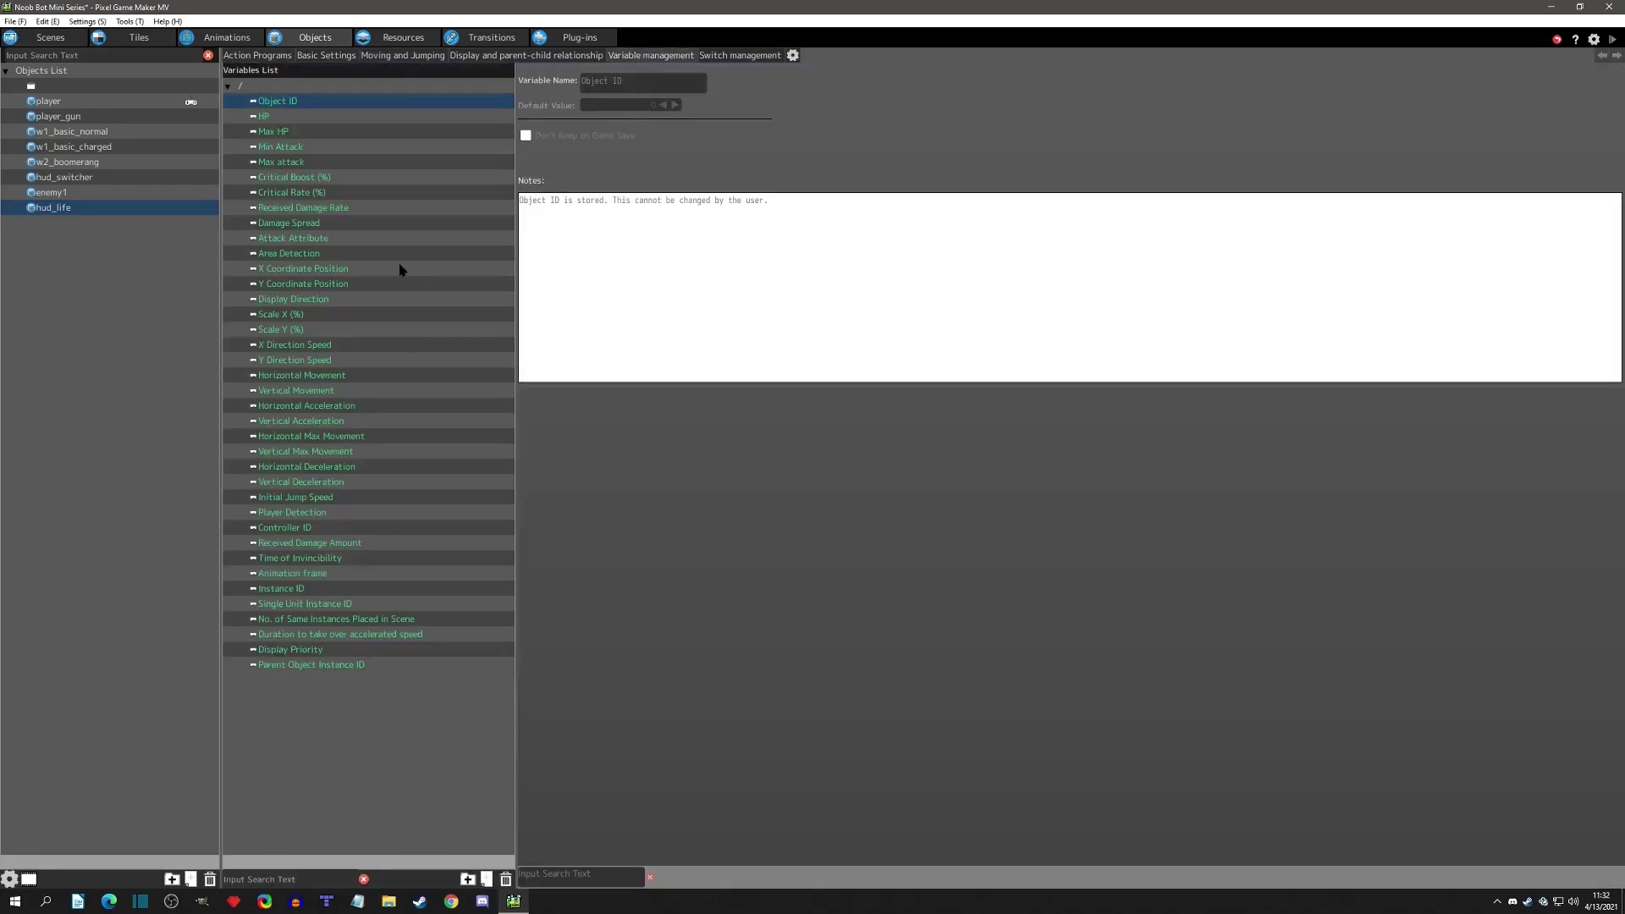
{"action": "left_click", "coordinate": [297, 578]}
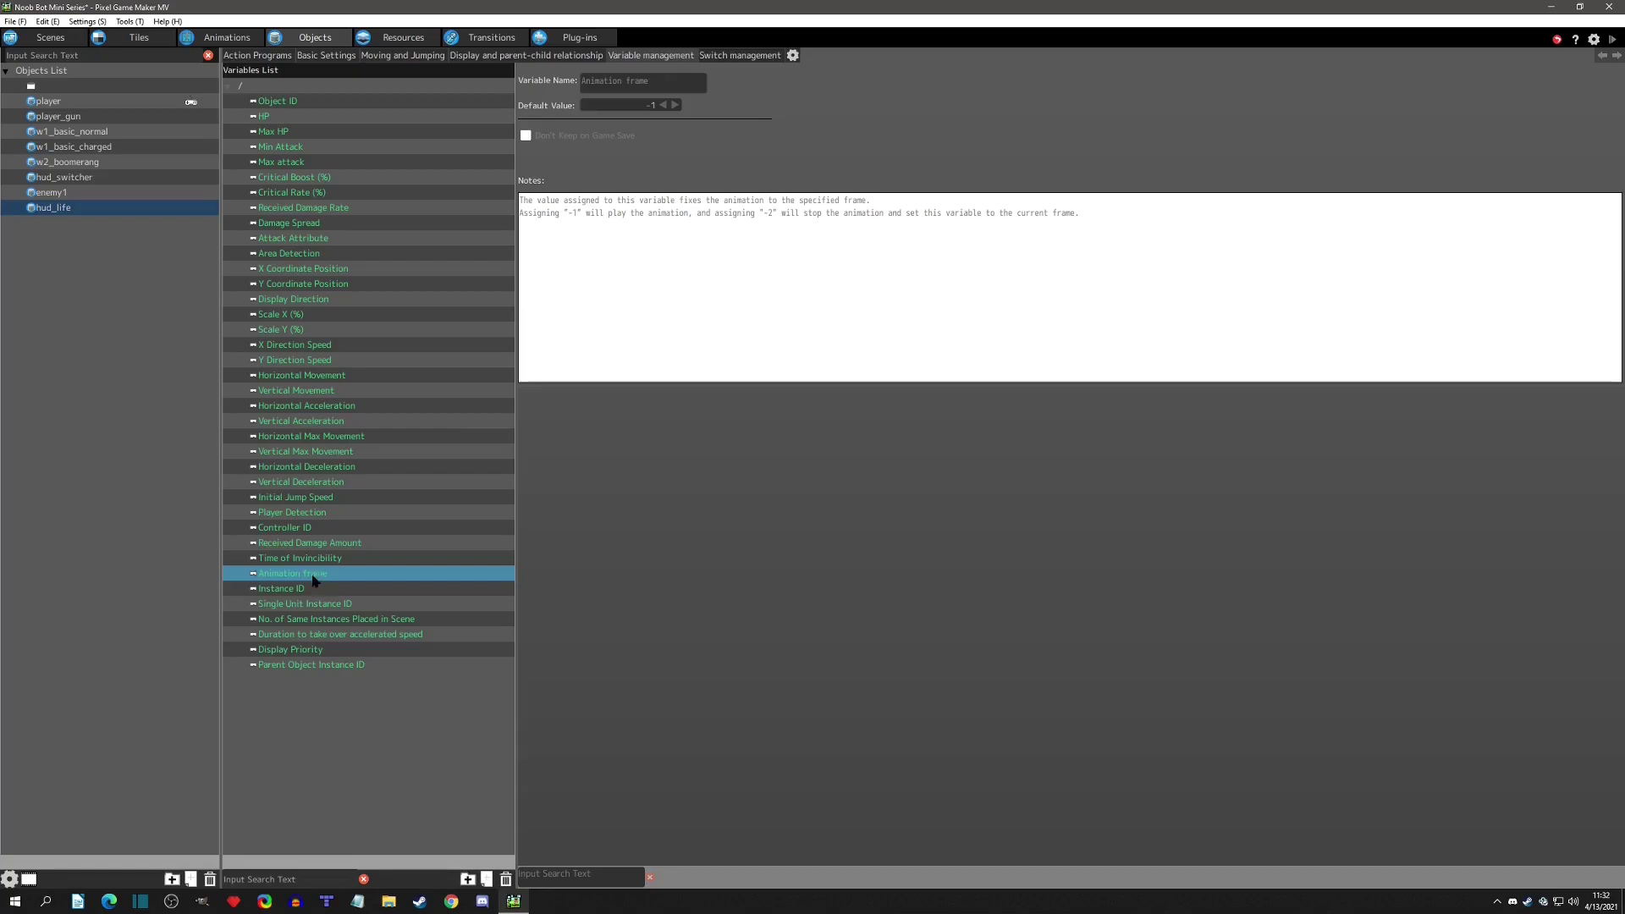
Select hud_life's first frame, recheck the object's variables, then return to the animation.
{"action": "left_click", "coordinate": [227, 37]}
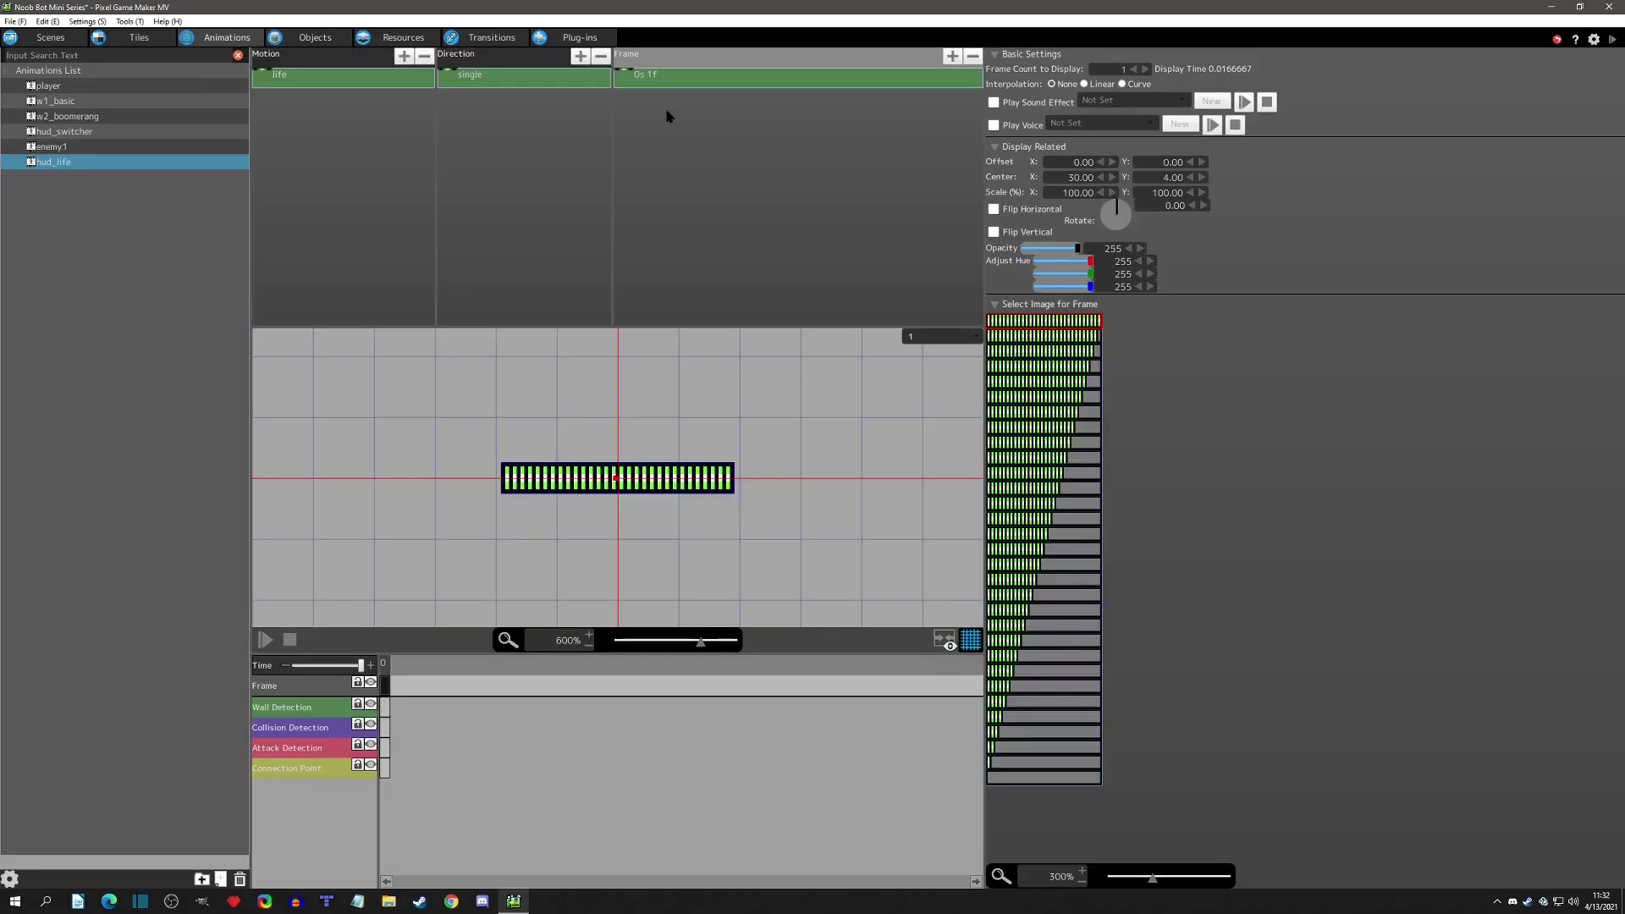
{"action": "left_click", "coordinate": [676, 79]}
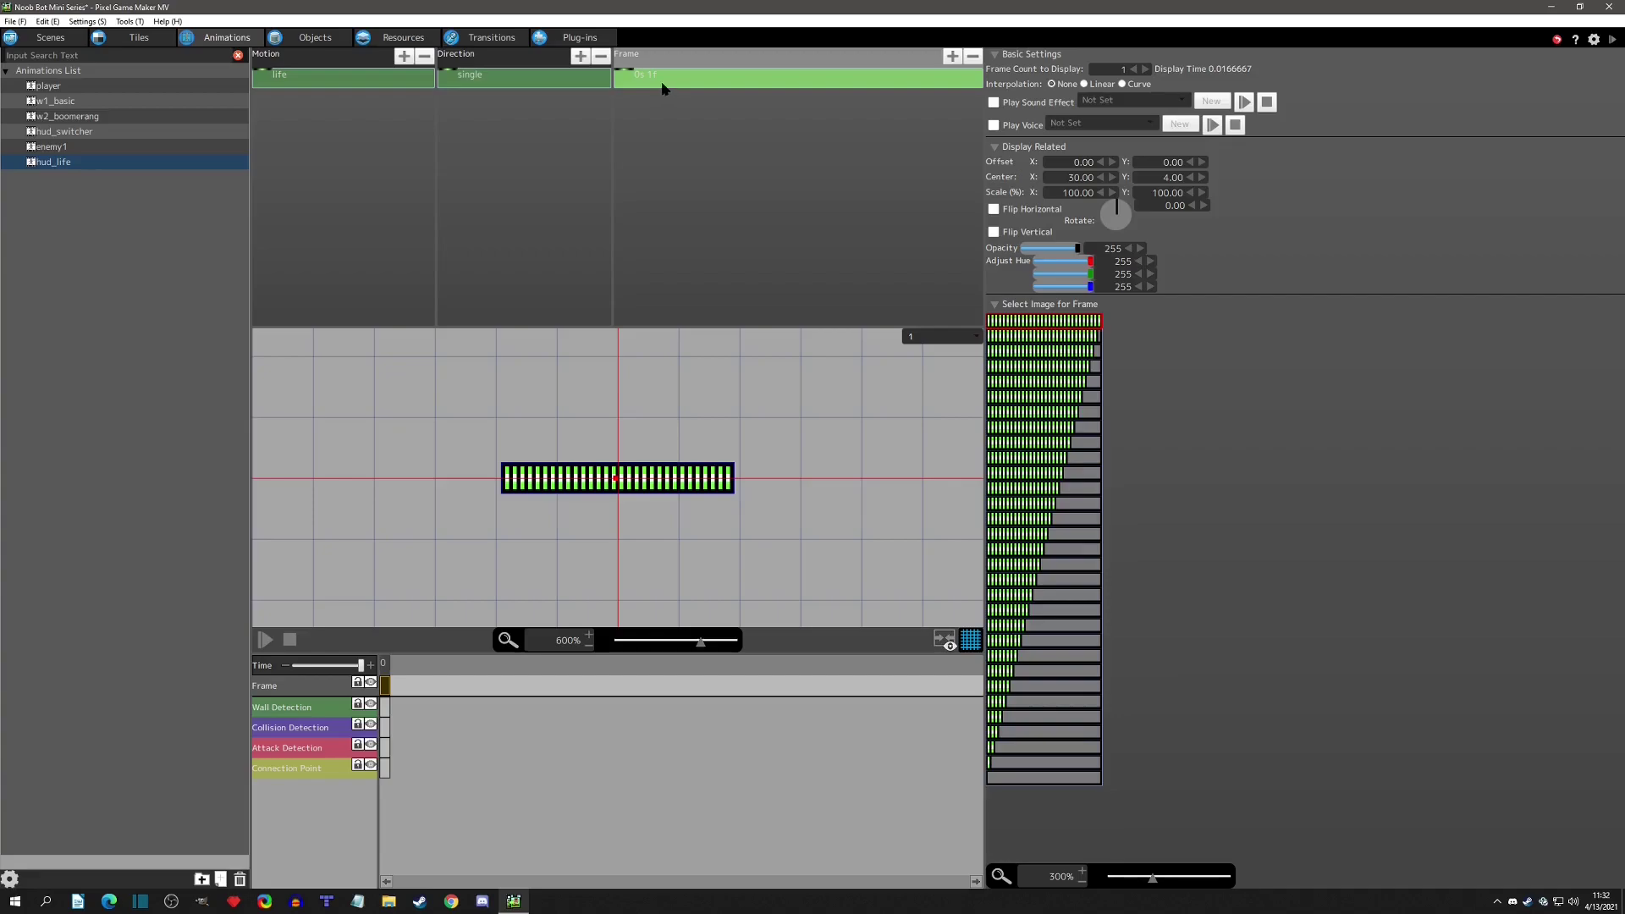
{"action": "left_click", "coordinate": [334, 40]}
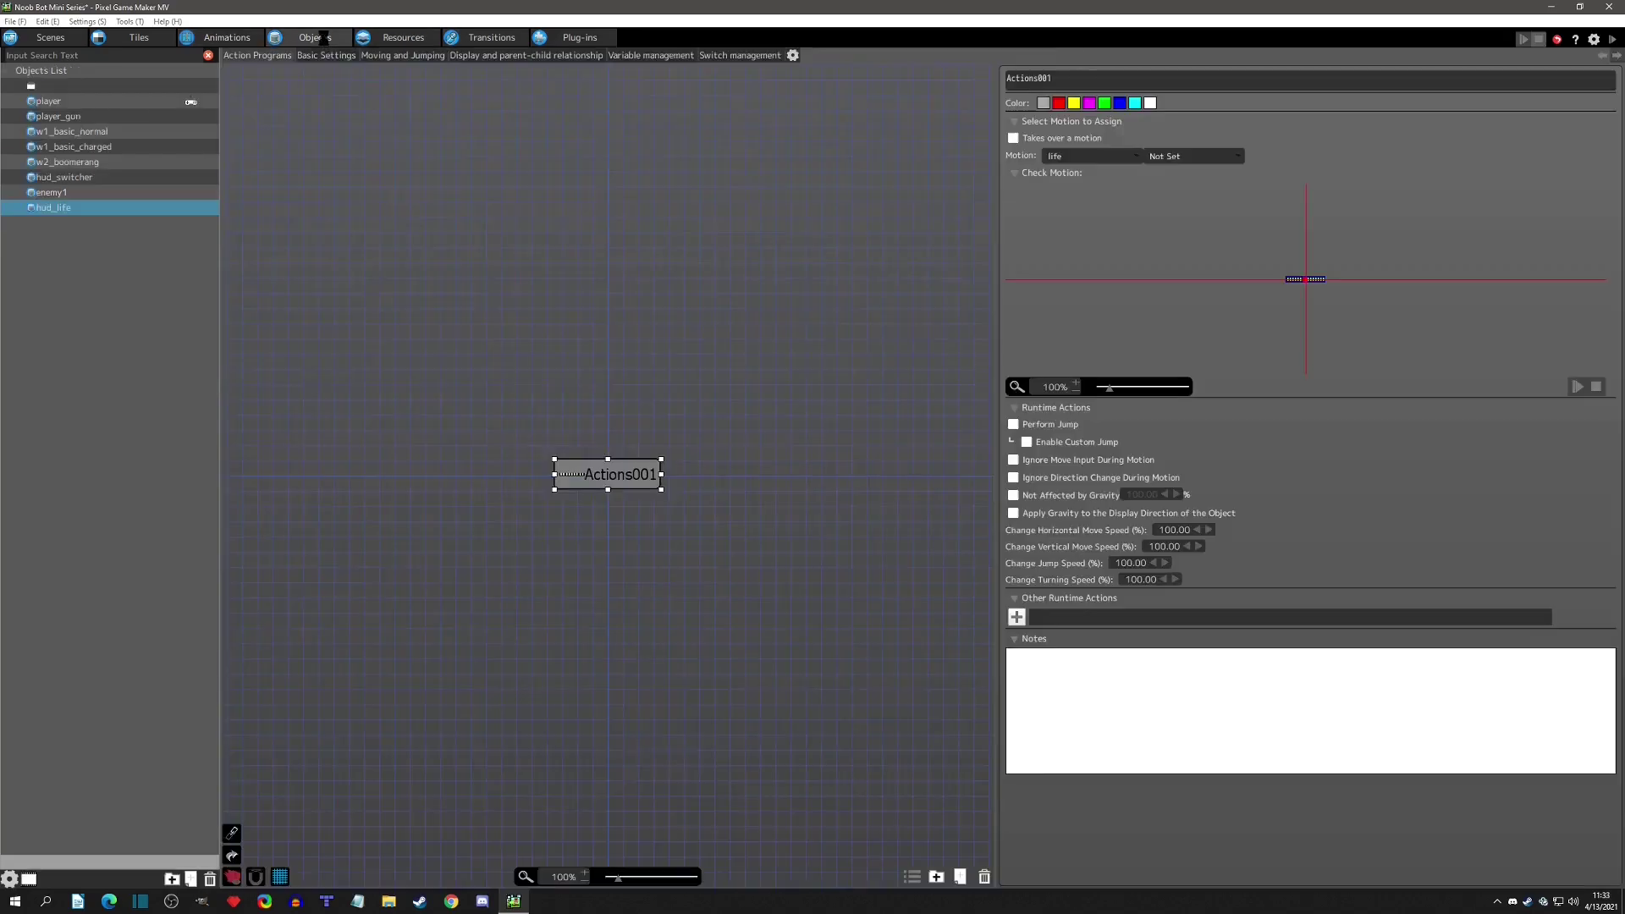
{"action": "left_click", "coordinate": [626, 56]}
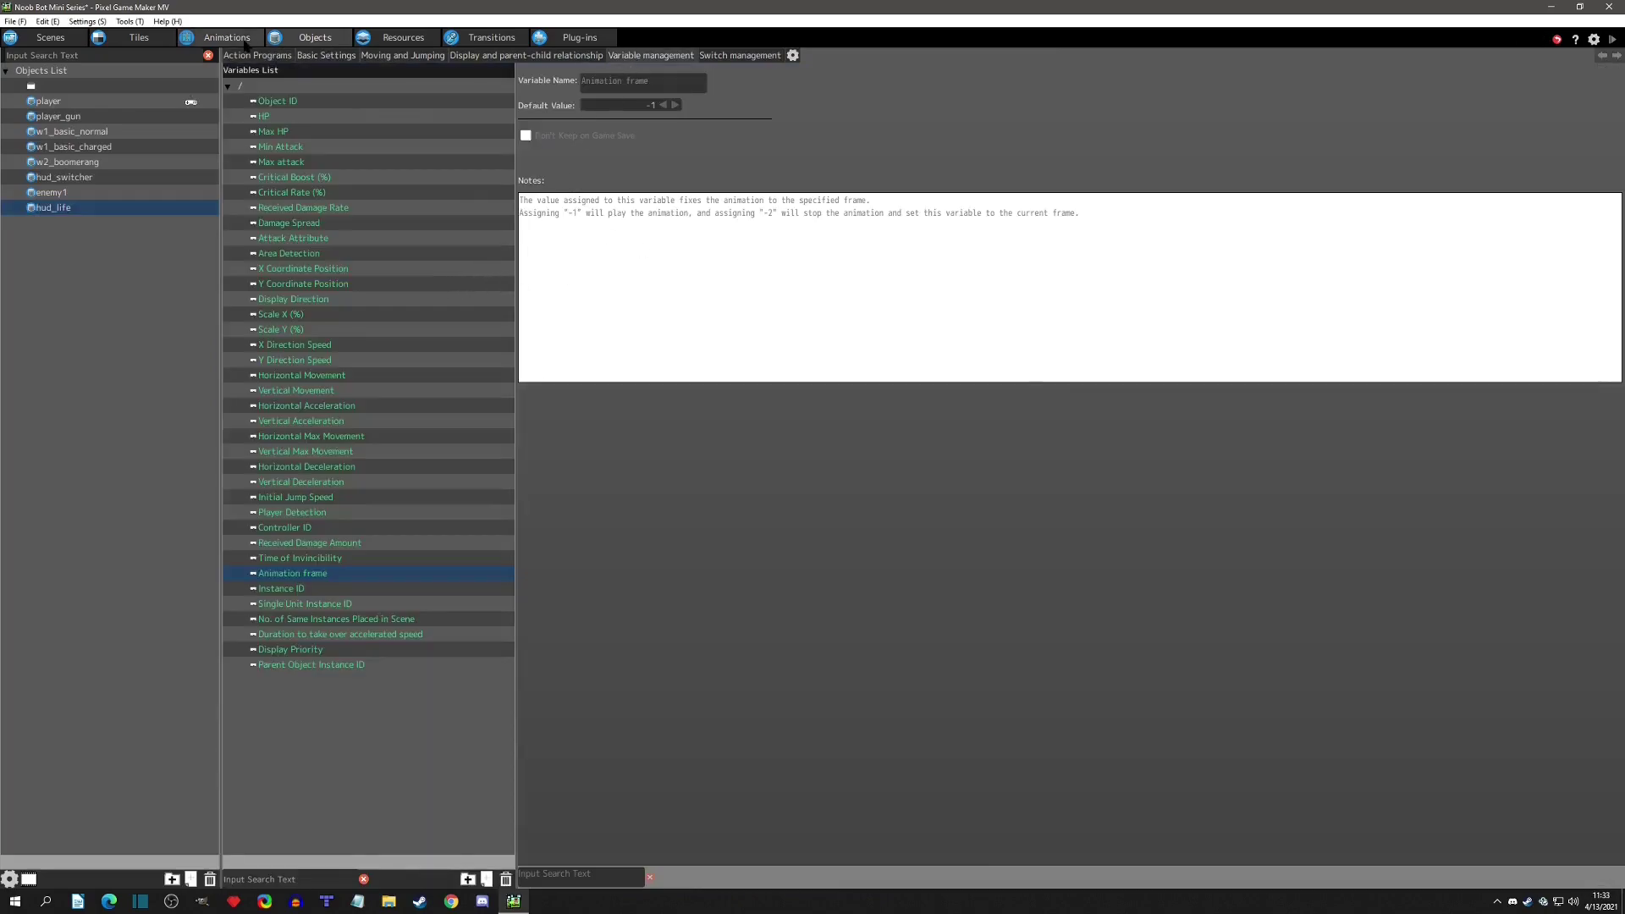
{"action": "left_click", "coordinate": [227, 37]}
Give frame 0s 1f the empty life bar image with Frame Count to Display 1.
{"action": "left_click", "coordinate": [657, 80]}
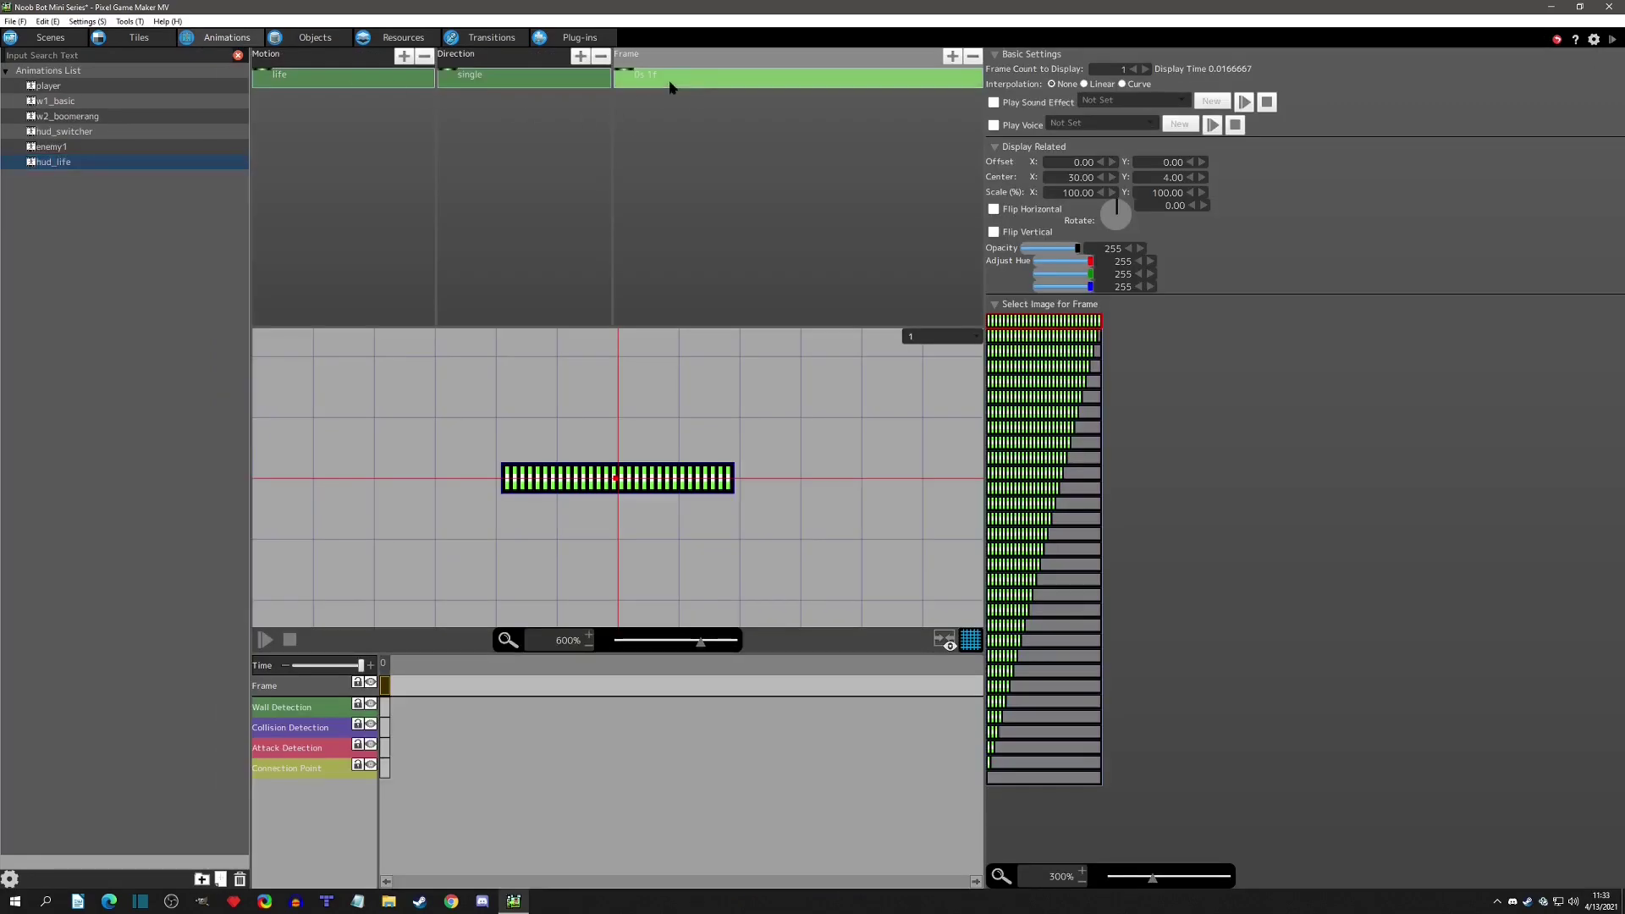
{"action": "left_click", "coordinate": [1065, 779]}
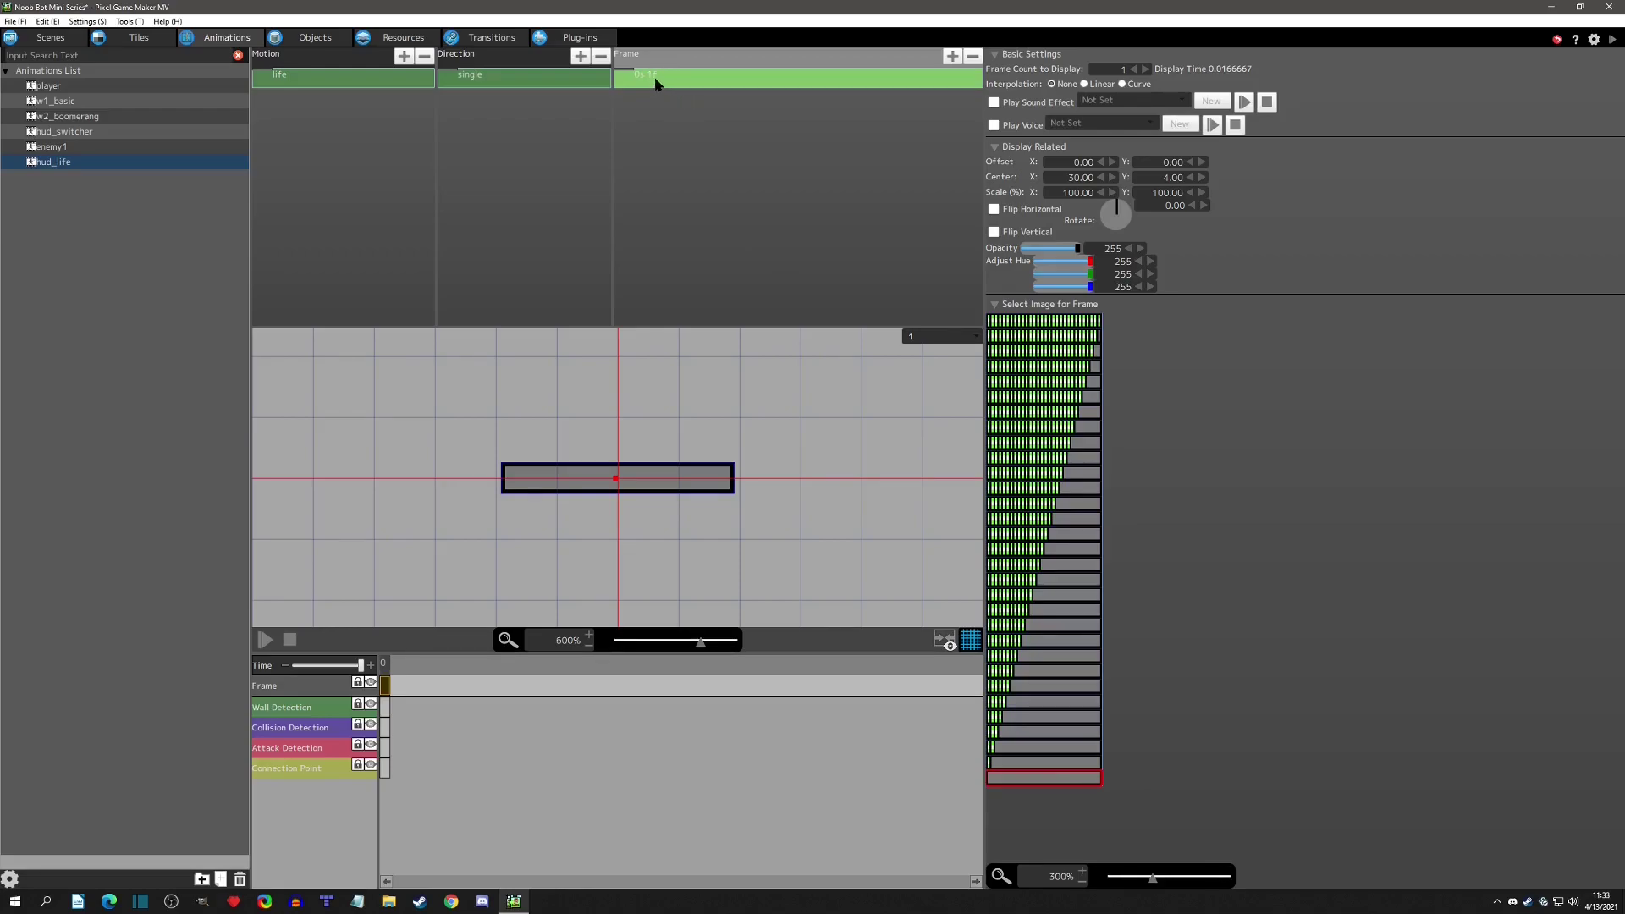
{"action": "left_click", "coordinate": [1121, 67]}
{"action": "type", "text": "2"}
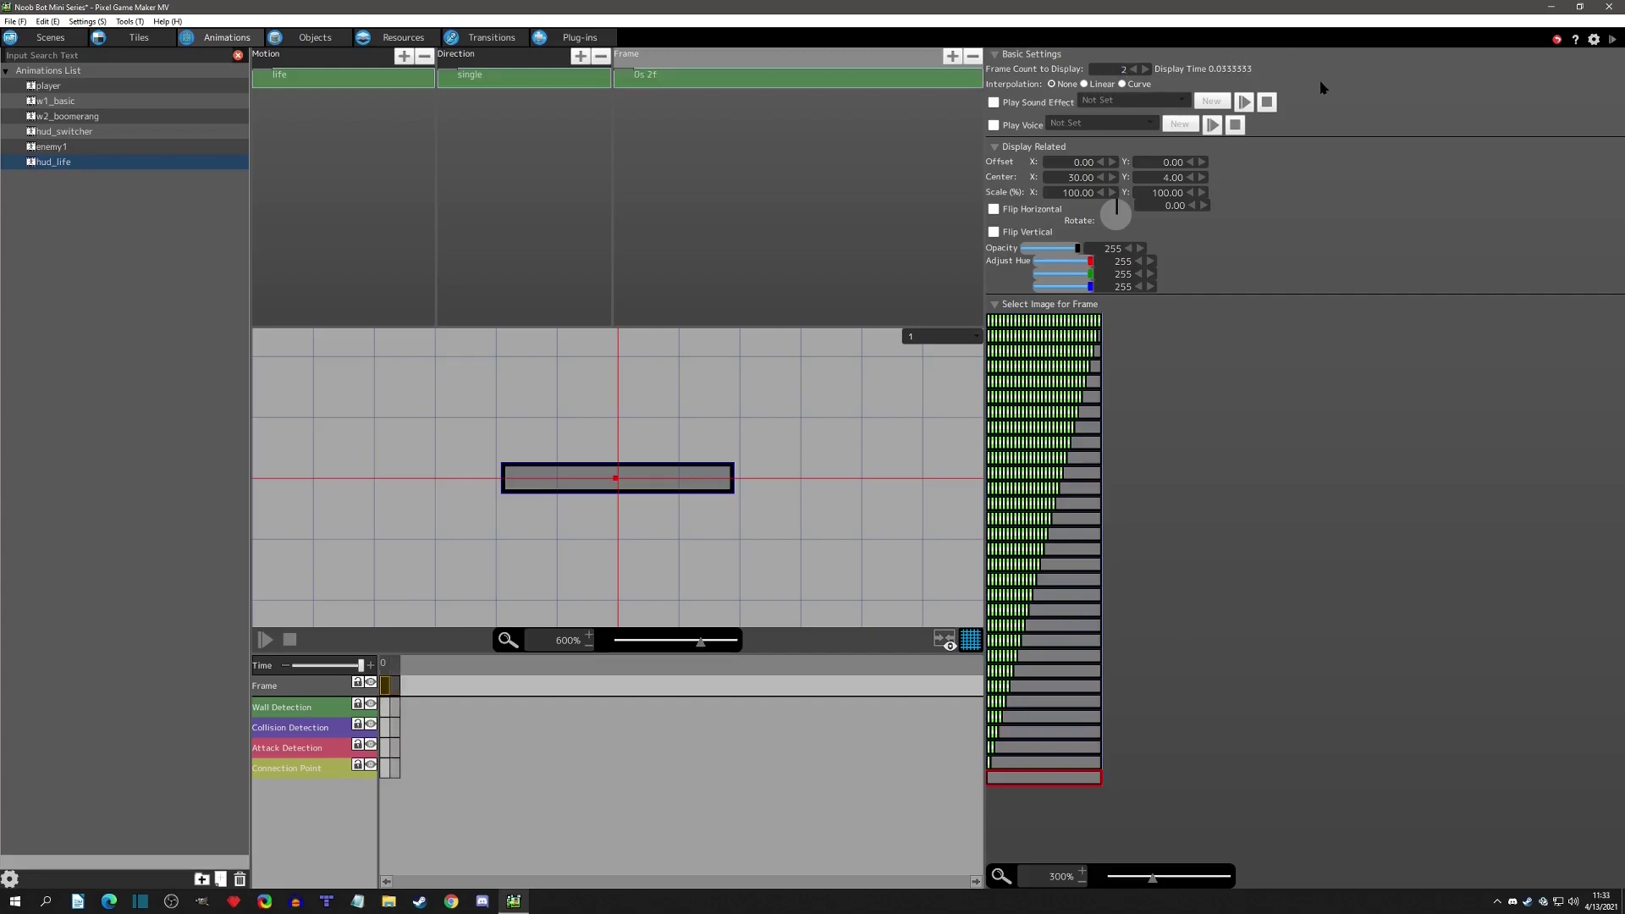
{"action": "double_click", "coordinate": [1120, 68]}
{"action": "type", "text": "1"}
{"action": "left_click", "coordinate": [660, 83]}
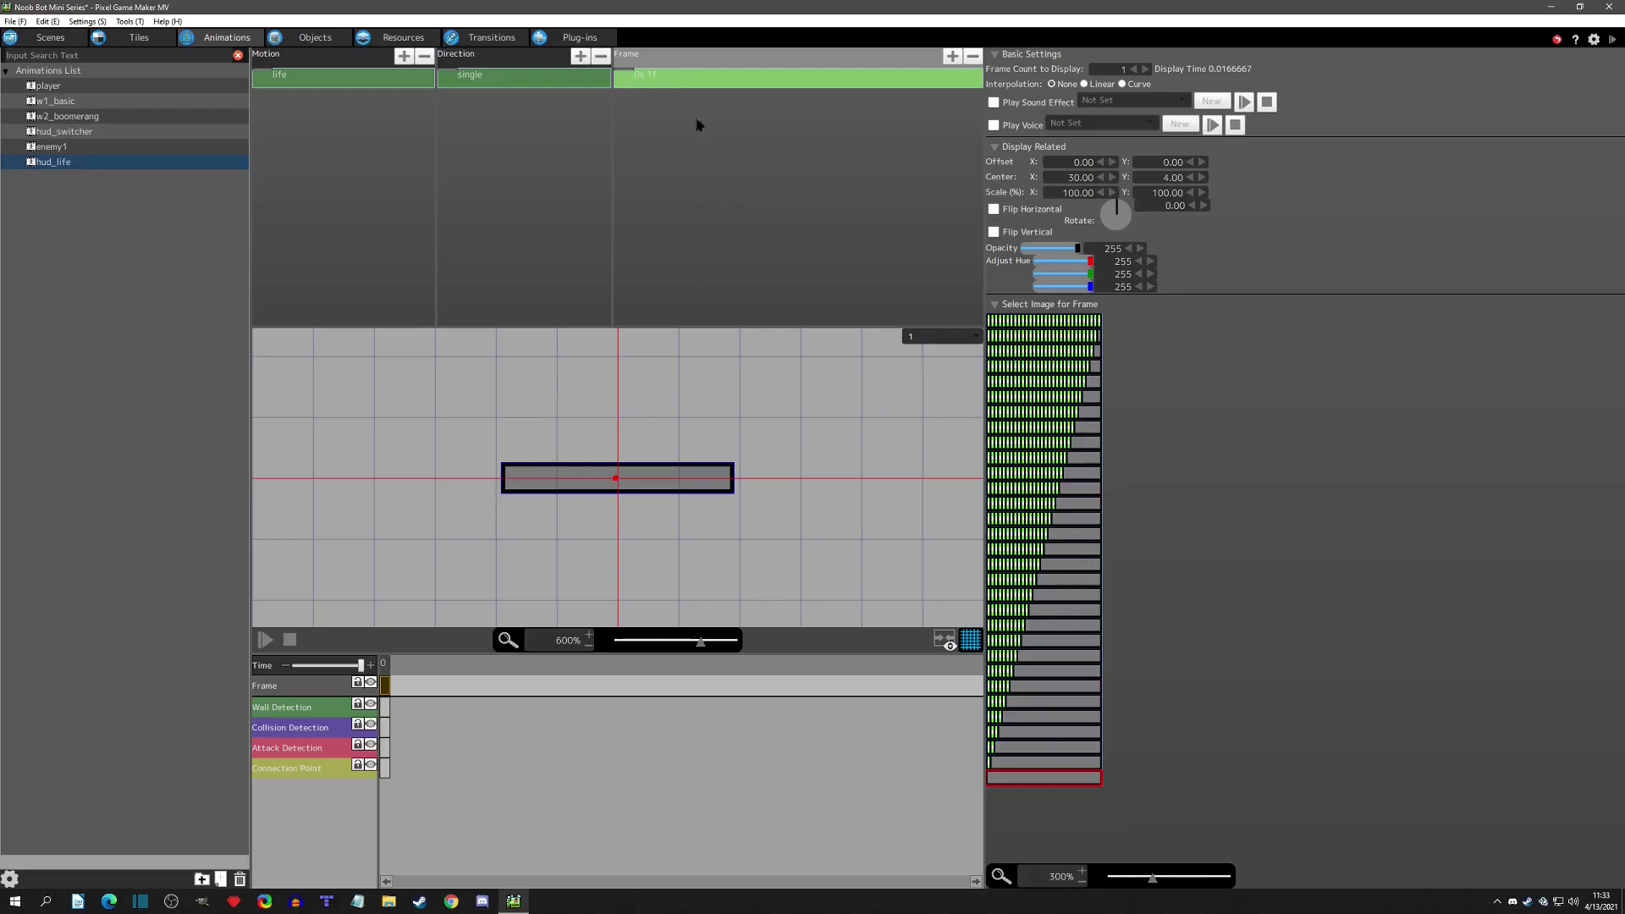
Add a second frame showing the one-bar life image.
{"action": "left_click", "coordinate": [1038, 777]}
{"action": "left_click", "coordinate": [1036, 763]}
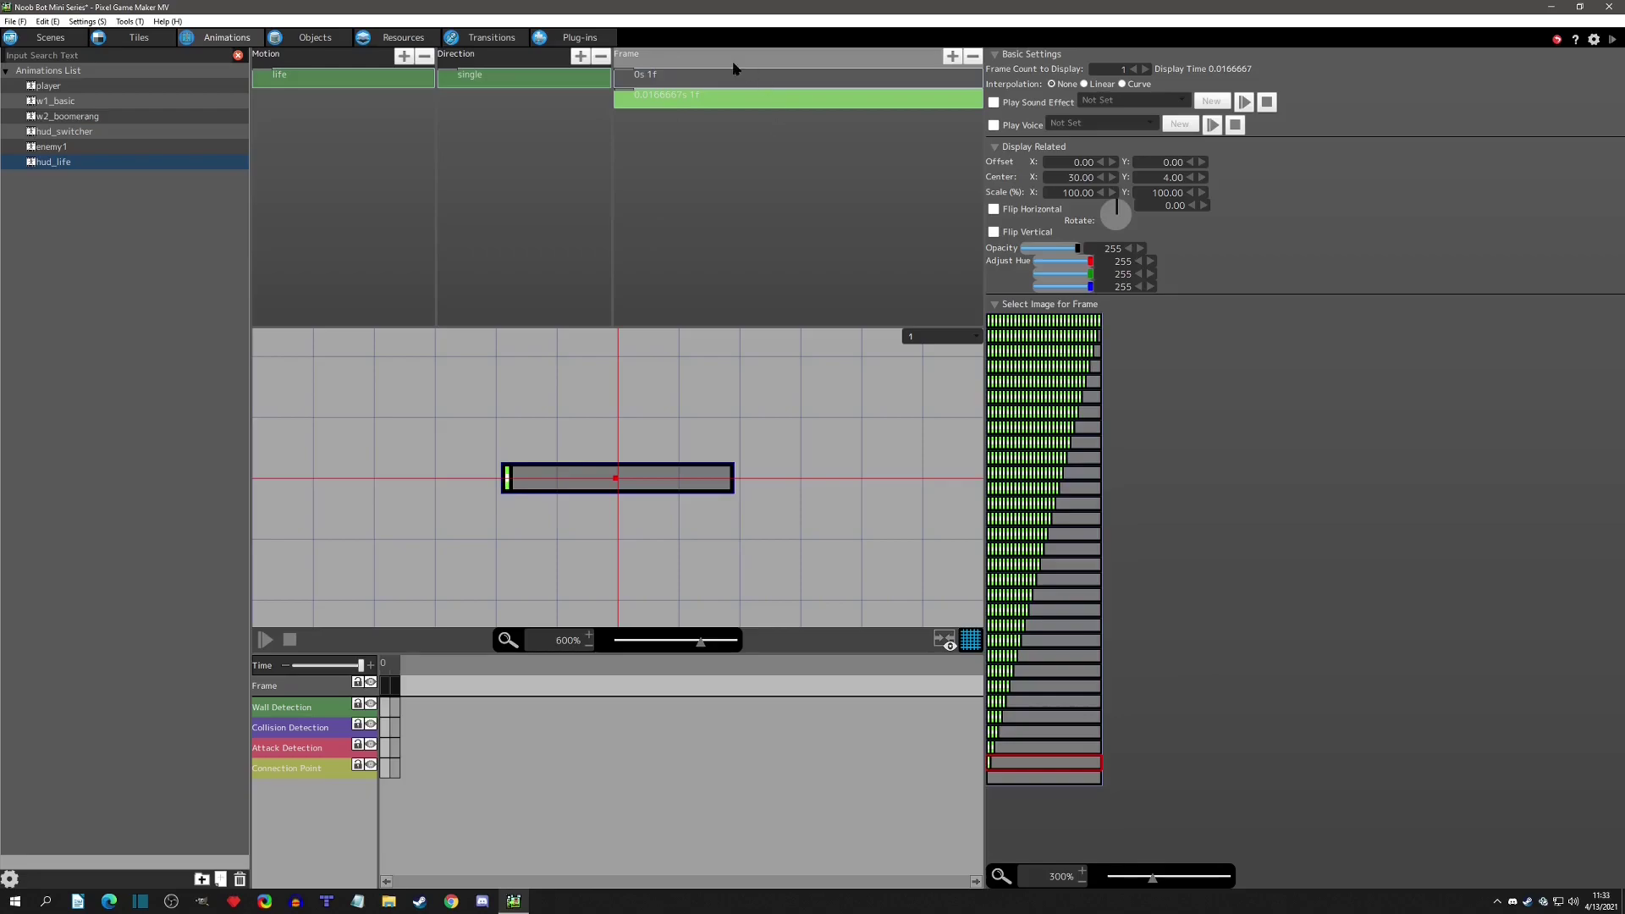
{"action": "left_click", "coordinate": [723, 102]}
Add successive frames from two bars up to the full life bar image.
{"action": "double_click", "coordinate": [1041, 749]}
{"action": "double_click", "coordinate": [1036, 733]}
{"action": "double_click", "coordinate": [1037, 717]}
{"action": "double_click", "coordinate": [1038, 702]}
{"action": "double_click", "coordinate": [1037, 688]}
{"action": "double_click", "coordinate": [1038, 672]}
{"action": "double_click", "coordinate": [1039, 657]}
{"action": "double_click", "coordinate": [1040, 641]}
{"action": "double_click", "coordinate": [1042, 626]}
{"action": "double_click", "coordinate": [1042, 611]}
{"action": "double_click", "coordinate": [1043, 595]}
{"action": "double_click", "coordinate": [1045, 581]}
{"action": "double_click", "coordinate": [1051, 550]}
{"action": "double_click", "coordinate": [1053, 535]}
{"action": "double_click", "coordinate": [1056, 520]}
{"action": "double_click", "coordinate": [1058, 505]}
{"action": "double_click", "coordinate": [1061, 490]}
{"action": "double_click", "coordinate": [1064, 473]}
{"action": "double_click", "coordinate": [1066, 457]}
{"action": "double_click", "coordinate": [1070, 442]}
{"action": "double_click", "coordinate": [1072, 427]}
{"action": "double_click", "coordinate": [1076, 412]}
{"action": "double_click", "coordinate": [1081, 396]}
{"action": "double_click", "coordinate": [1082, 381]}
{"action": "double_click", "coordinate": [1084, 365]}
{"action": "double_click", "coordinate": [1086, 351]}
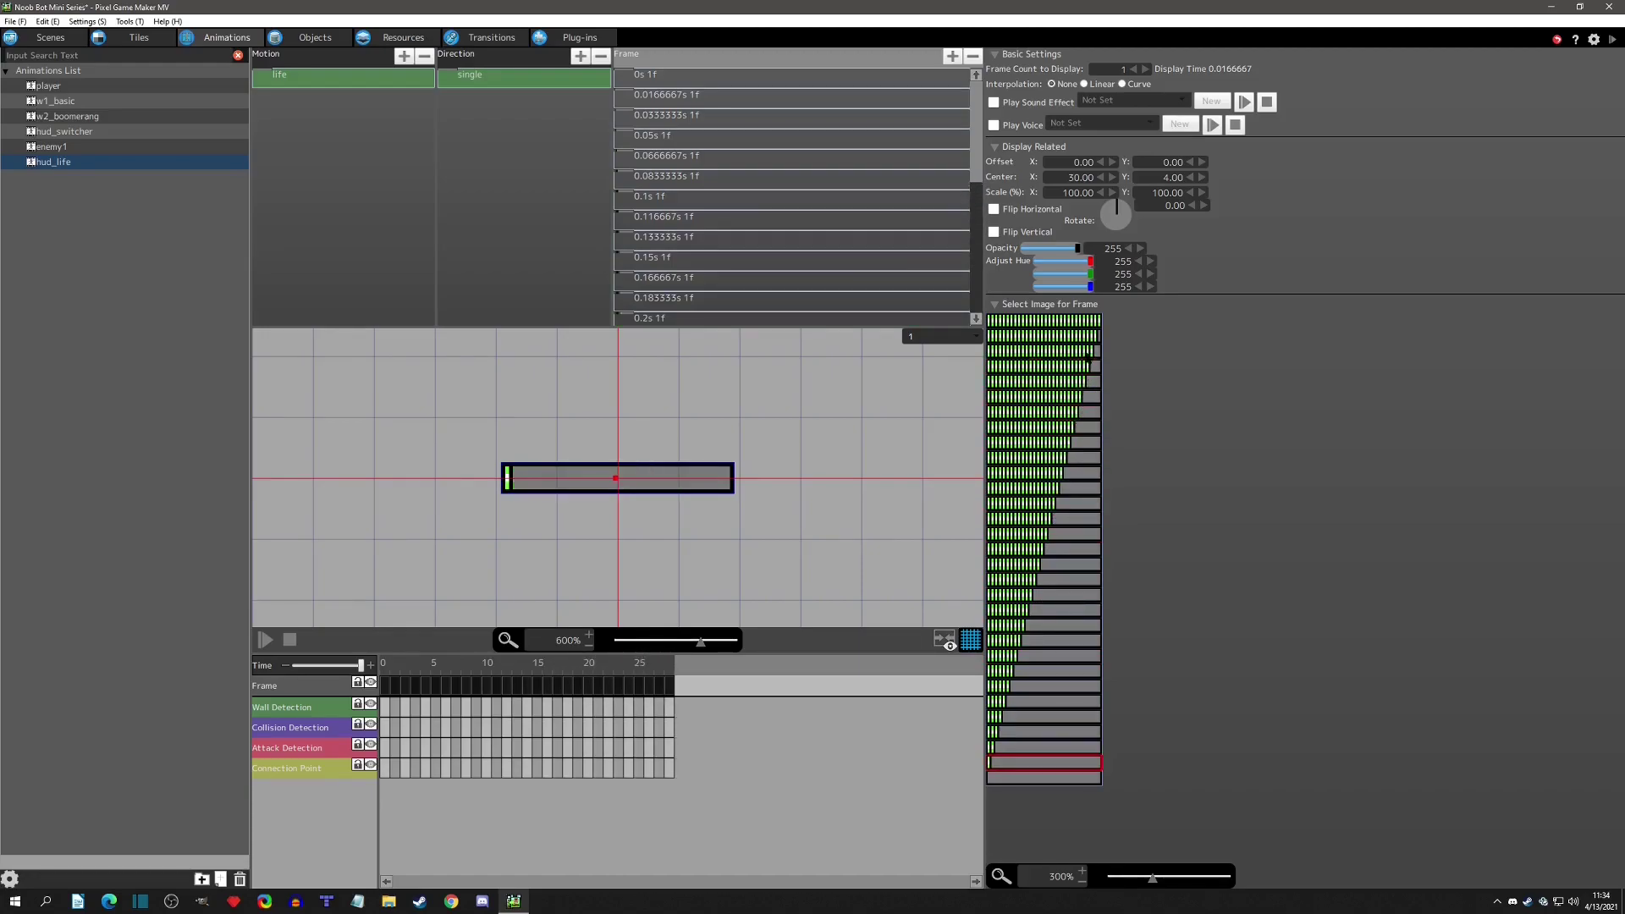
{"action": "double_click", "coordinate": [1088, 335]}
{"action": "double_click", "coordinate": [1089, 322]}
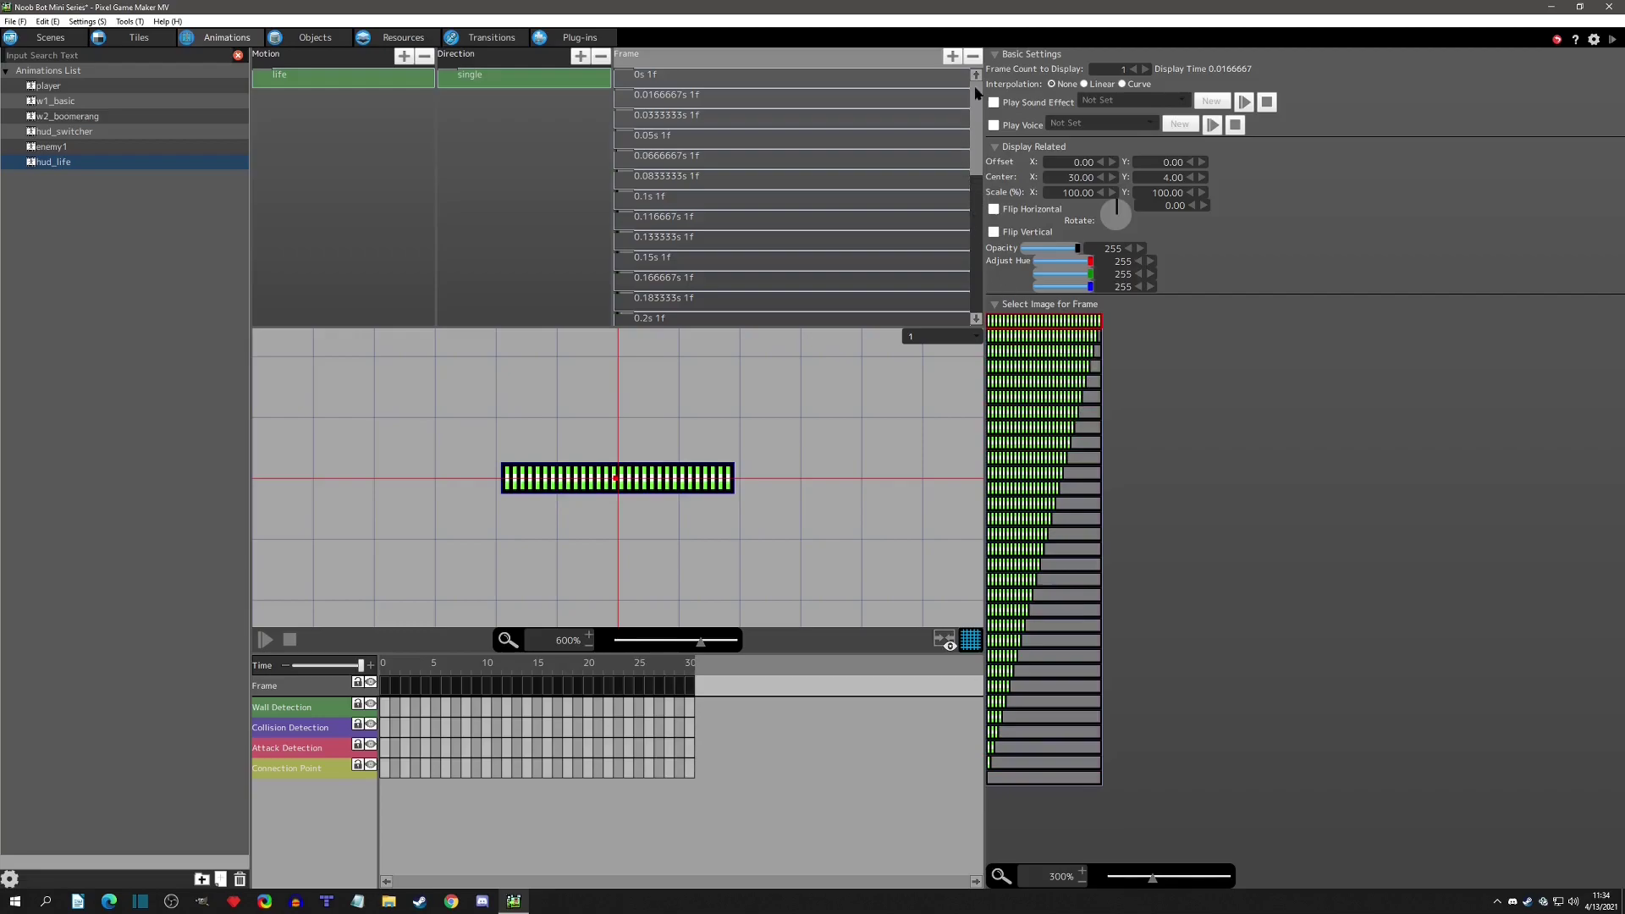
Step through the life frames from 0s 1f to the full-bar frame.
{"action": "left_click_drag", "start_coordinate": [979, 114], "coordinate": [975, 81]}
{"action": "left_click", "coordinate": [745, 74]}
{"action": "key", "text": "Down"}
{"action": "key", "text": "Down"}
{"action": "key", "text": "Down"}
{"action": "key", "text": "Down"}
{"action": "key", "text": "Down"}
{"action": "key", "text": "Down"}
{"action": "key", "text": "Down"}
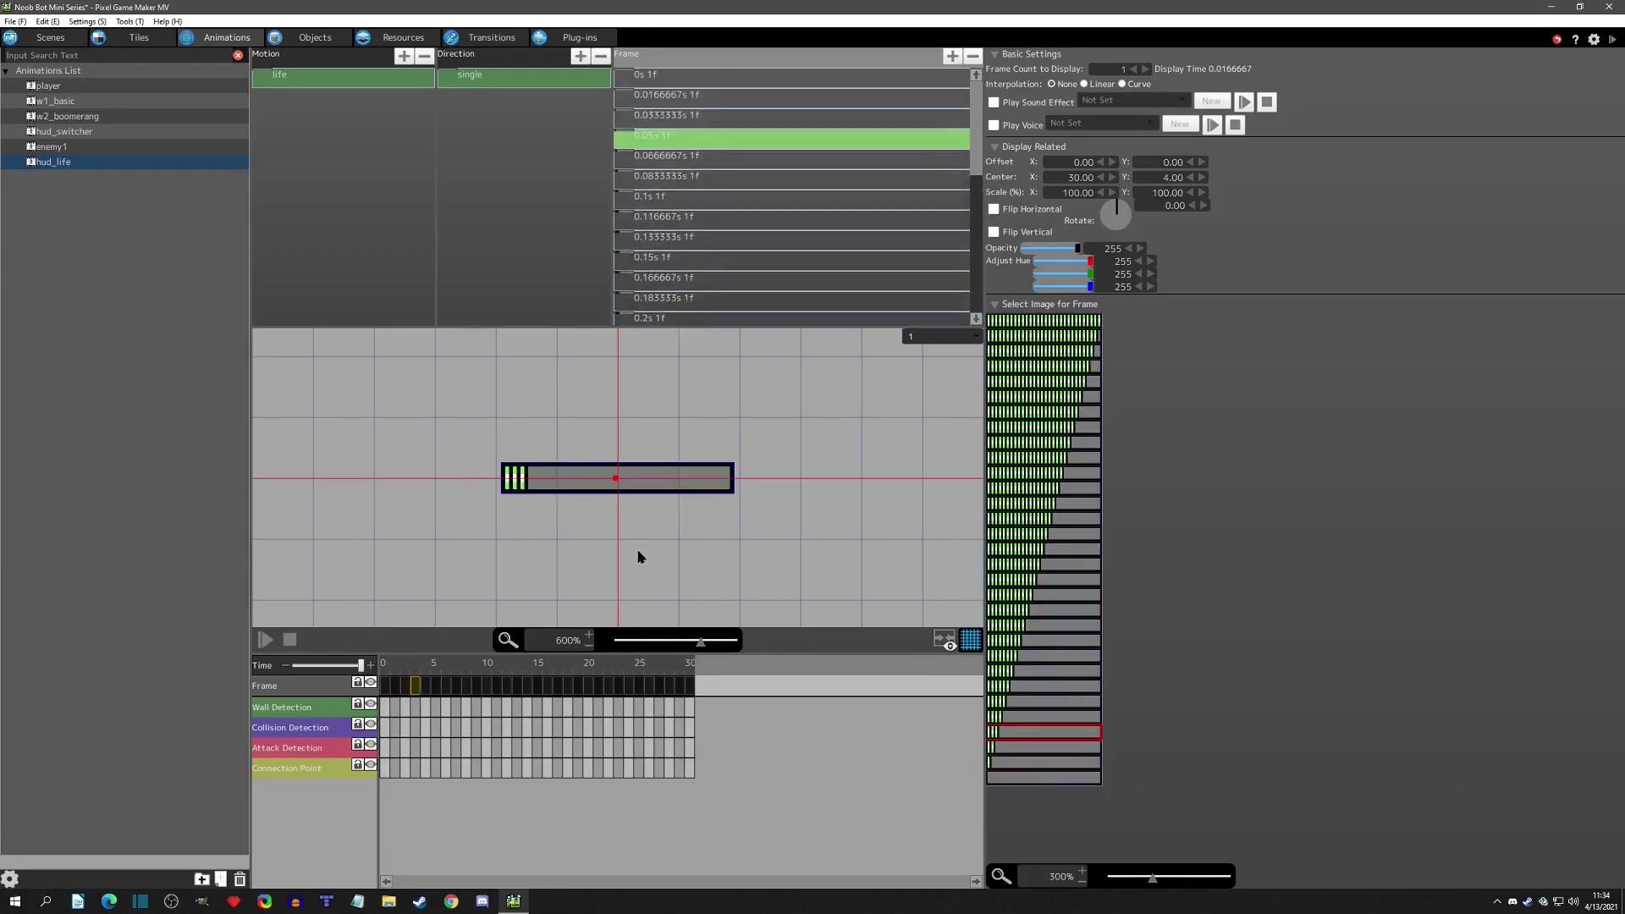
{"action": "key", "text": "Down"}
{"action": "key", "text": "Down"}
{"action": "key", "text": "Down"}
{"action": "key", "text": "Down"}
{"action": "key", "text": "Down"}
{"action": "key", "text": "Down"}
{"action": "key", "text": "Down"}
{"action": "key", "text": "Down"}
{"action": "key", "text": "Down"}
{"action": "key", "text": "Down"}
{"action": "key", "text": "Down"}
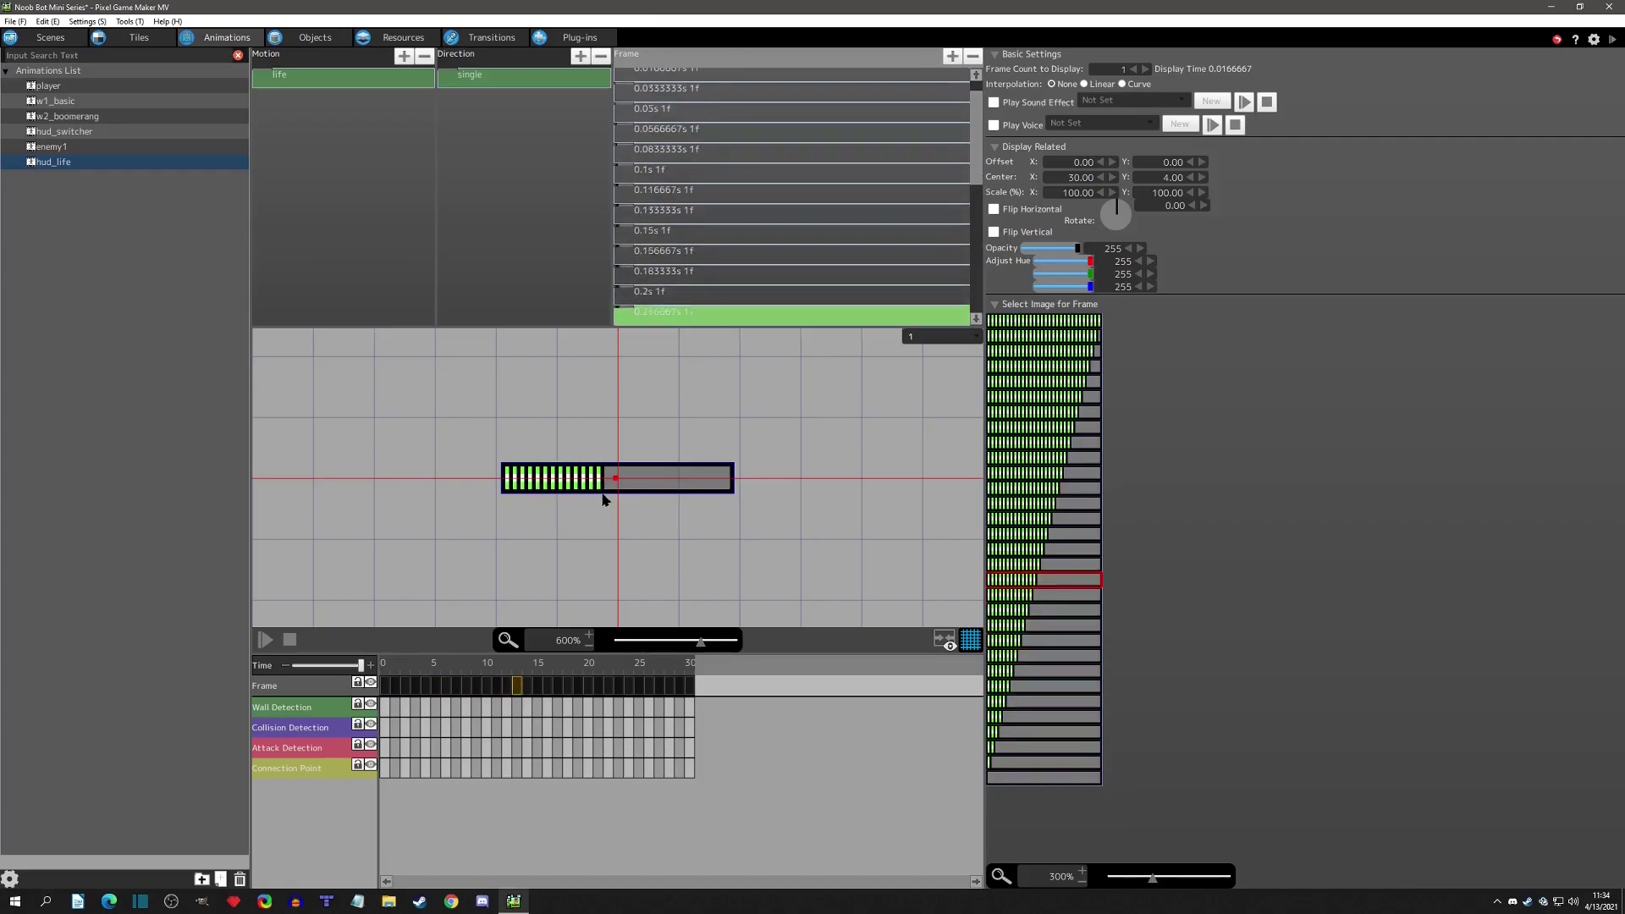
{"action": "key", "text": "Down"}
{"action": "key", "text": "Down"}
{"action": "key", "text": "Down"}
{"action": "key", "text": "Down"}
{"action": "key", "text": "Down"}
{"action": "key", "text": "Down"}
{"action": "key", "text": "Down"}
{"action": "key", "text": "Down"}
{"action": "key", "text": "Down"}
{"action": "key", "text": "Down"}
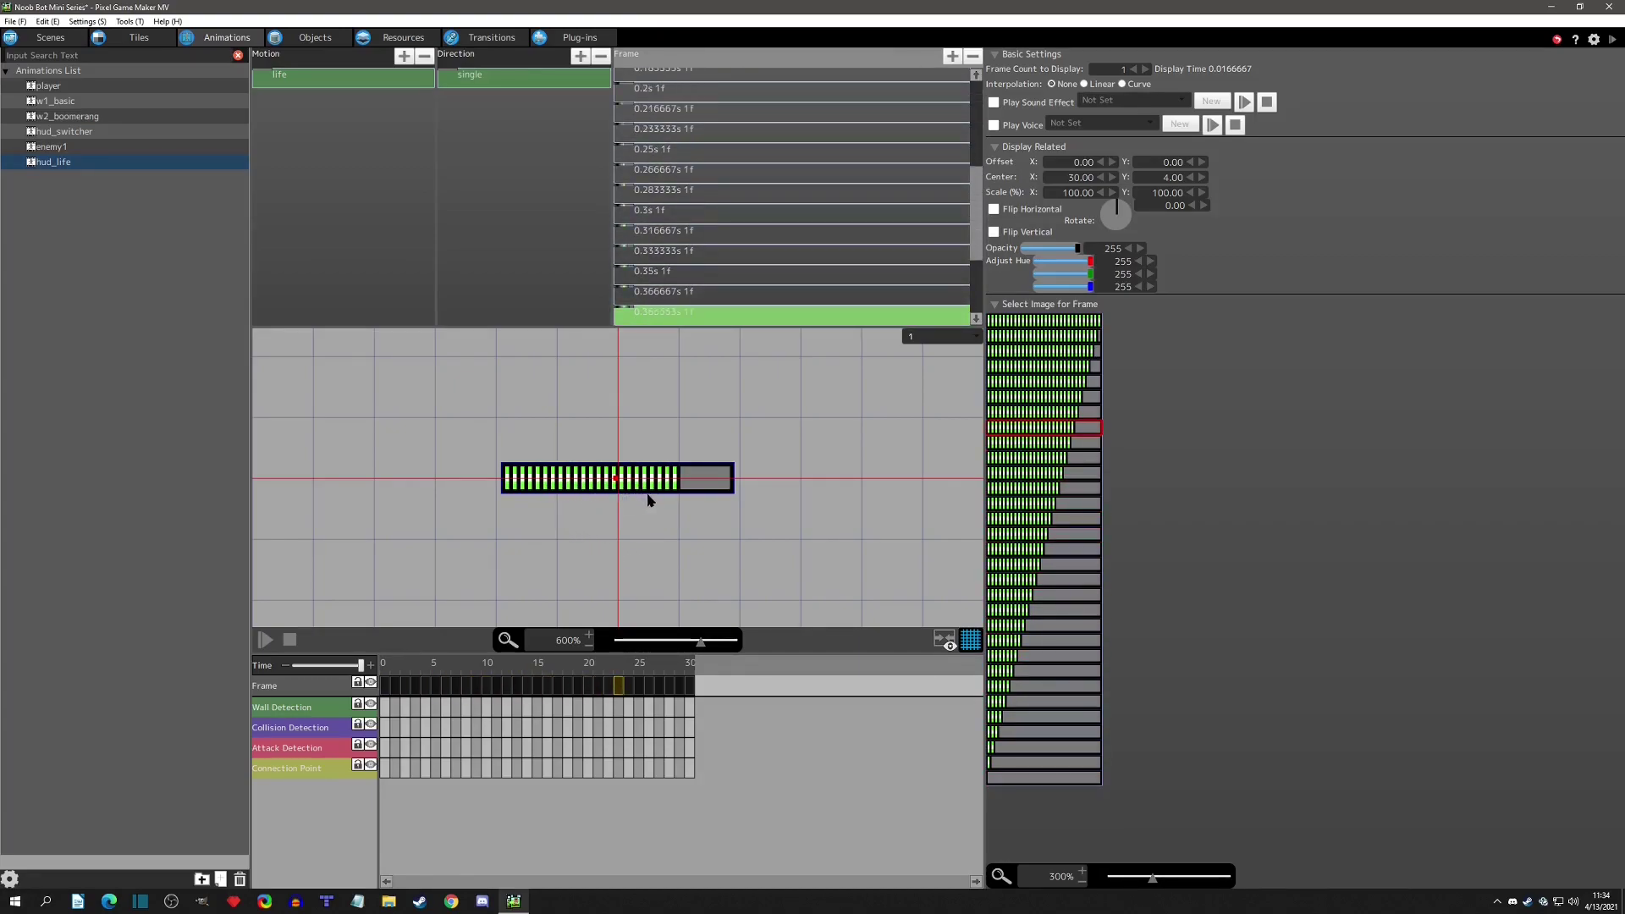
{"action": "key", "text": "Down"}
{"action": "key", "text": "Down"}
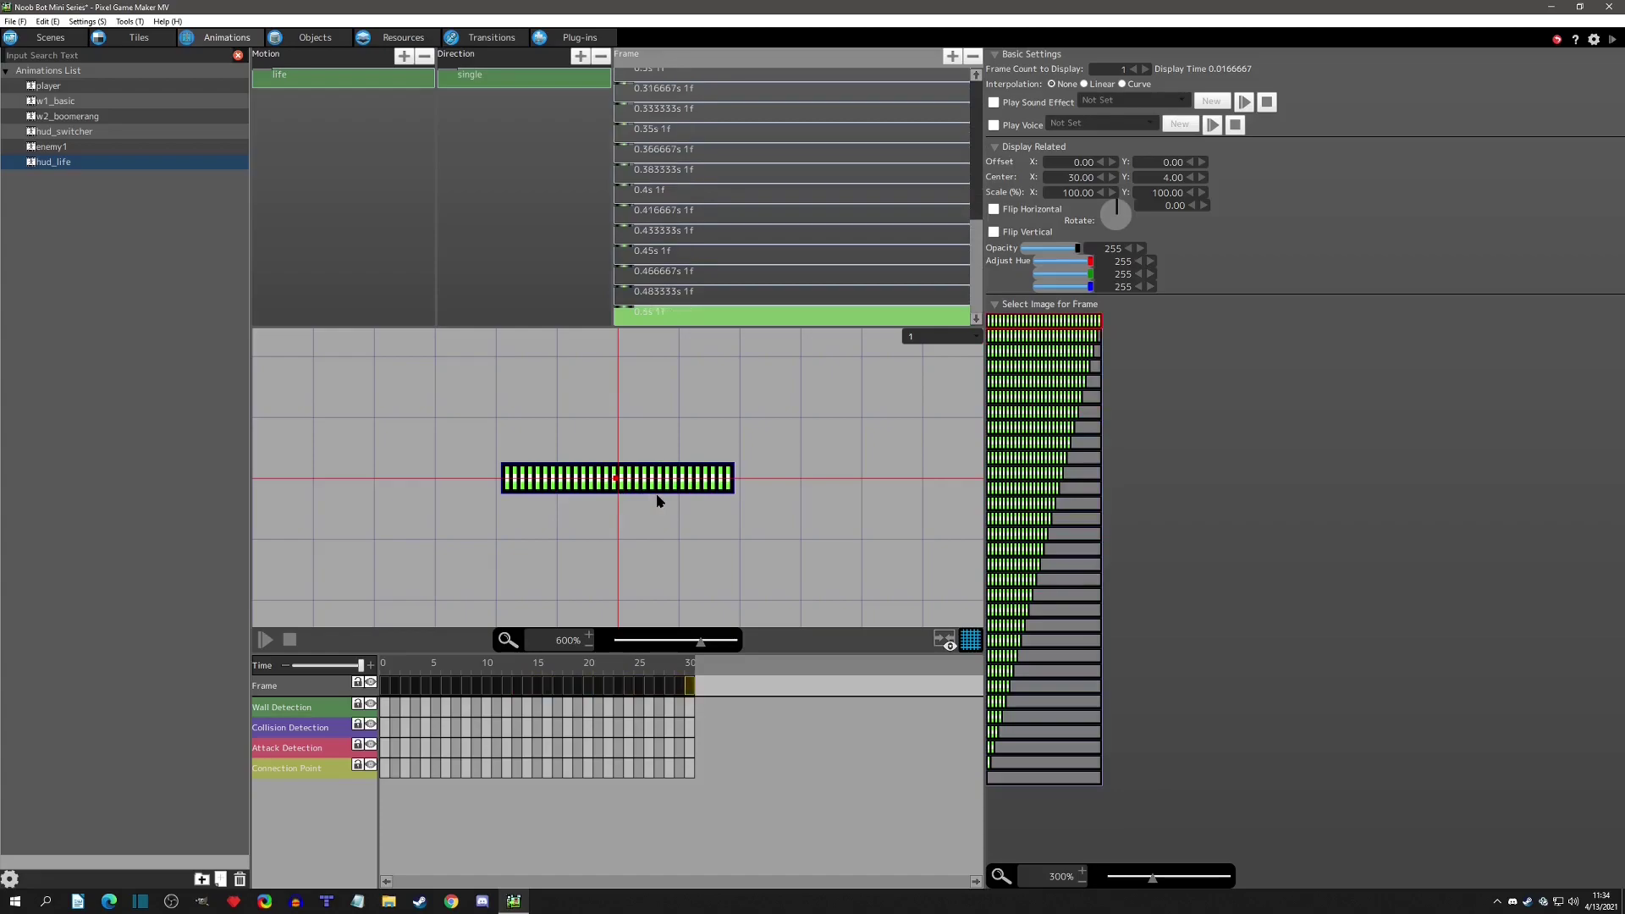
Check the first three frames show empty, one-bar and two-bar life images.
{"action": "left_click_drag", "start_coordinate": [974, 283], "coordinate": [980, 106]}
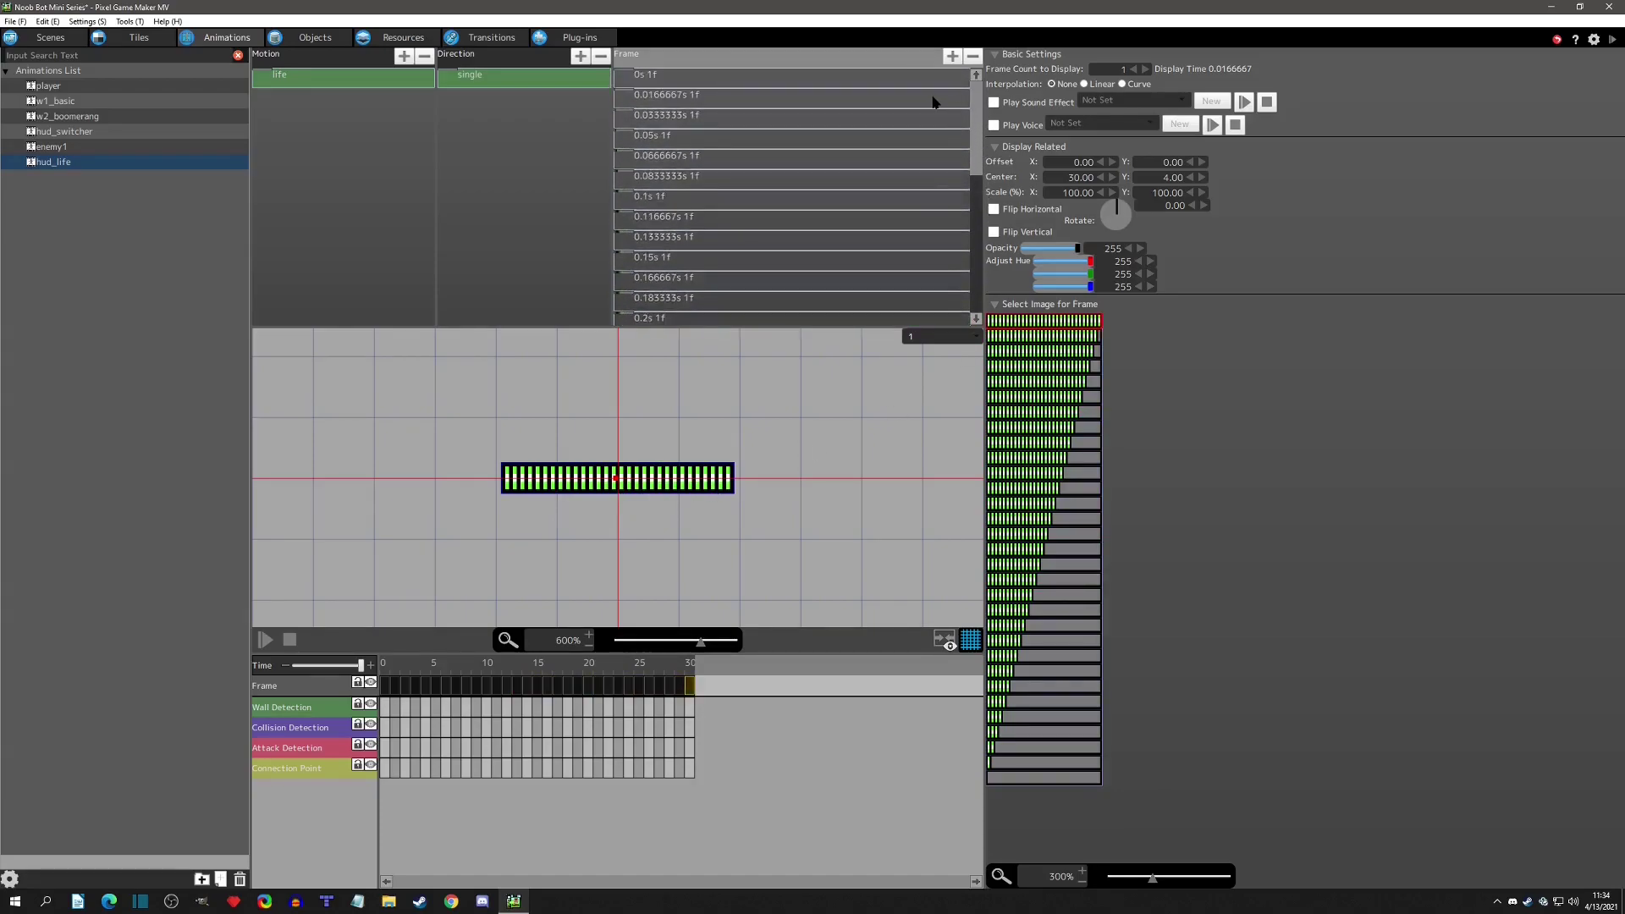
{"action": "left_click", "coordinate": [692, 80]}
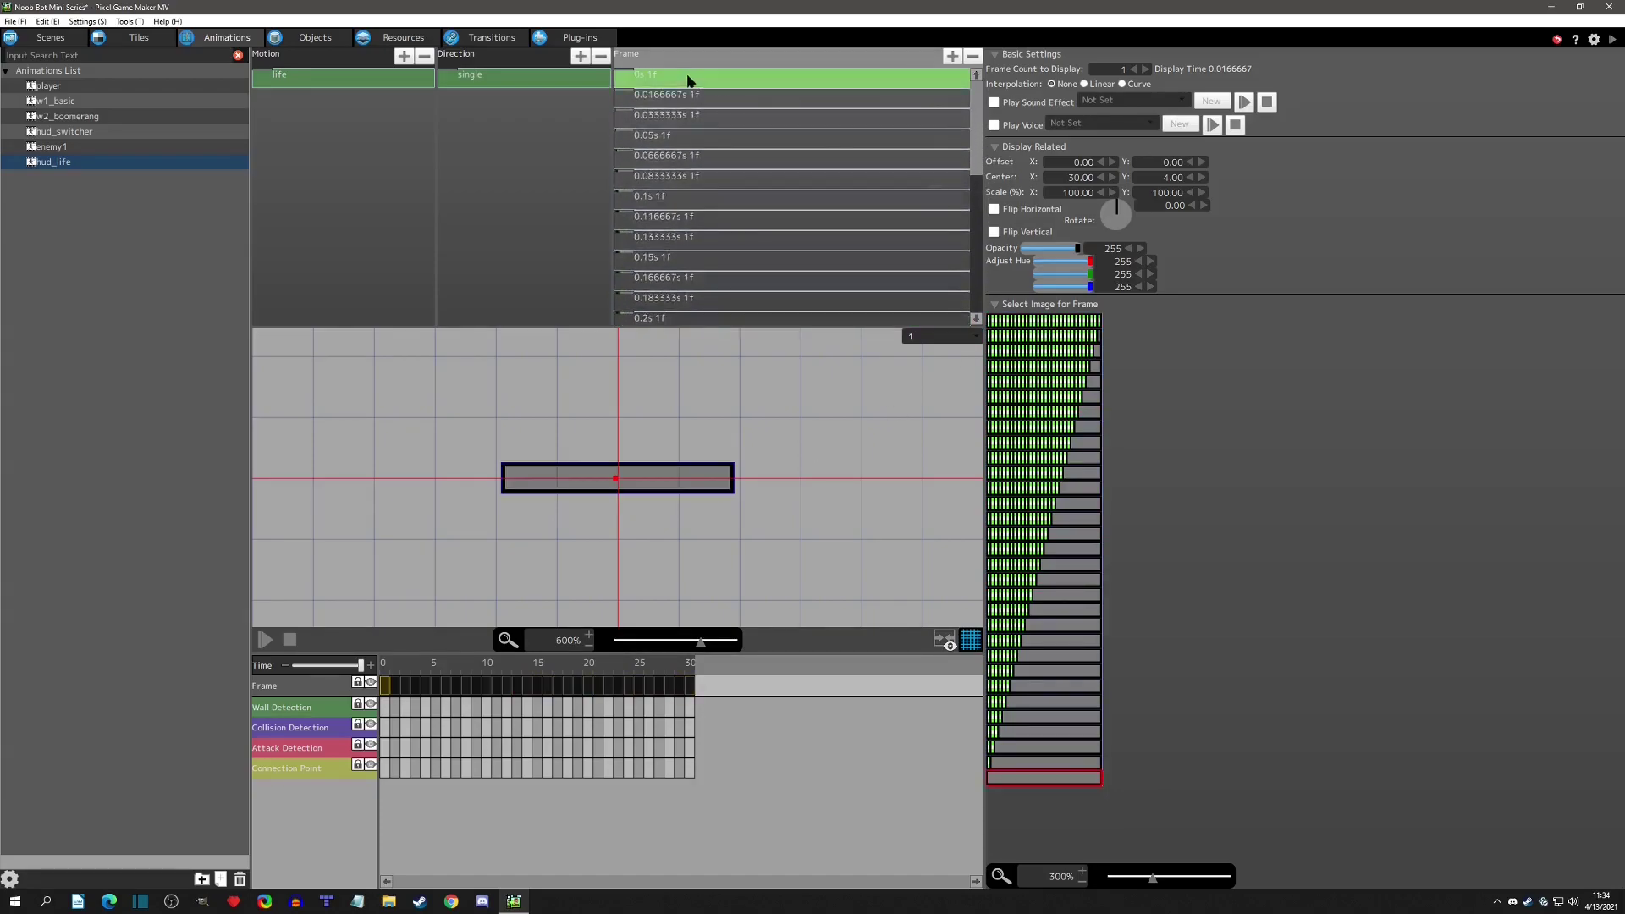
{"action": "left_click", "coordinate": [647, 99]}
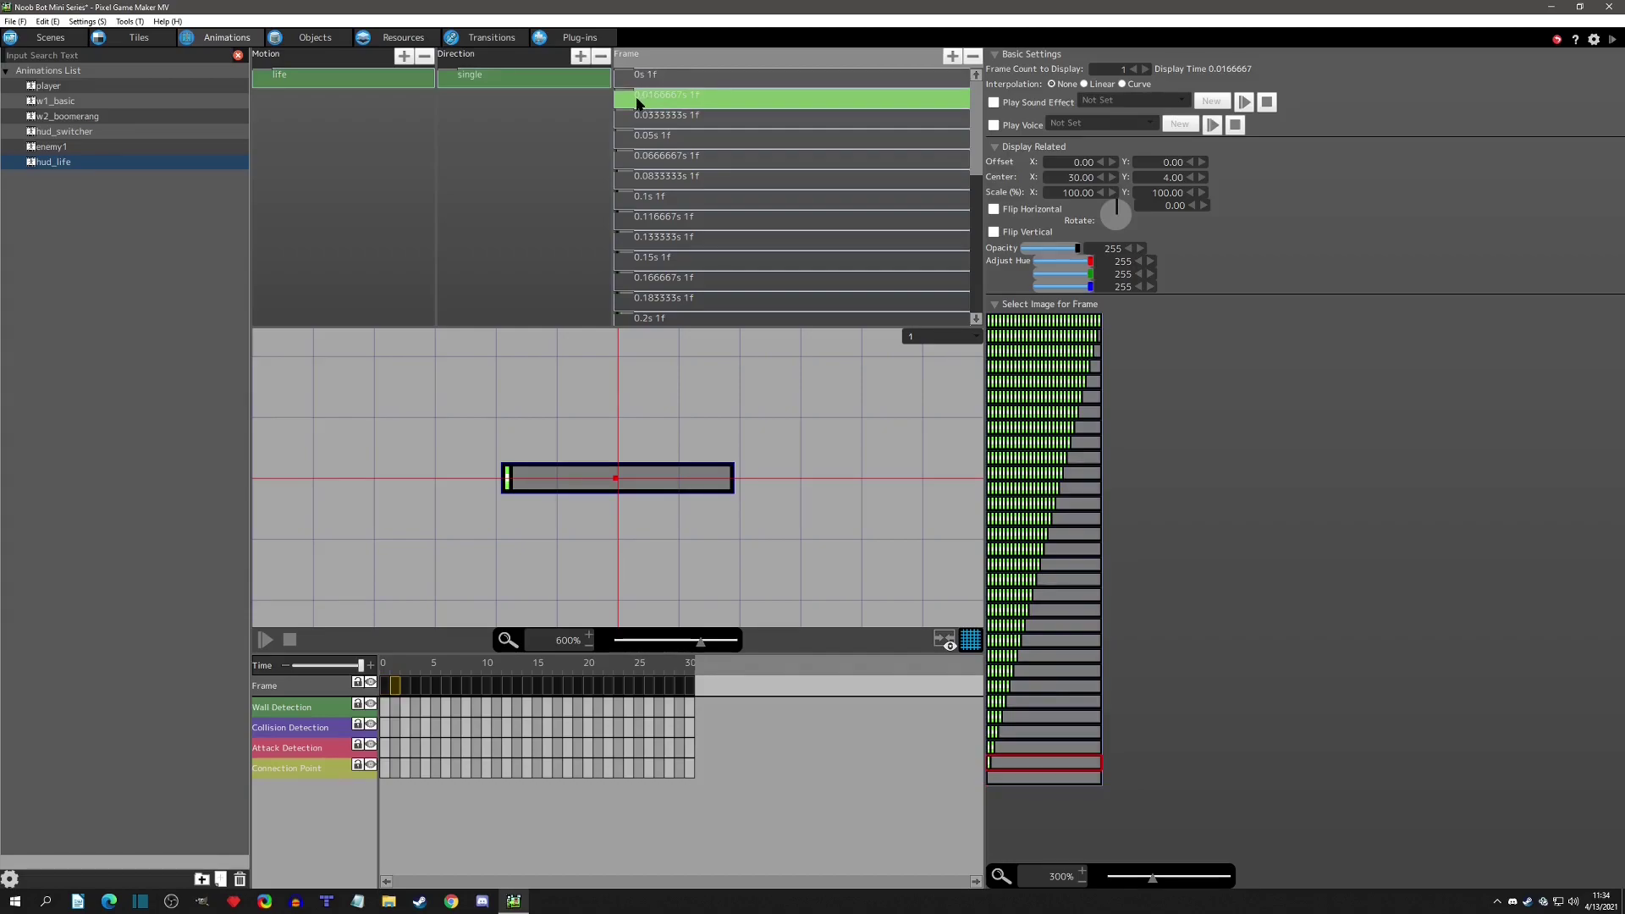
{"action": "left_click", "coordinate": [658, 122]}
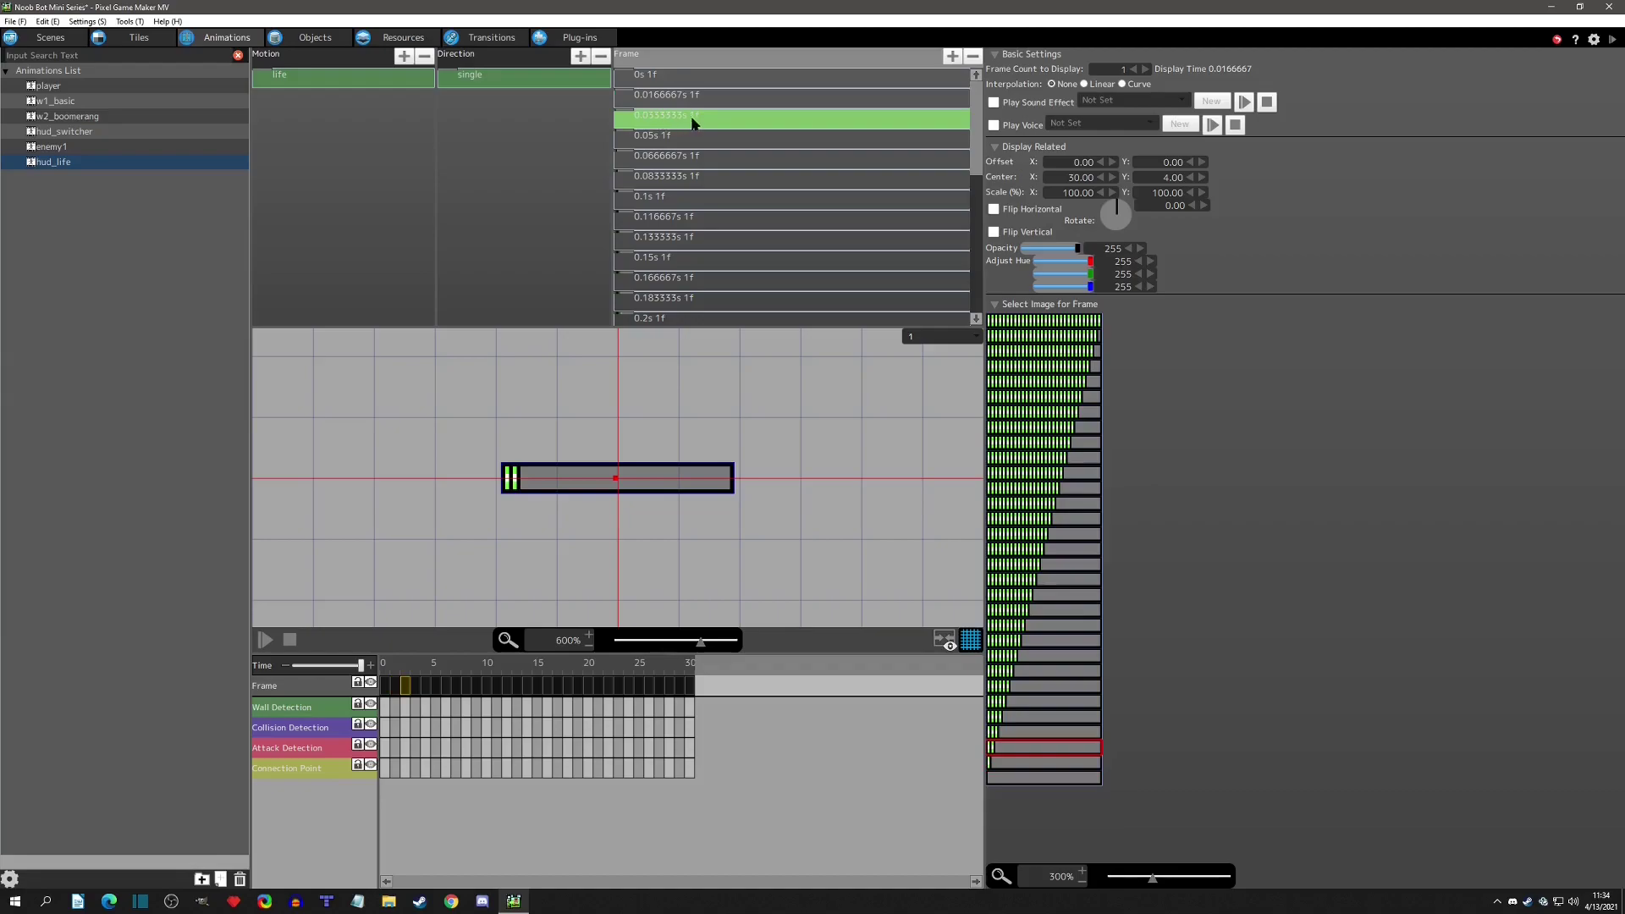
{"action": "left_click", "coordinate": [637, 78]}
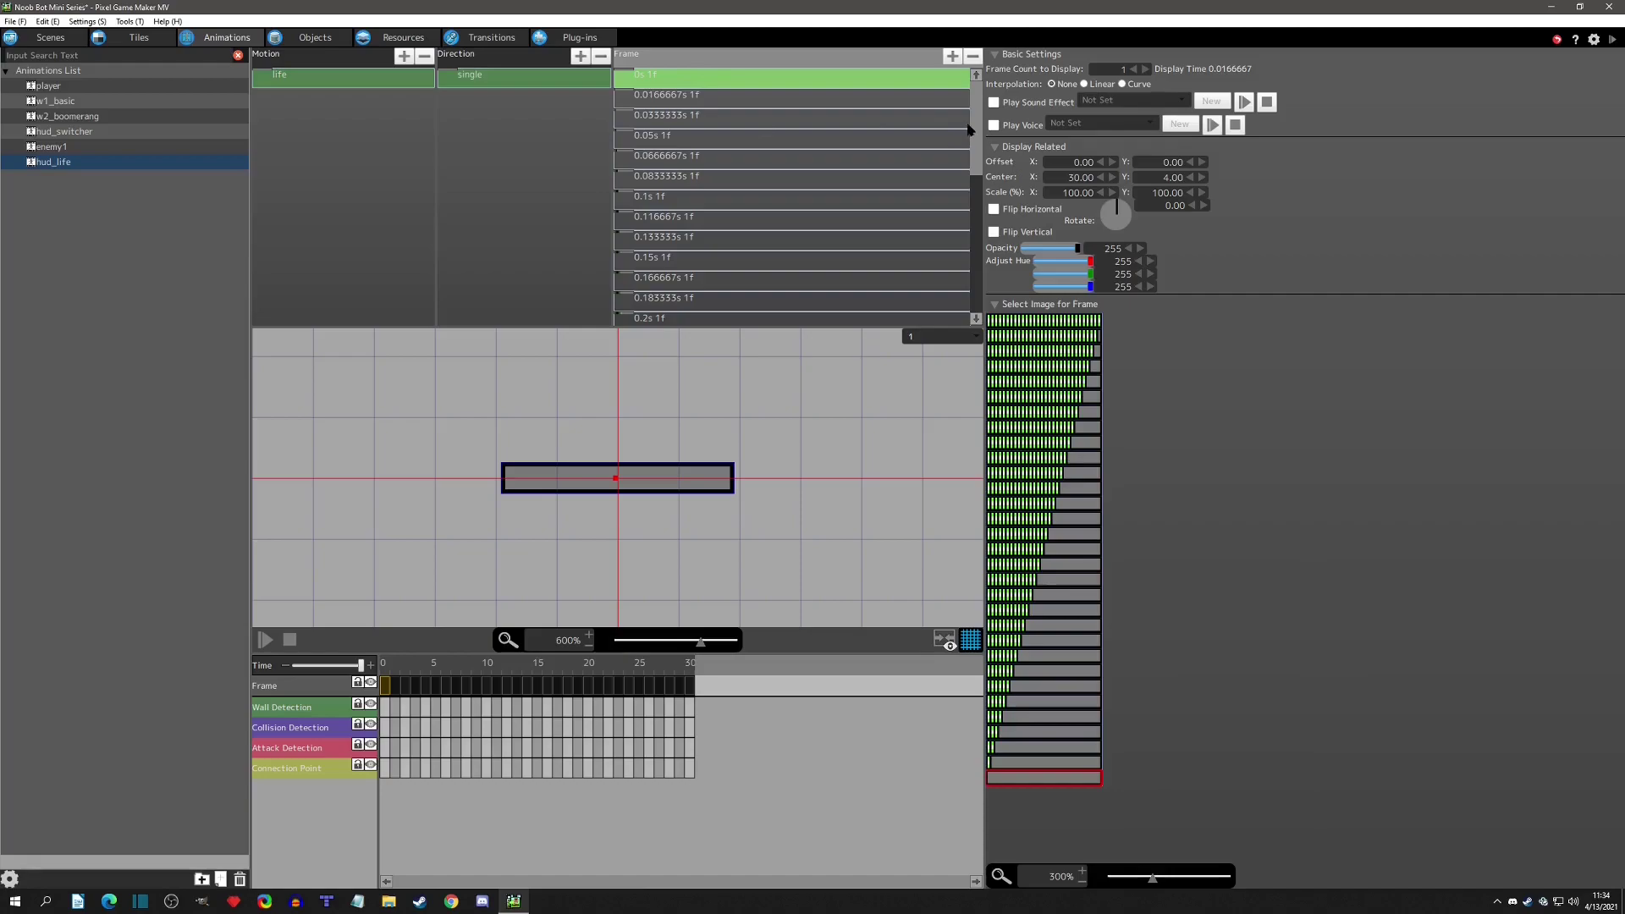
Rename hud_life's Action001 to 'processing', set Motion to Don't Set and tick Takes over a motion.
{"action": "left_click", "coordinate": [310, 39]}
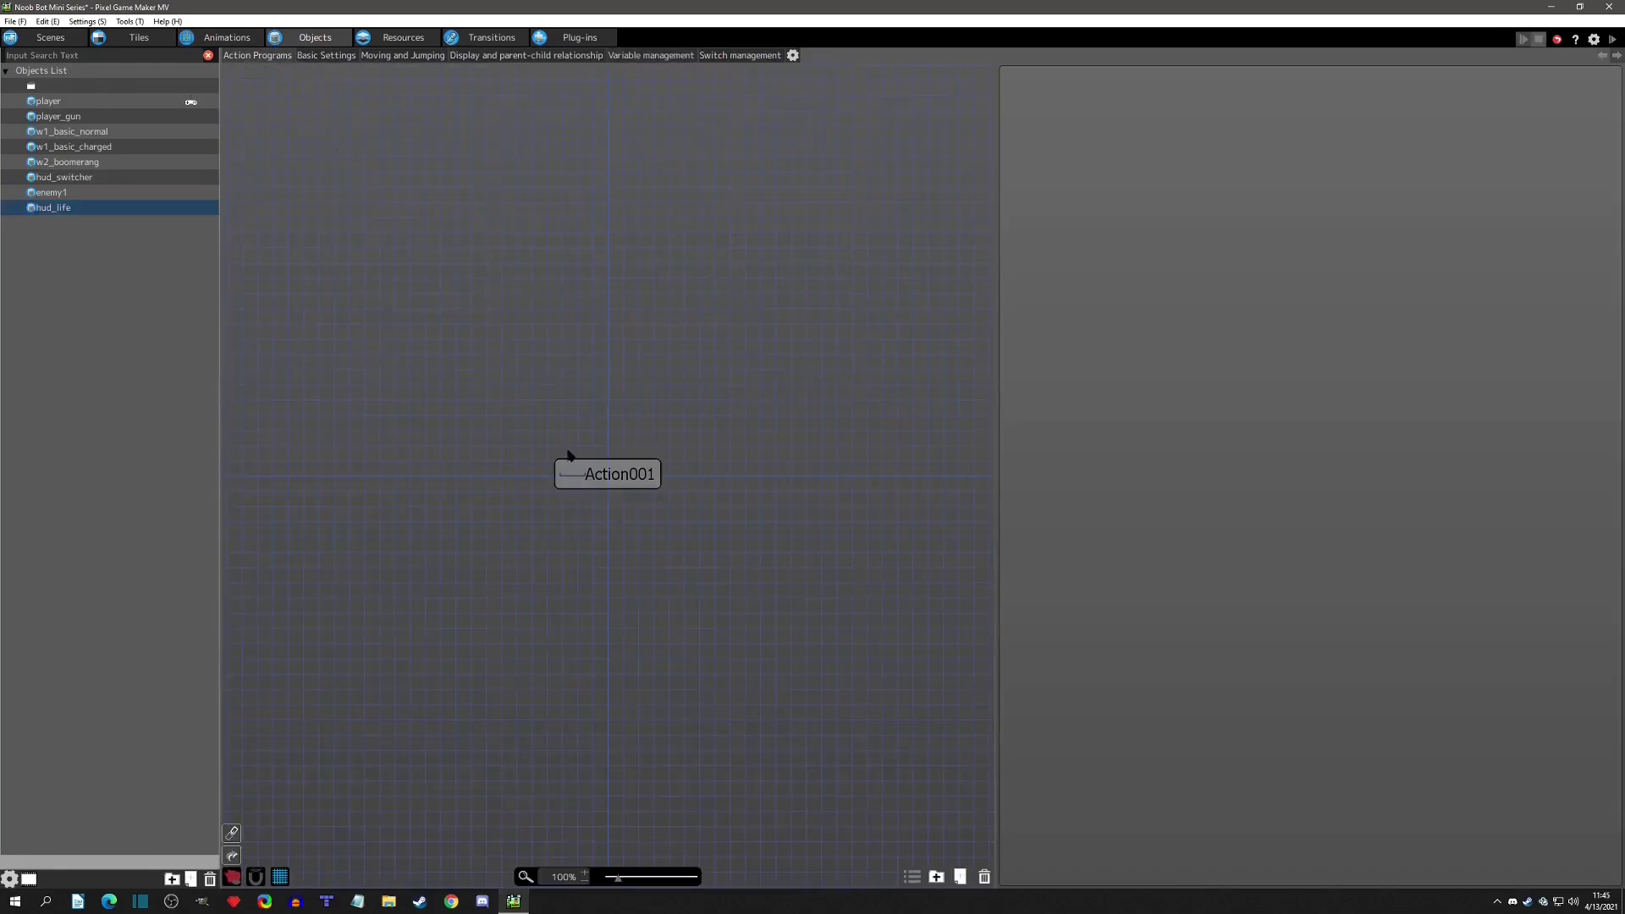
{"action": "left_click", "coordinate": [630, 479]}
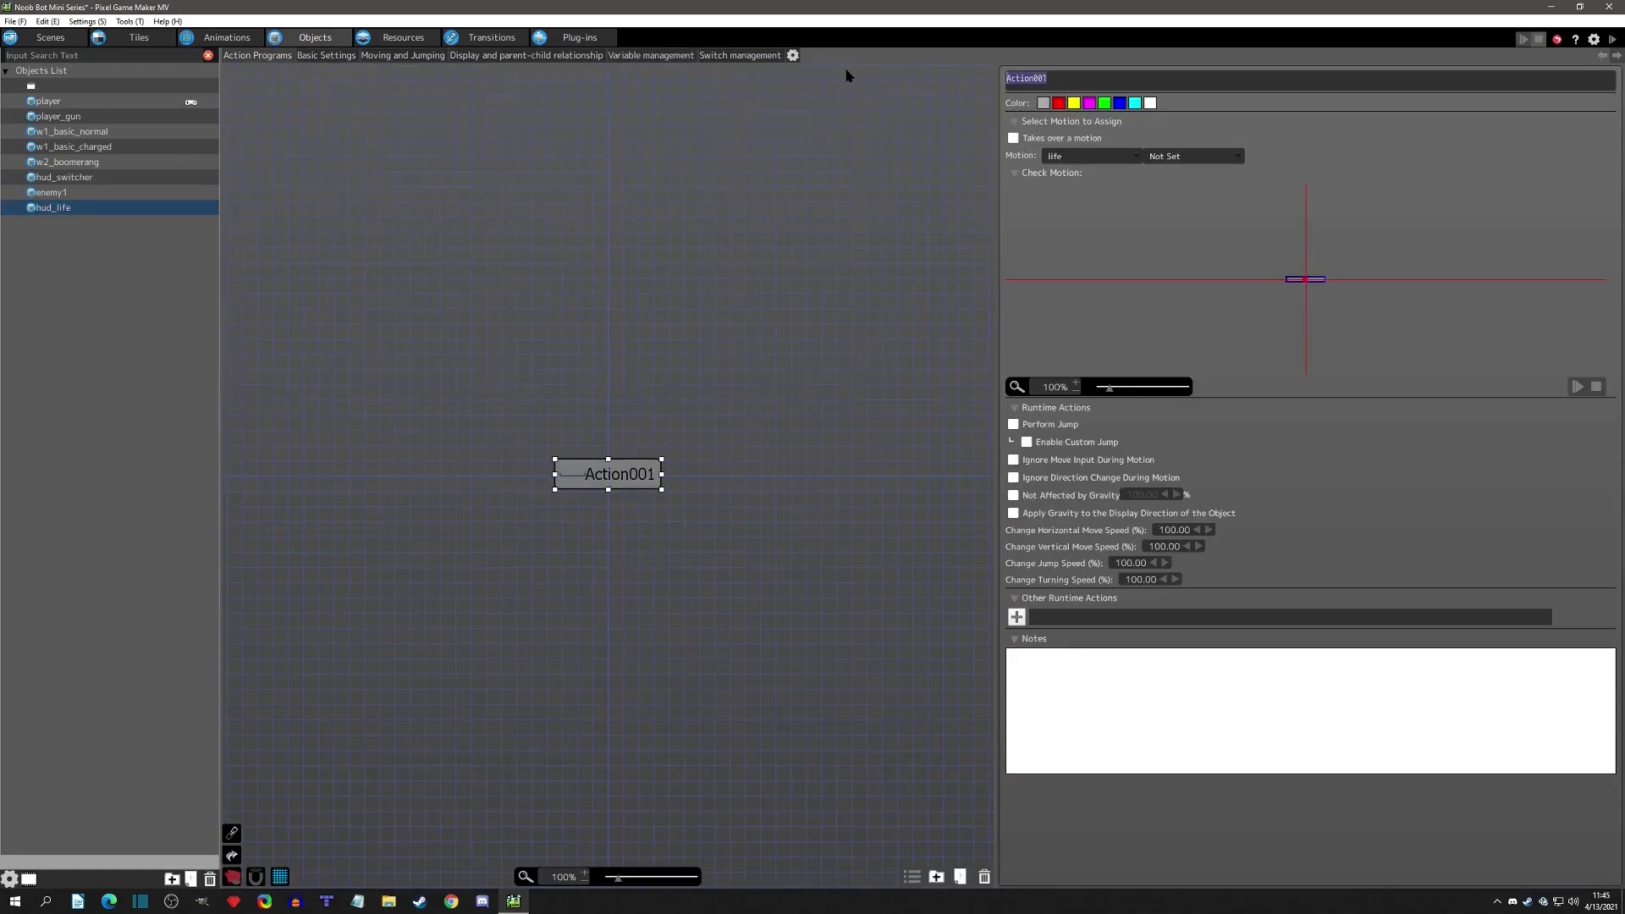
{"action": "type", "text": "processing"}
{"action": "left_click", "coordinate": [1080, 159]}
{"action": "left_click", "coordinate": [1065, 171]}
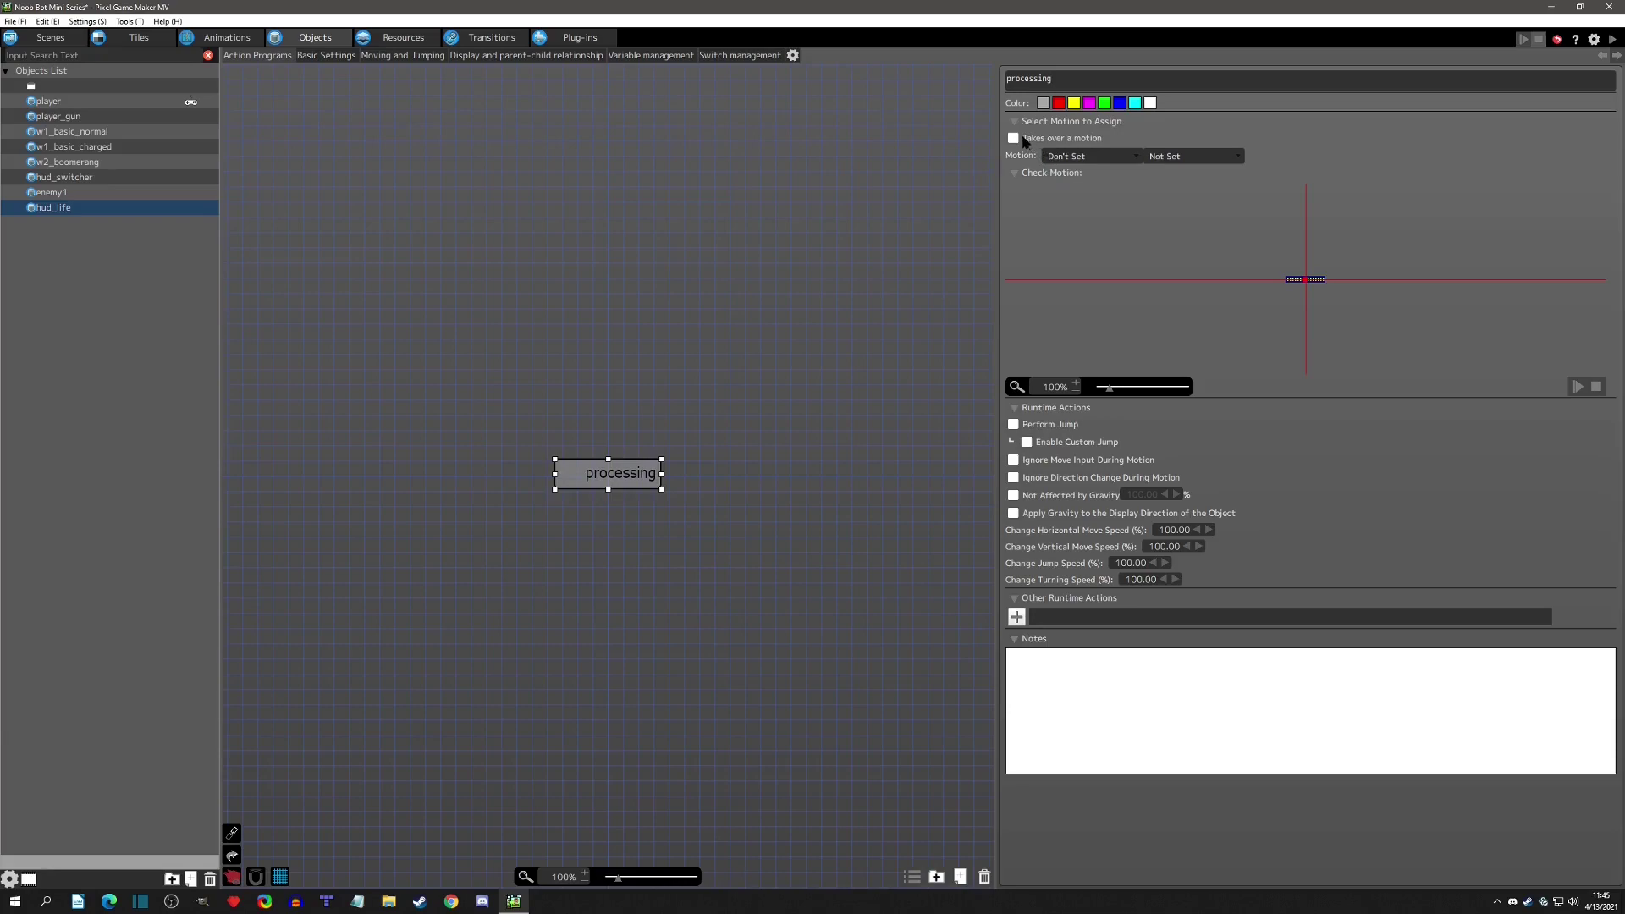
{"action": "left_click", "coordinate": [1013, 138]}
Paste a copy of processing to its right and rename it 'change hp'.
{"action": "key", "text": "ctrl+v"}
{"action": "left_click", "coordinate": [725, 473]}
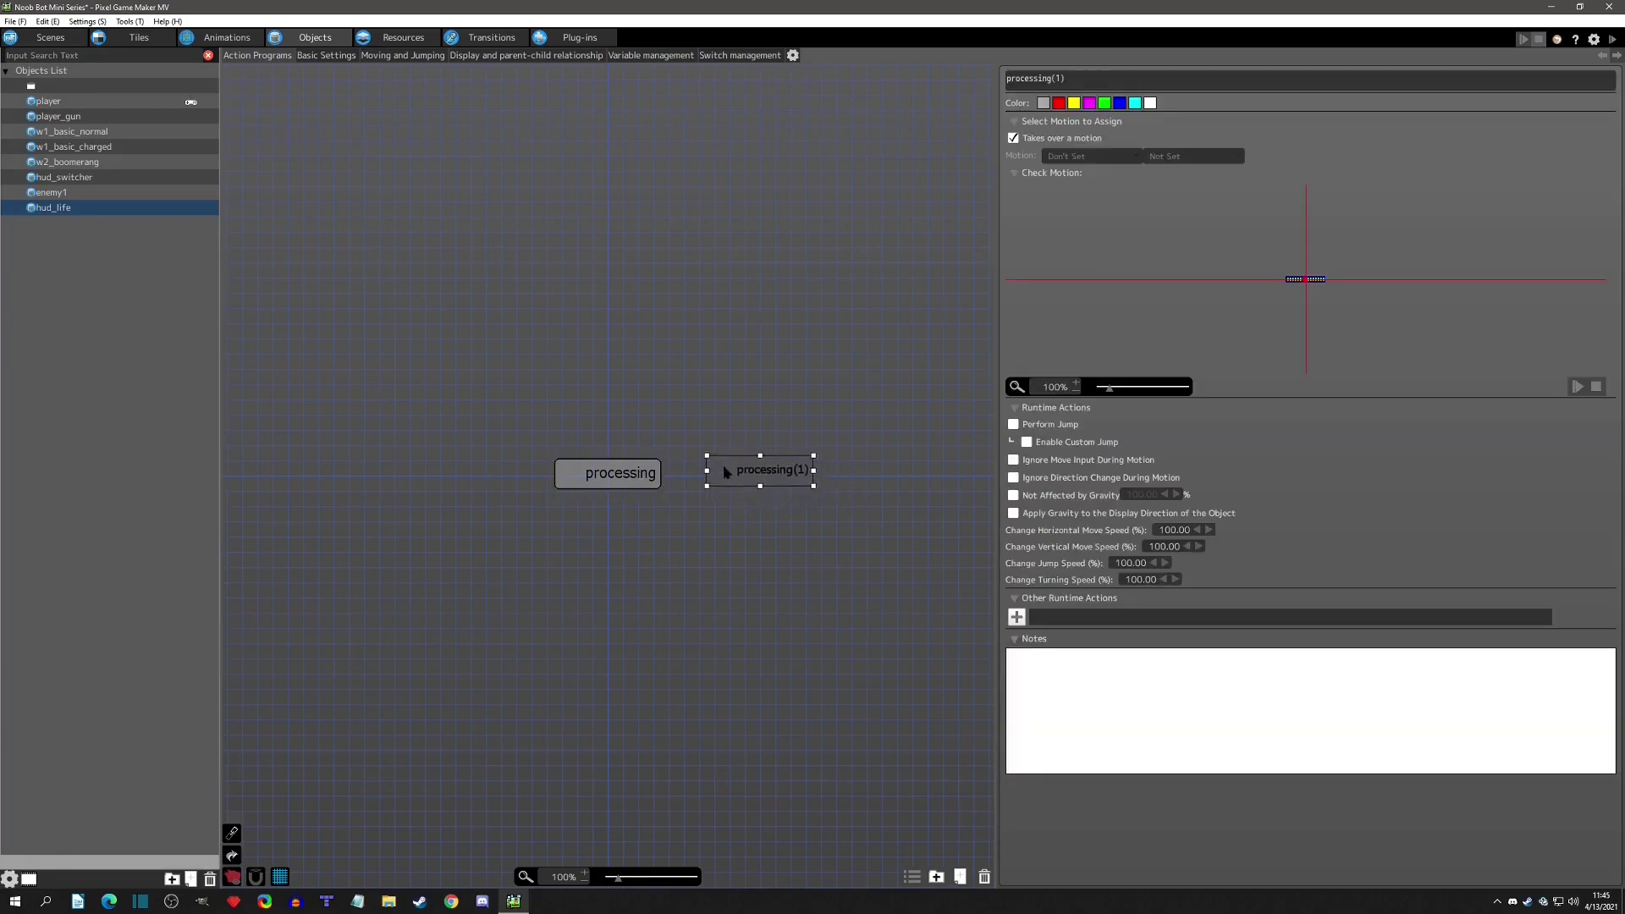
{"action": "left_click_drag", "start_coordinate": [725, 472], "coordinate": [722, 476]}
{"action": "left_click", "coordinate": [1094, 77]}
{"action": "type", "text": "change hp"}
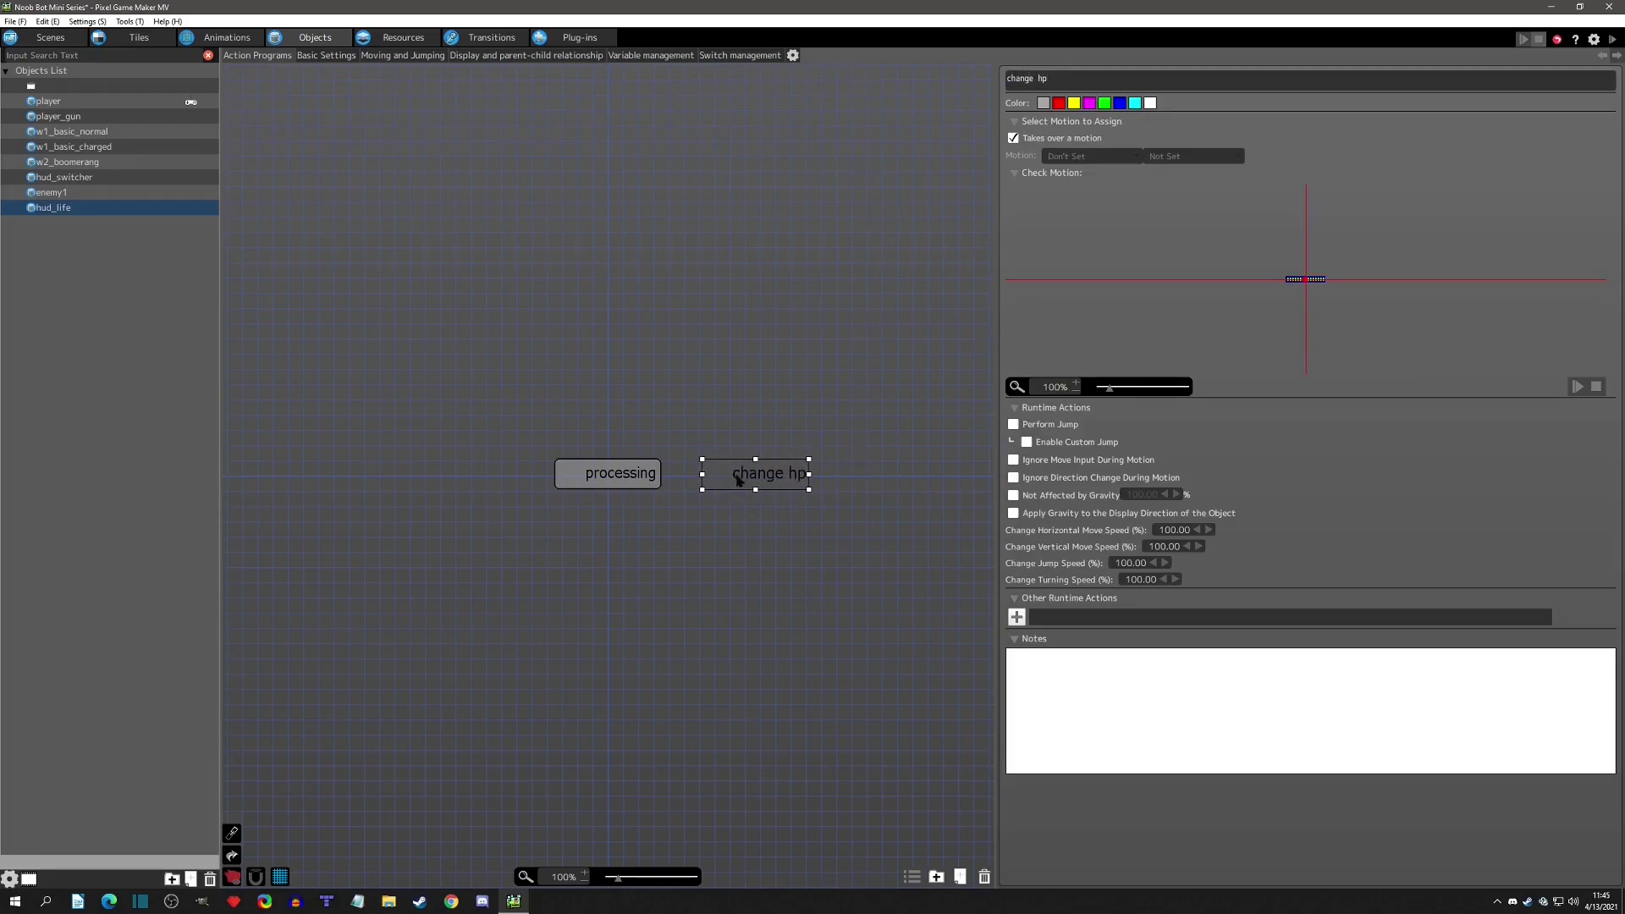
Untick Takes over a motion for change hp and set its Motion to life.
{"action": "left_click", "coordinate": [1014, 138]}
{"action": "left_click", "coordinate": [1092, 156]}
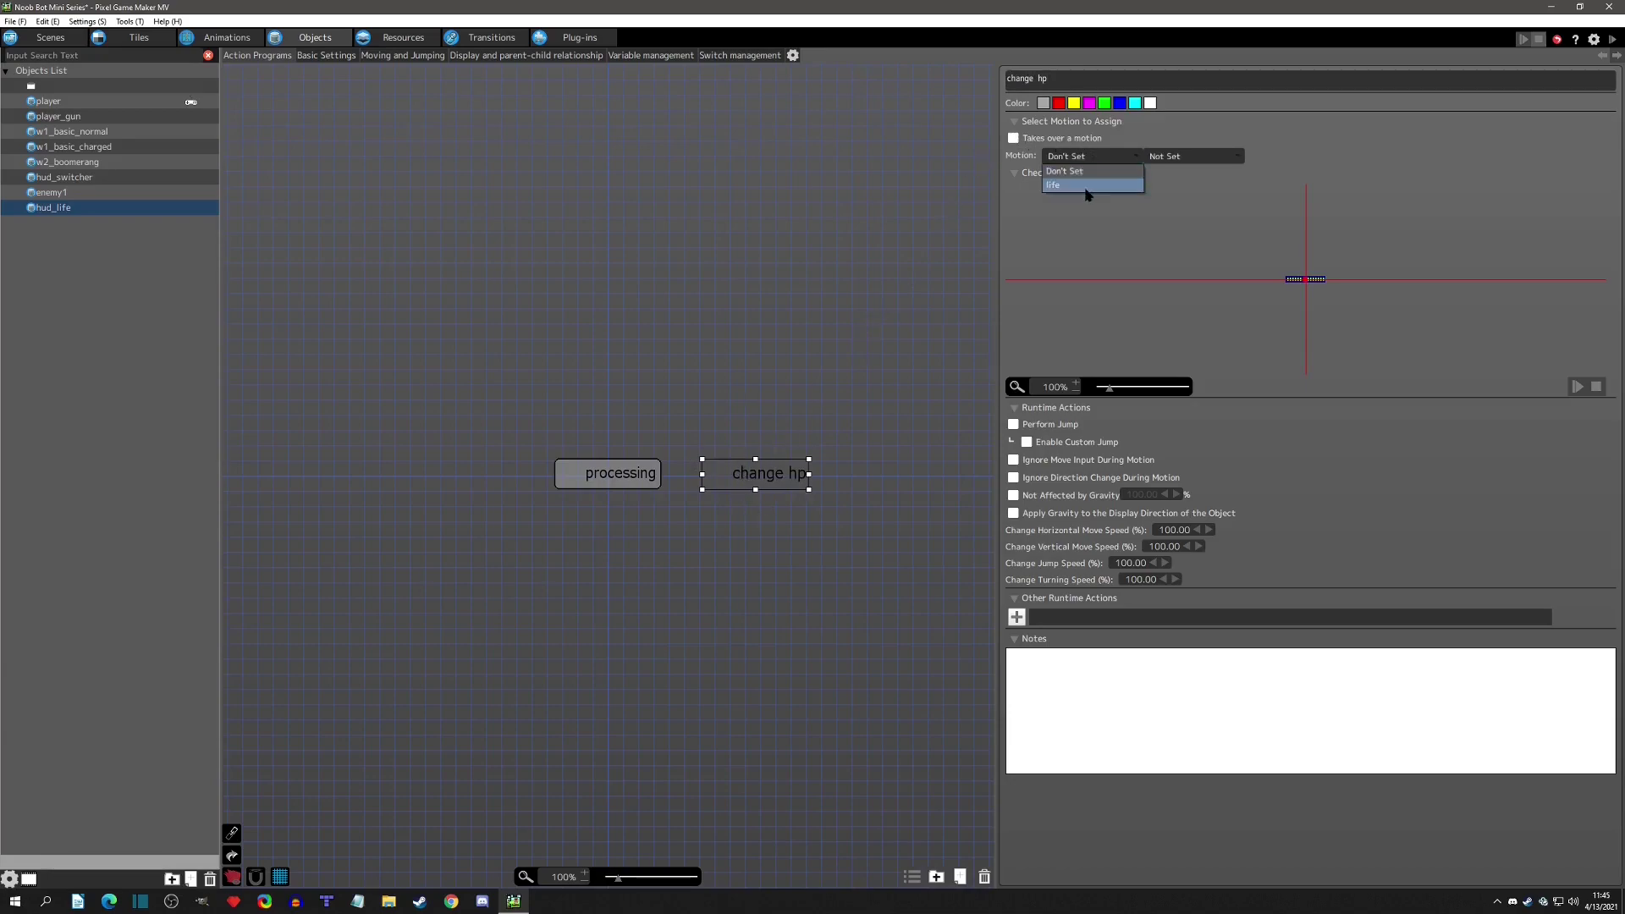
{"action": "left_click", "coordinate": [1089, 188]}
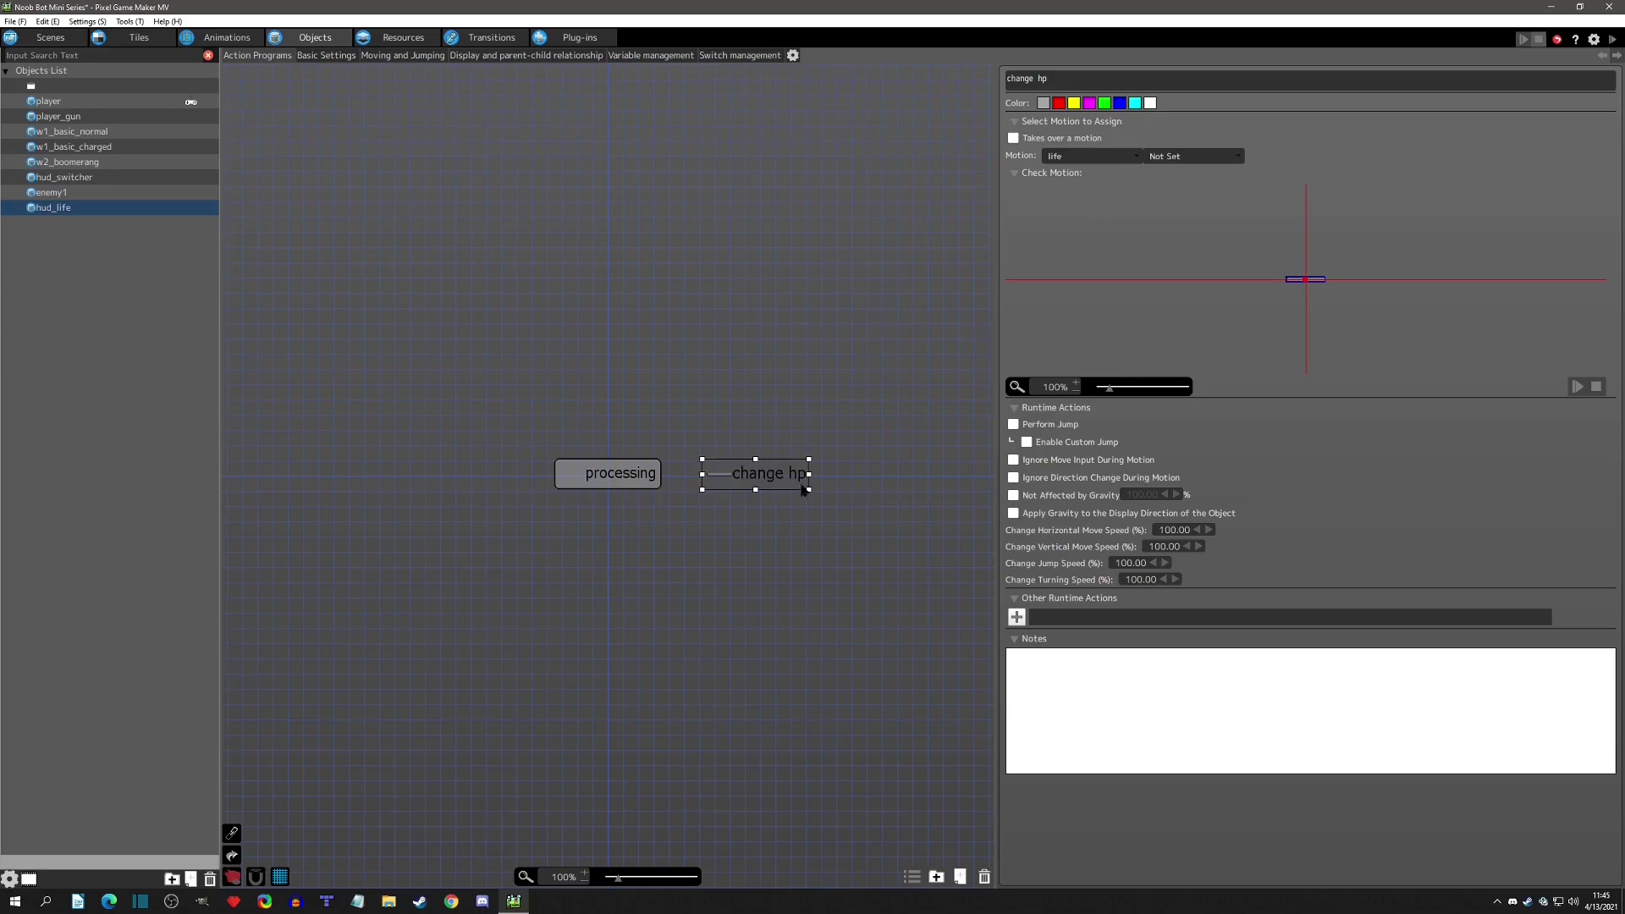
{"action": "left_click", "coordinate": [642, 479]}
Add a Change Switch/Variable runtime action to change hp targeting the object's own Animation frame.
{"action": "left_click", "coordinate": [727, 468]}
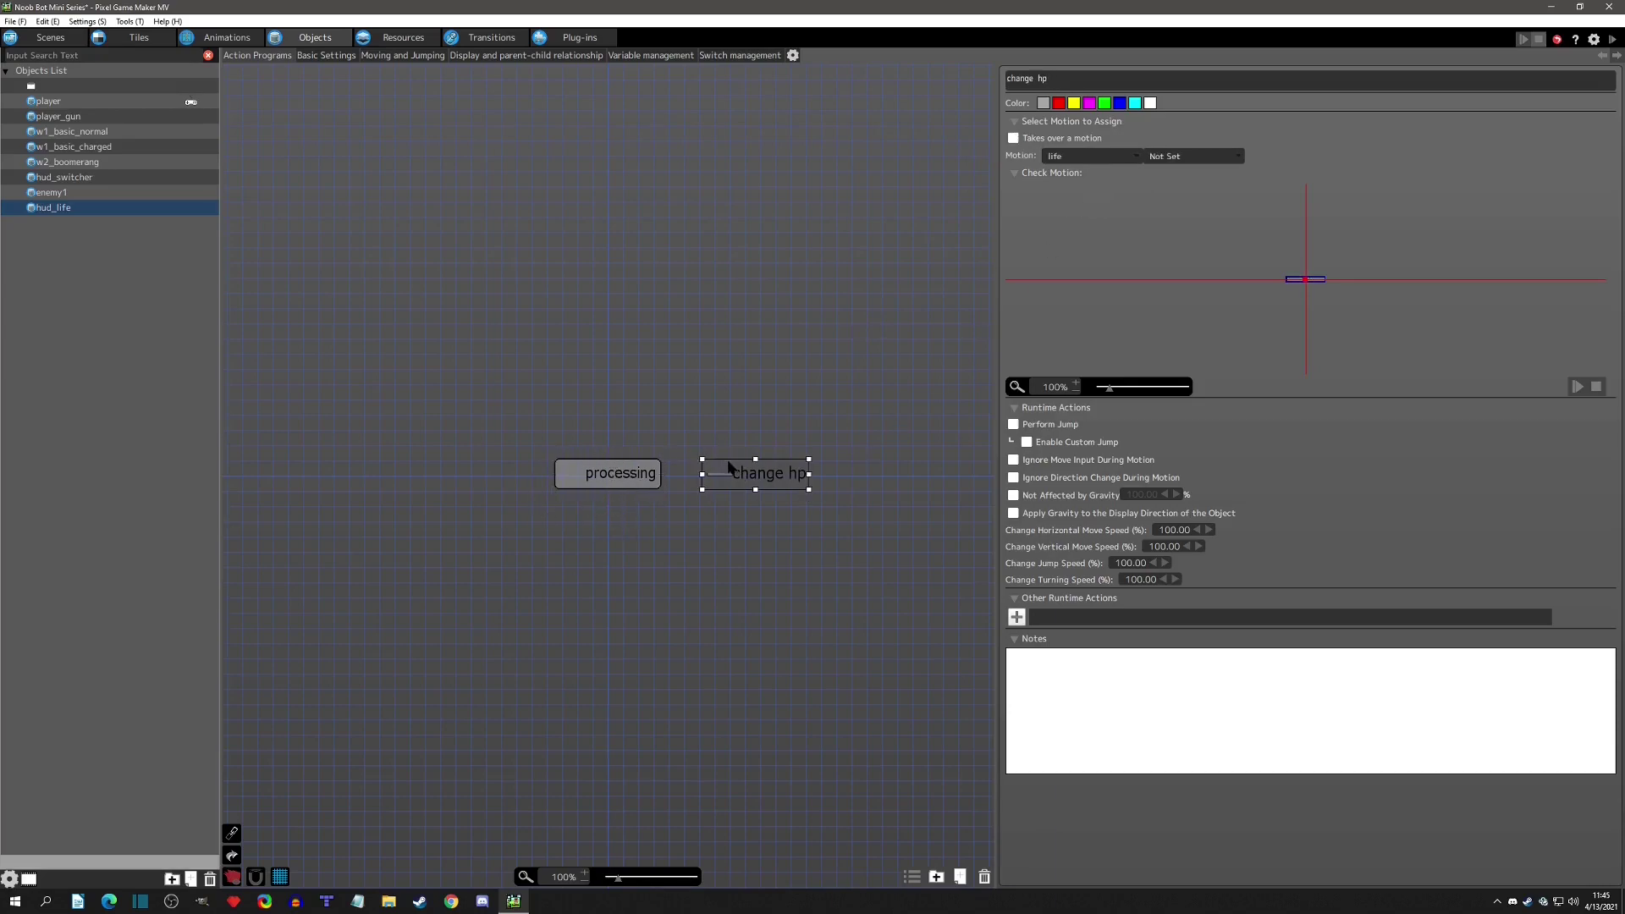
{"action": "left_click", "coordinate": [1015, 619]}
{"action": "left_click", "coordinate": [302, 222]}
{"action": "left_click", "coordinate": [574, 280]}
{"action": "left_click", "coordinate": [619, 299]}
{"action": "left_click", "coordinate": [625, 330]}
{"action": "left_click", "coordinate": [627, 321]}
{"action": "scroll", "coordinate": [639, 525], "scroll_direction": "down", "scroll_amount": 5}
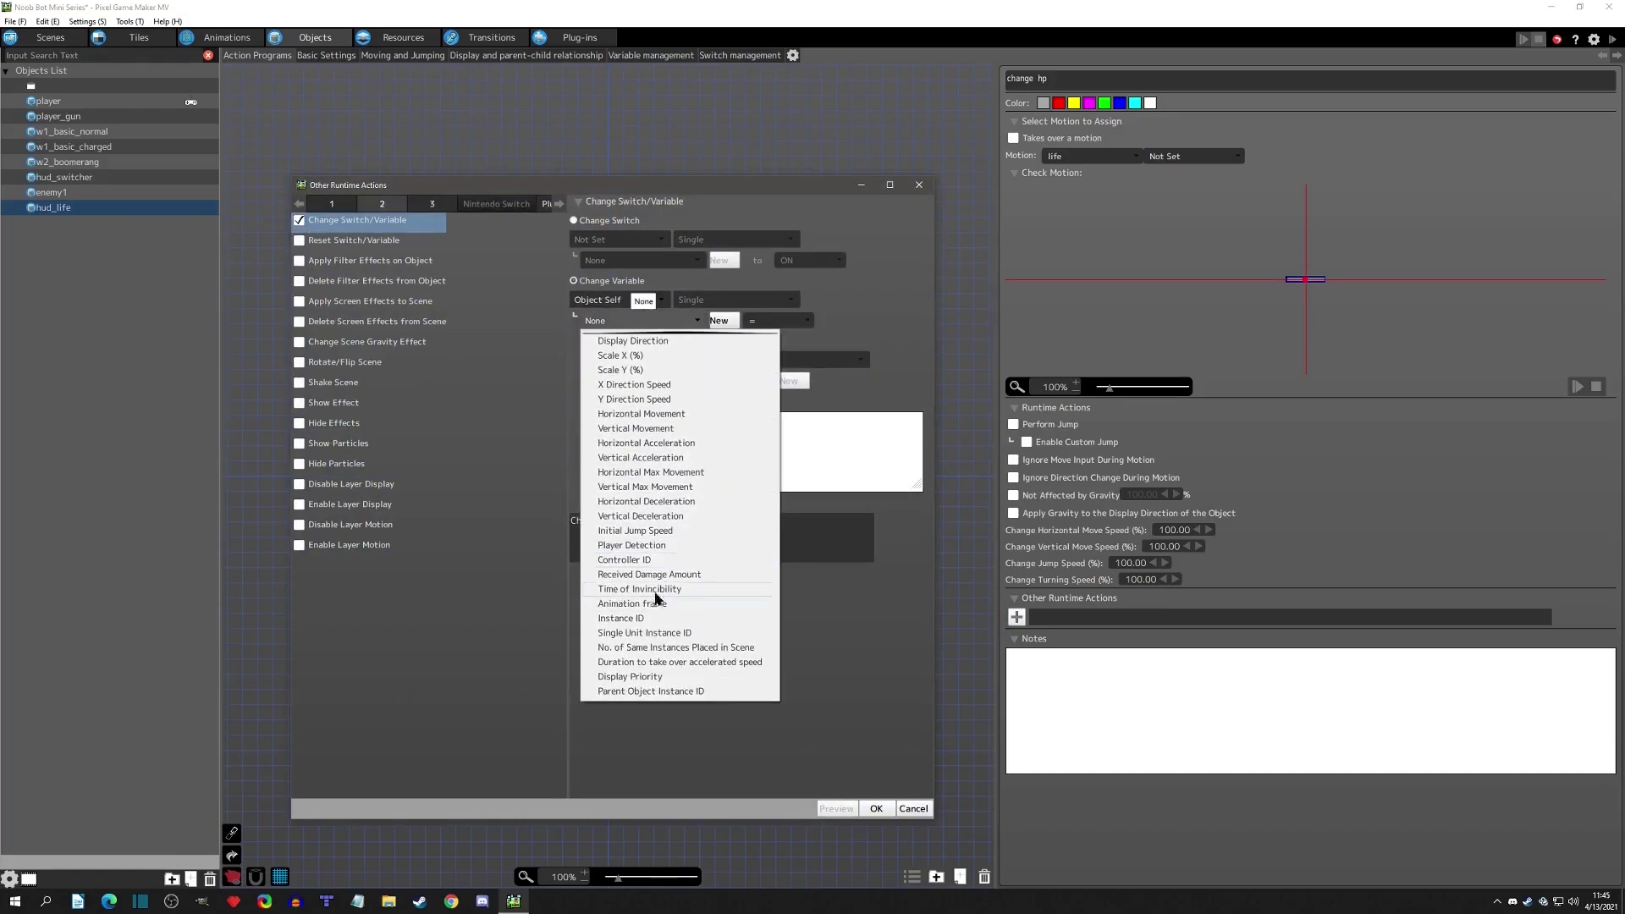
{"action": "left_click", "coordinate": [653, 603]}
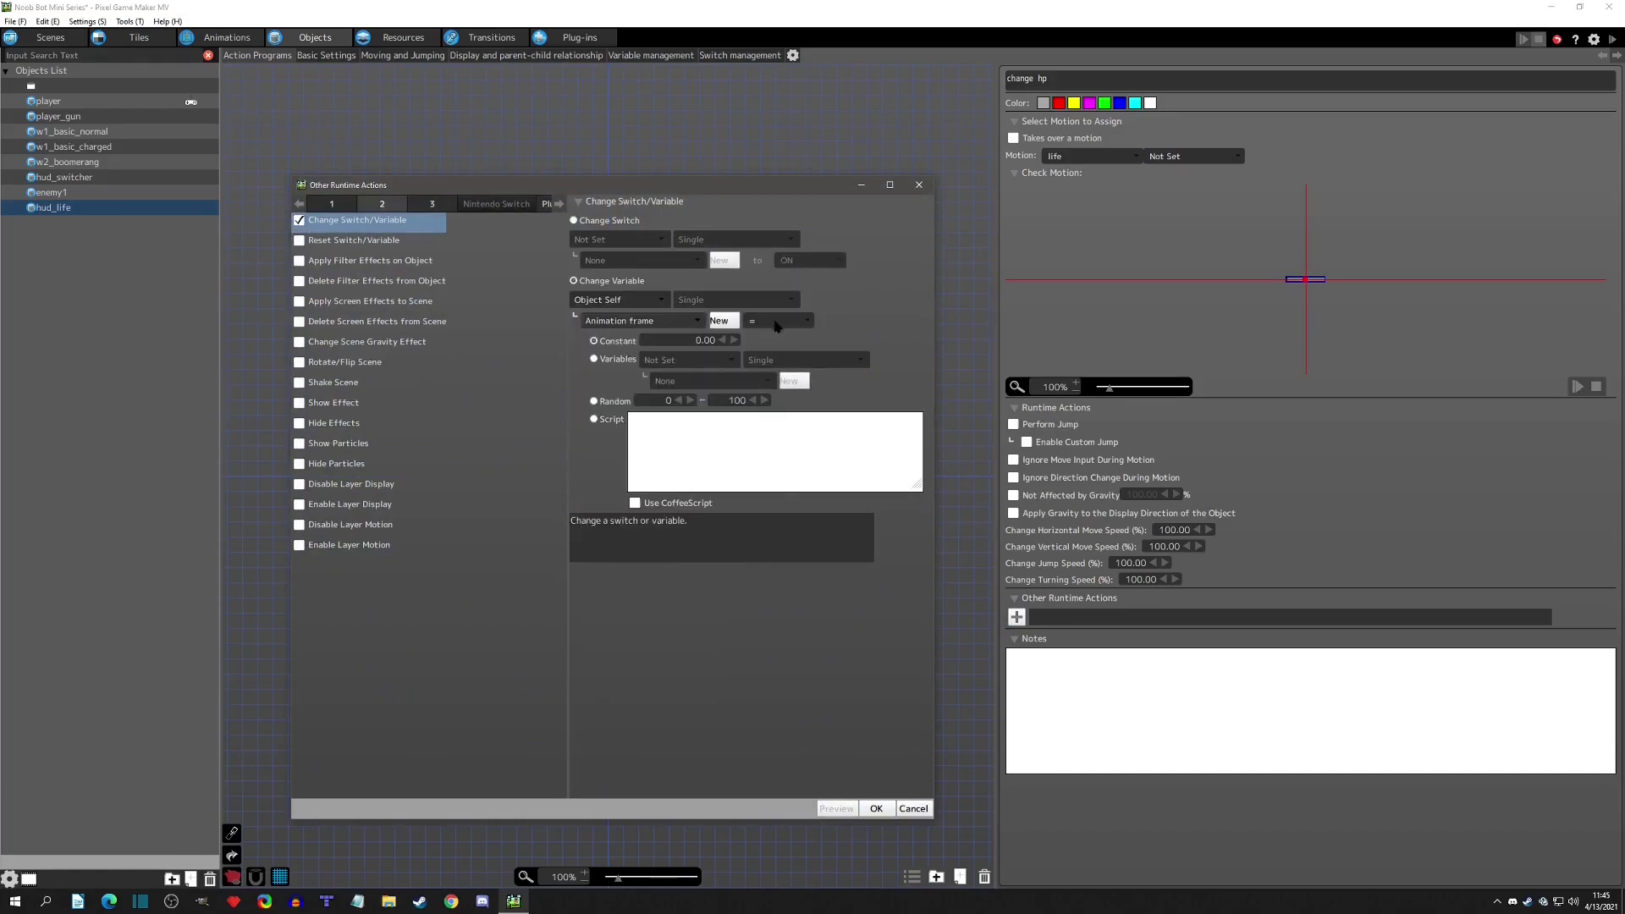
Set that Animation frame to the player's HP variable and confirm with OK.
{"action": "left_click", "coordinate": [608, 362]}
{"action": "left_click", "coordinate": [689, 360]}
{"action": "left_click", "coordinate": [684, 478]}
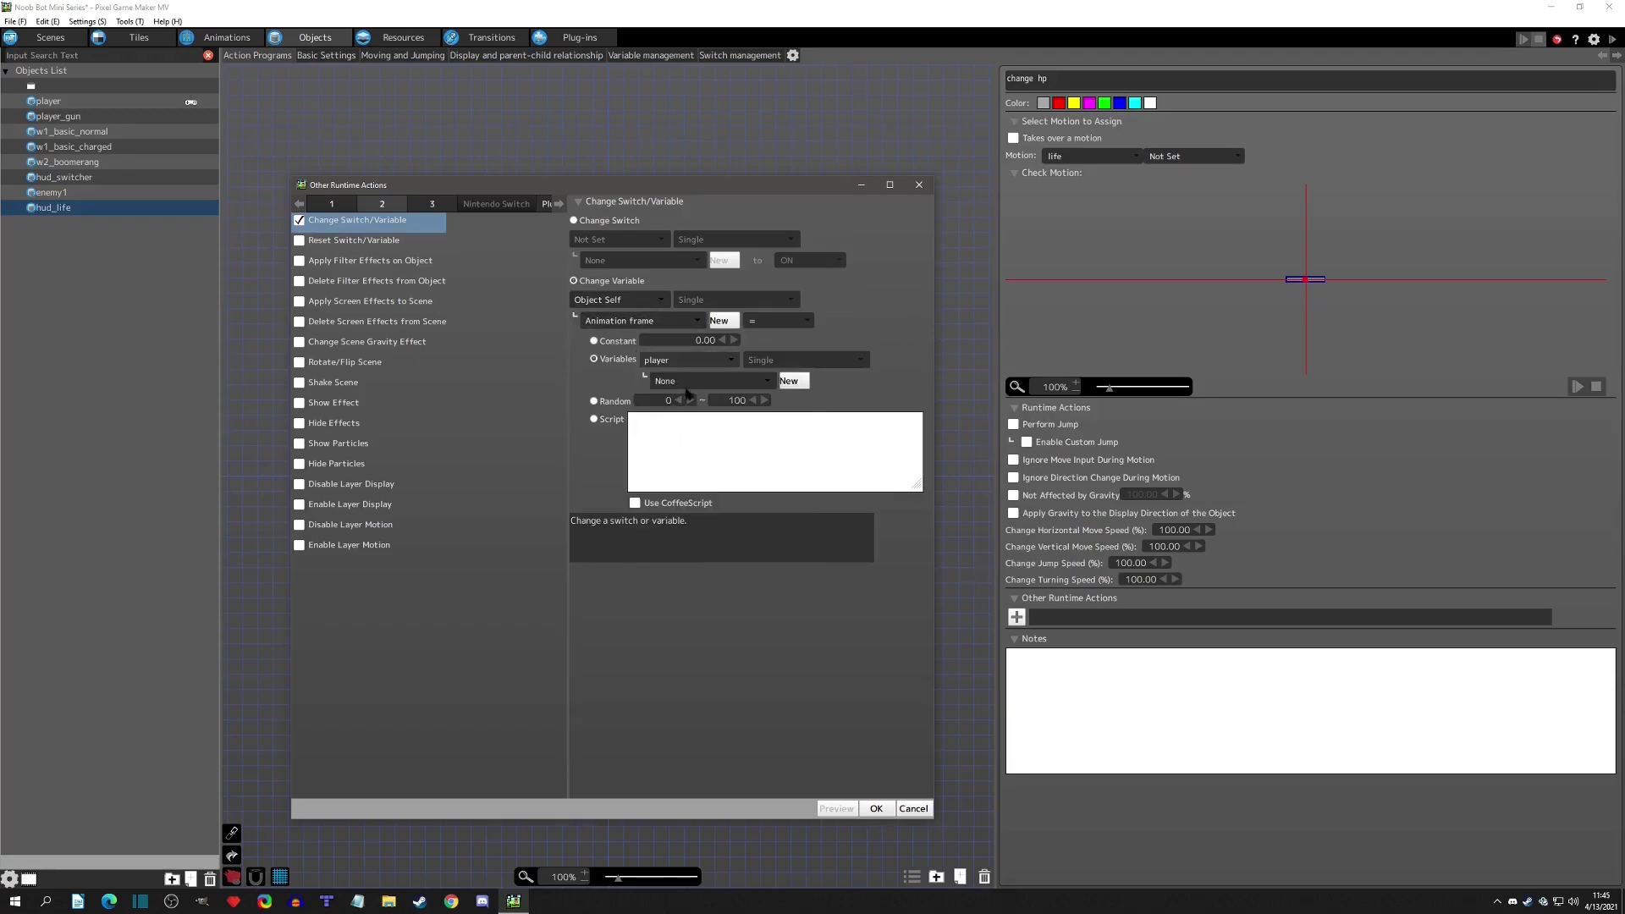
{"action": "left_click", "coordinate": [692, 382]}
{"action": "left_click", "coordinate": [697, 444]}
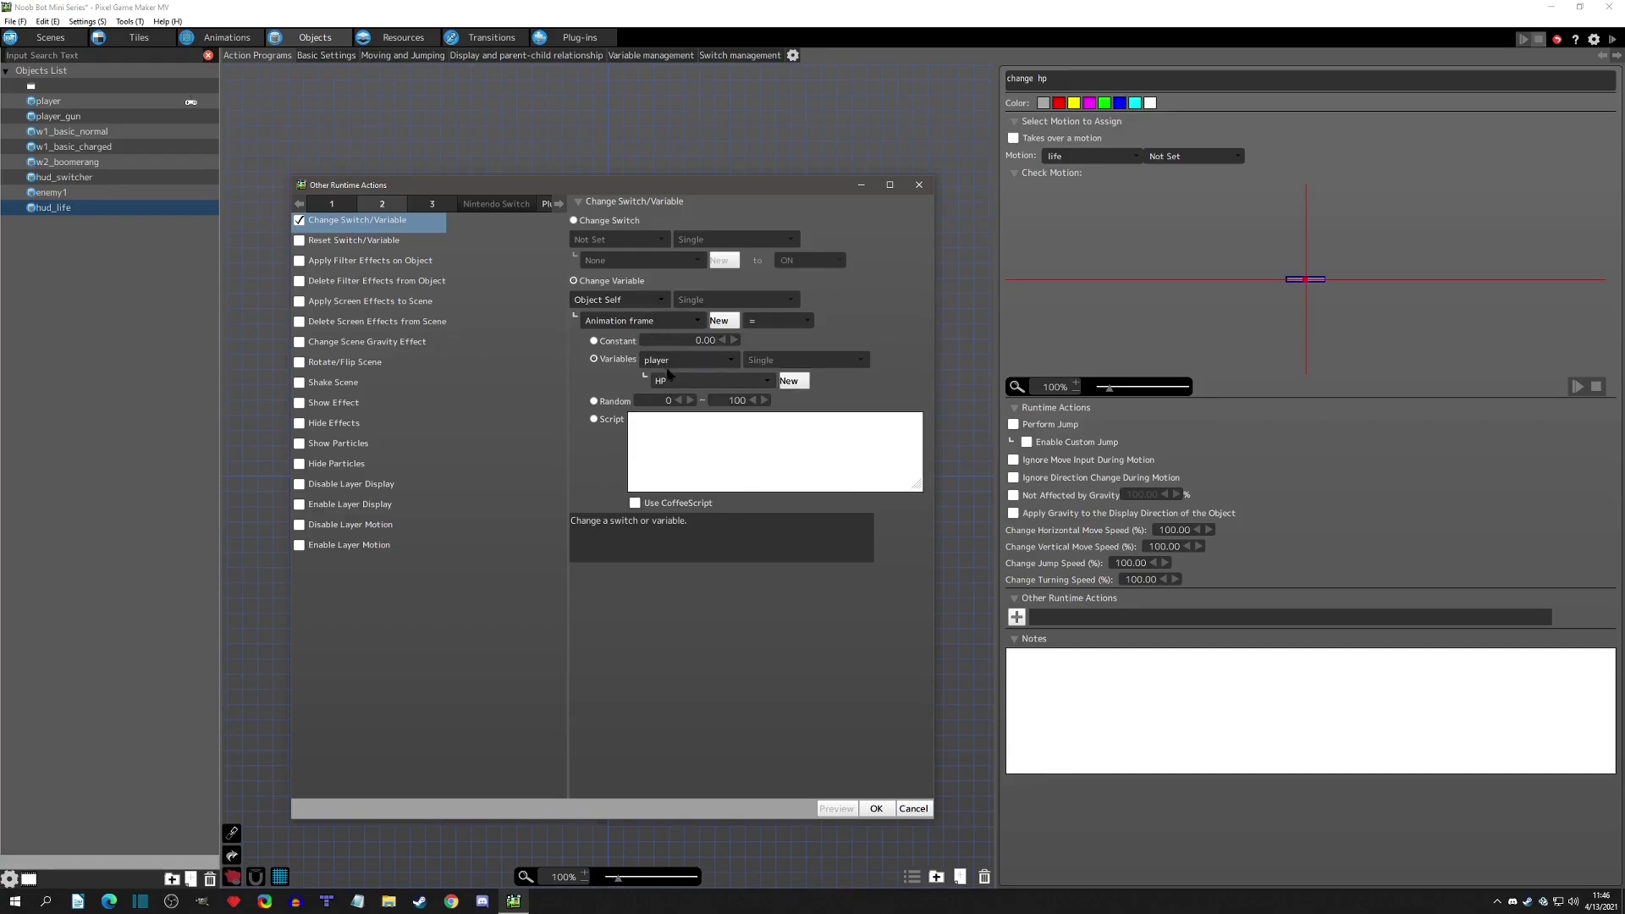
{"action": "left_click", "coordinate": [876, 808]}
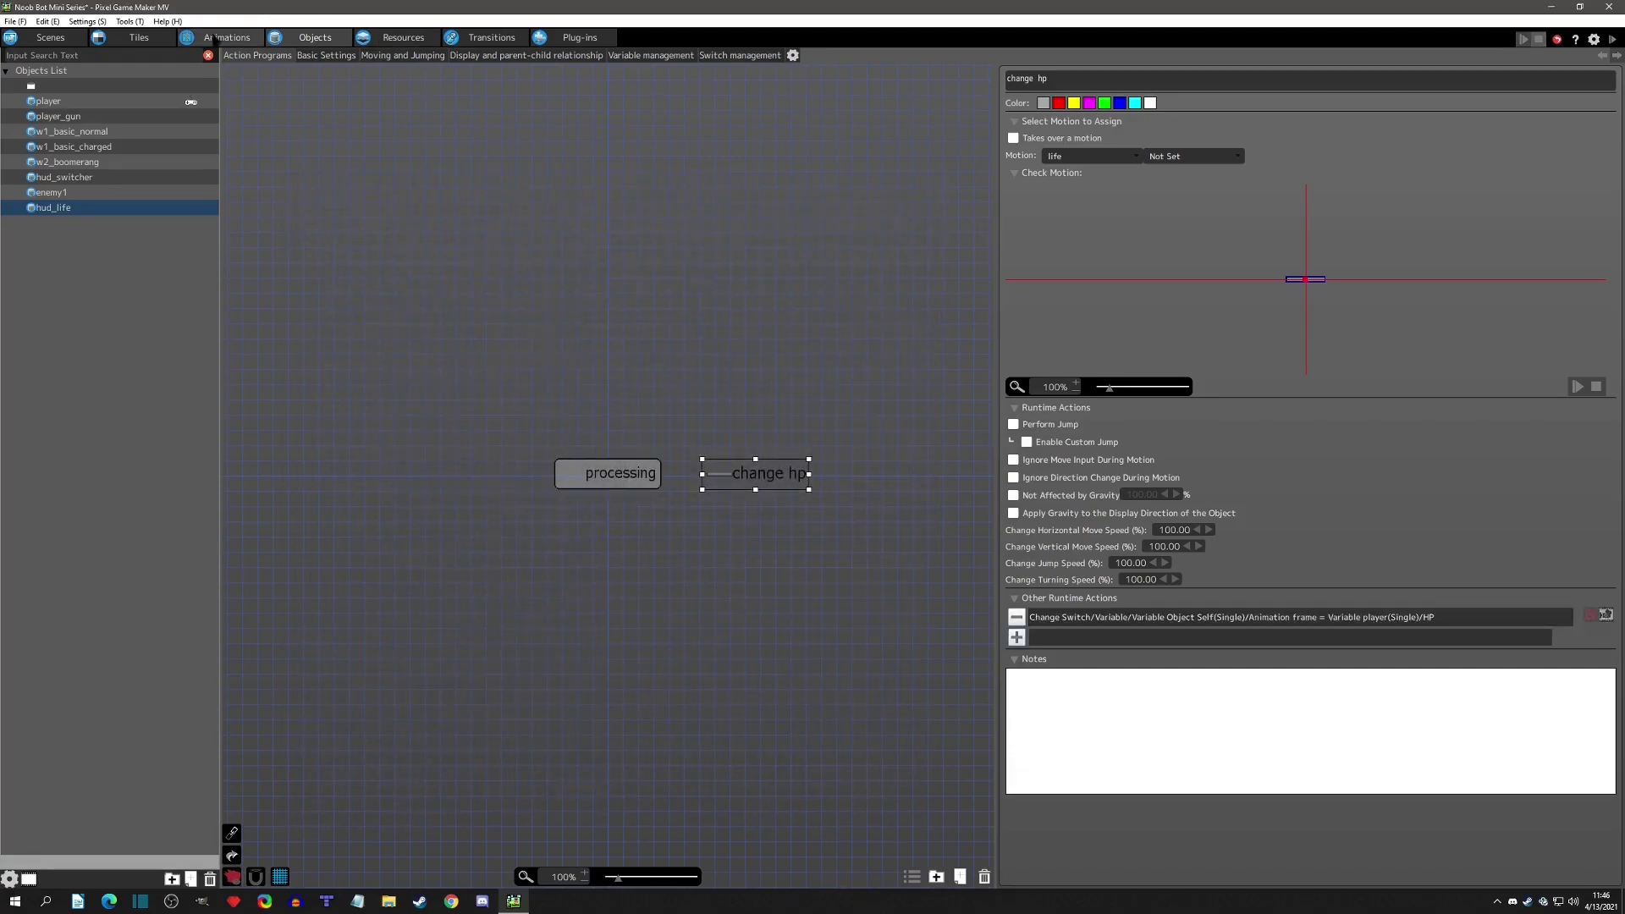
Step through the life animation's first frames, then reopen change hp's Animation frame runtime action.
{"action": "left_click", "coordinate": [213, 38]}
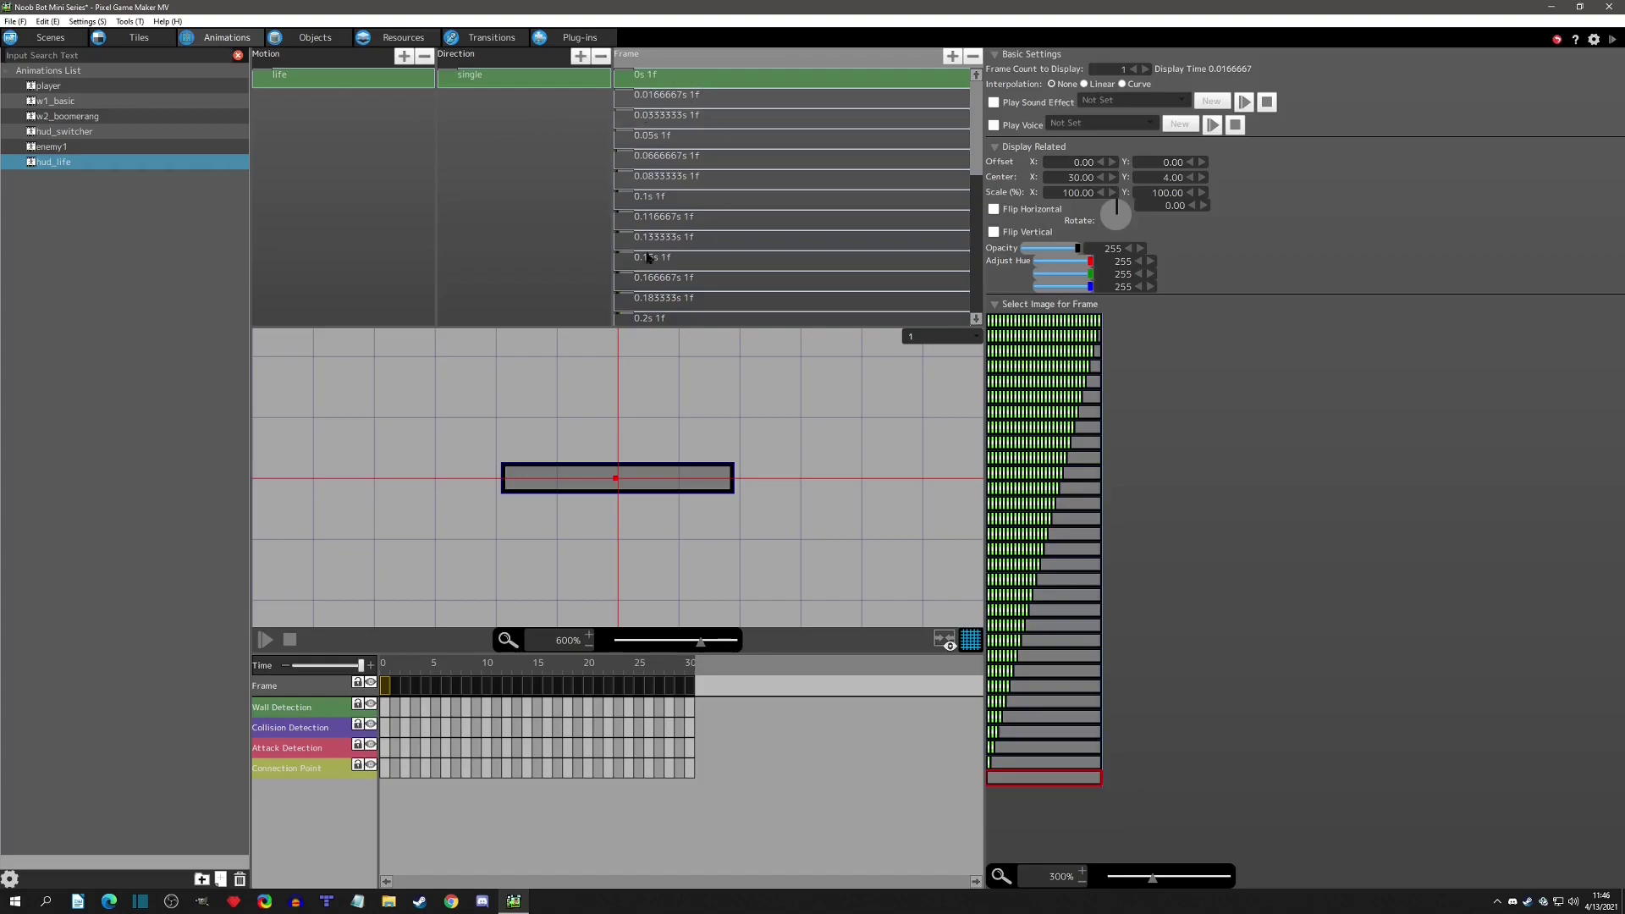
{"action": "left_click", "coordinate": [657, 100]}
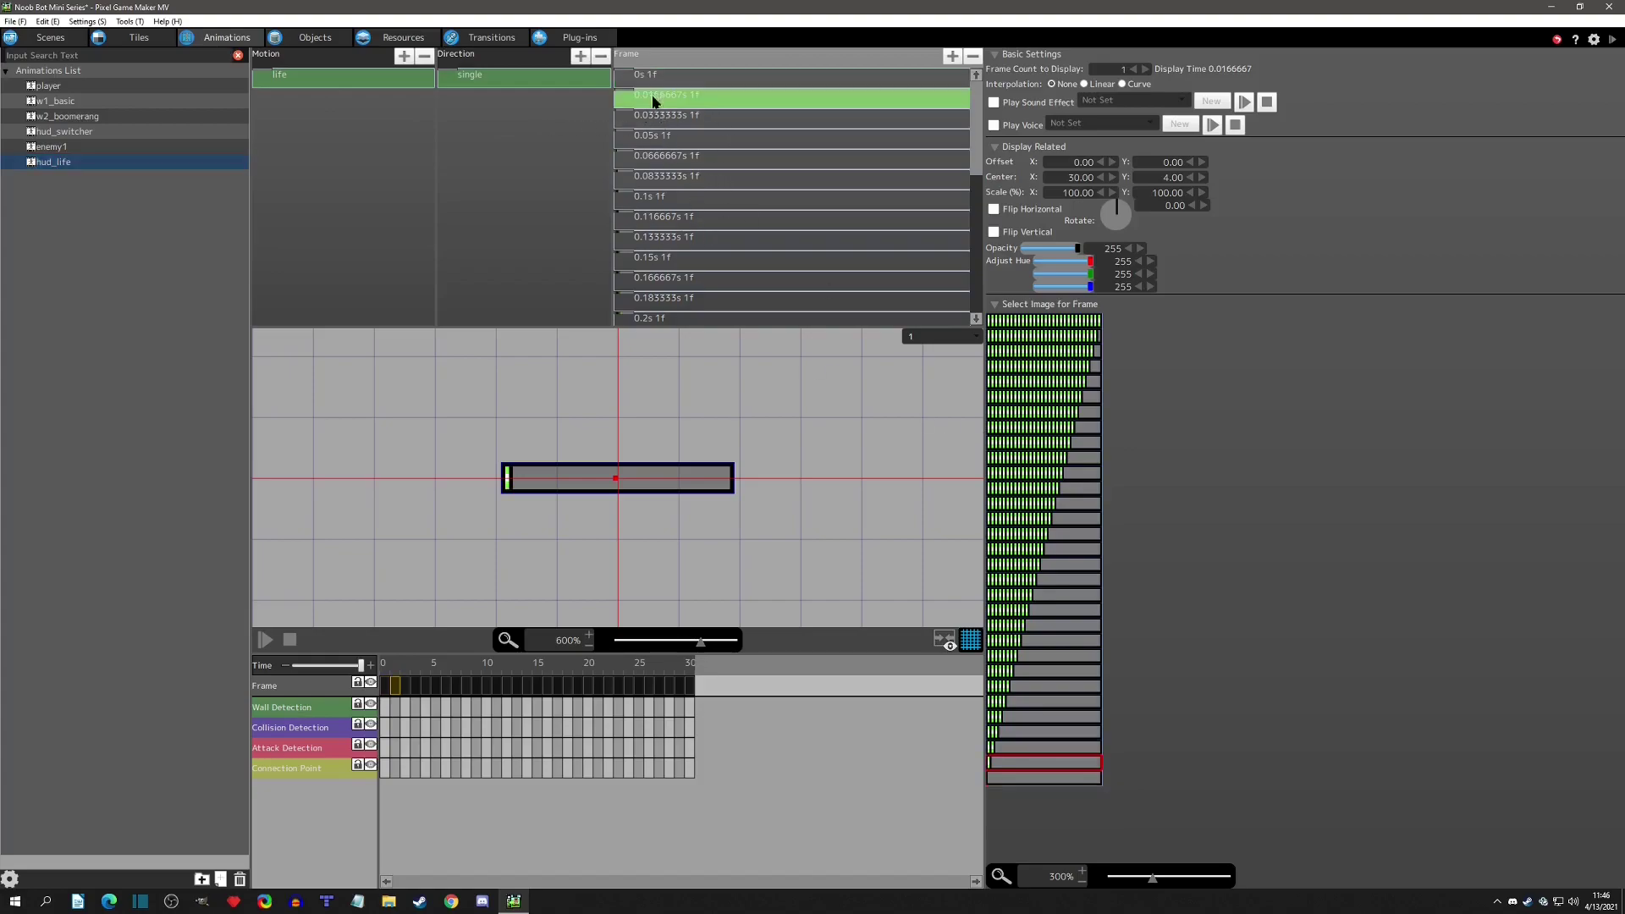
{"action": "left_click", "coordinate": [657, 118]}
{"action": "left_click", "coordinate": [655, 137]}
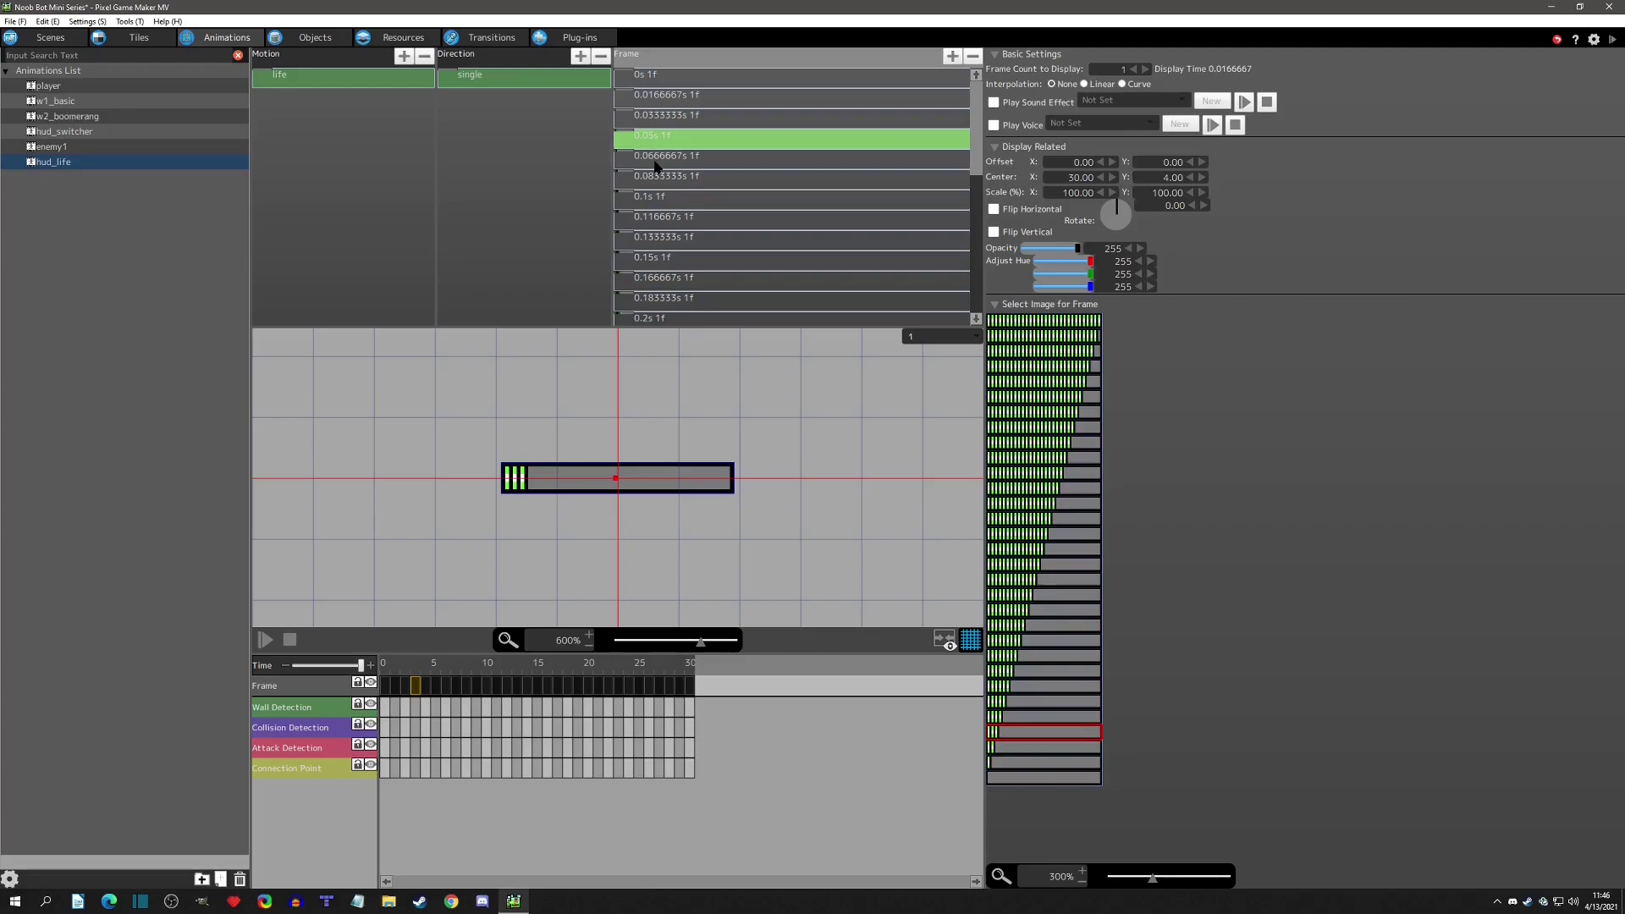
{"action": "left_click", "coordinate": [656, 161]}
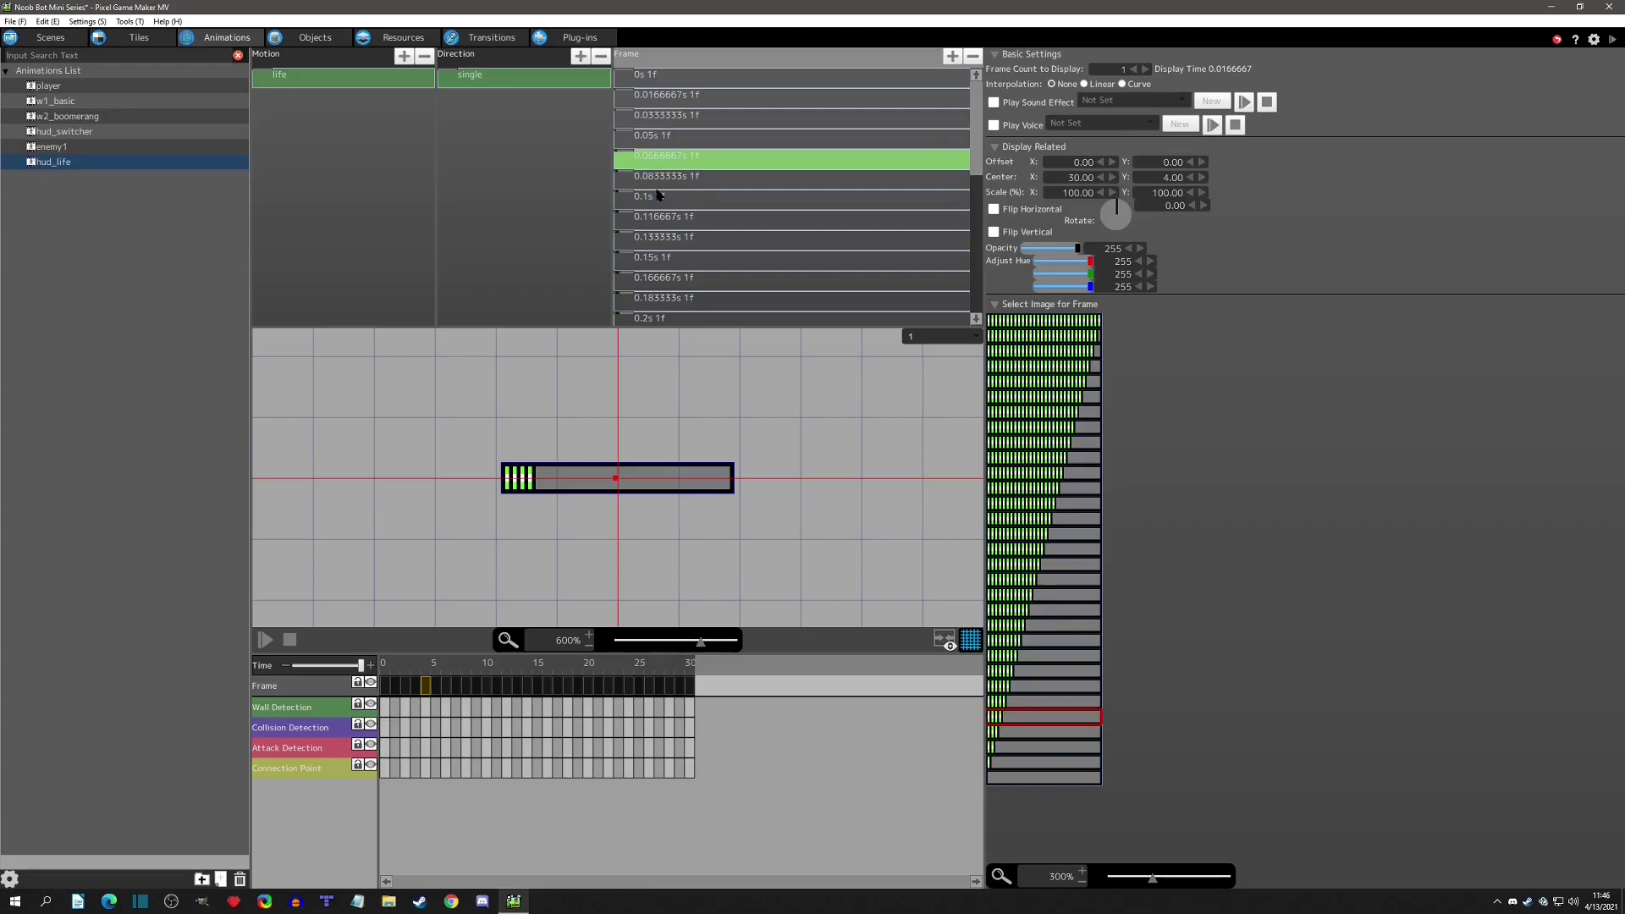
{"action": "left_click", "coordinate": [658, 79]}
{"action": "left_click", "coordinate": [659, 97]}
{"action": "left_click", "coordinate": [660, 124]}
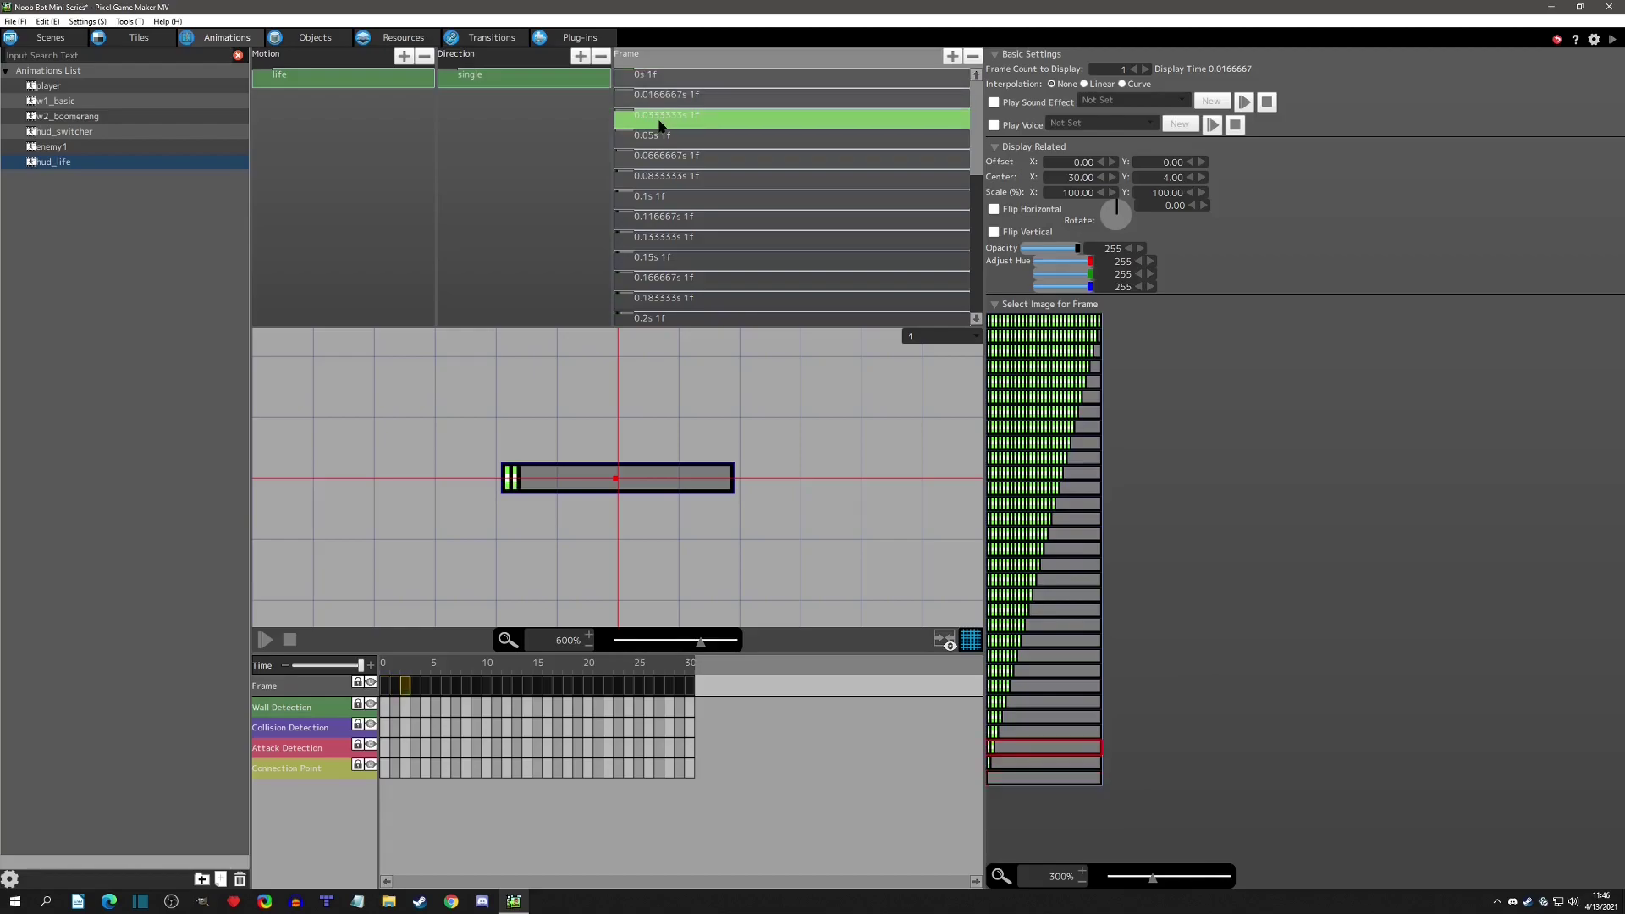
{"action": "left_click", "coordinate": [314, 38]}
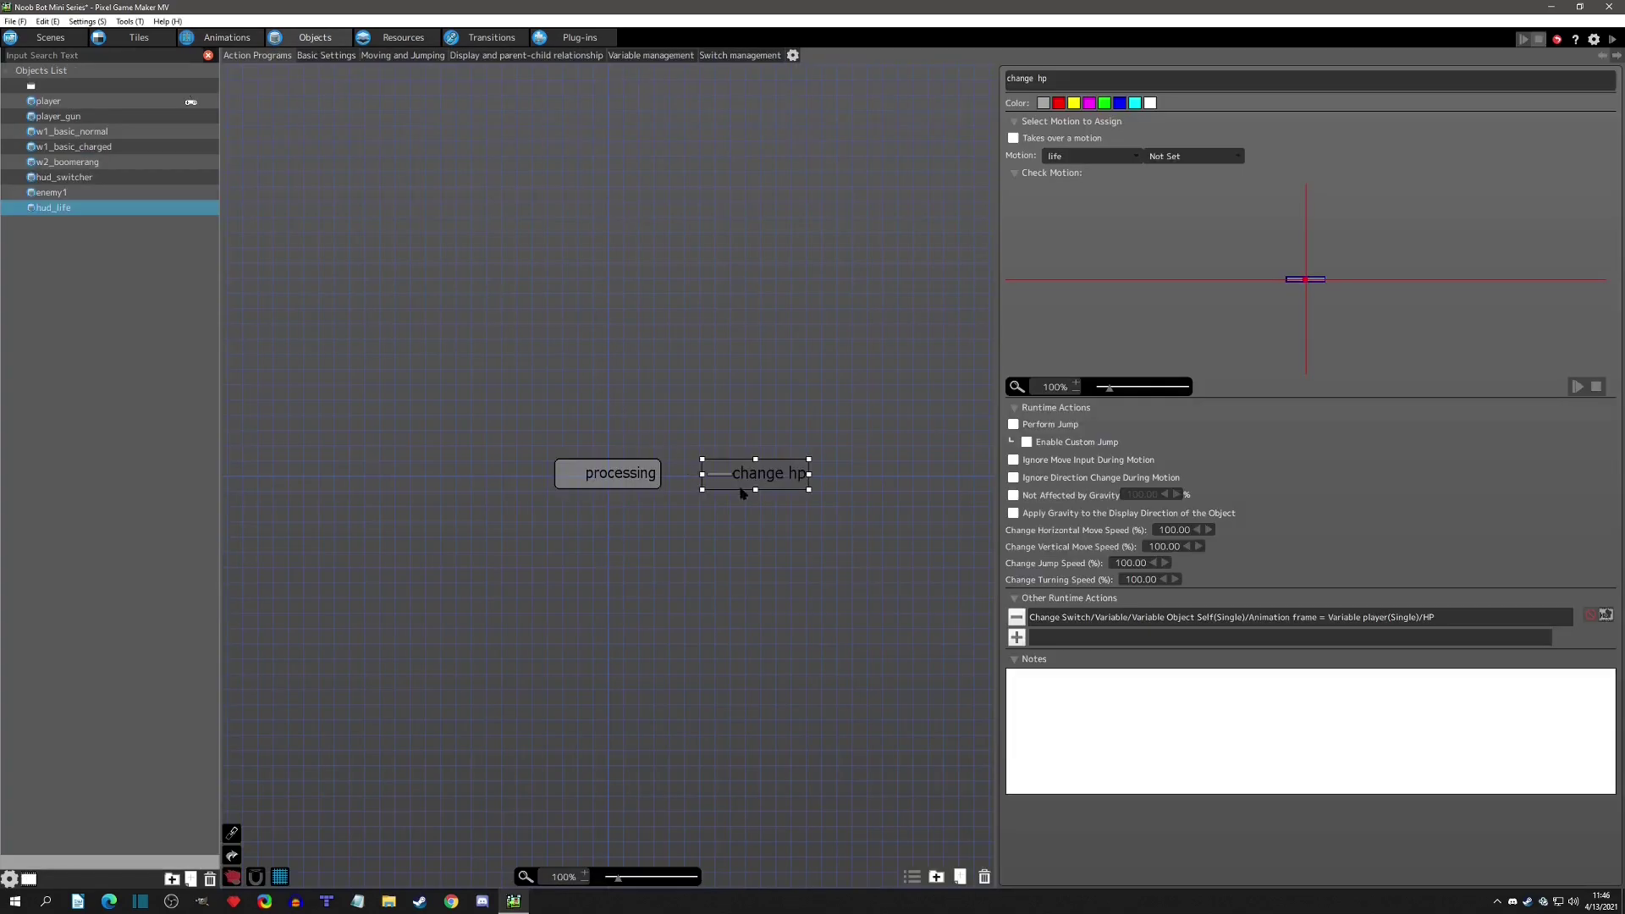
{"action": "double_click", "coordinate": [1234, 617]}
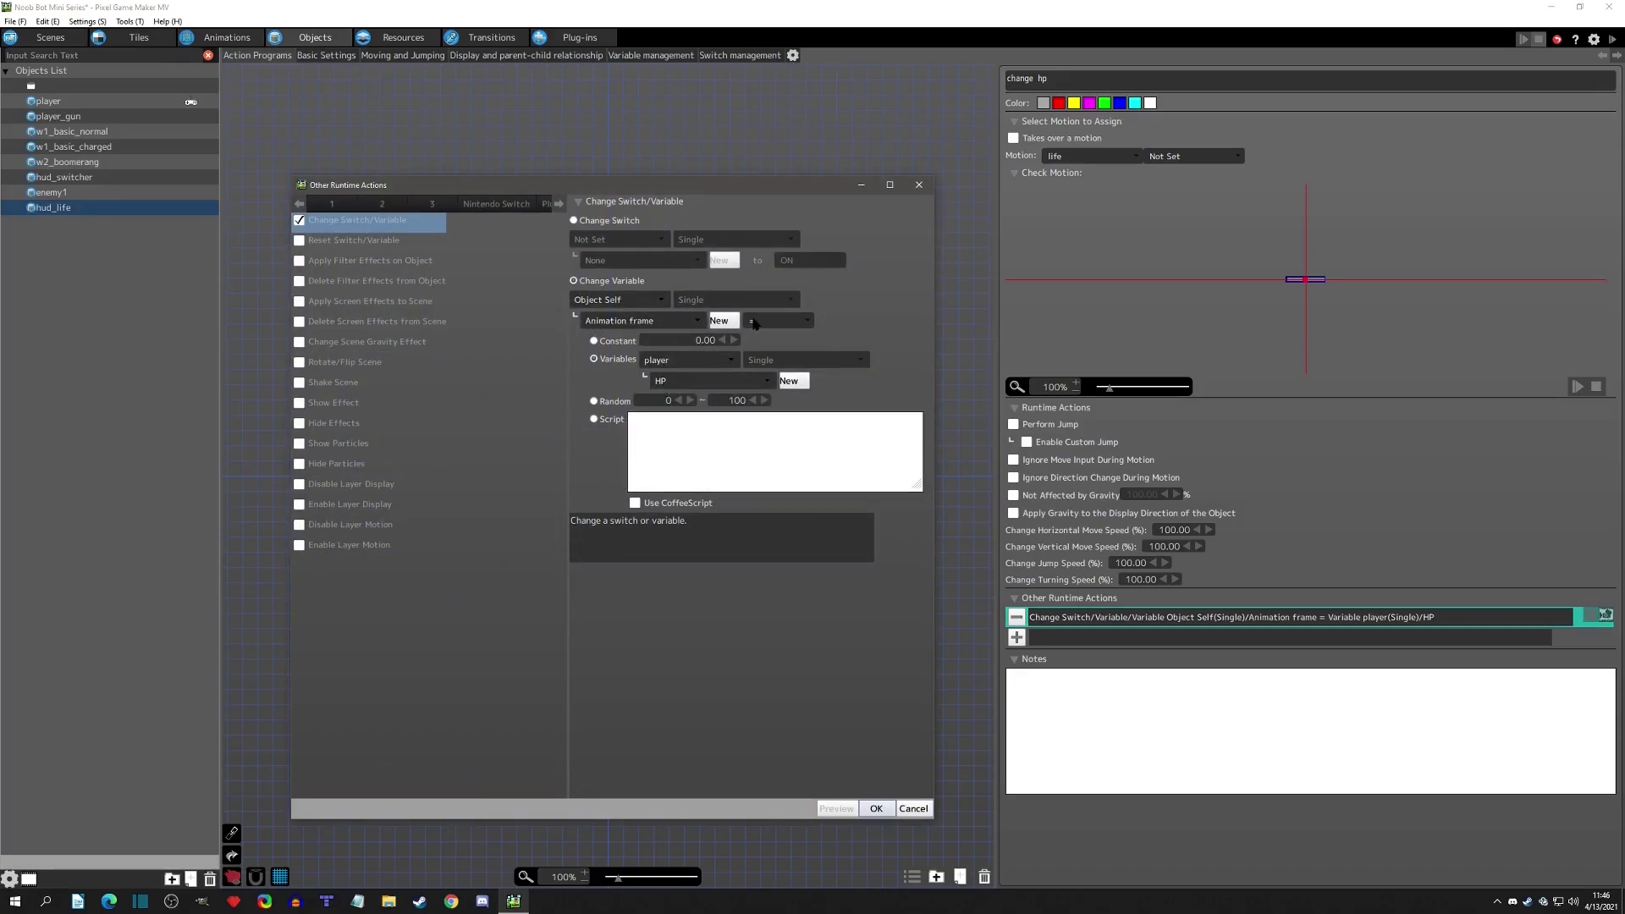
Close the runtime action settings and link change hp back to processing.
{"action": "left_click", "coordinate": [876, 808]}
{"action": "right_click", "coordinate": [753, 469]}
{"action": "left_click", "coordinate": [686, 474]}
{"action": "left_click", "coordinate": [645, 474]}
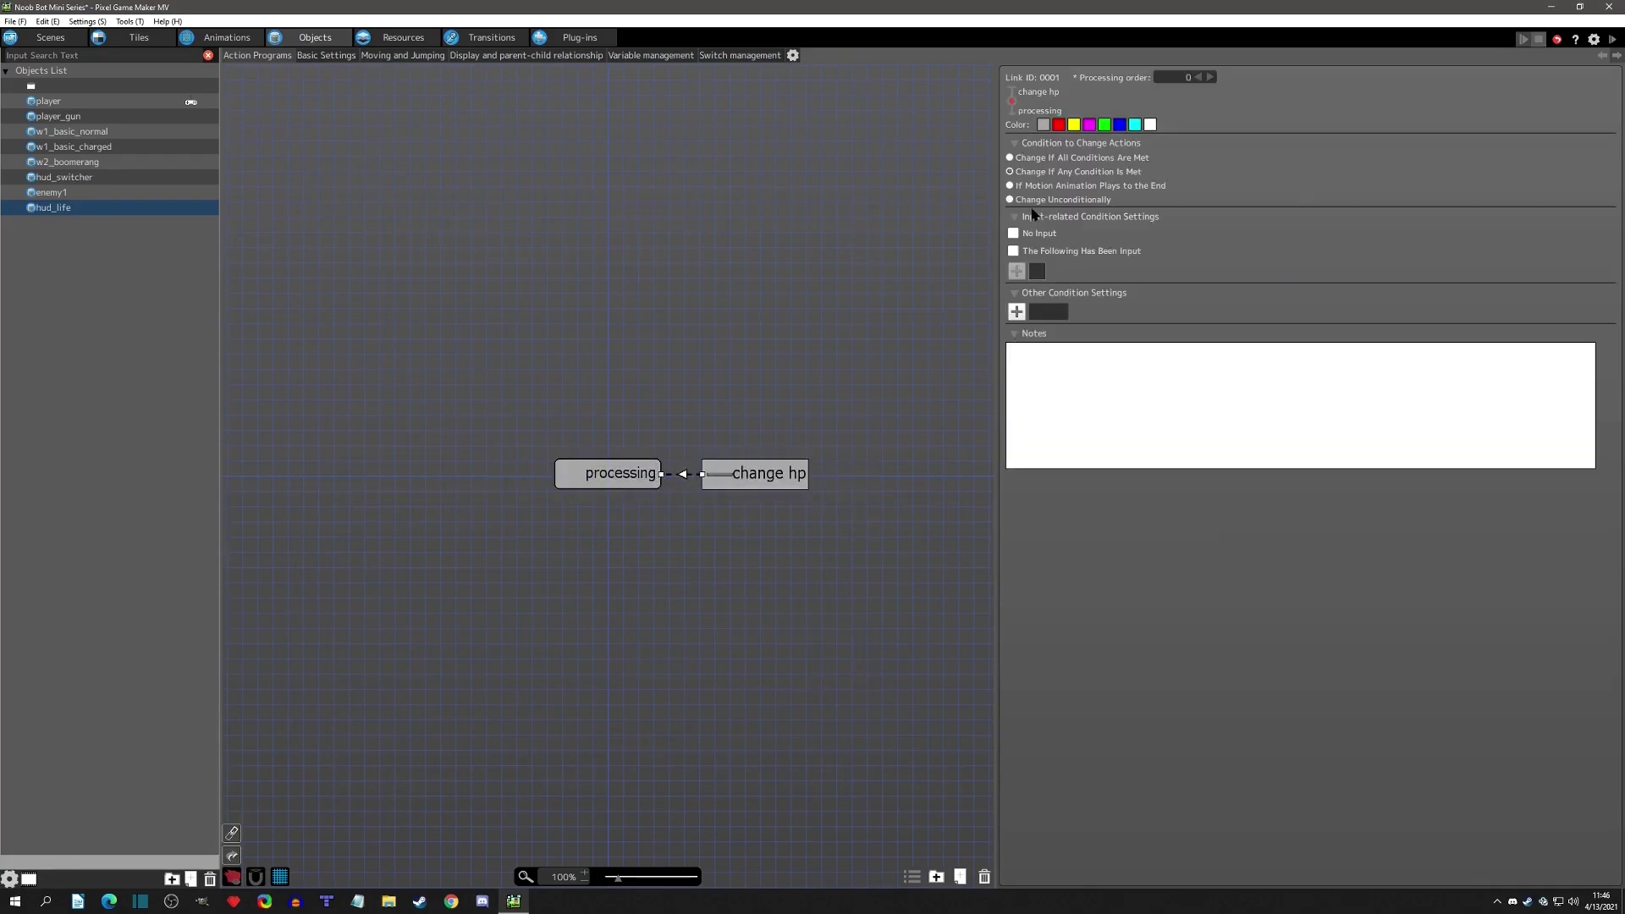
Add a second link, Link 0002, from processing to change hp.
{"action": "left_click", "coordinate": [755, 476]}
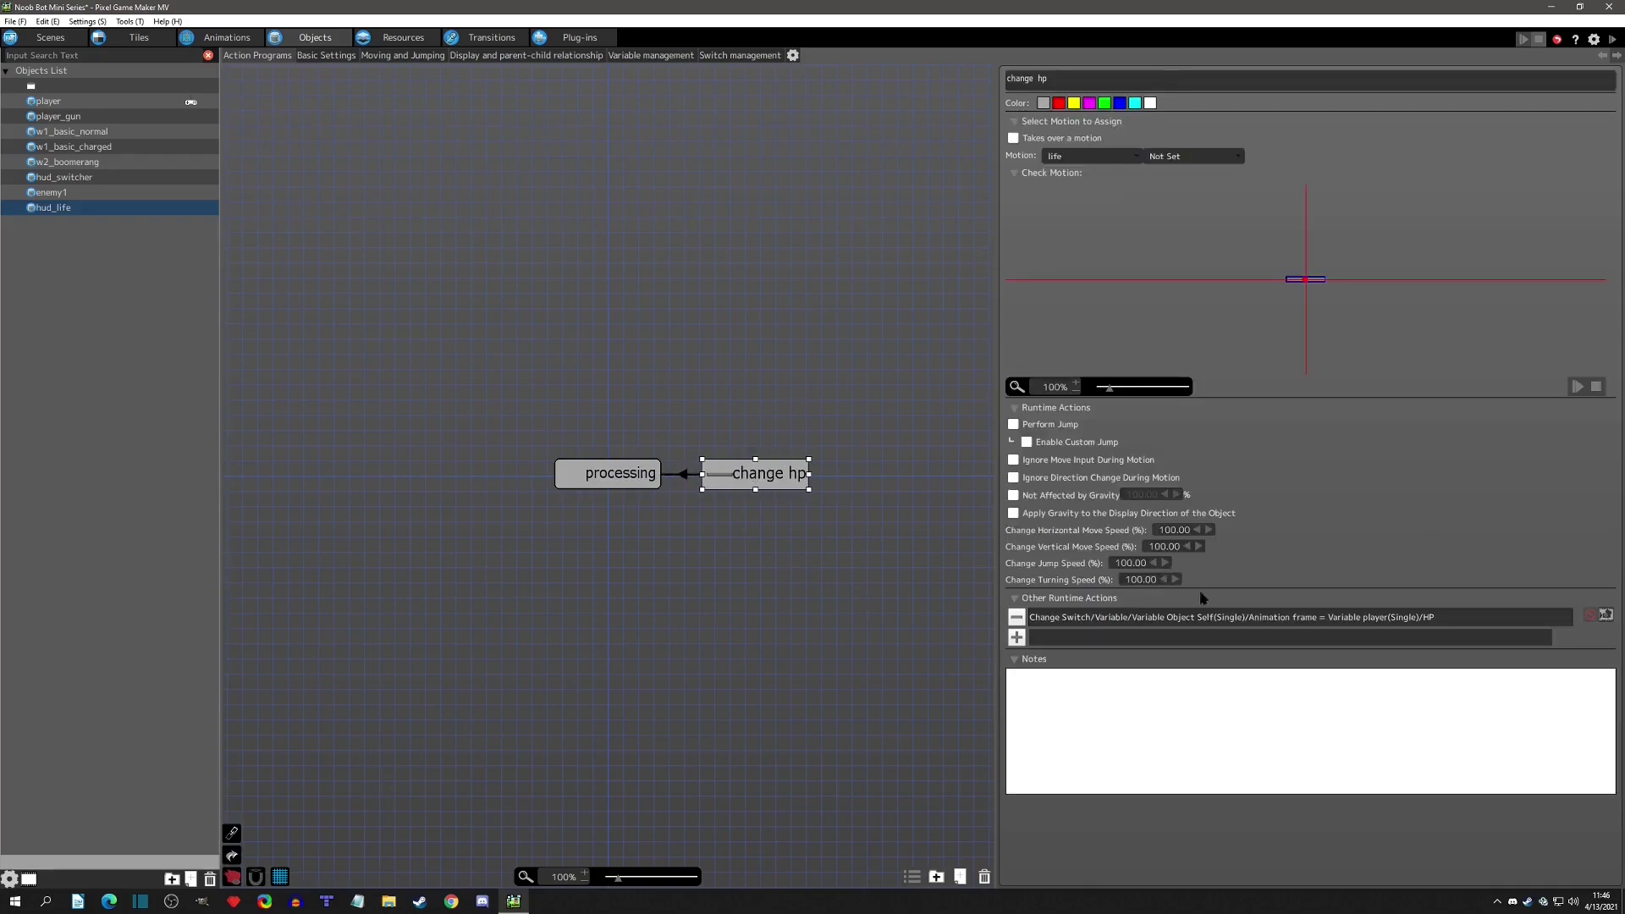
{"action": "left_click", "coordinate": [609, 475]}
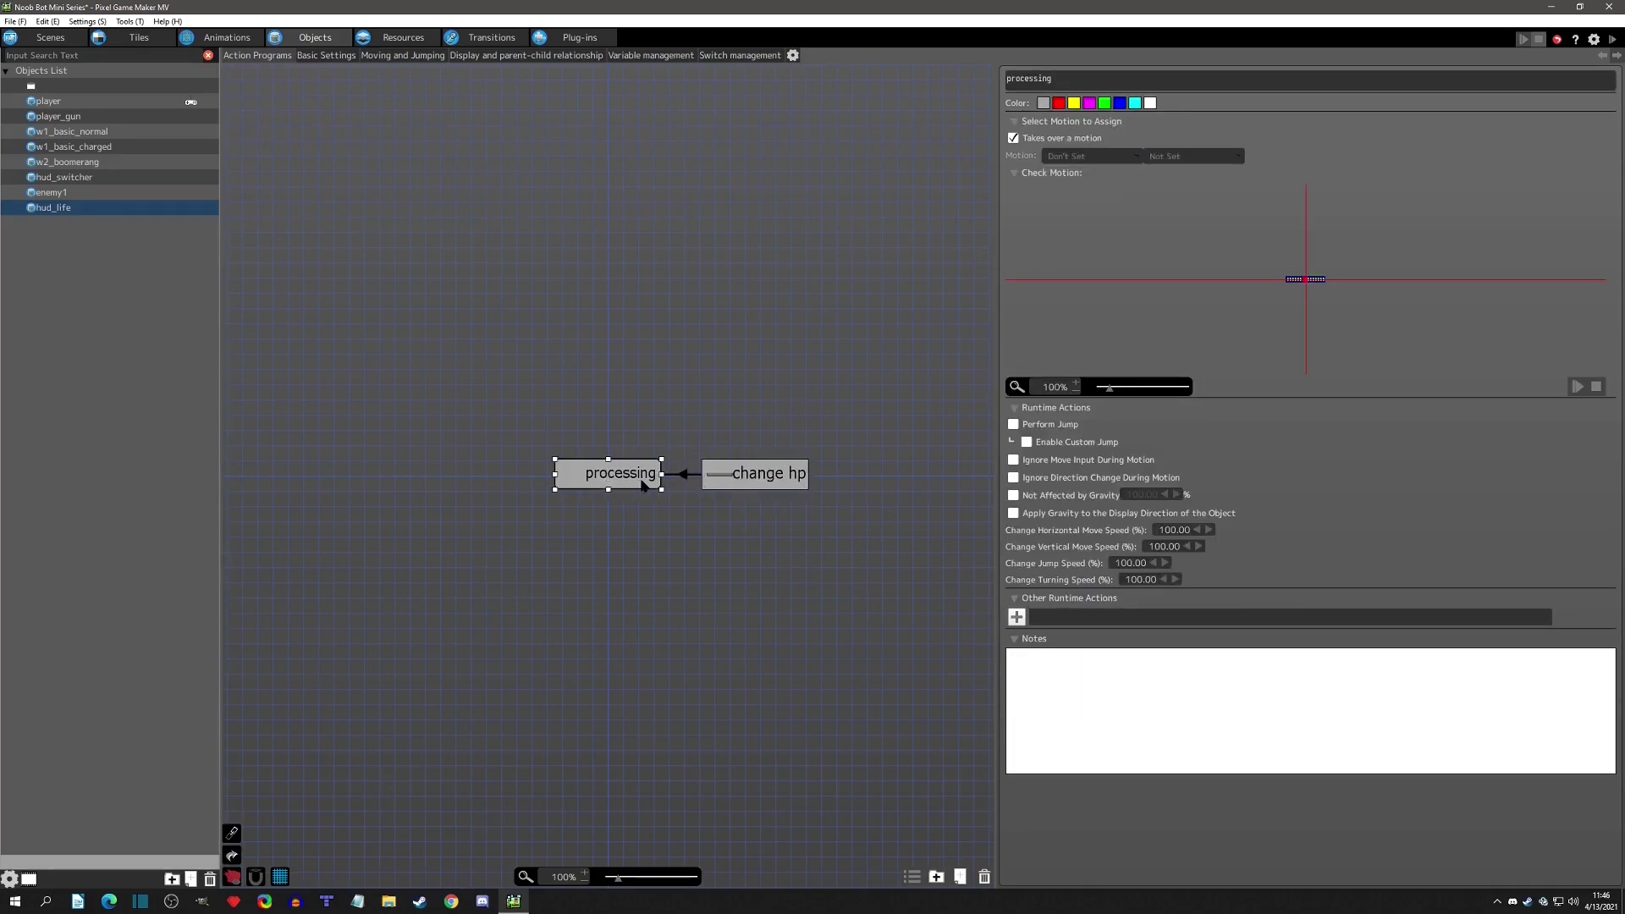
{"action": "right_click", "coordinate": [644, 486]}
{"action": "left_click", "coordinate": [689, 489]}
{"action": "left_click", "coordinate": [744, 475]}
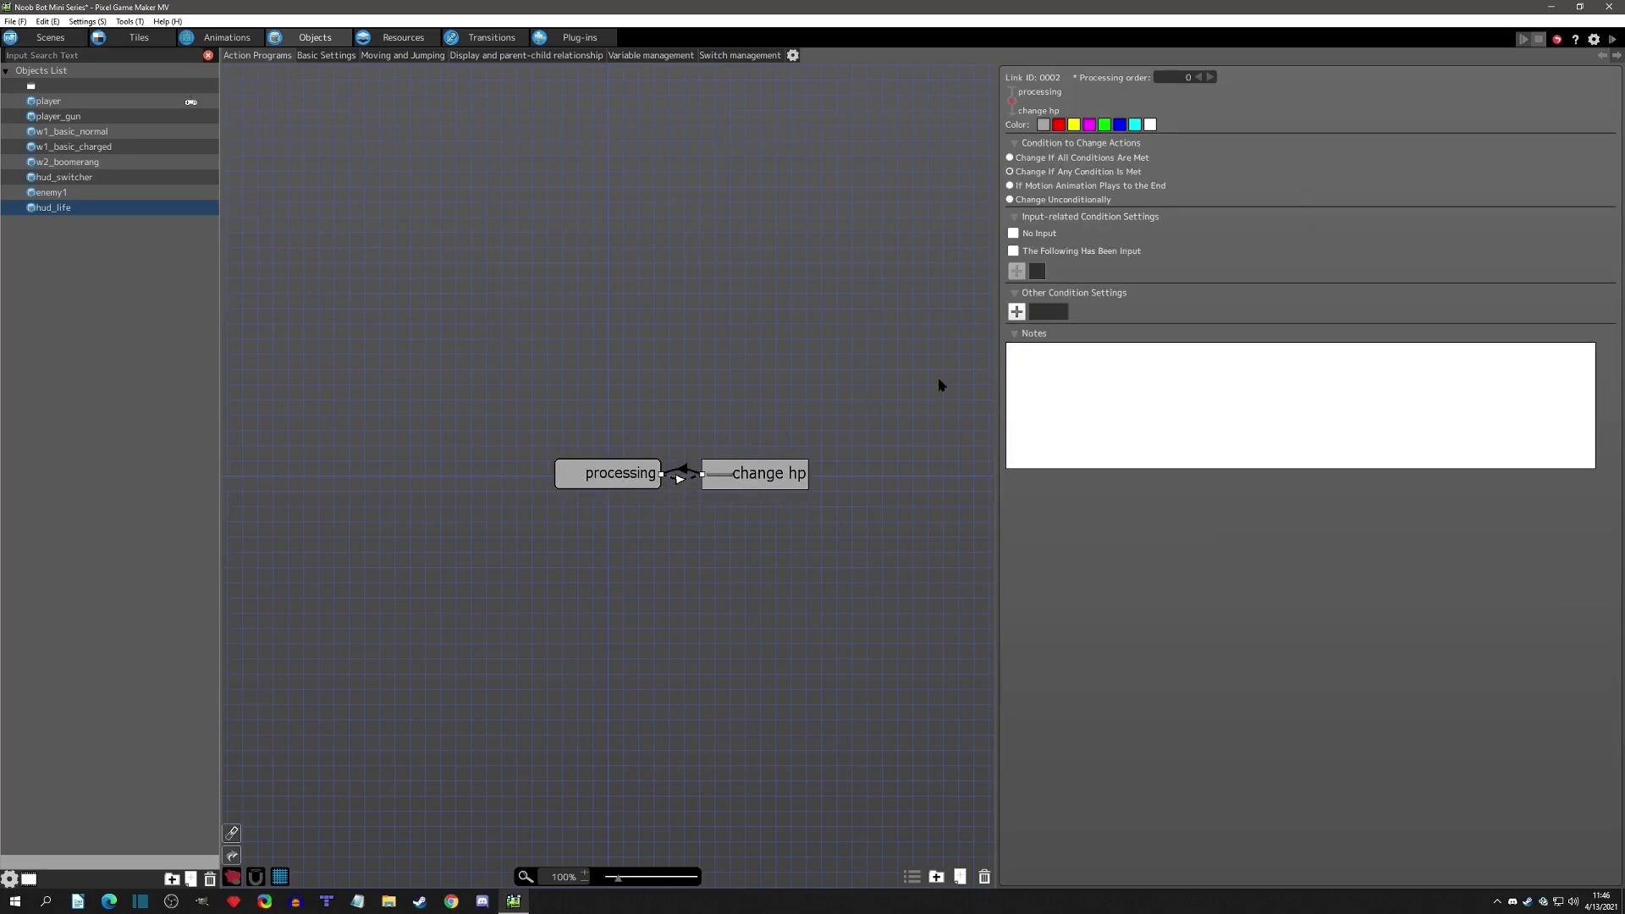
Add a Switch/Variable Changes link condition: the object's own Animation frame is not equal (!=).
{"action": "left_click", "coordinate": [1017, 311]}
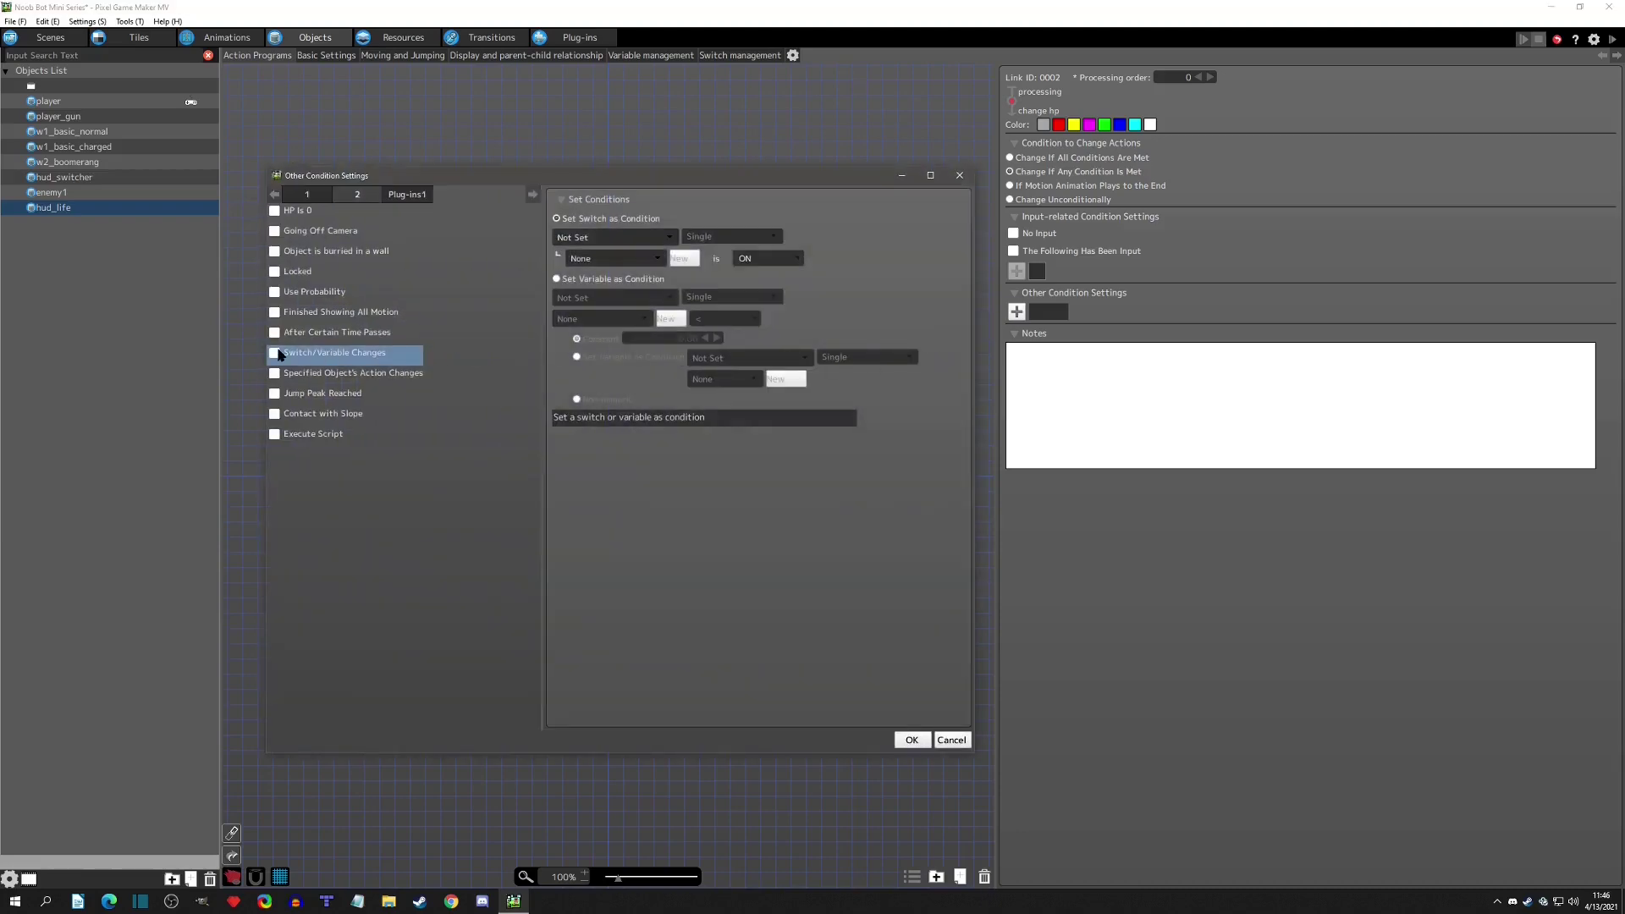
{"action": "left_click", "coordinate": [274, 353]}
{"action": "left_click", "coordinate": [580, 279]}
{"action": "left_click", "coordinate": [601, 297]}
{"action": "left_click", "coordinate": [599, 322]}
{"action": "left_click", "coordinate": [599, 320]}
{"action": "scroll", "coordinate": [613, 474], "scroll_direction": "down", "scroll_amount": 4}
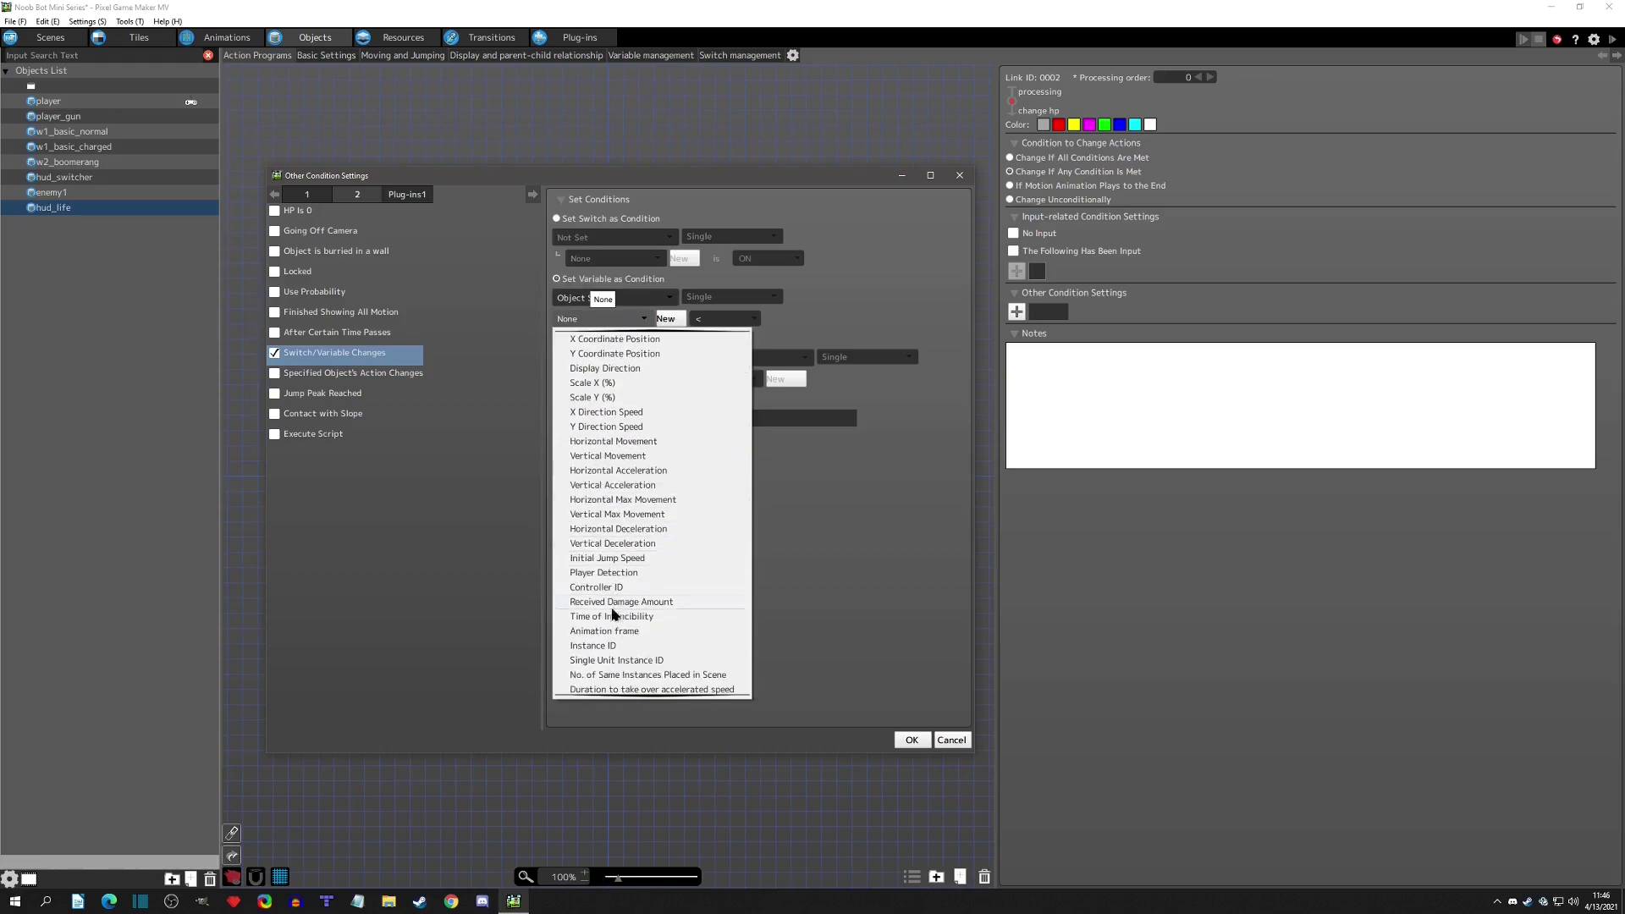
{"action": "left_click", "coordinate": [612, 631]}
{"action": "left_click", "coordinate": [718, 322]}
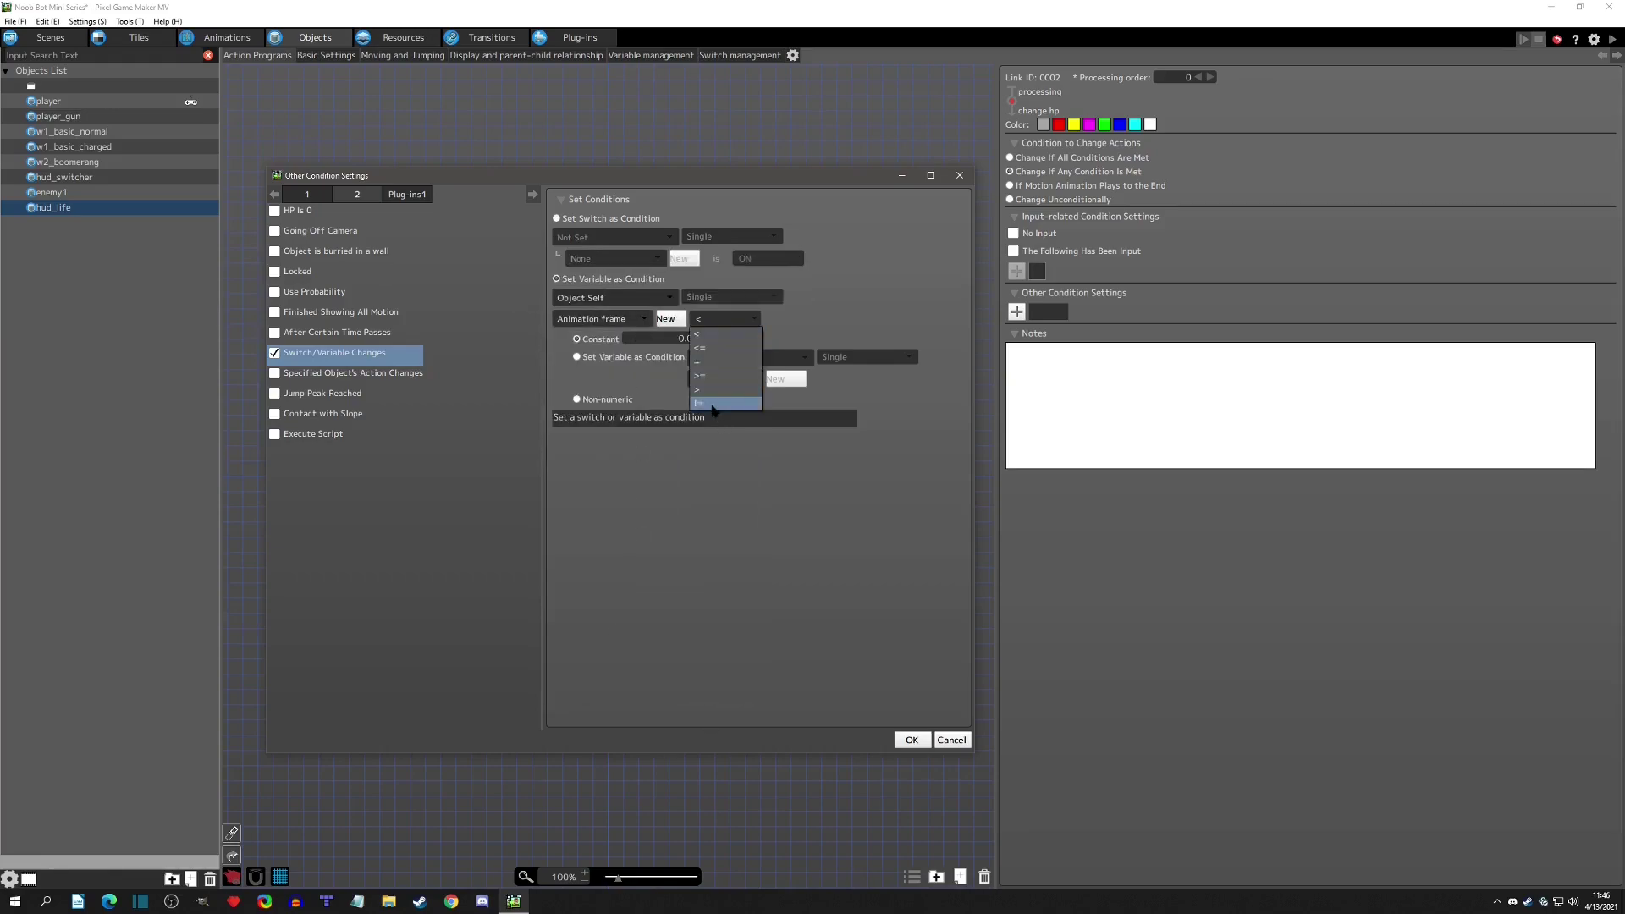
{"action": "left_click", "coordinate": [714, 404]}
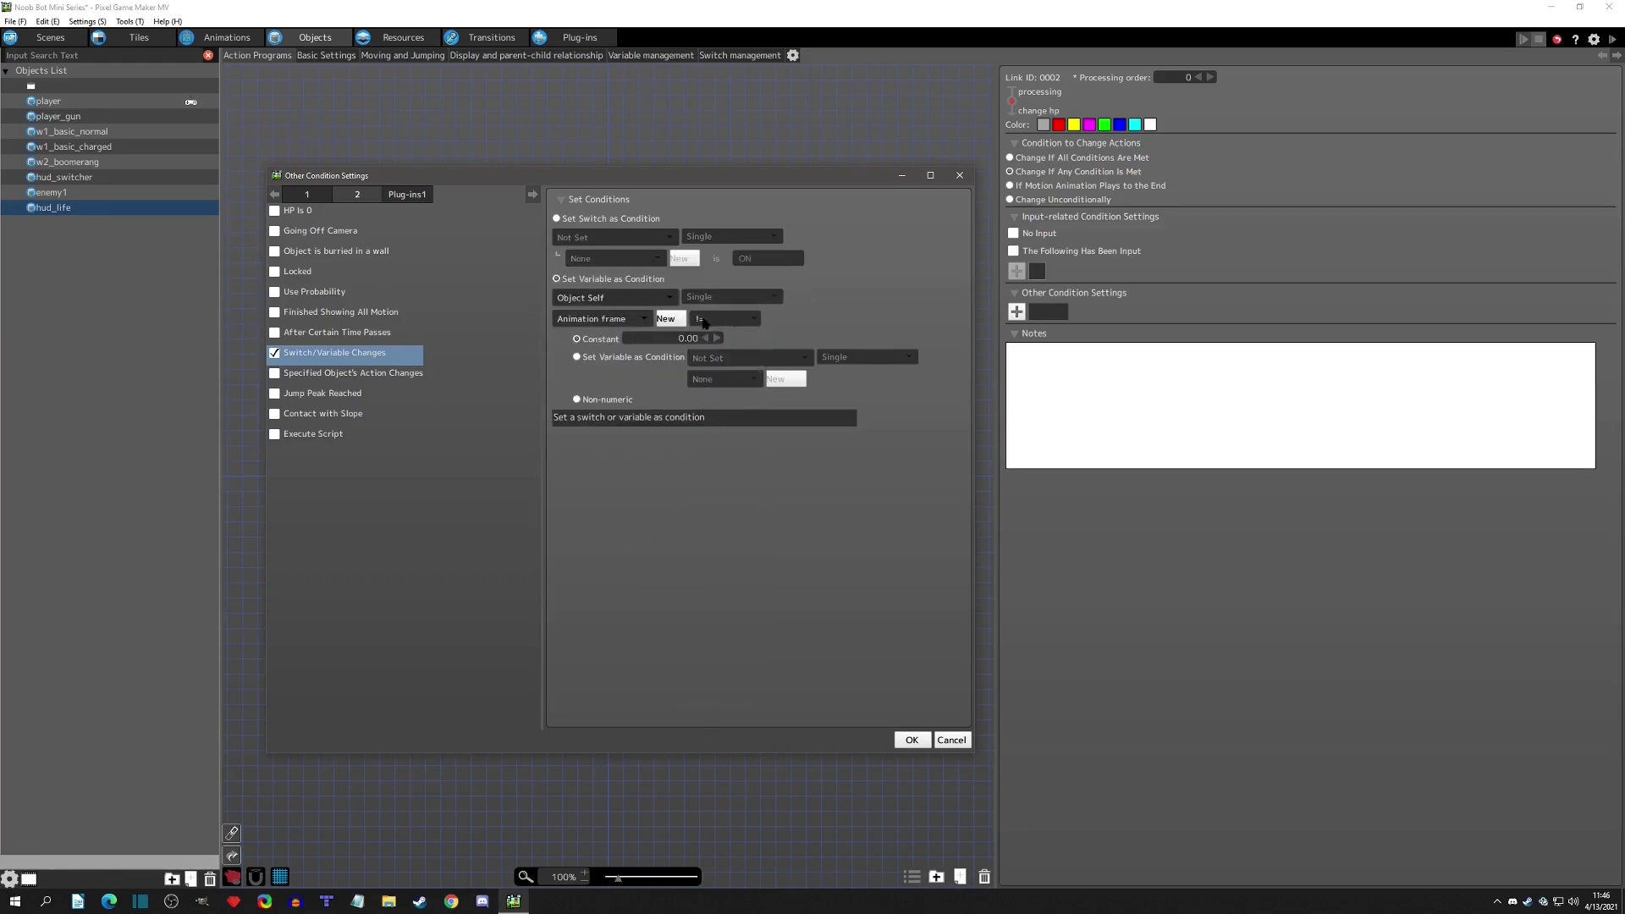
Compare that Animation frame against the player's HP variable and confirm the condition.
{"action": "left_click", "coordinate": [618, 358]}
{"action": "left_click", "coordinate": [734, 358]}
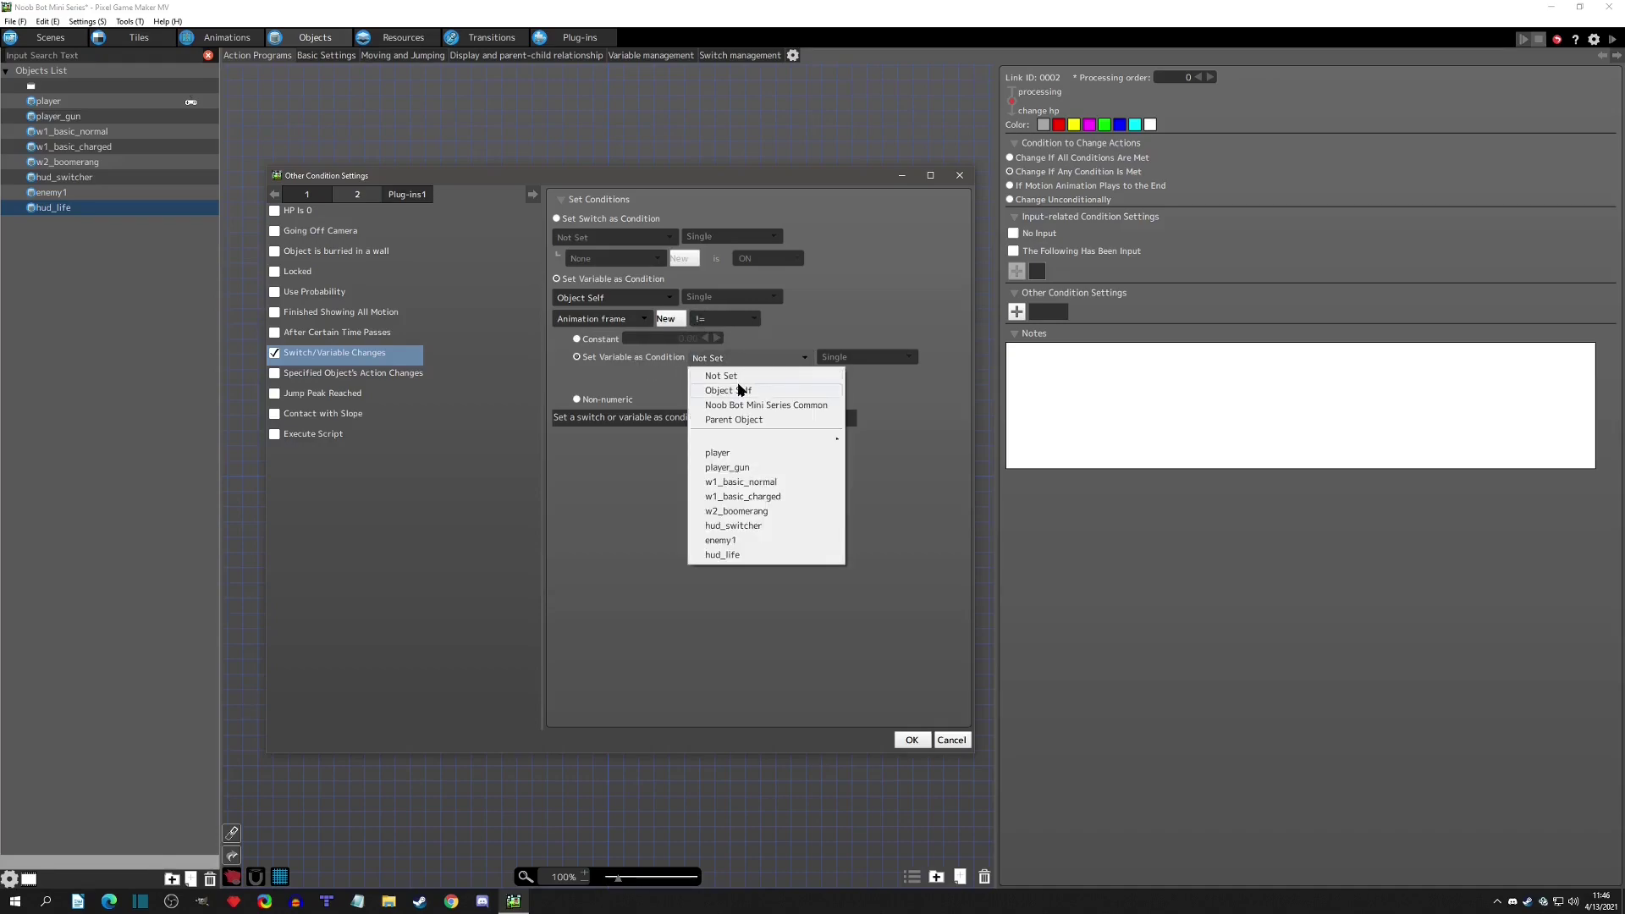
{"action": "left_click", "coordinate": [743, 456]}
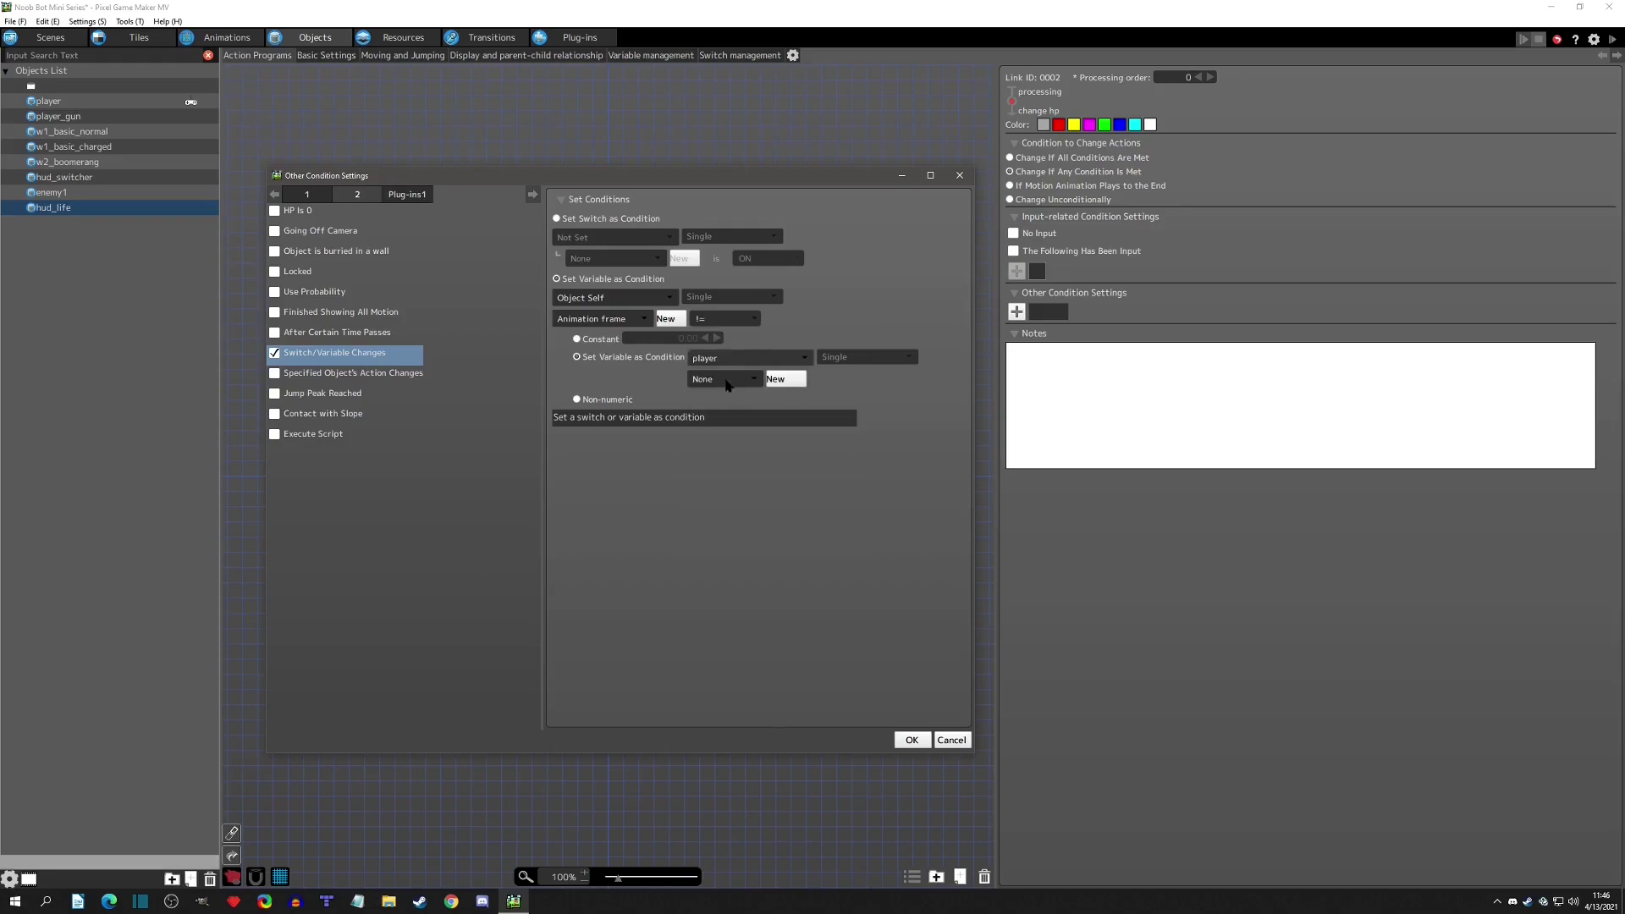
{"action": "left_click", "coordinate": [727, 378]}
{"action": "left_click", "coordinate": [730, 423]}
{"action": "left_click", "coordinate": [912, 740]}
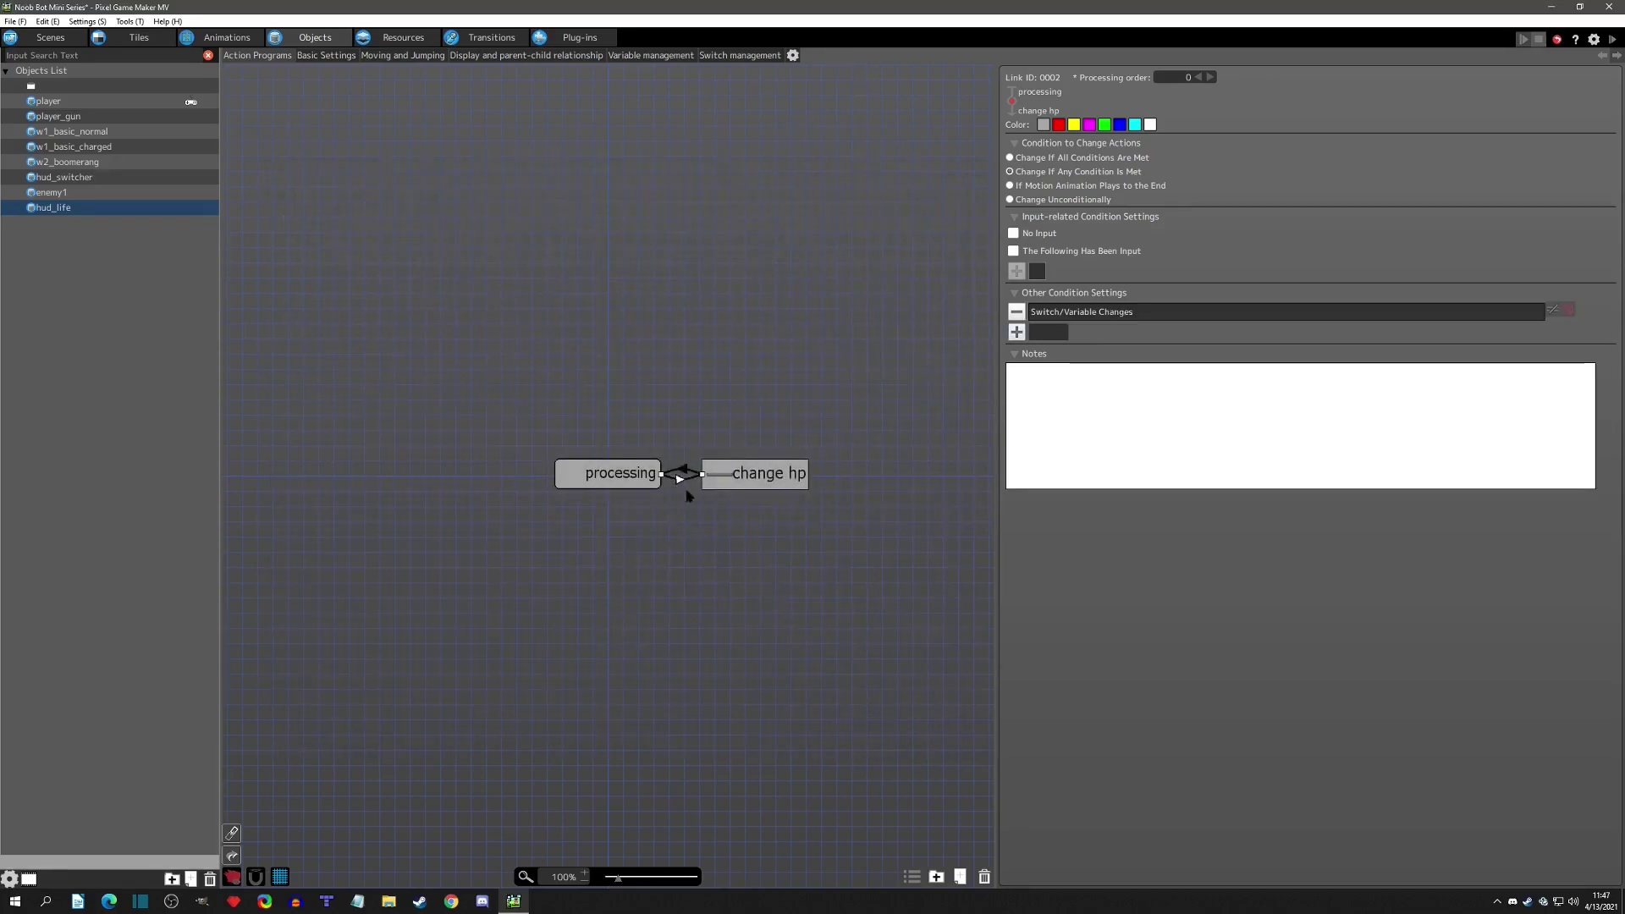
Select the change hp, processing and new link nodes to review the condition.
{"action": "left_click", "coordinate": [762, 478]}
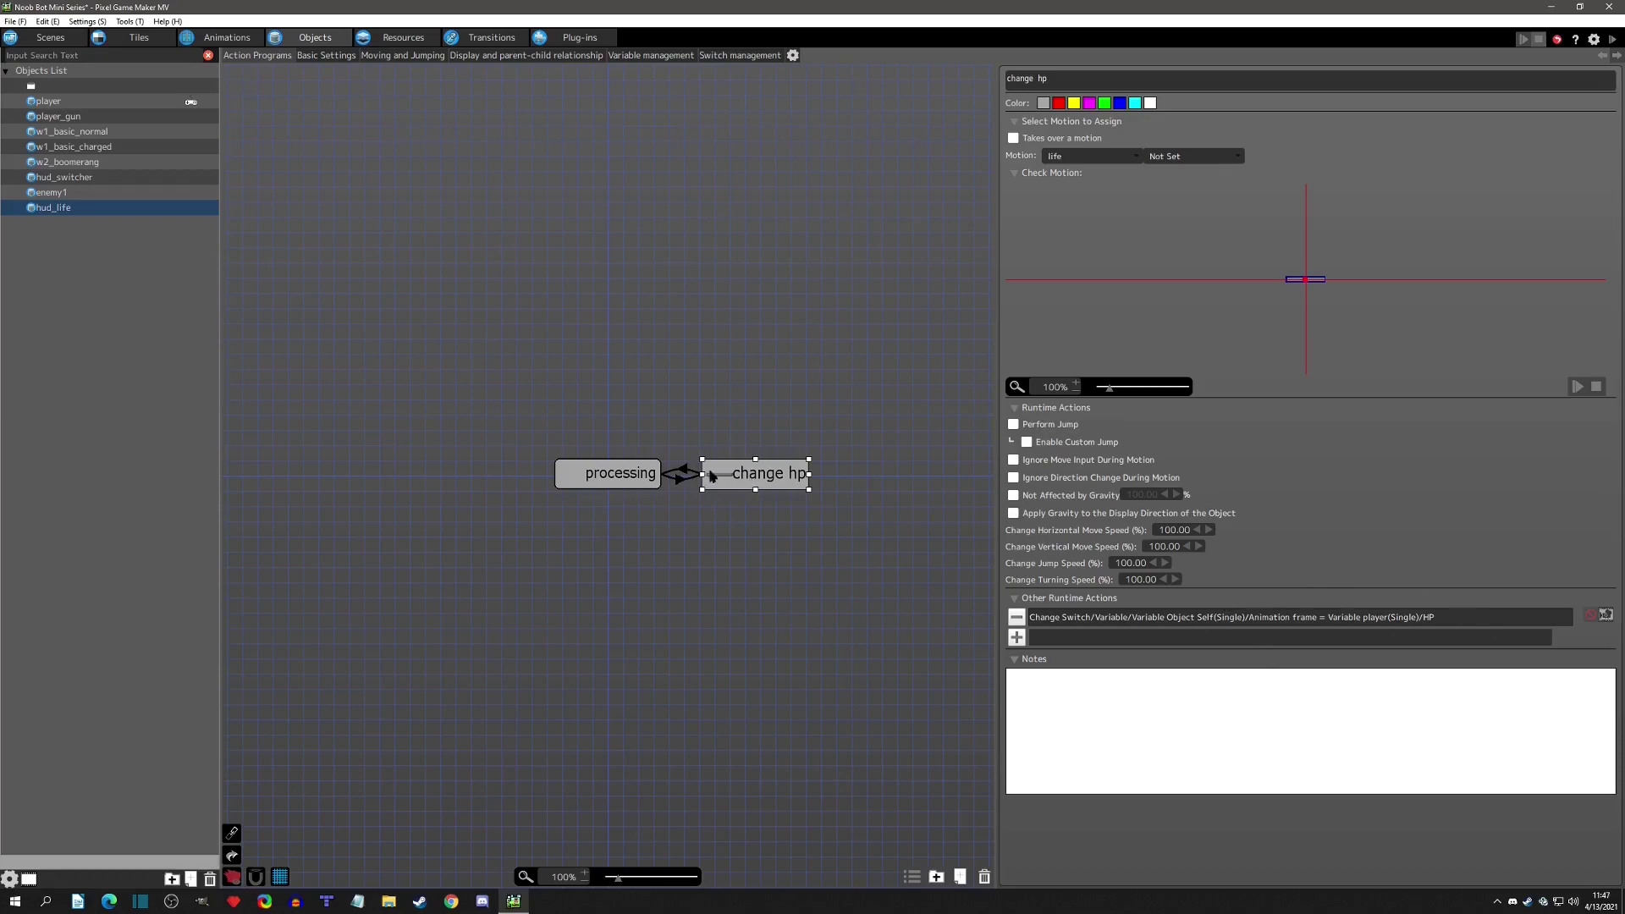
{"action": "left_click", "coordinate": [623, 476]}
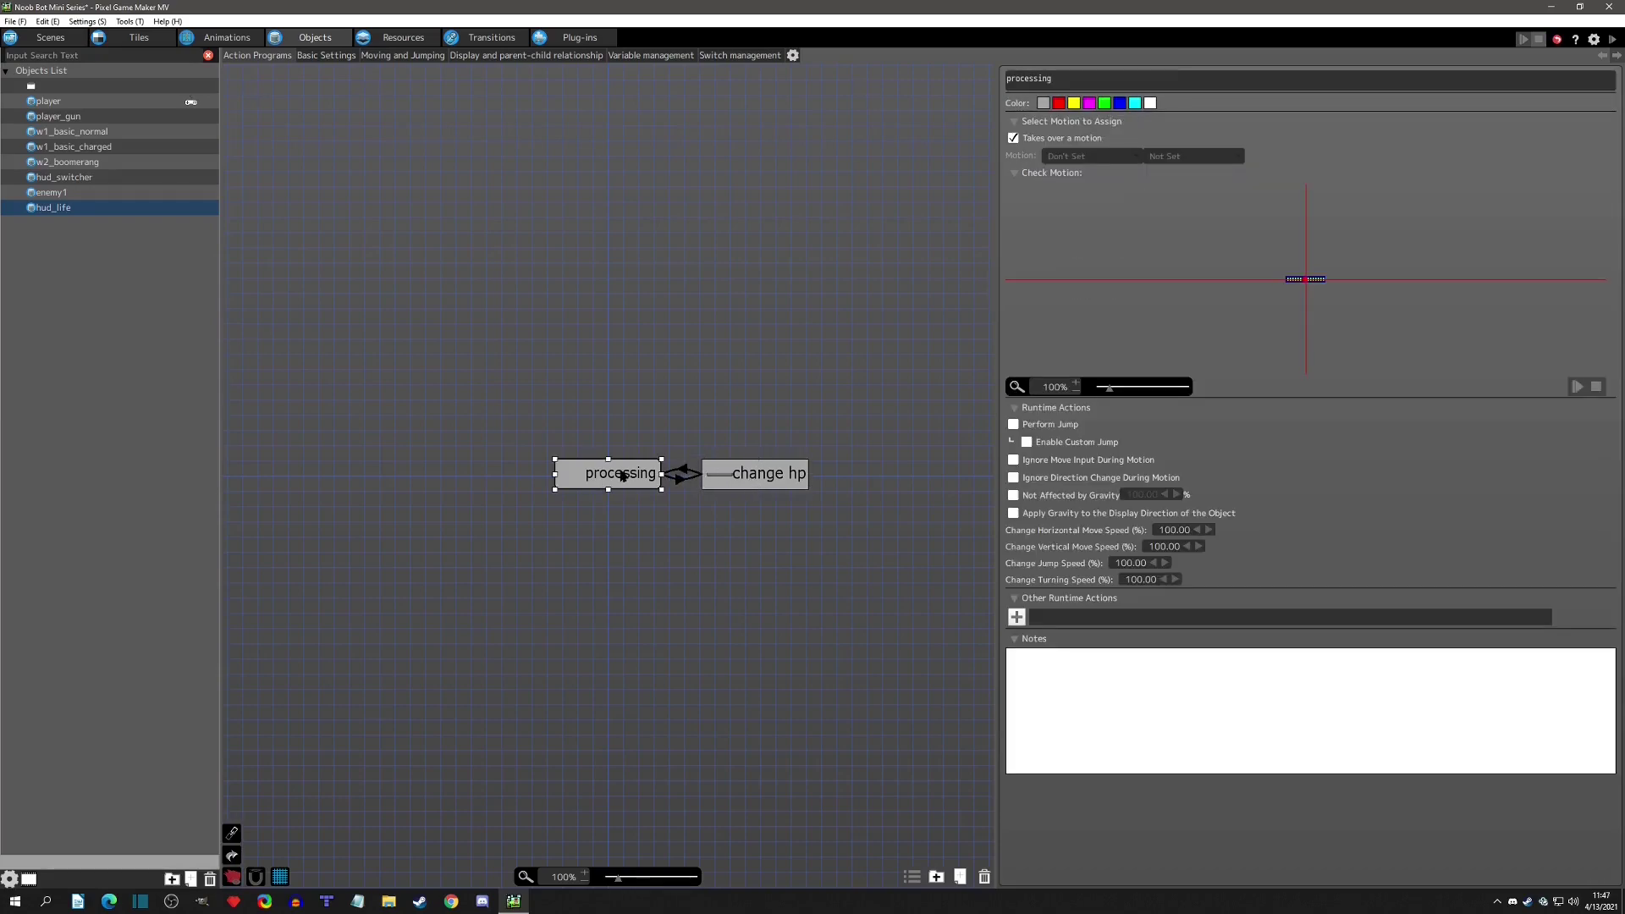
{"action": "left_click", "coordinate": [677, 480]}
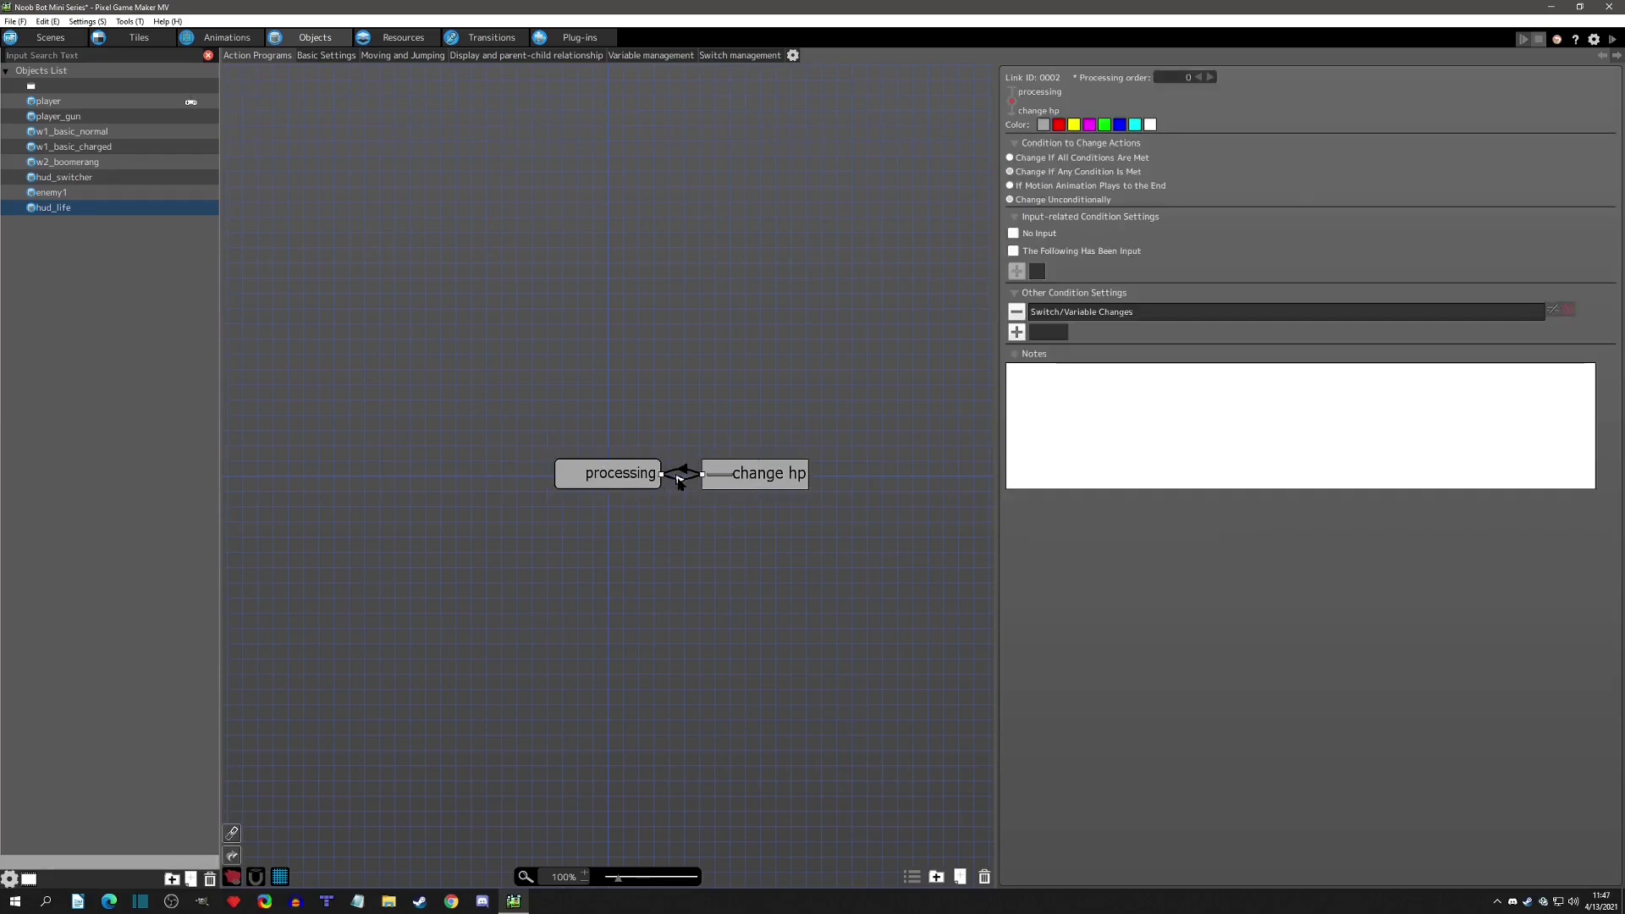
{"action": "left_click", "coordinate": [731, 481]}
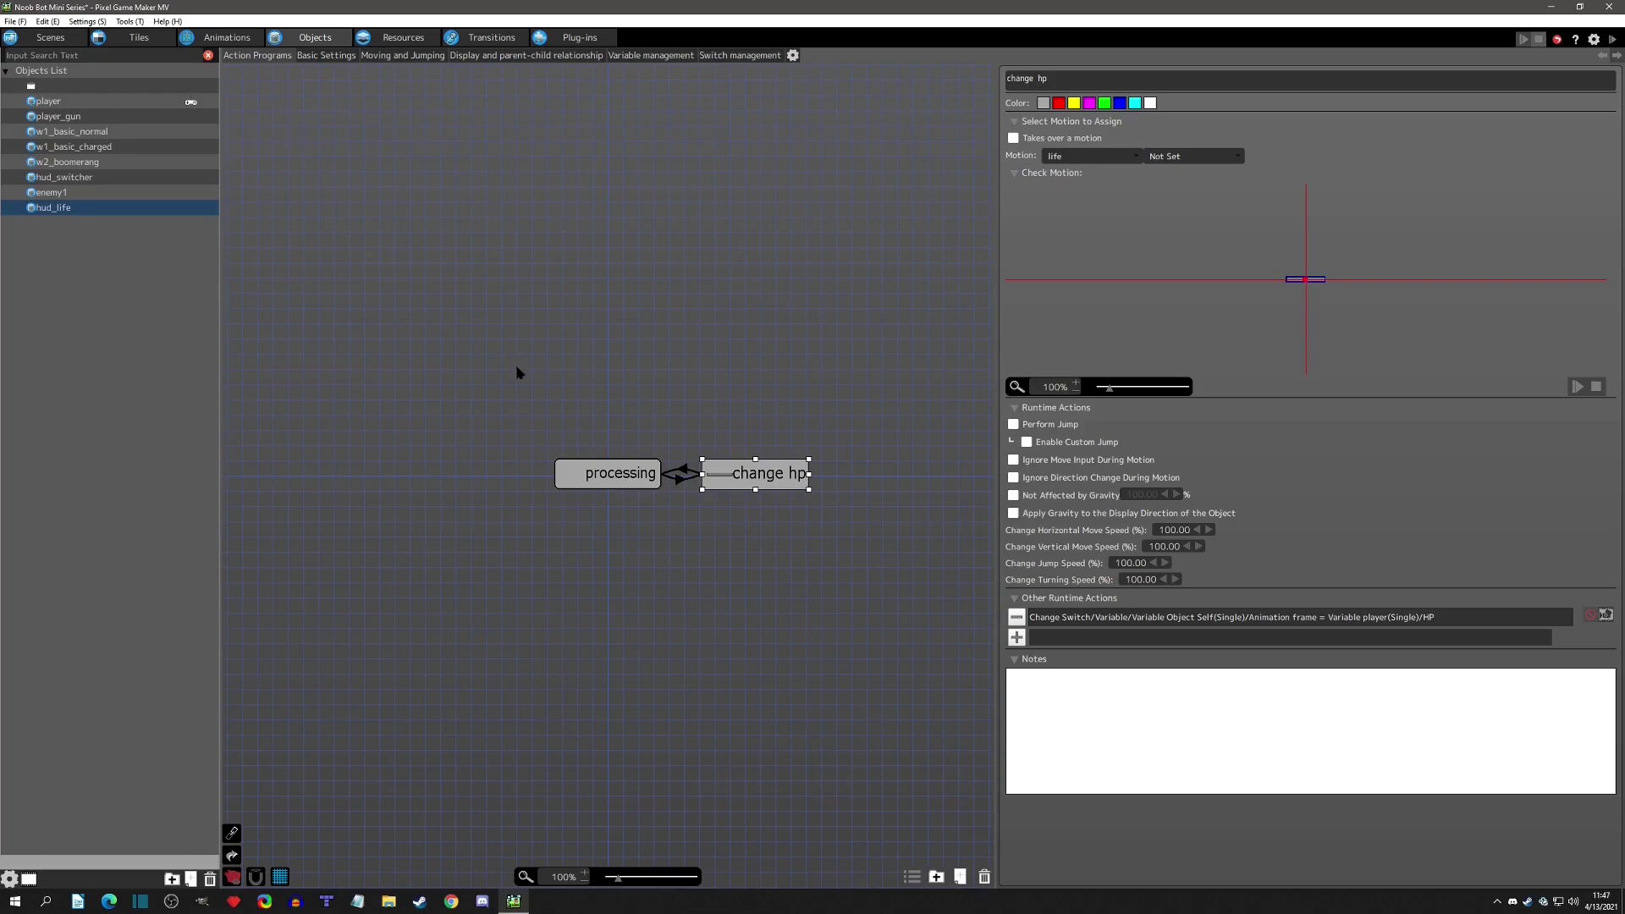
Place a hud_life instance near the top of the scene on the Above layer.
{"action": "left_click", "coordinate": [52, 38]}
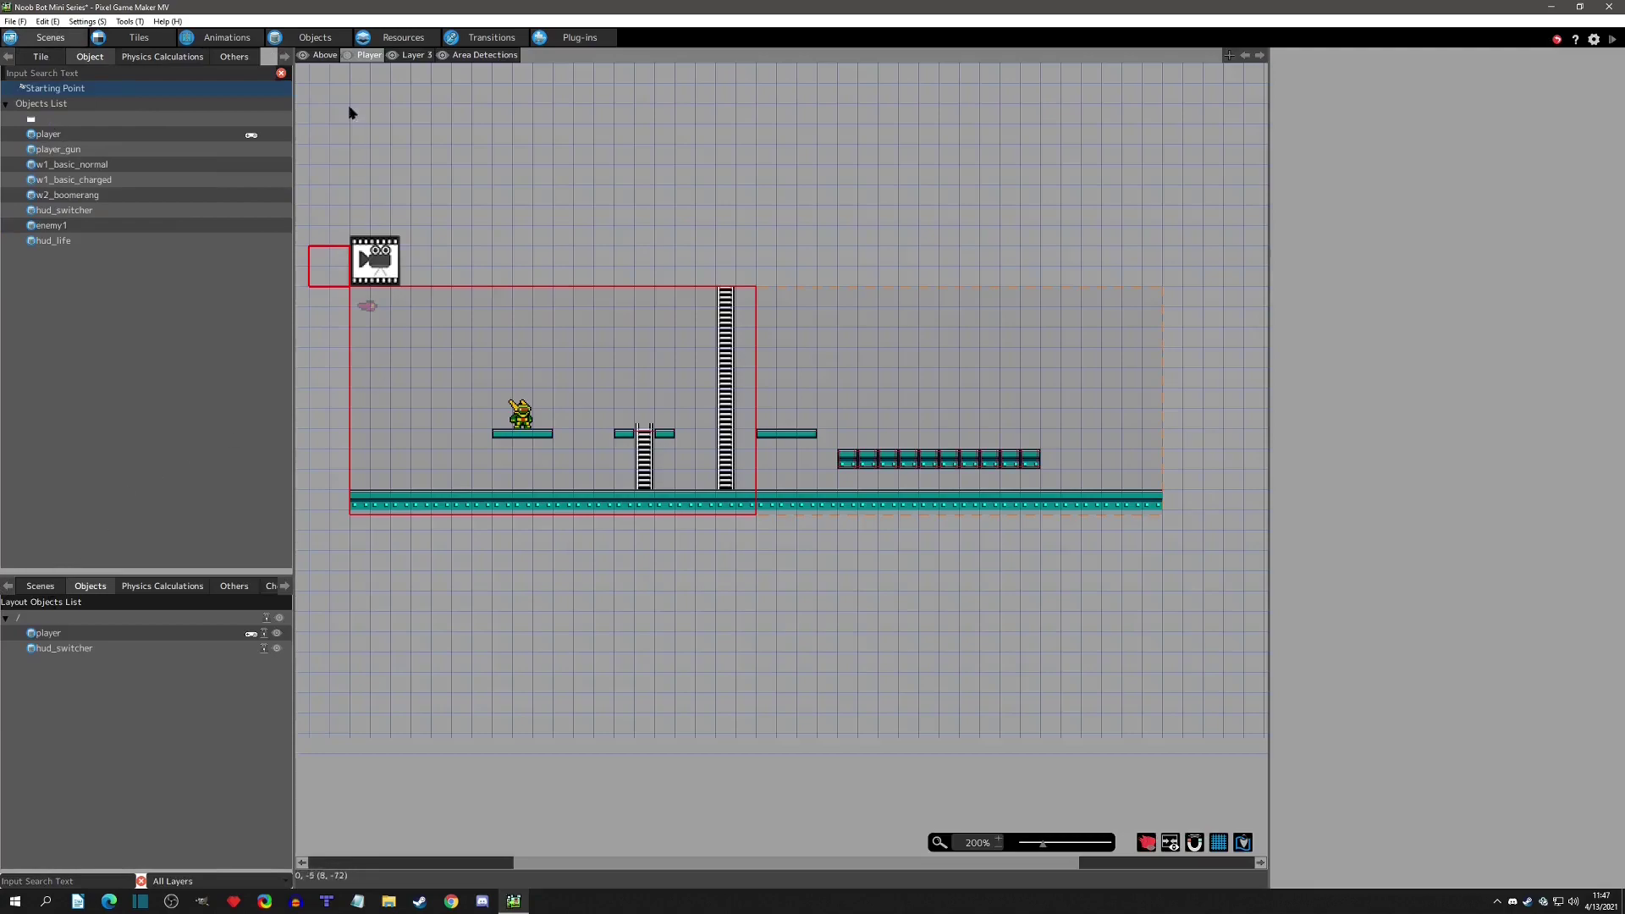
{"action": "left_click", "coordinate": [326, 55]}
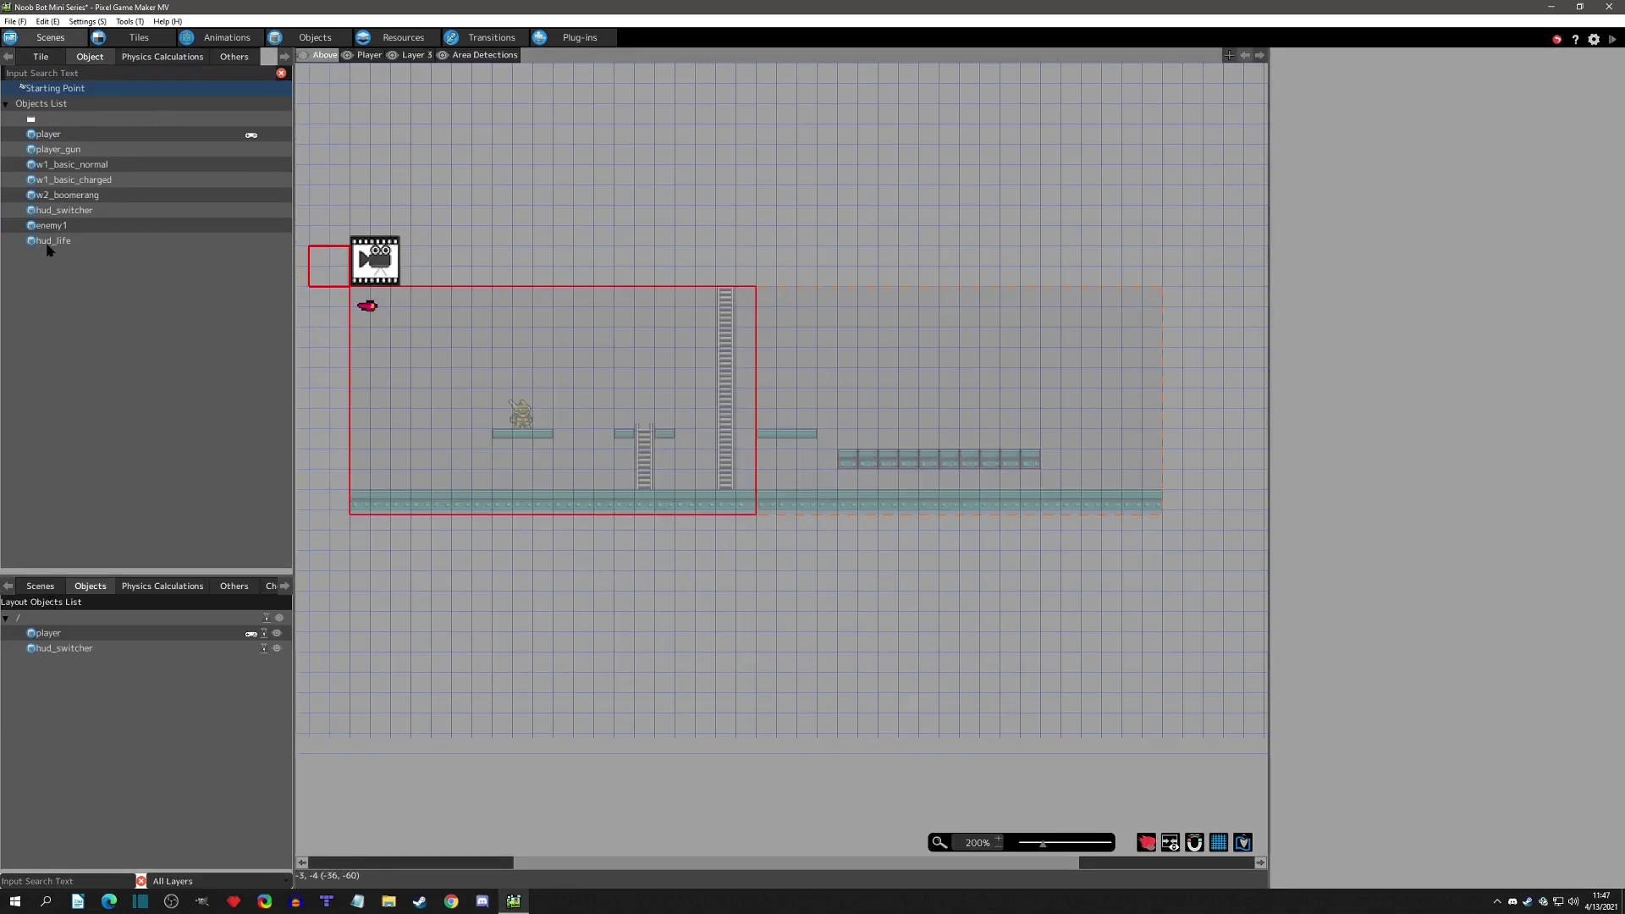
{"action": "left_click_drag", "start_coordinate": [53, 241], "coordinate": [550, 331]}
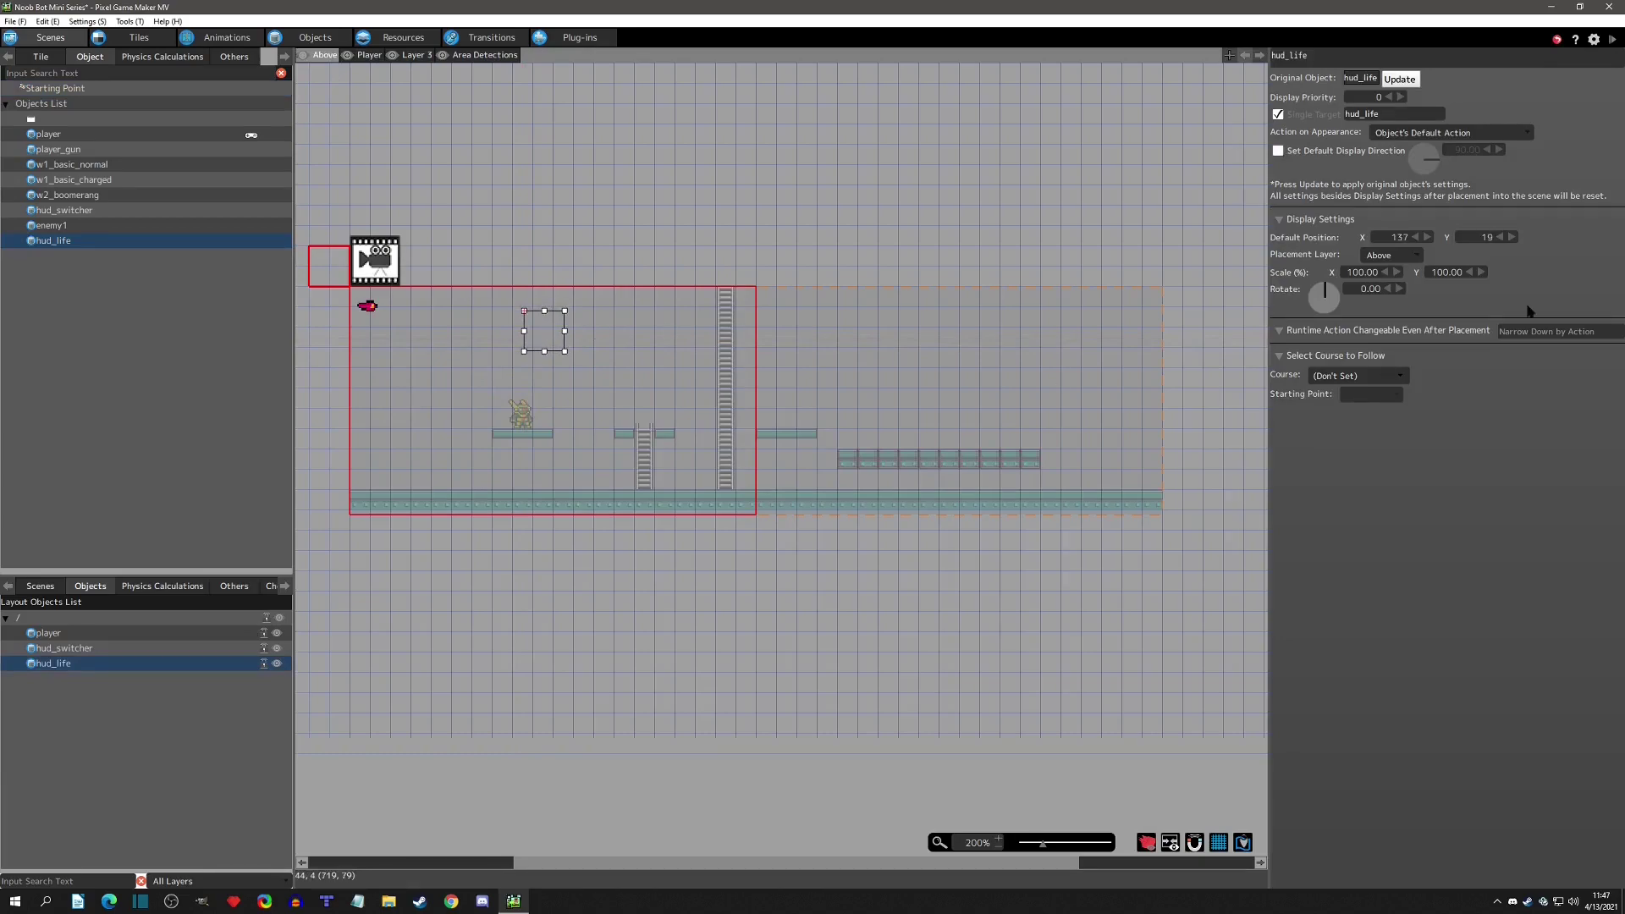
{"action": "left_click", "coordinate": [1408, 258]}
{"action": "left_click", "coordinate": [1399, 269]}
Try change hp as the Action on Appearance, nudge the bar, then revert to the default.
{"action": "left_click", "coordinate": [1403, 135]}
{"action": "left_click", "coordinate": [1409, 176]}
{"action": "mouse_move", "coordinate": [519, 308]}
{"action": "left_mouse_down"}
{"action": "mouse_move", "coordinate": [542, 311]}
{"action": "mouse_move", "coordinate": [512, 313]}
{"action": "left_mouse_up"}
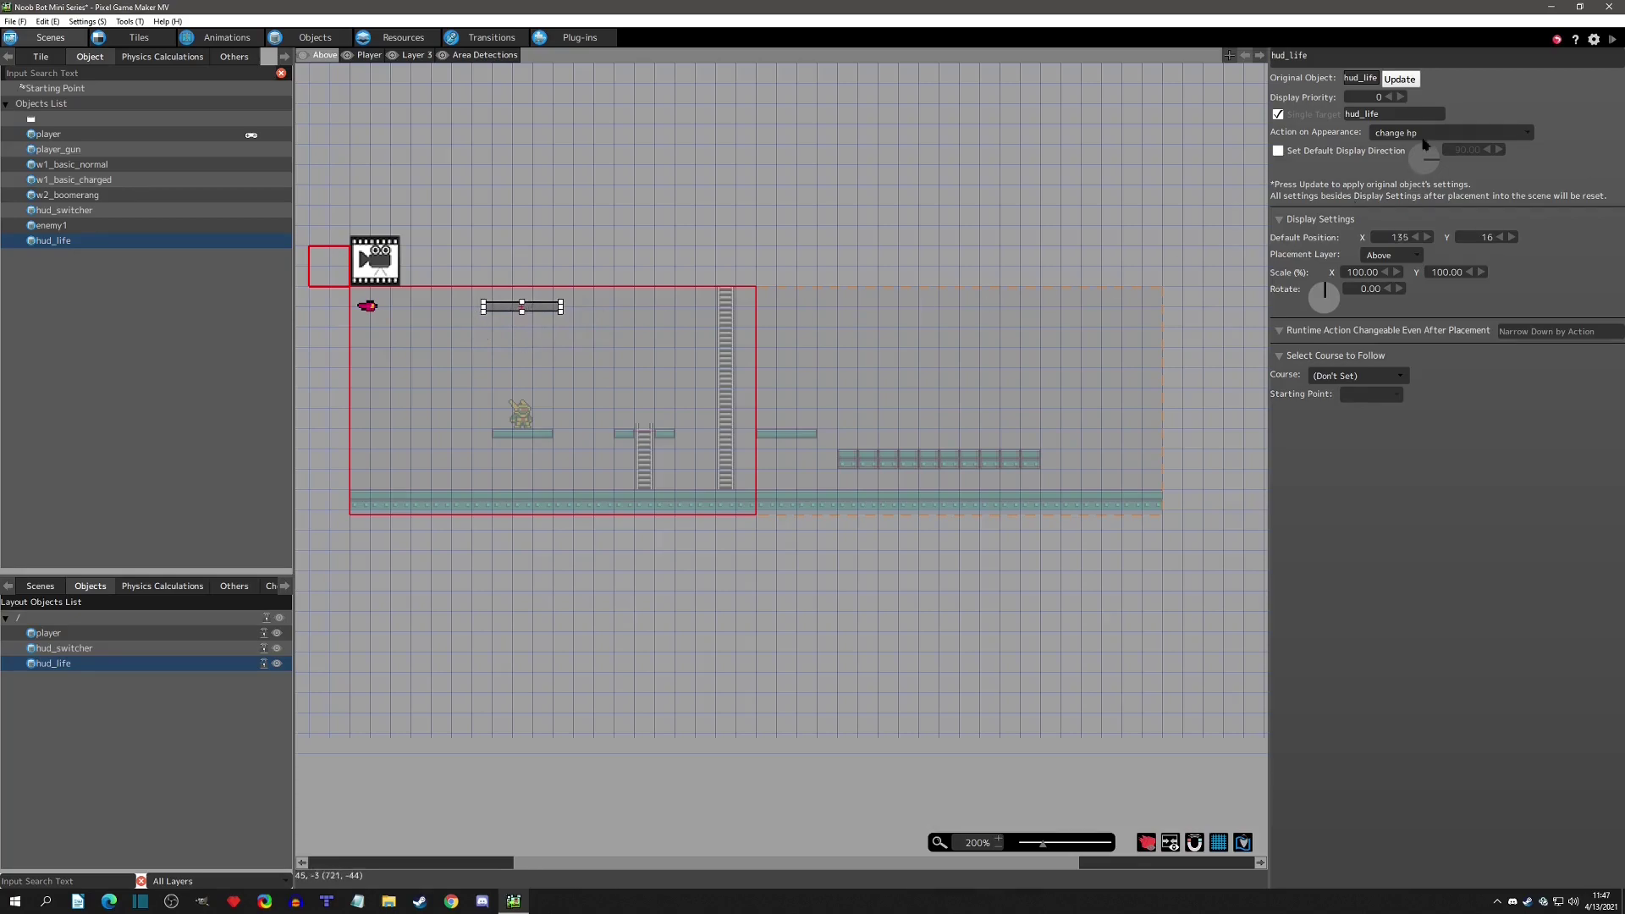
{"action": "left_click", "coordinate": [1412, 133]}
{"action": "left_click", "coordinate": [1408, 148]}
{"action": "left_click", "coordinate": [1401, 133]}
{"action": "left_click", "coordinate": [1399, 133]}
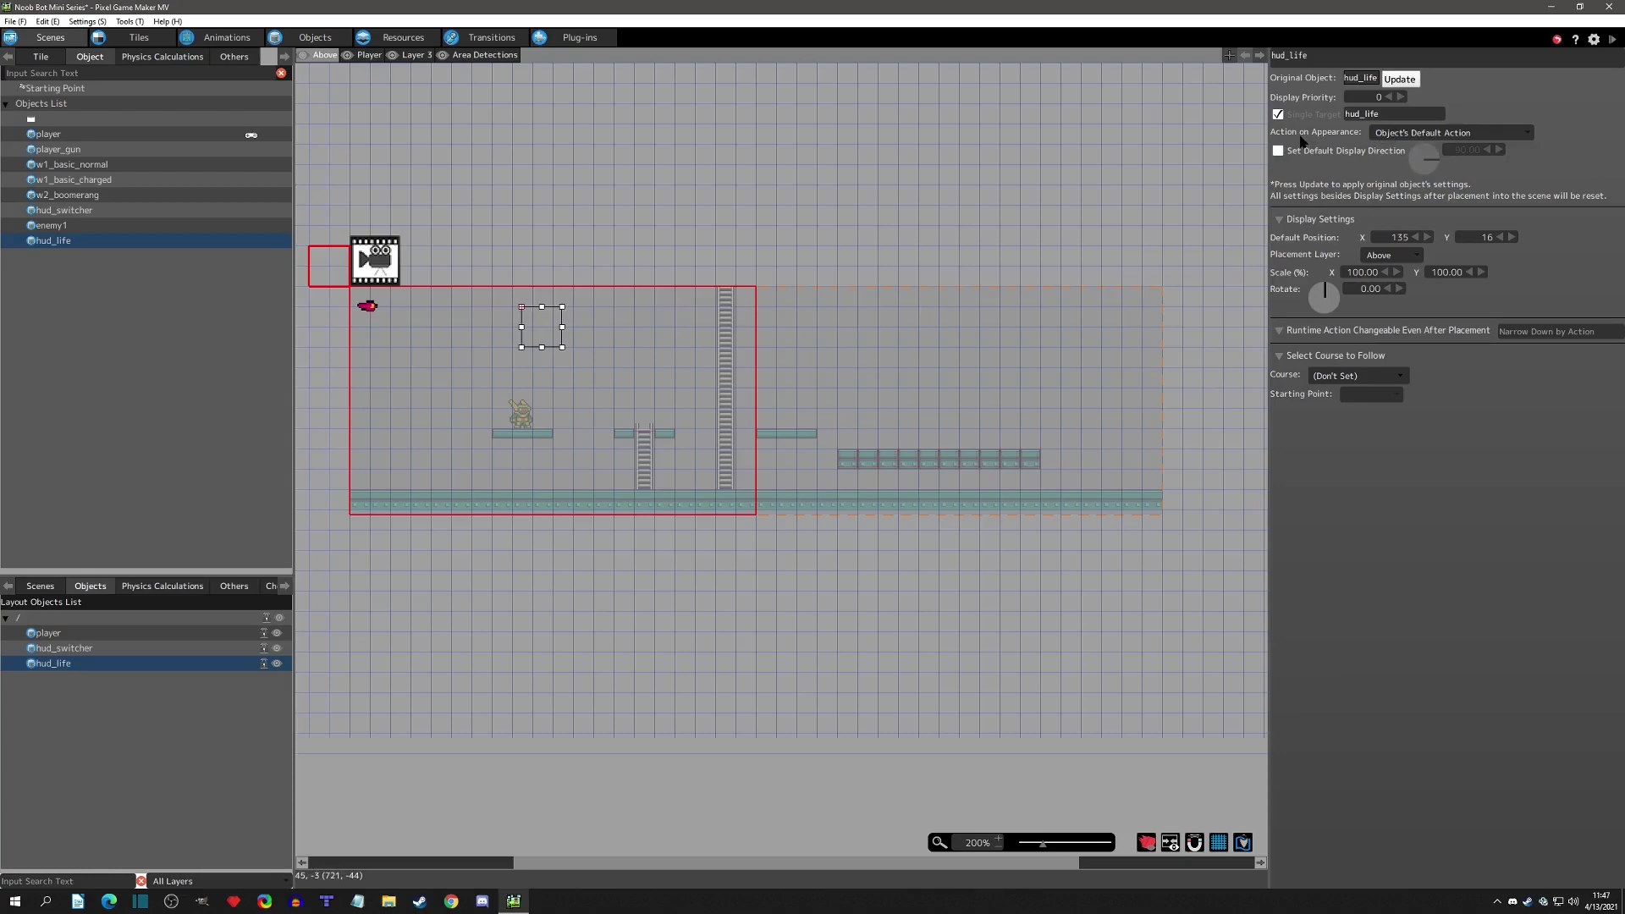
{"action": "left_click", "coordinate": [1410, 133]}
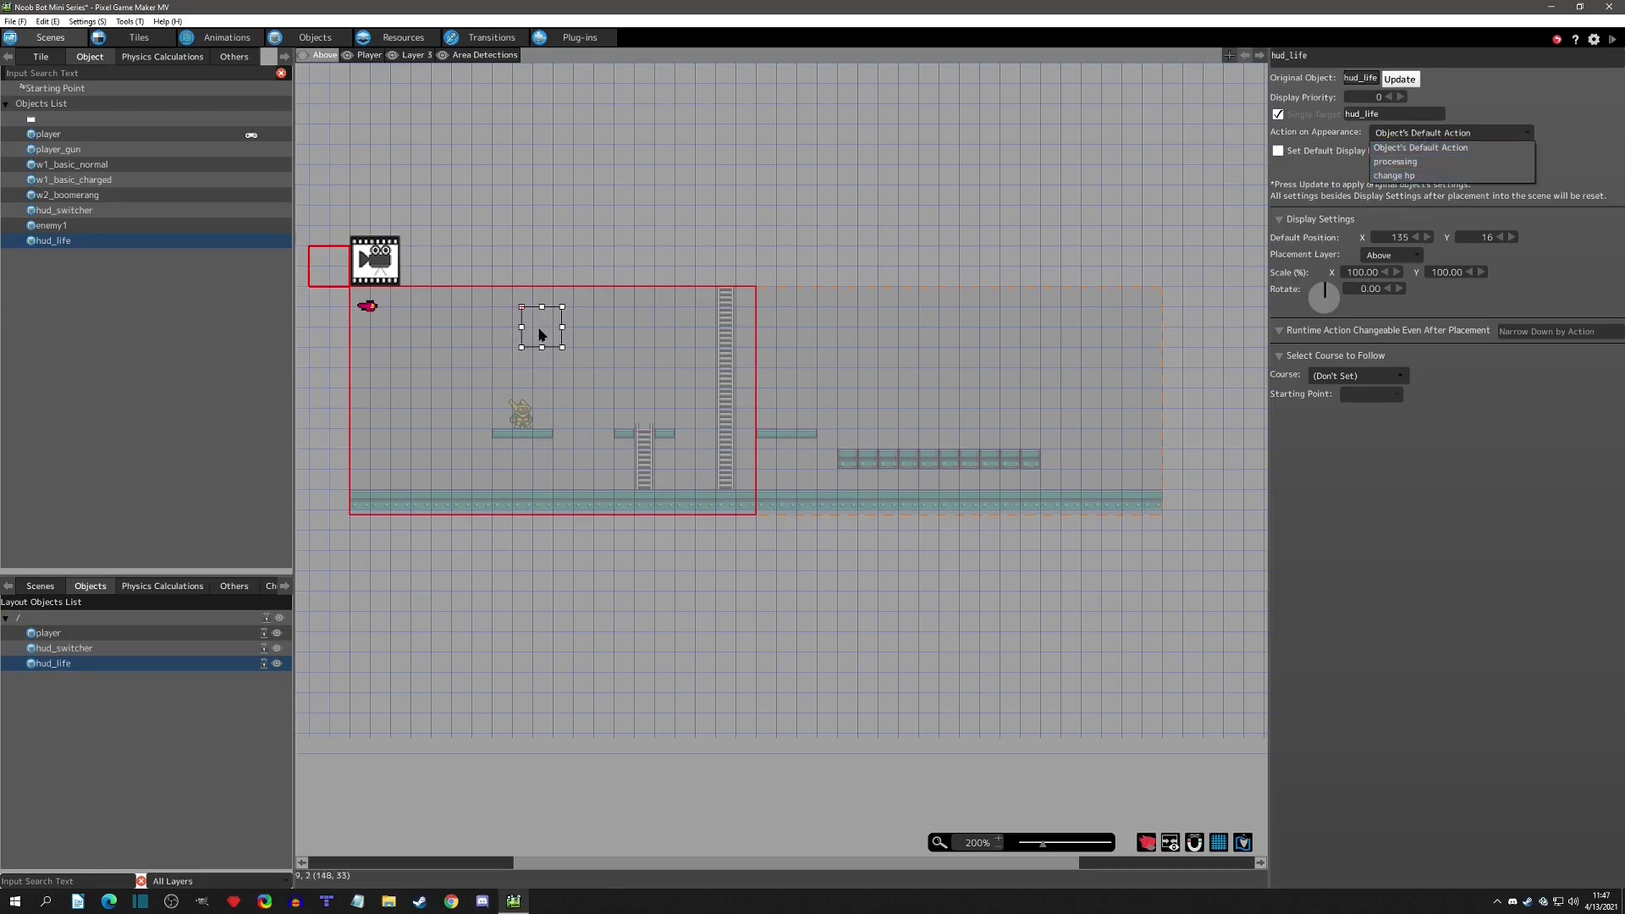
{"action": "left_click", "coordinate": [1394, 176]}
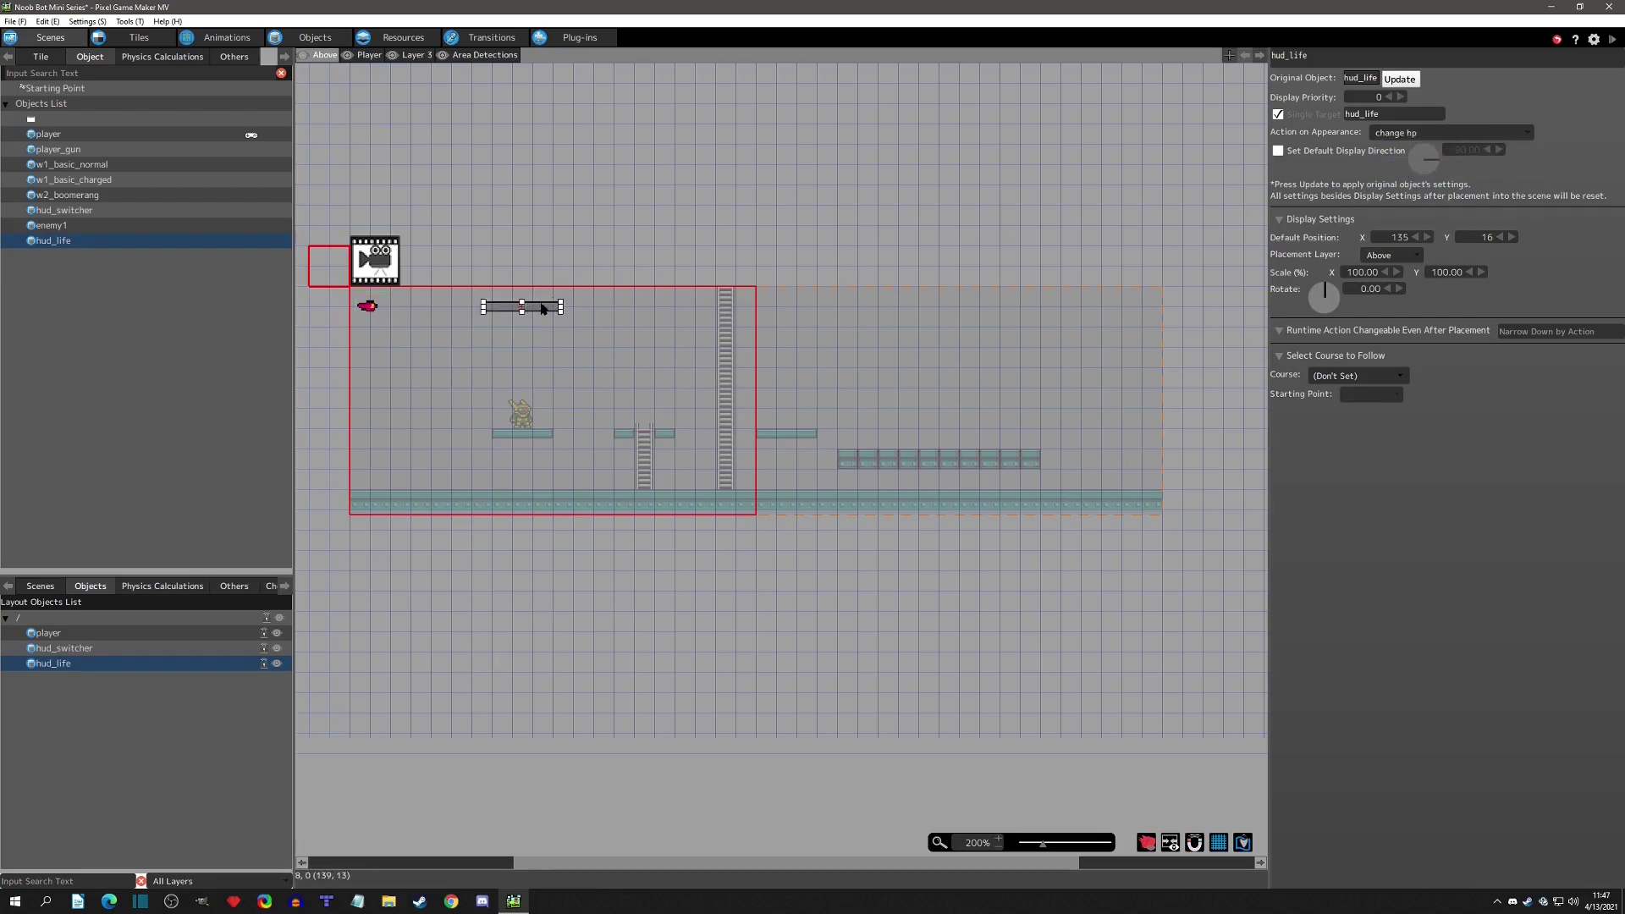
{"action": "left_click", "coordinate": [1395, 133]}
{"action": "left_click", "coordinate": [1388, 149]}
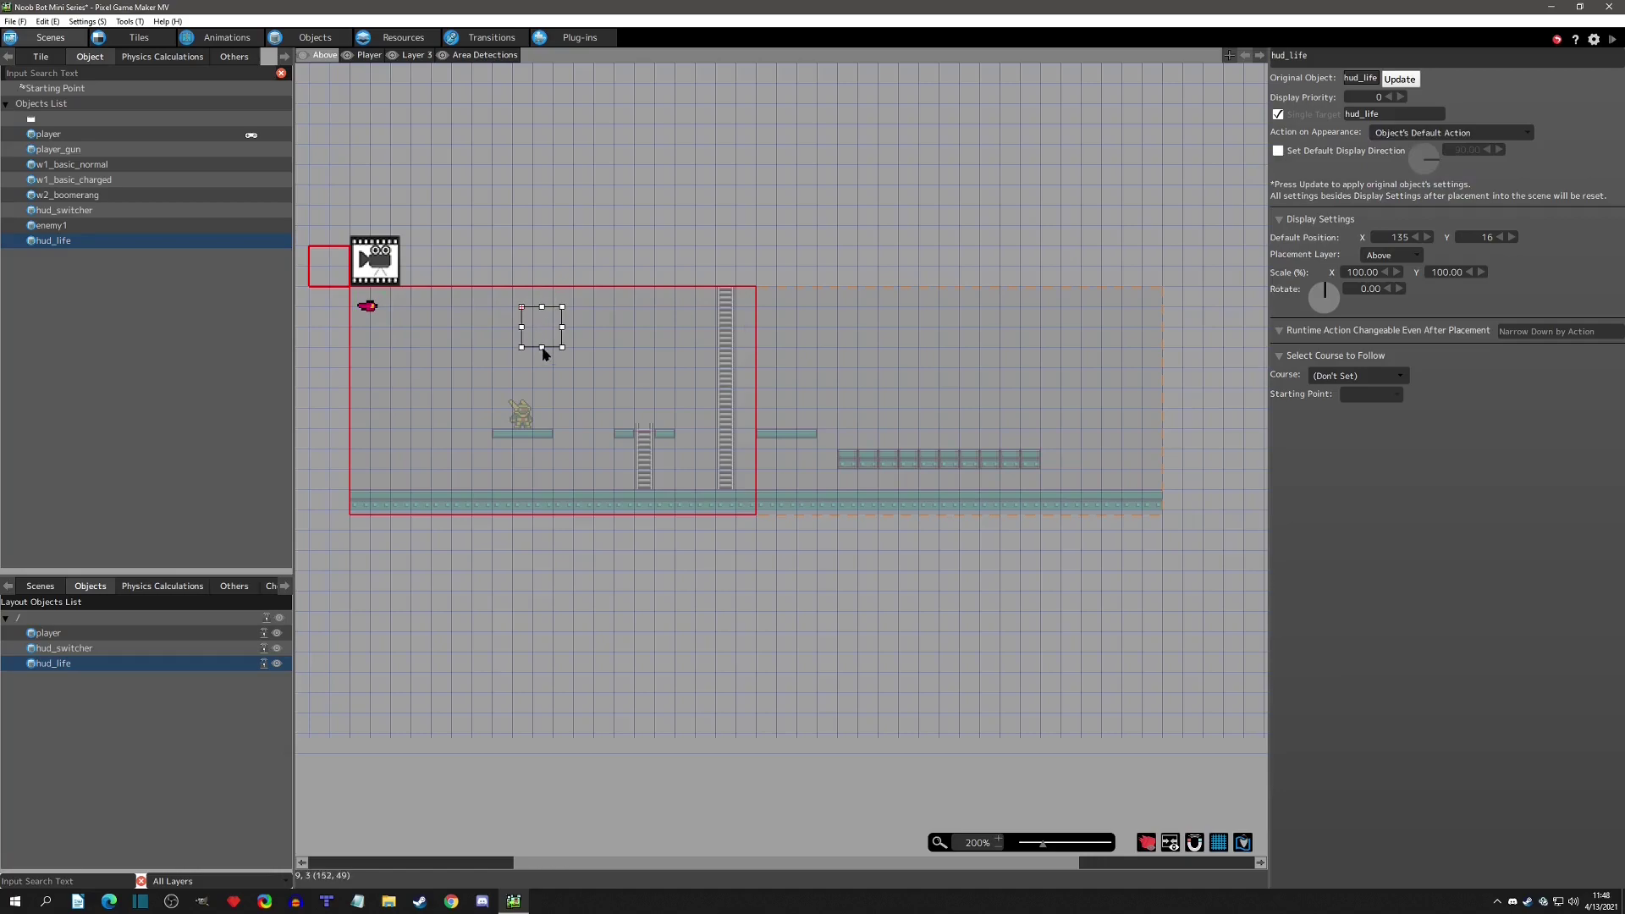
{"action": "left_click", "coordinate": [315, 37]}
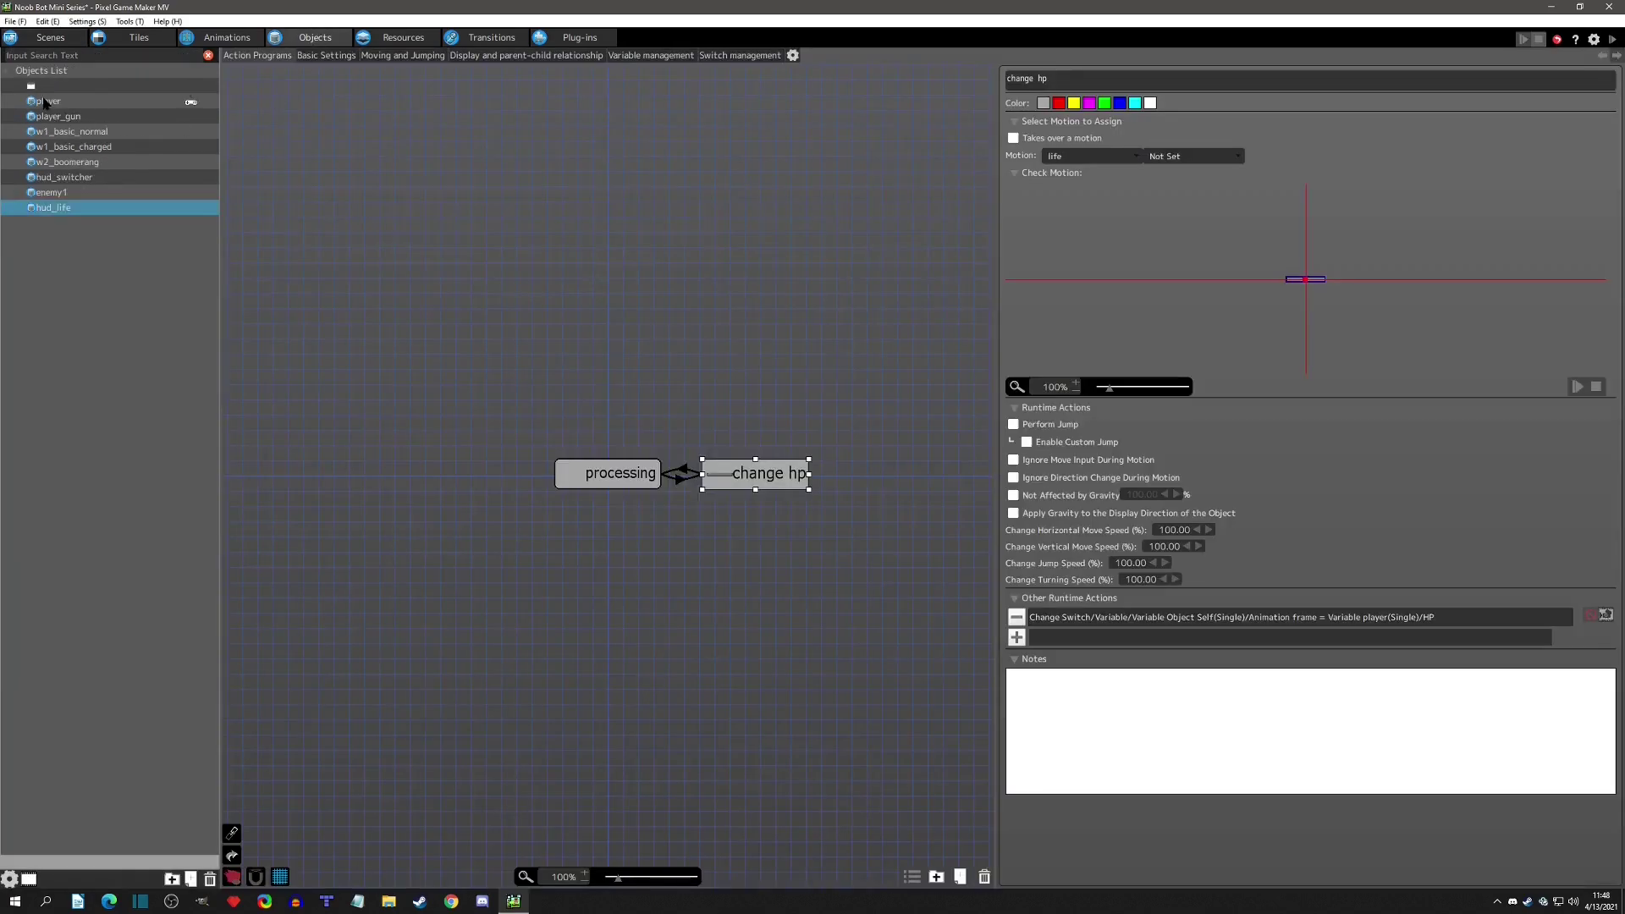
Check the player's HP 15 and Max HP 30 in Basic Settings, then start a test play.
{"action": "left_click", "coordinate": [81, 103]}
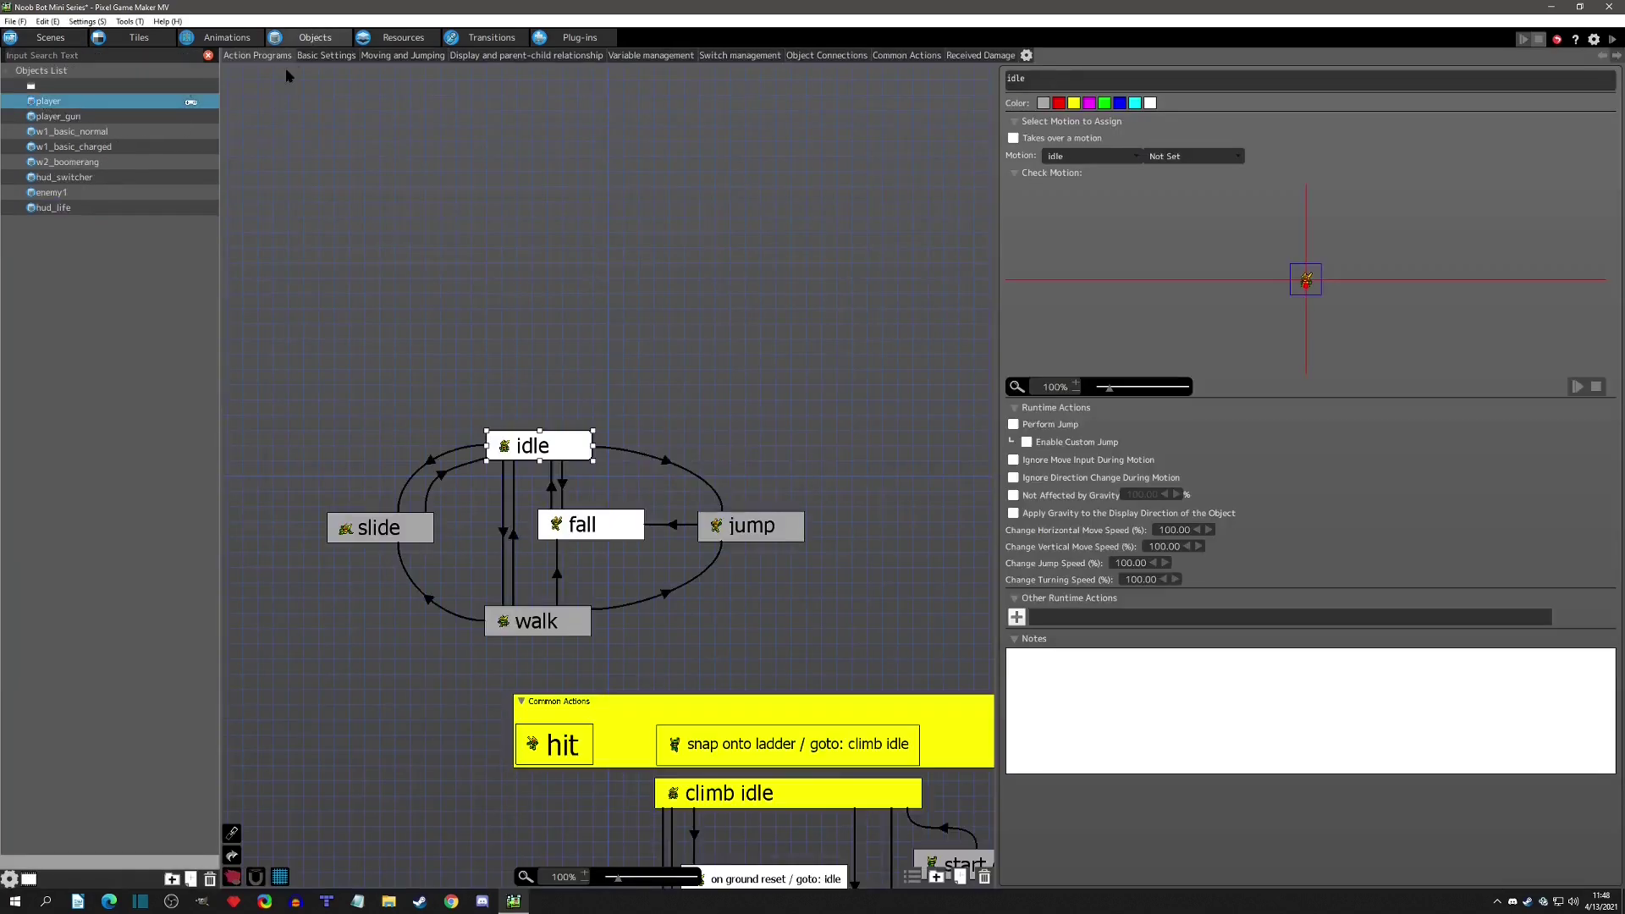
{"action": "left_click", "coordinate": [321, 56]}
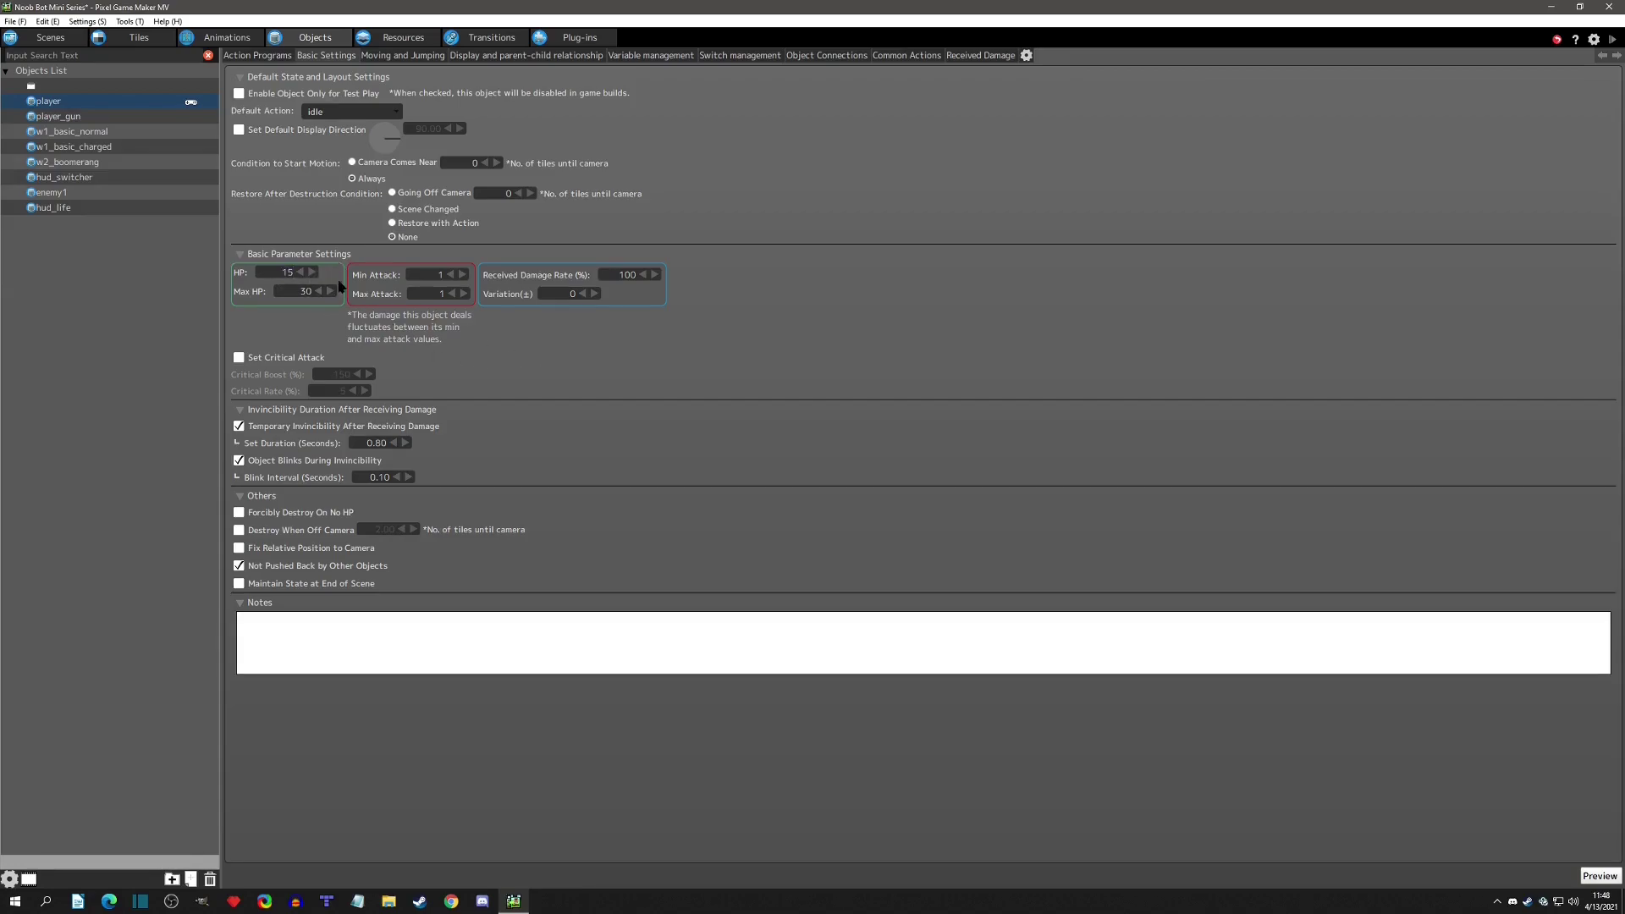
{"action": "left_click", "coordinate": [1613, 39]}
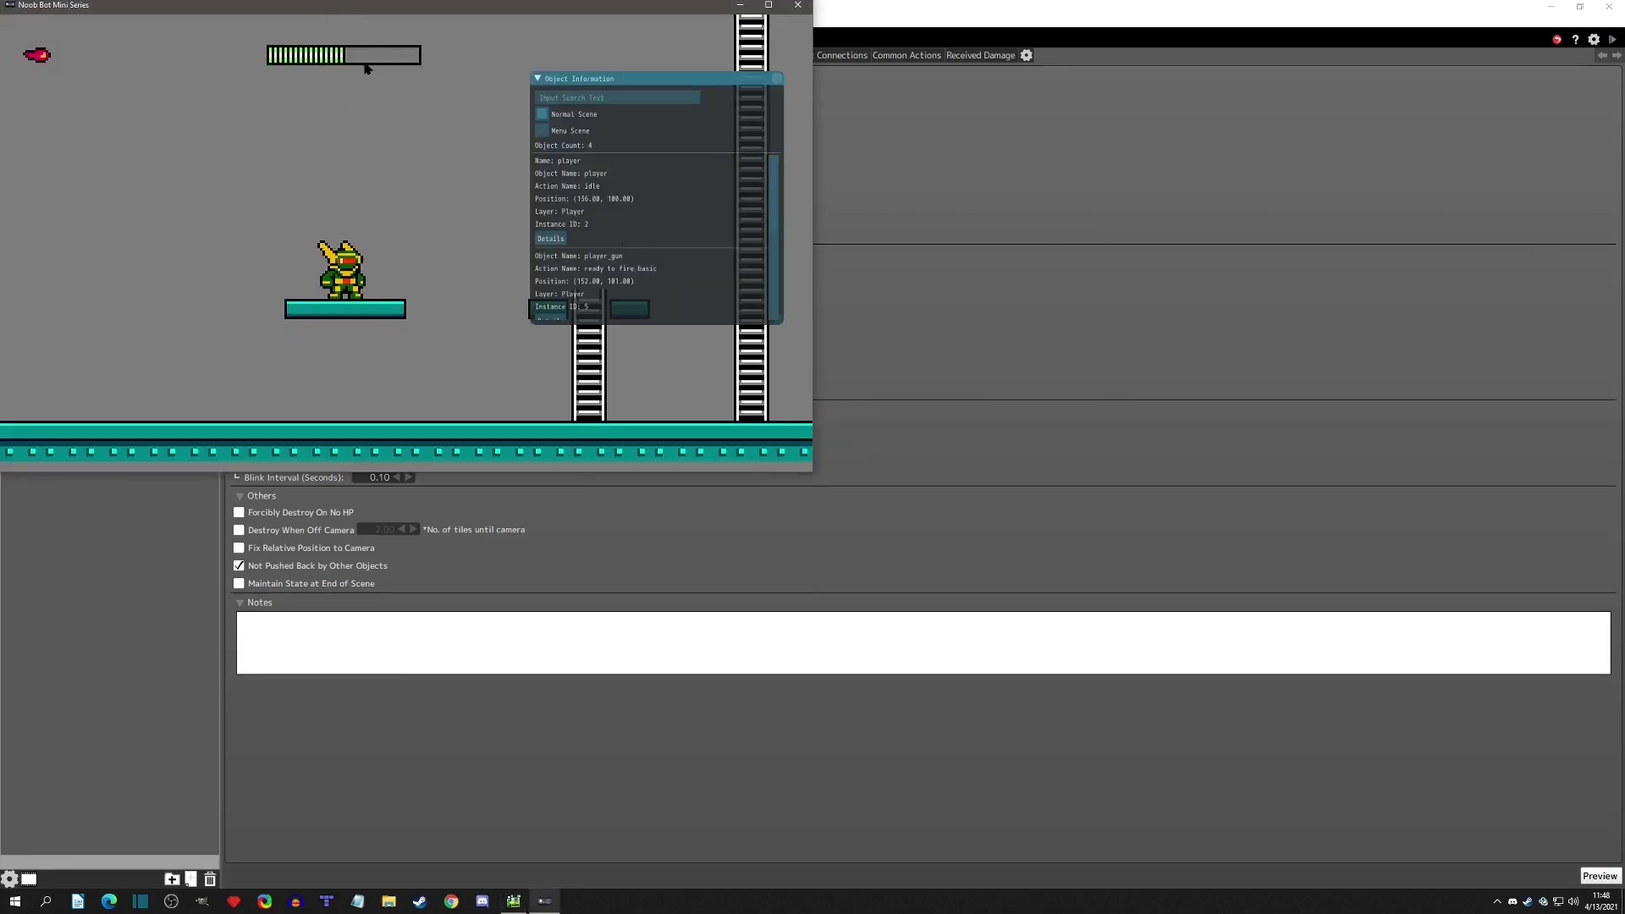
Open the player's details from Debug Object Info and arrange the panels at the top-left.
{"action": "left_click_drag", "start_coordinate": [613, 88], "coordinate": [613, 48]}
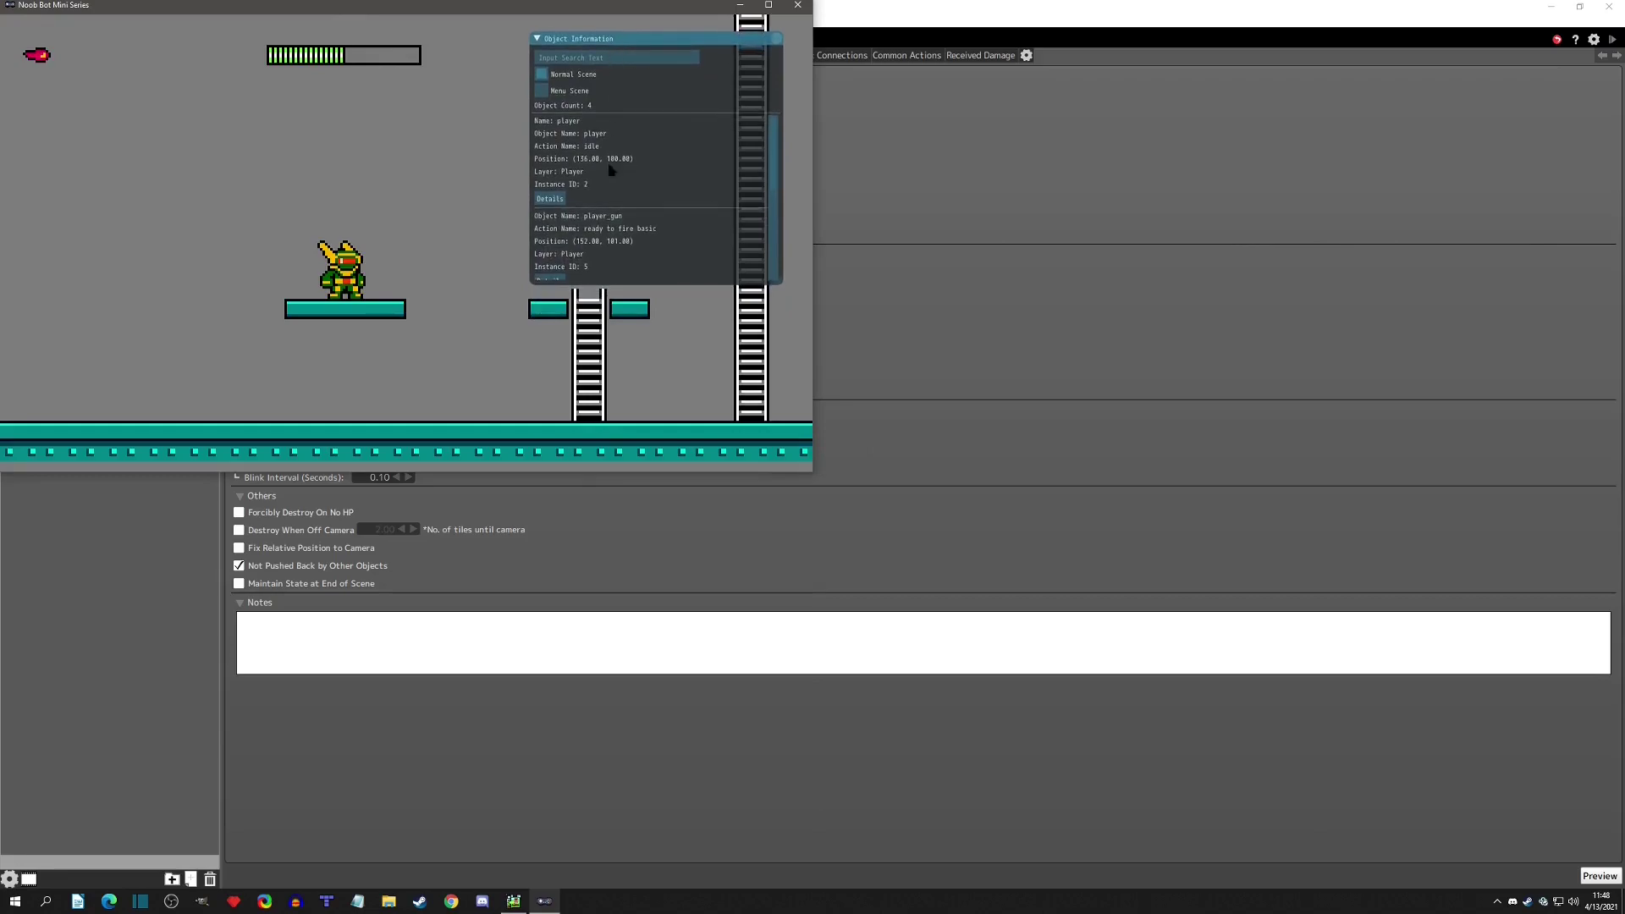
{"action": "left_click", "coordinate": [549, 199]}
{"action": "left_click_drag", "start_coordinate": [230, 253], "coordinate": [143, 95]}
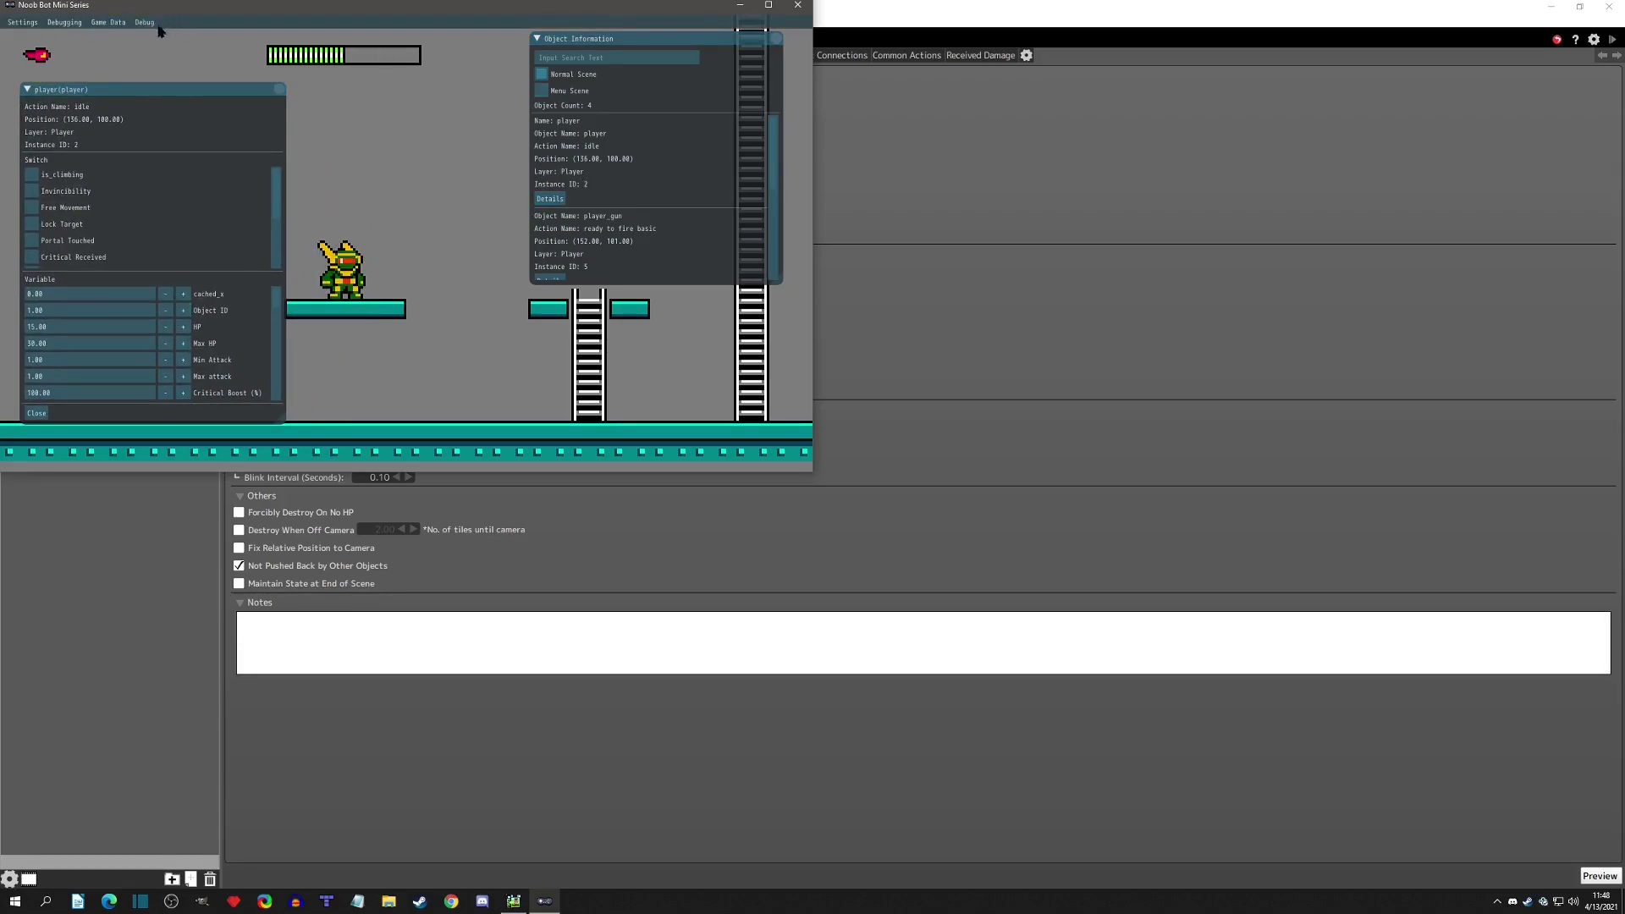
{"action": "left_click", "coordinate": [144, 22]}
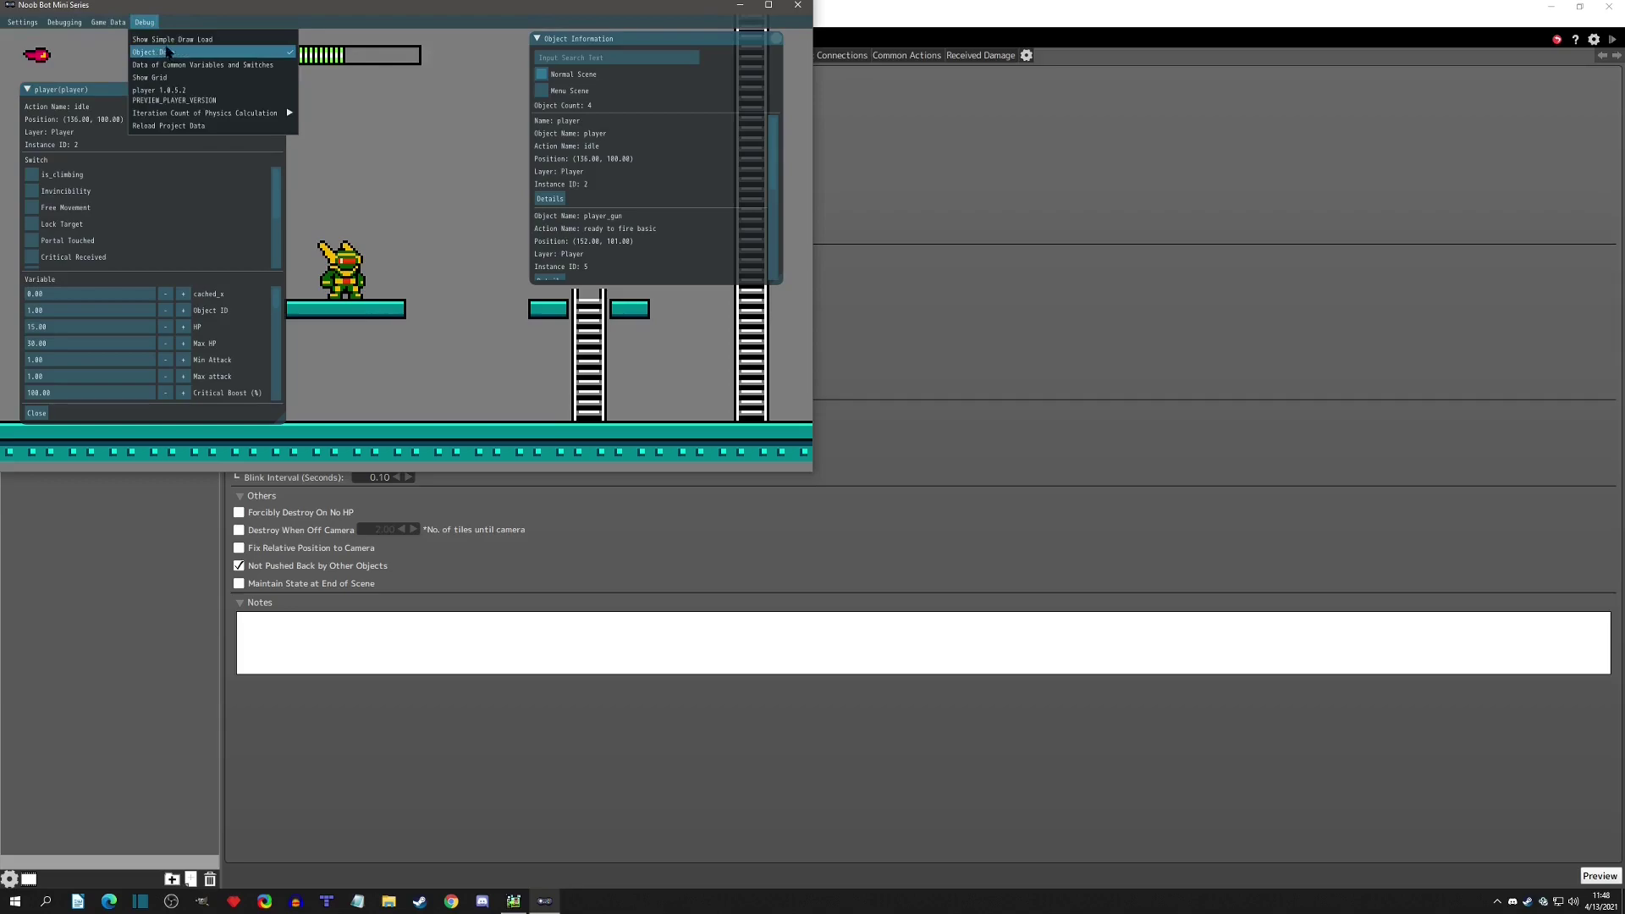
{"action": "left_click", "coordinate": [532, 59]}
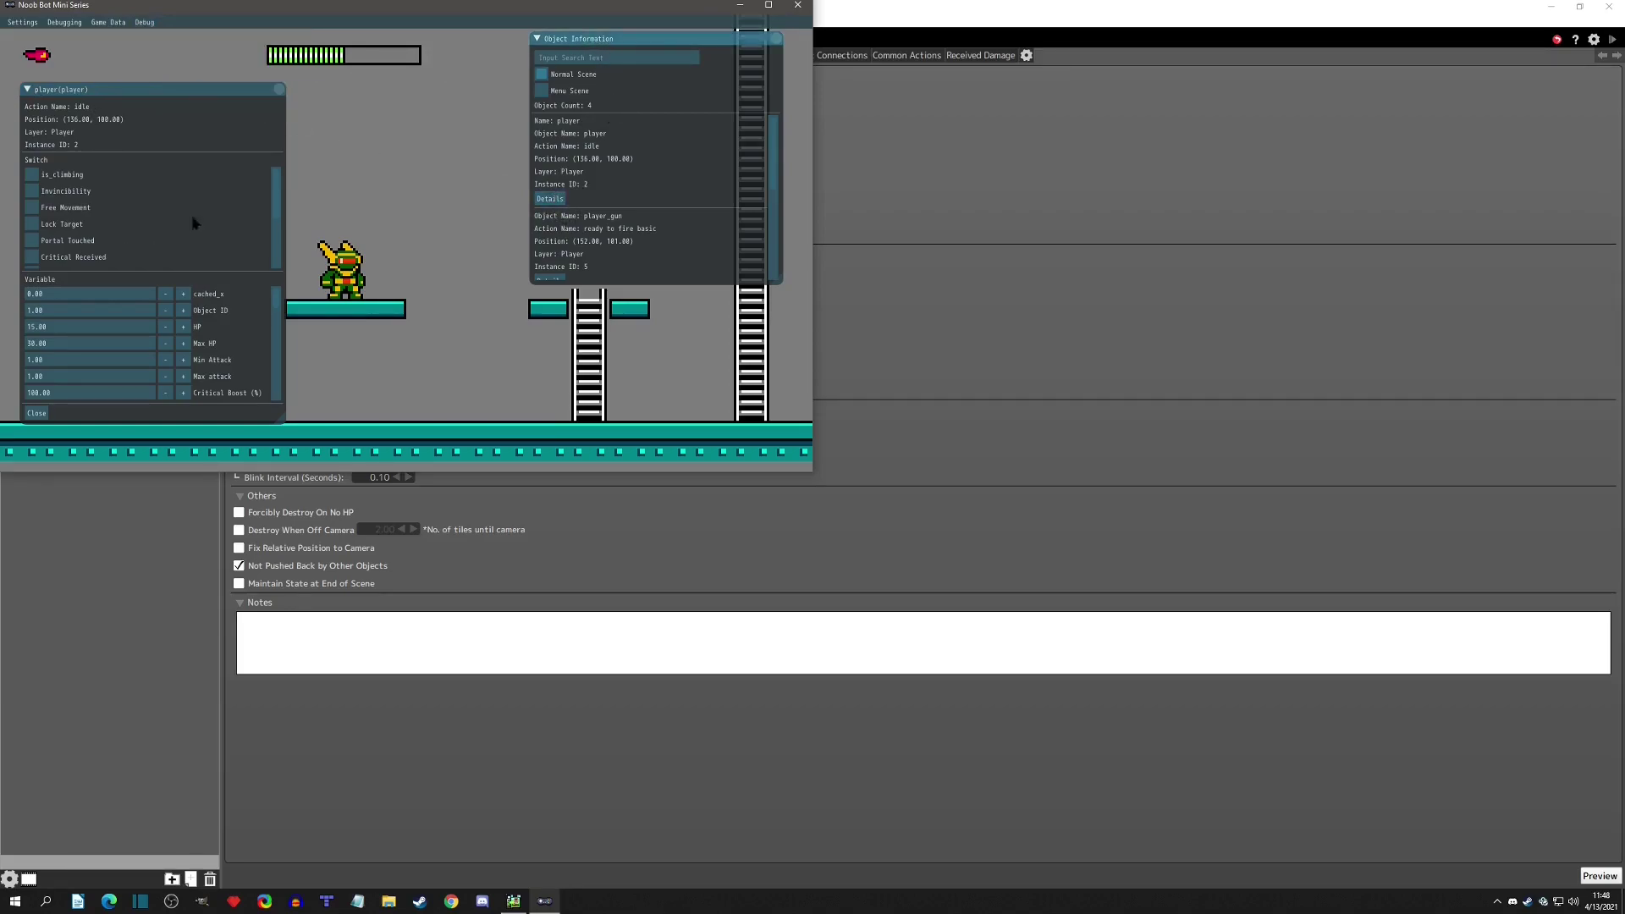
Raise and lower the player's HP, draining it to zero twice, then refill it to 30.
{"action": "left_click", "coordinate": [184, 327]}
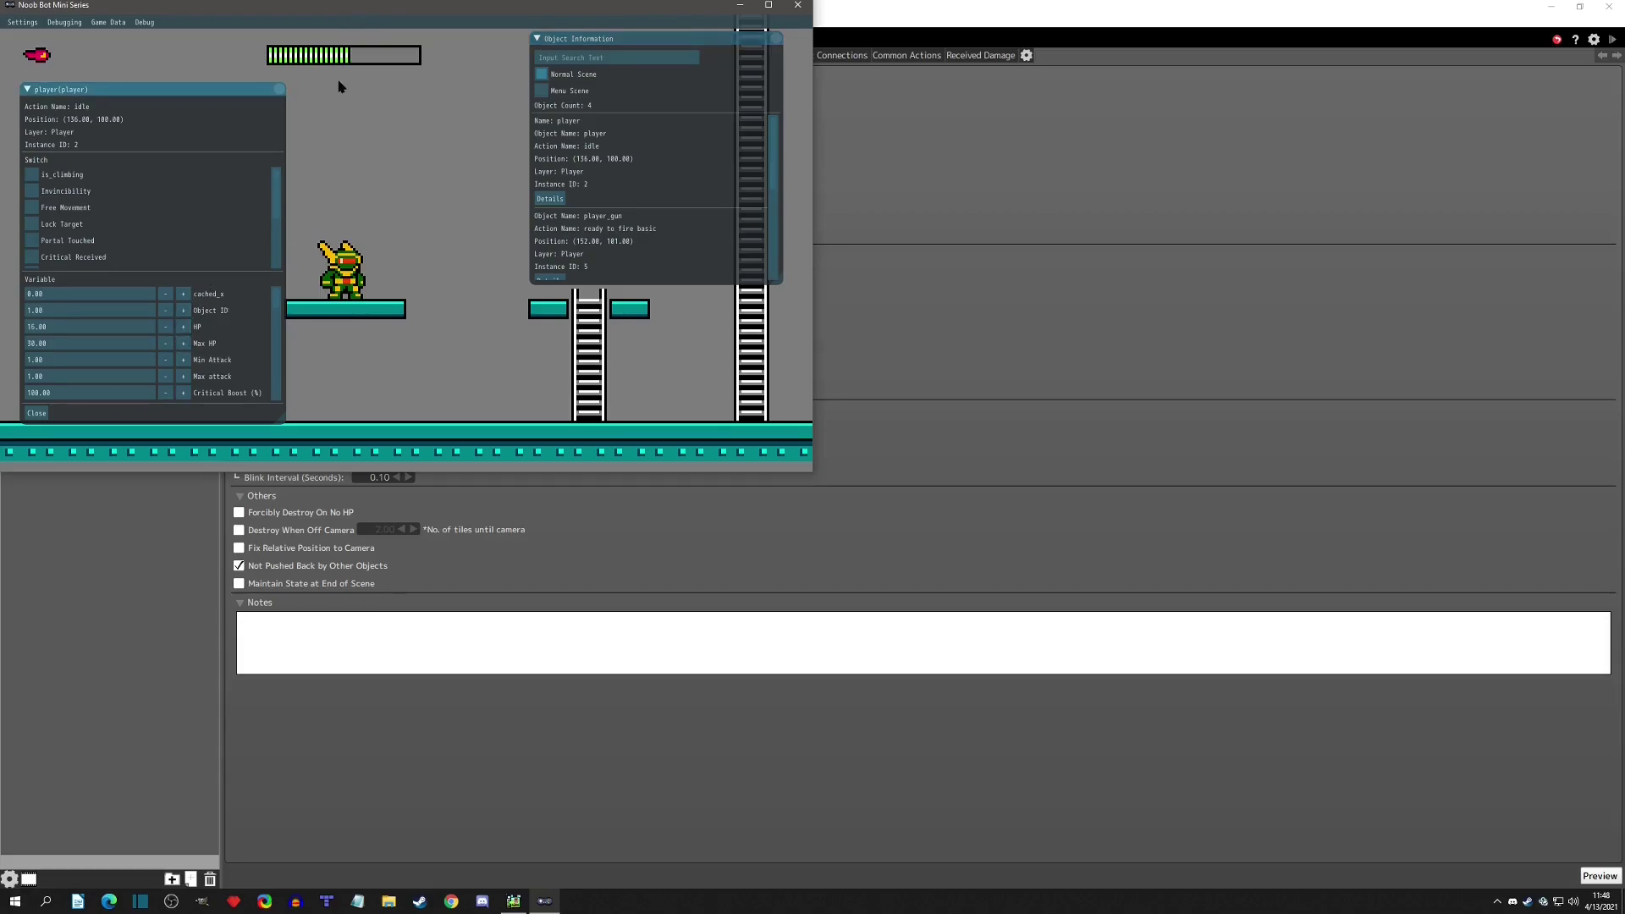
{"action": "scroll", "coordinate": [624, 165], "scroll_direction": "down", "scroll_amount": 3}
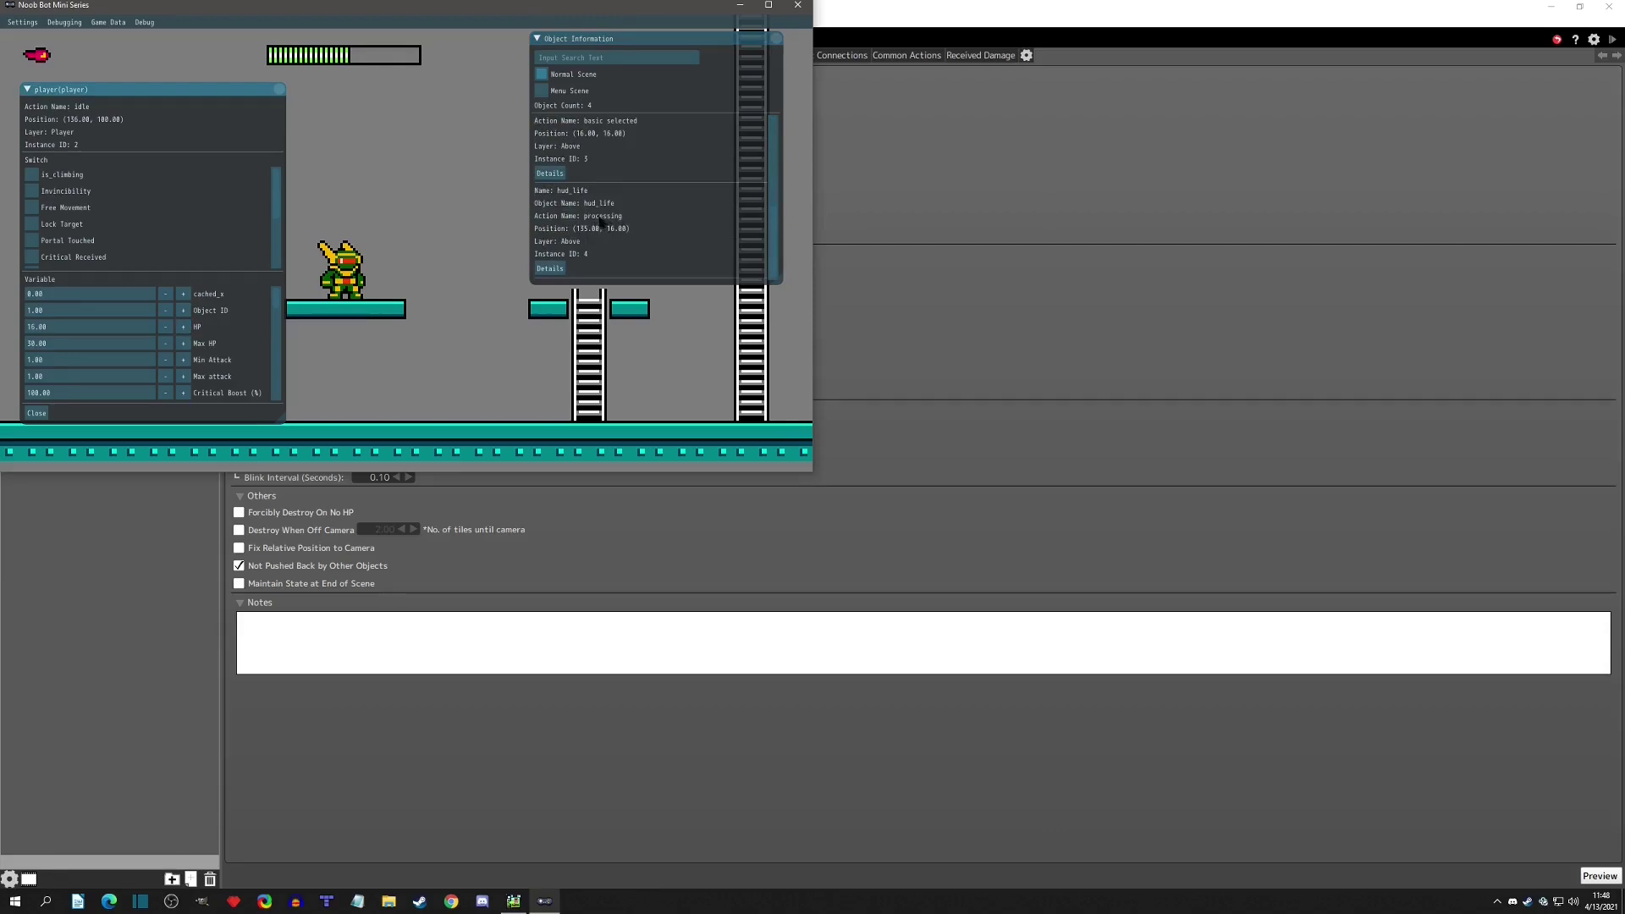
{"action": "left_click", "coordinate": [184, 328]}
{"action": "left_click", "coordinate": [169, 329]}
{"action": "left_click", "coordinate": [169, 329]}
{"action": "left_click", "coordinate": [169, 329]}
{"action": "left_click", "coordinate": [170, 330]}
{"action": "left_click", "coordinate": [170, 330]}
{"action": "left_click", "coordinate": [169, 330]}
{"action": "left_click", "coordinate": [184, 327]}
{"action": "left_click", "coordinate": [166, 330]}
{"action": "left_click", "coordinate": [165, 329]}
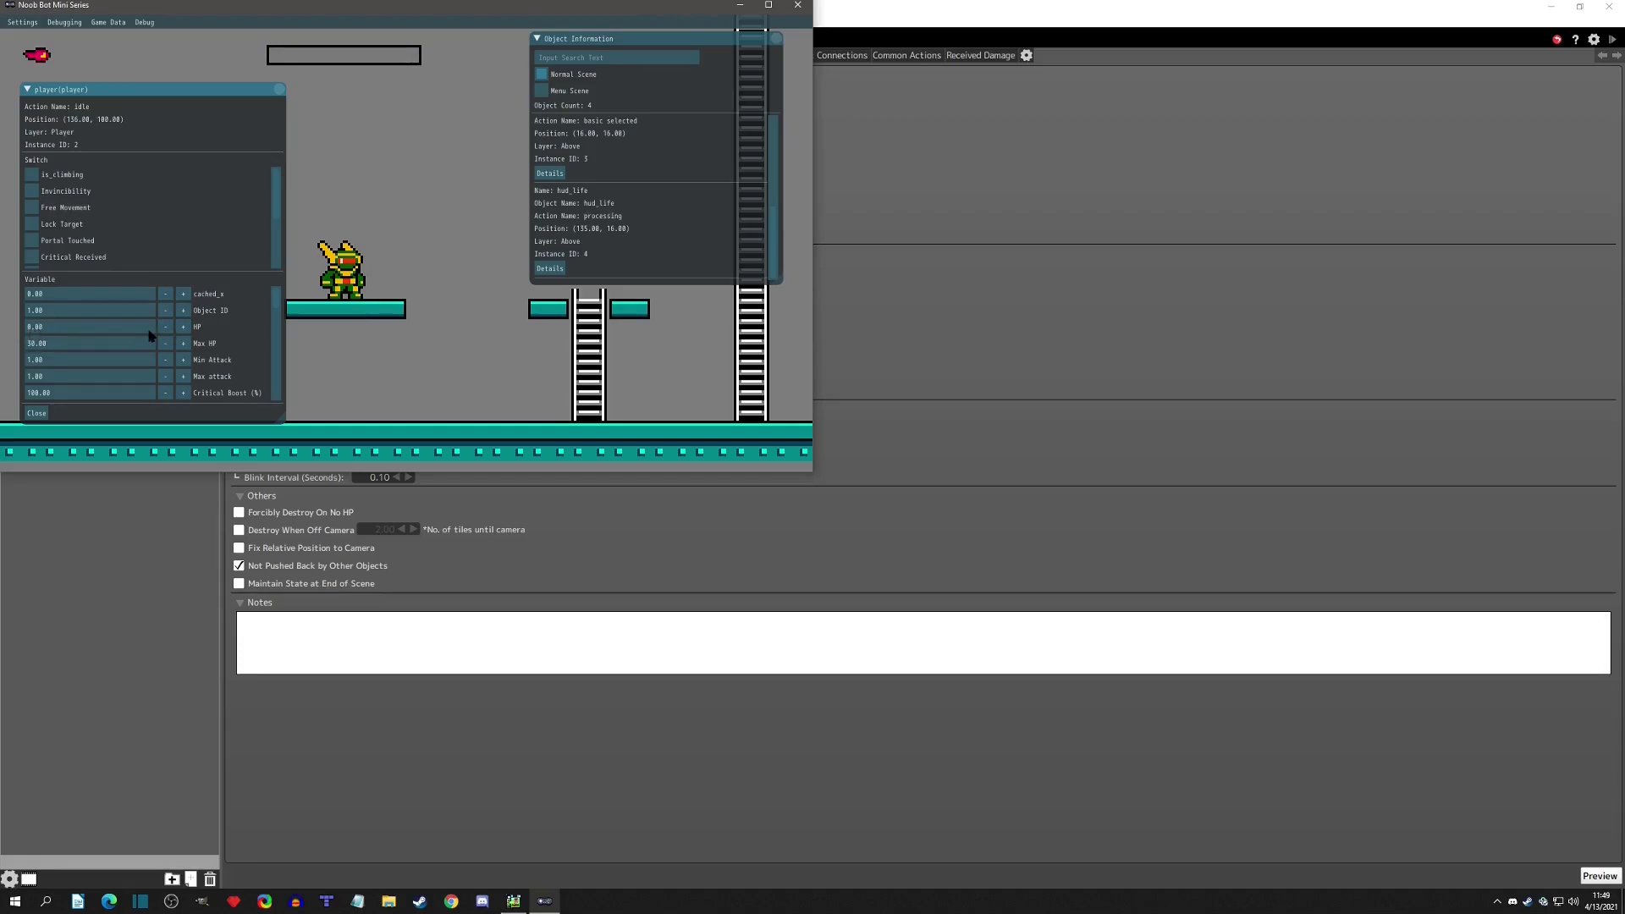
{"action": "left_click", "coordinate": [183, 328]}
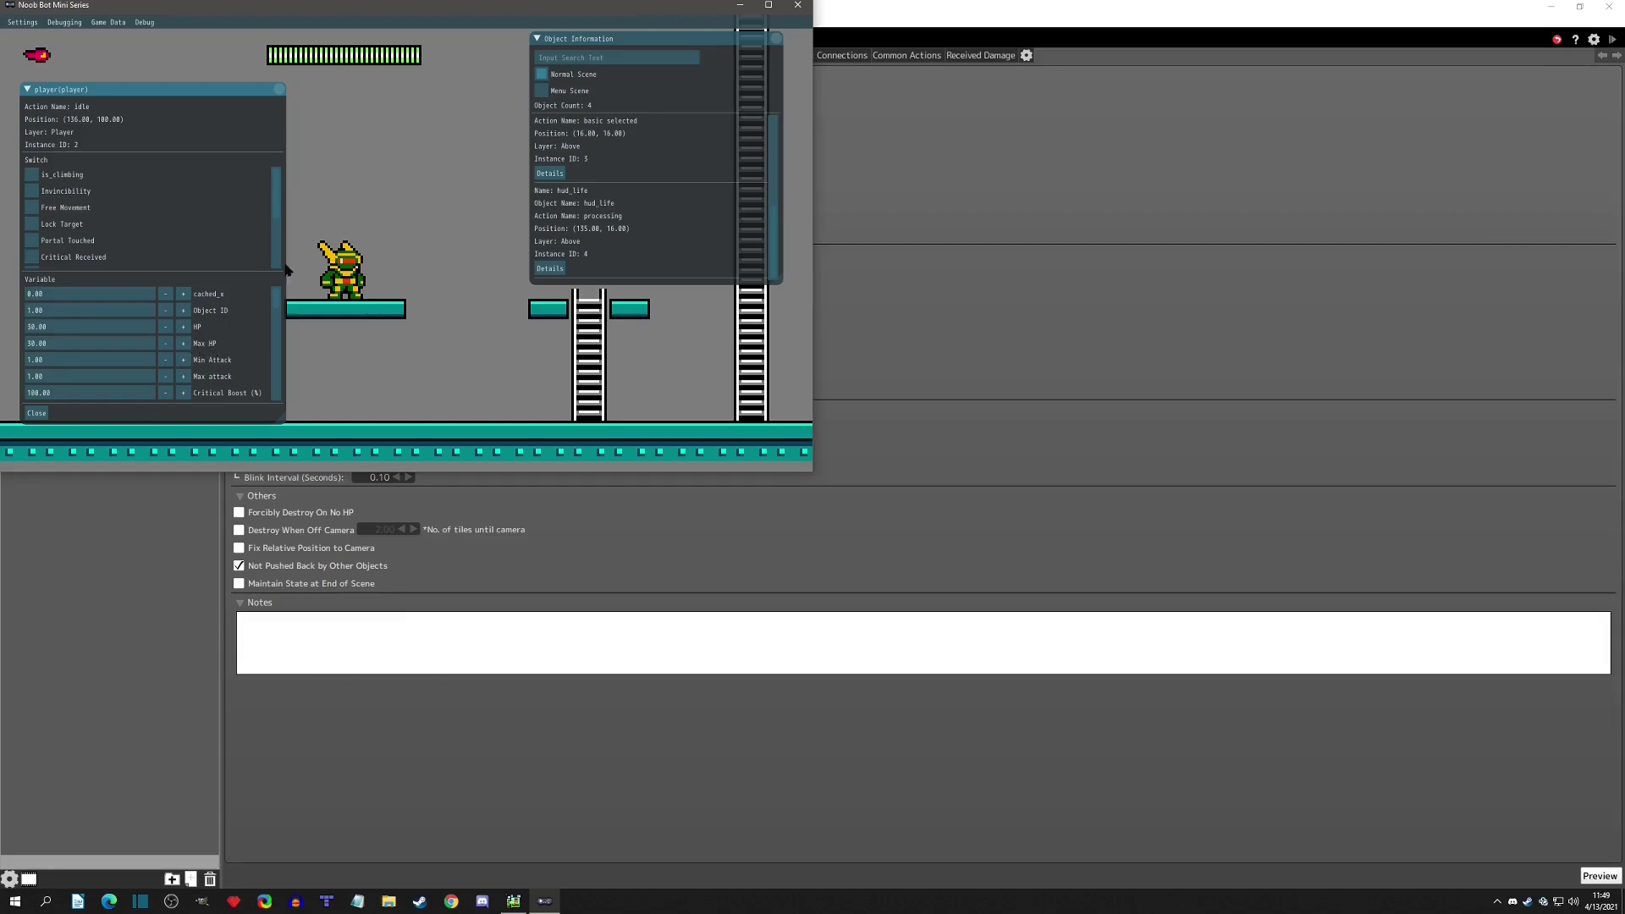
Close the test-play window and show the player object's action program.
{"action": "left_click", "coordinate": [797, 6]}
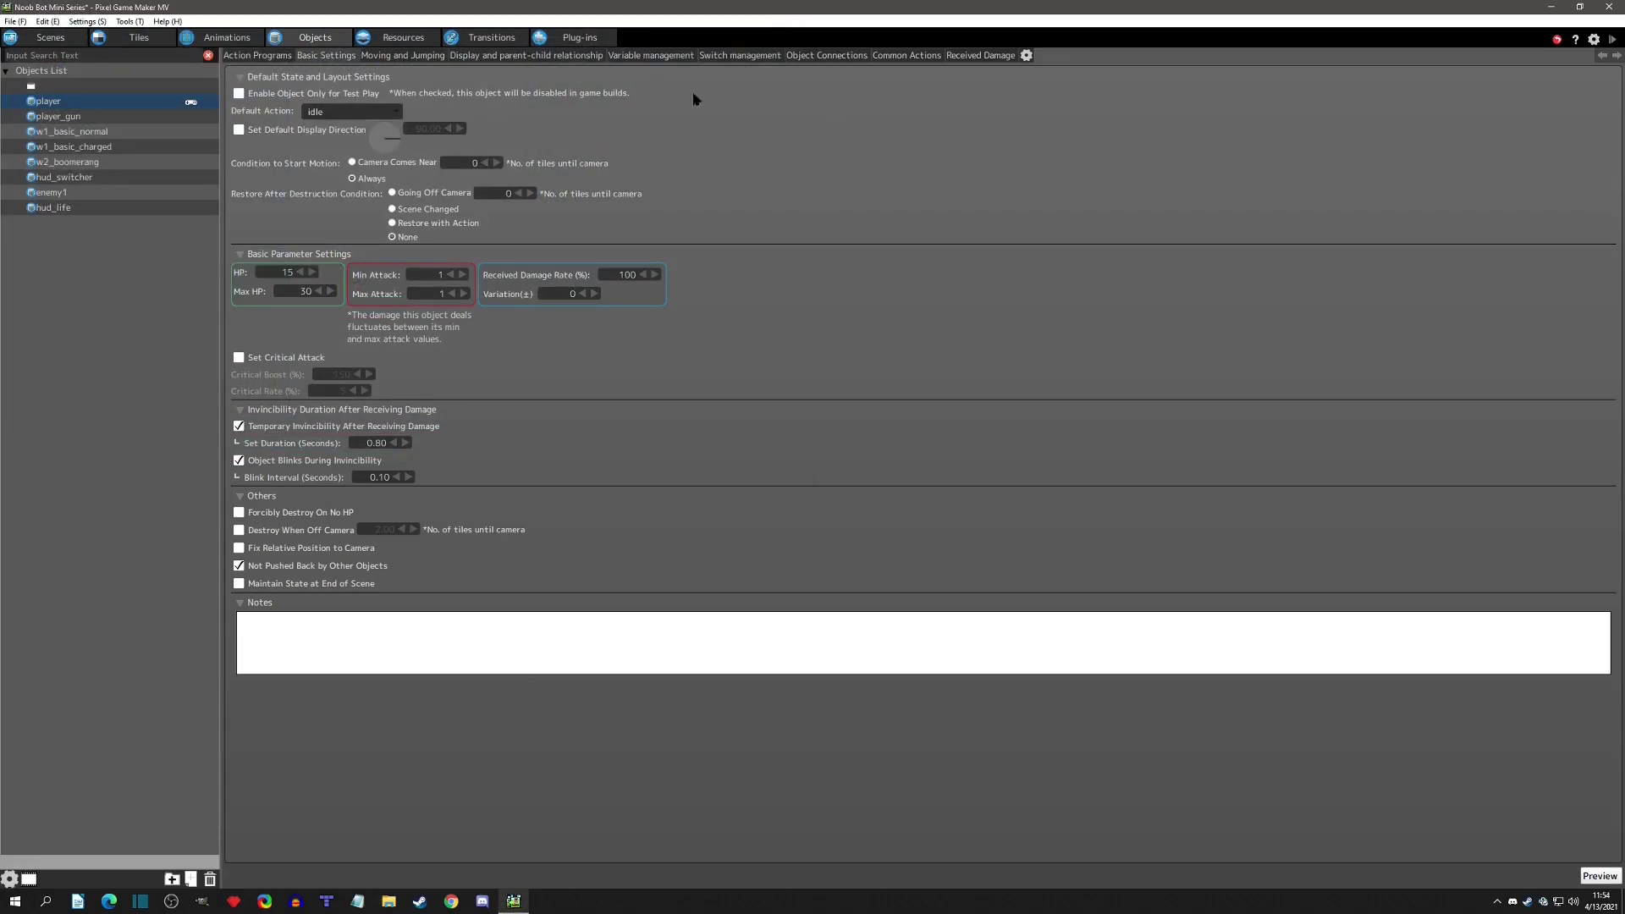
{"action": "left_click", "coordinate": [255, 57]}
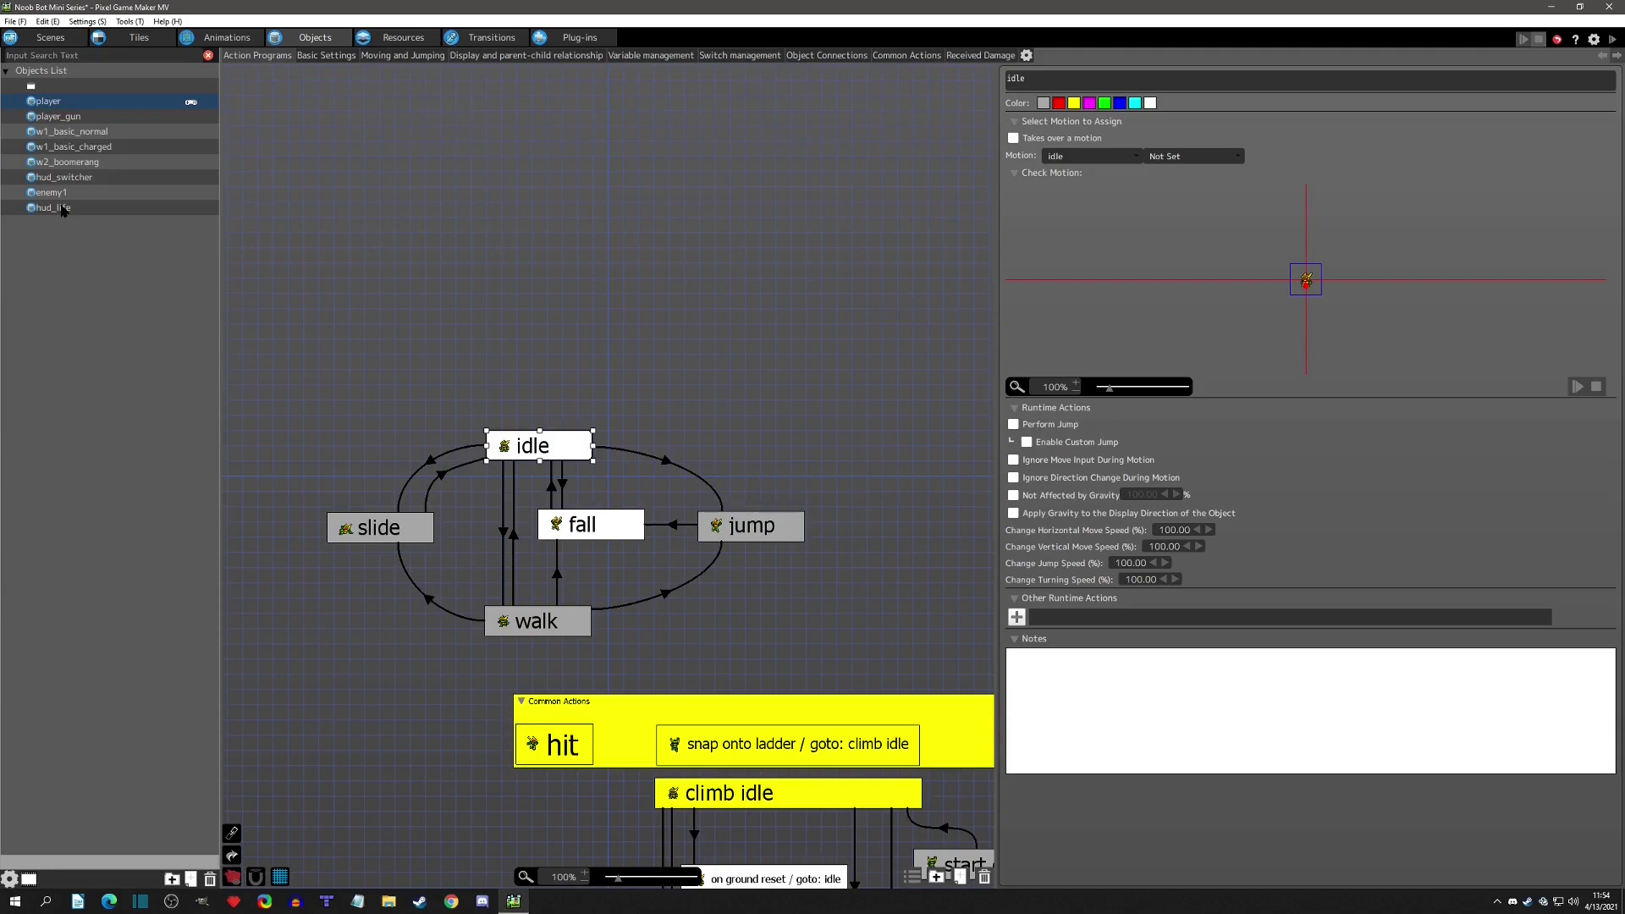
Add an Apply Filter Effects action to change hp: white filter, time 0, opacity 200.
{"action": "left_click", "coordinate": [64, 208]}
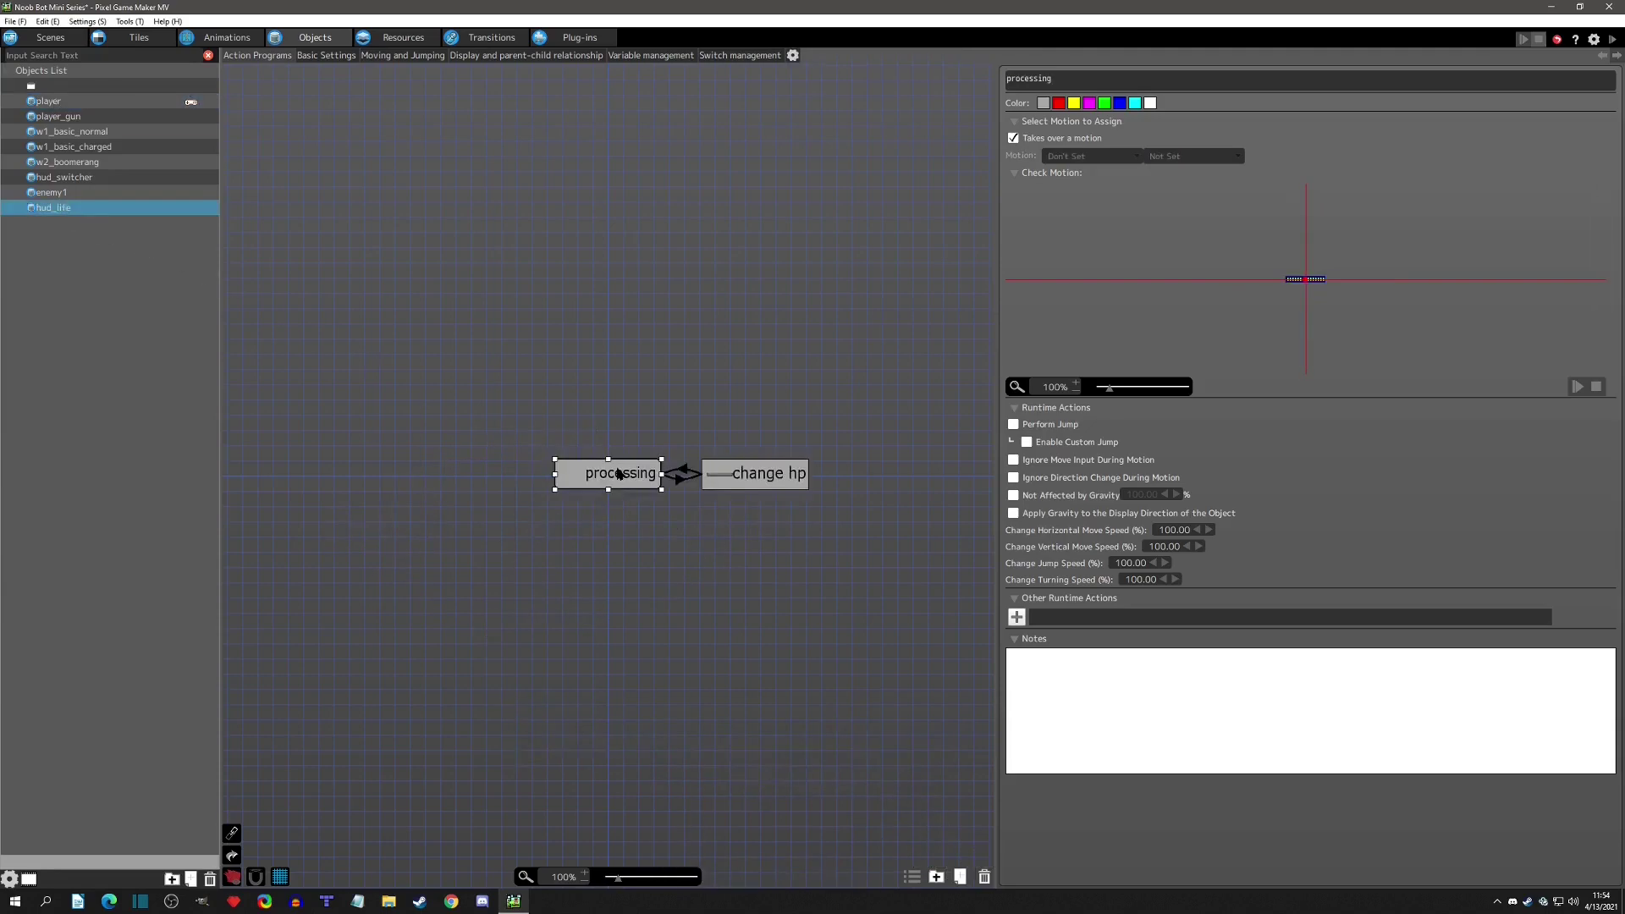
{"action": "left_click", "coordinate": [756, 489]}
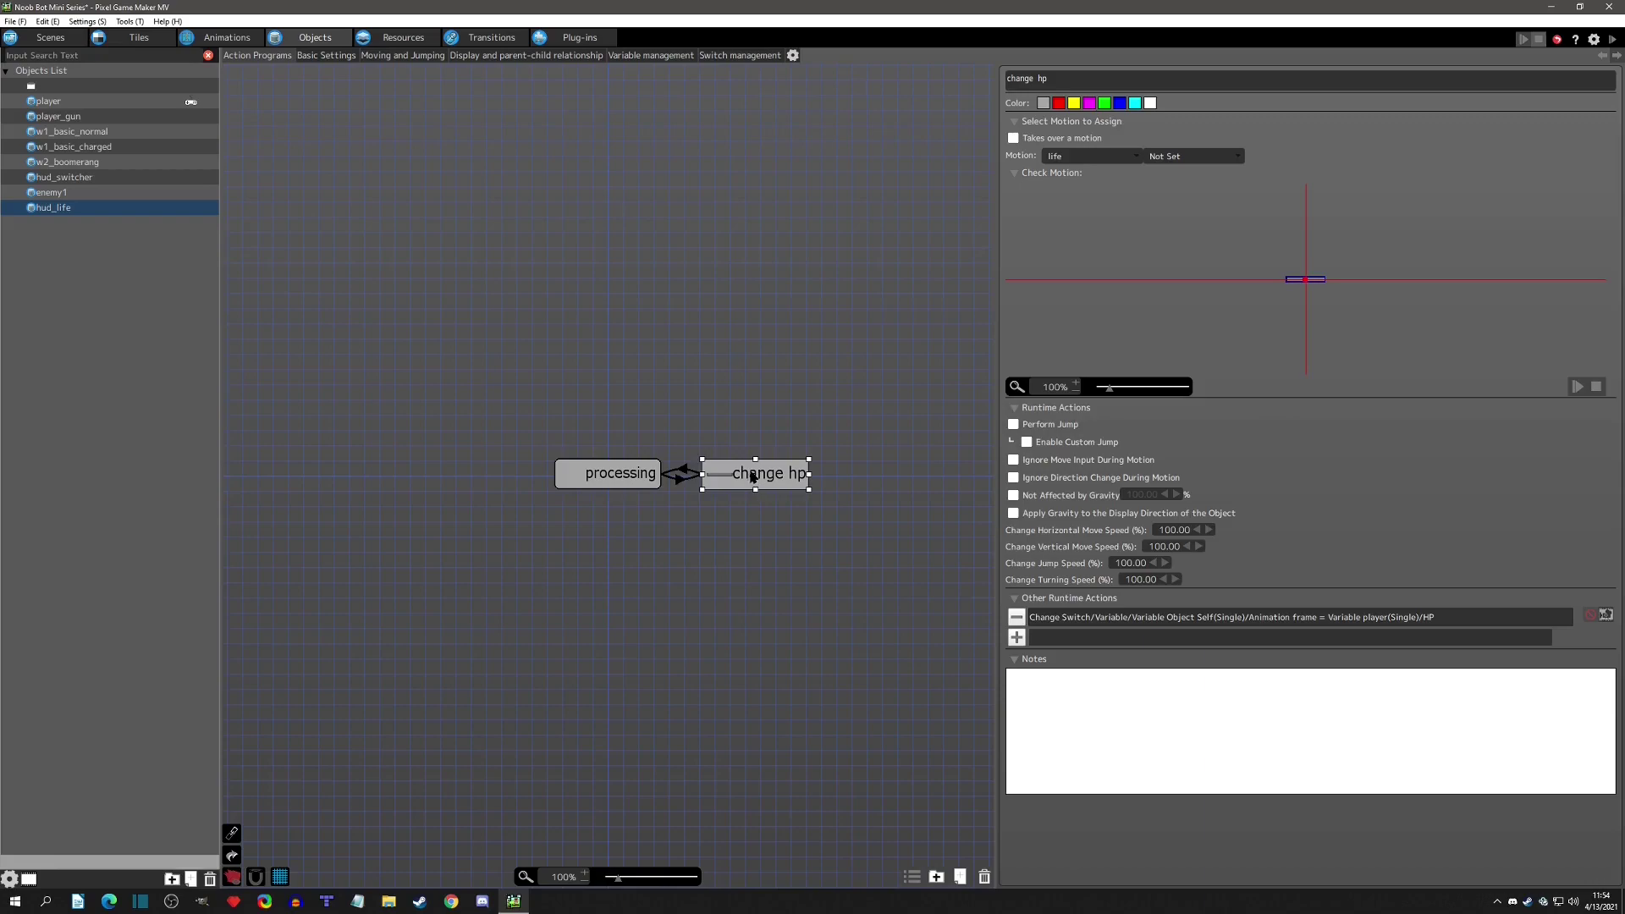
{"action": "left_click", "coordinate": [1017, 637]}
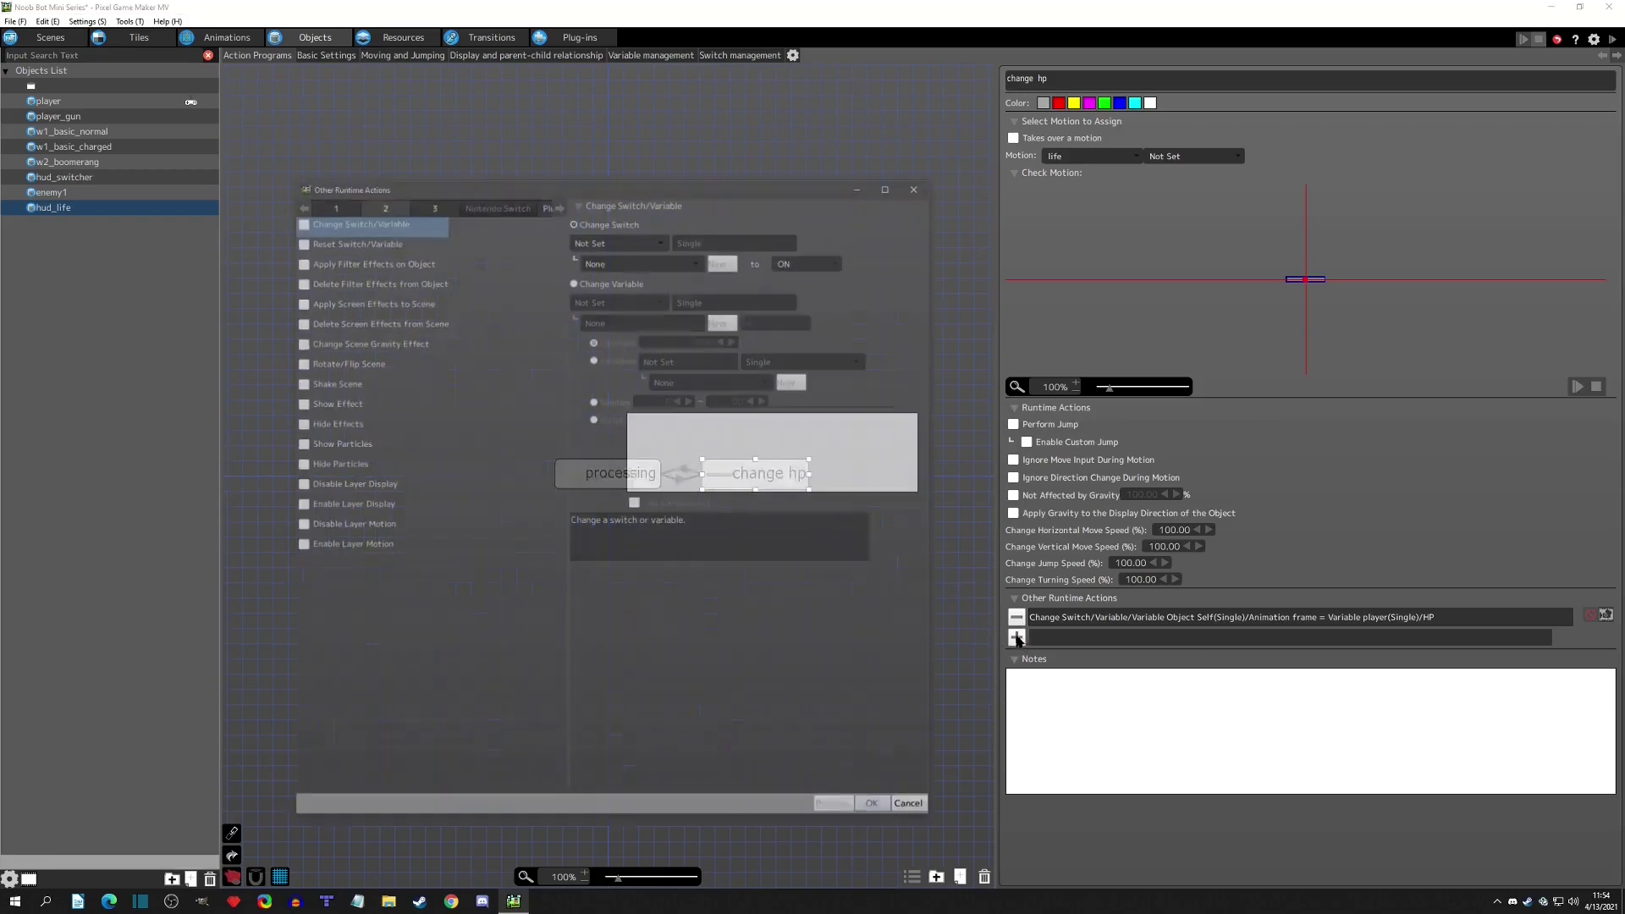
{"action": "left_click", "coordinate": [306, 262]}
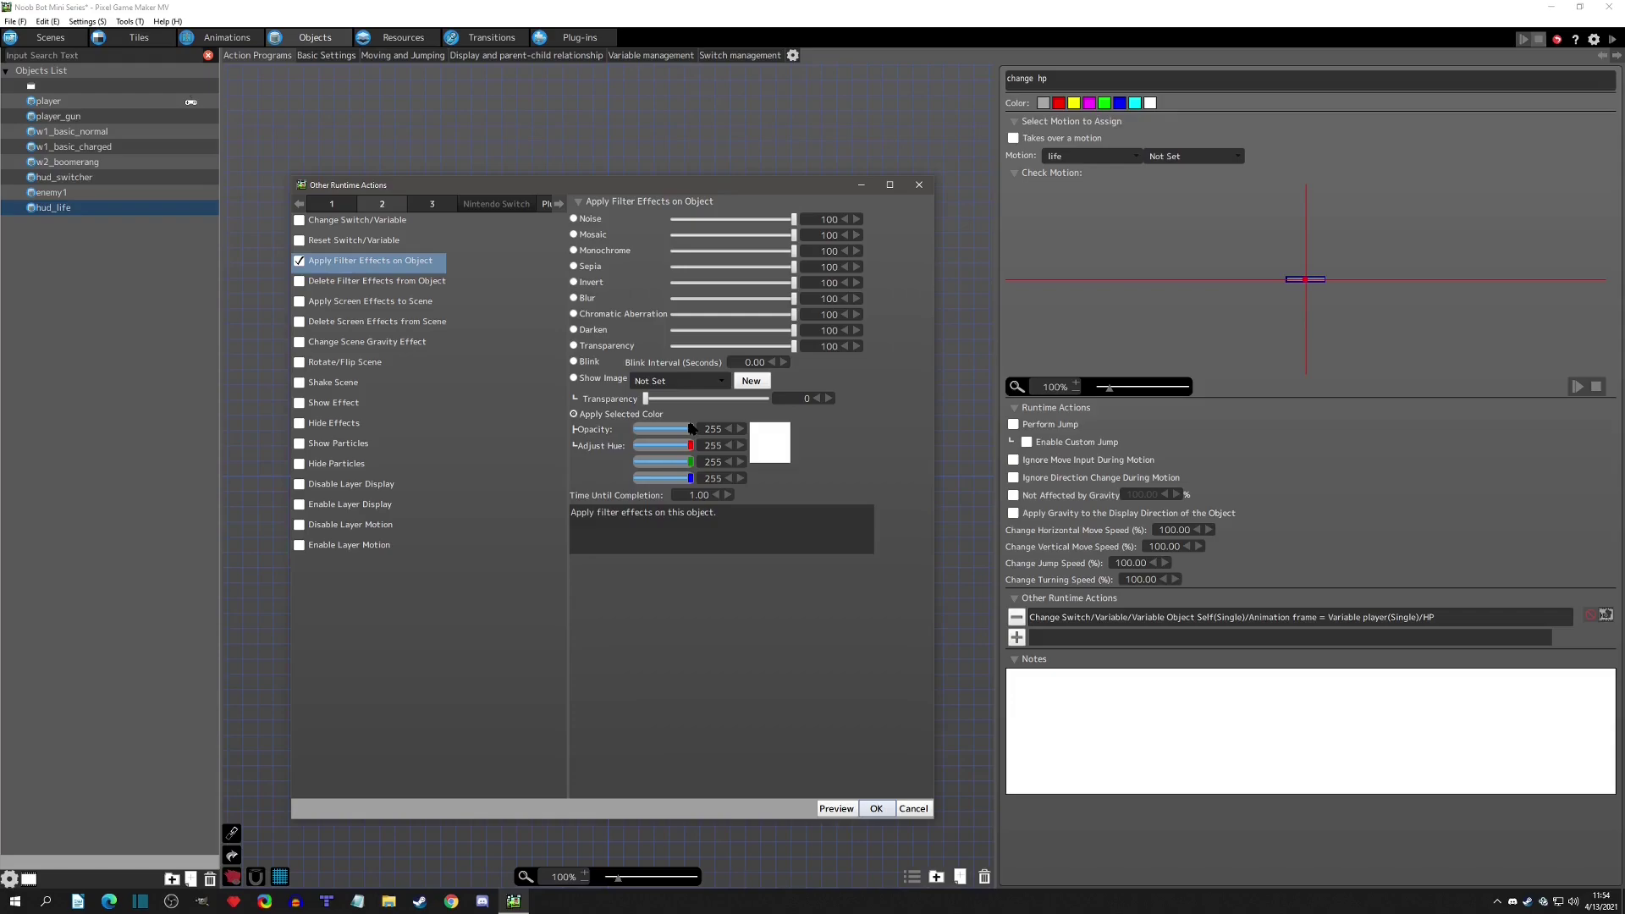
{"action": "left_click", "coordinate": [707, 496]}
{"action": "type", "text": "0"}
{"action": "key", "text": "Tab"}
{"action": "type", "text": "2"}
{"action": "left_click", "coordinate": [876, 808]}
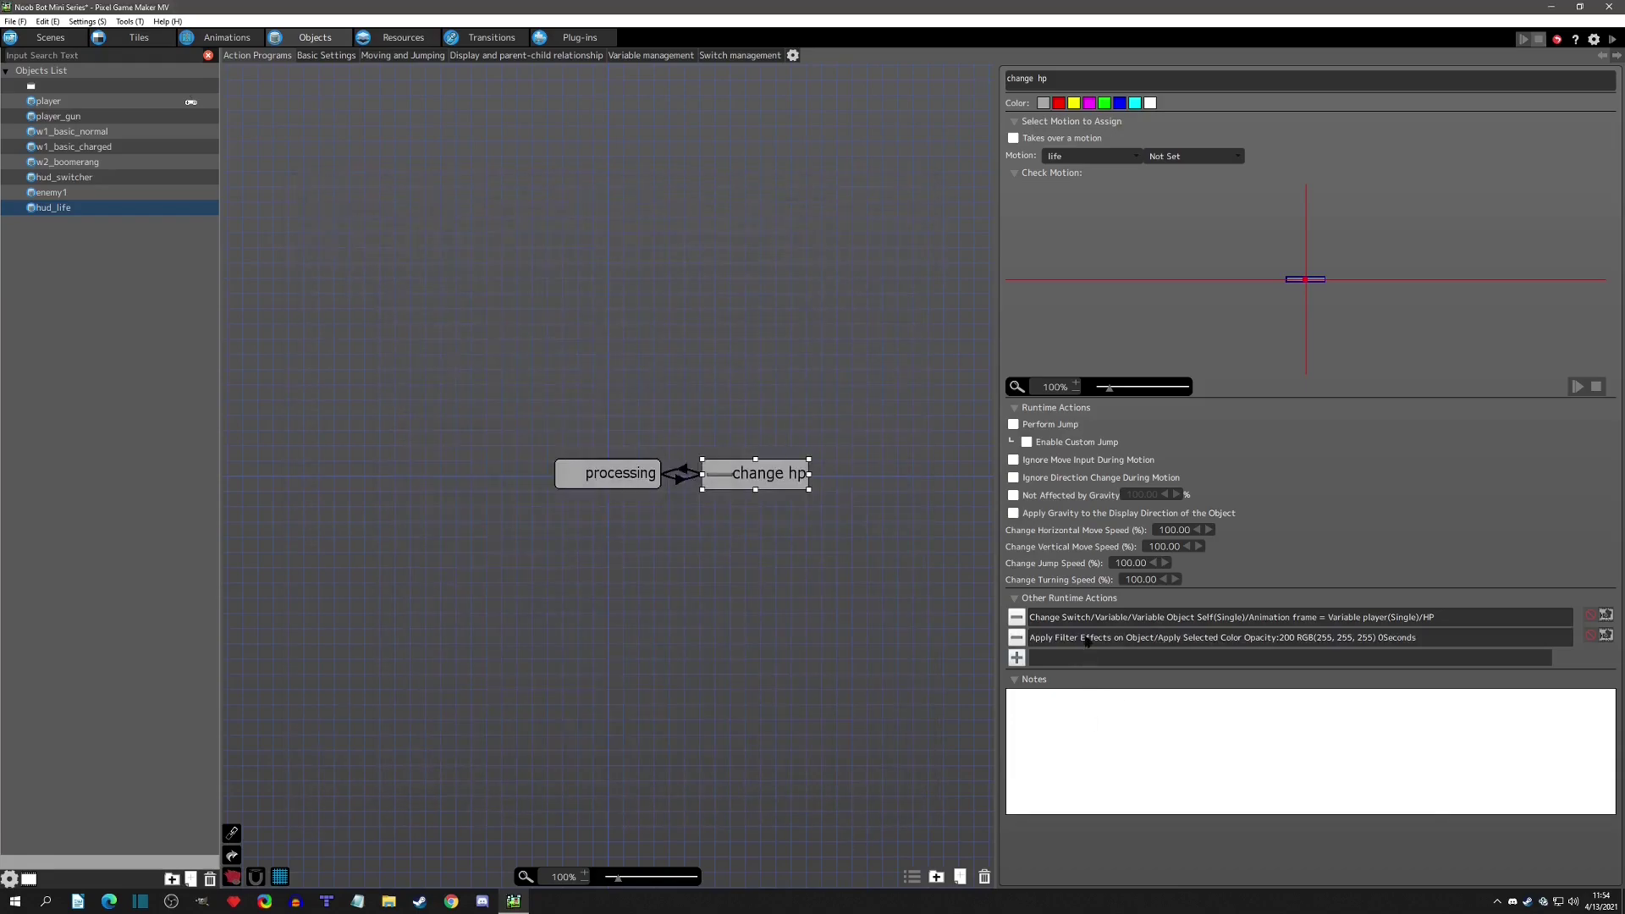
Add a 0.1-second Wait runtime action to the processing action.
{"action": "left_click", "coordinate": [649, 479]}
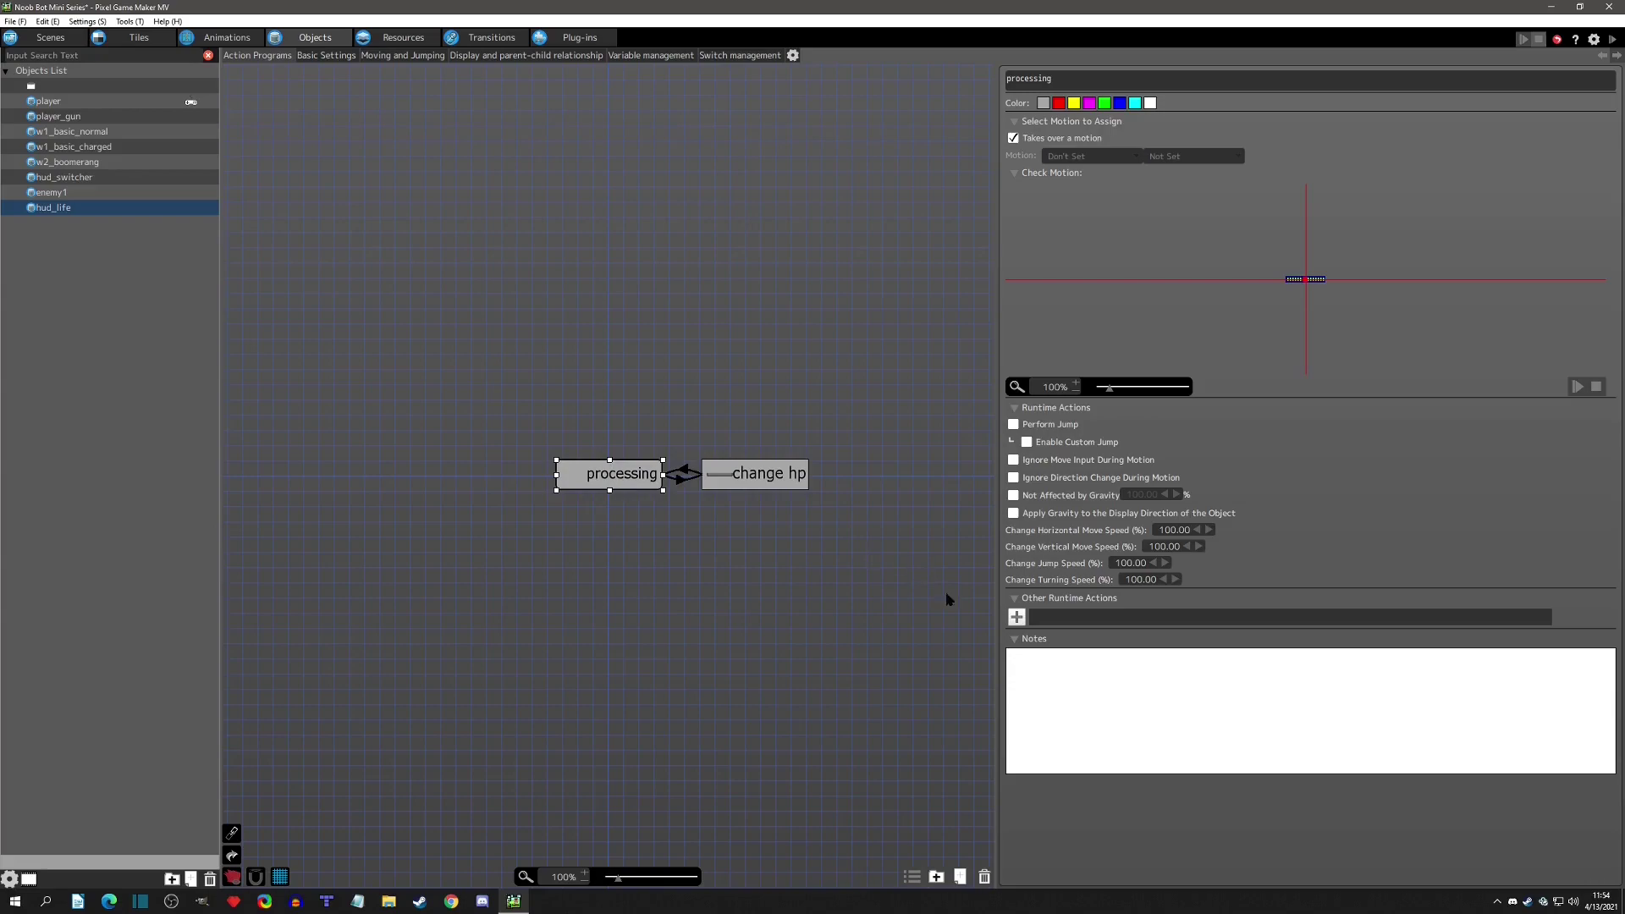
{"action": "left_click", "coordinate": [1016, 617]}
{"action": "left_click", "coordinate": [433, 207]}
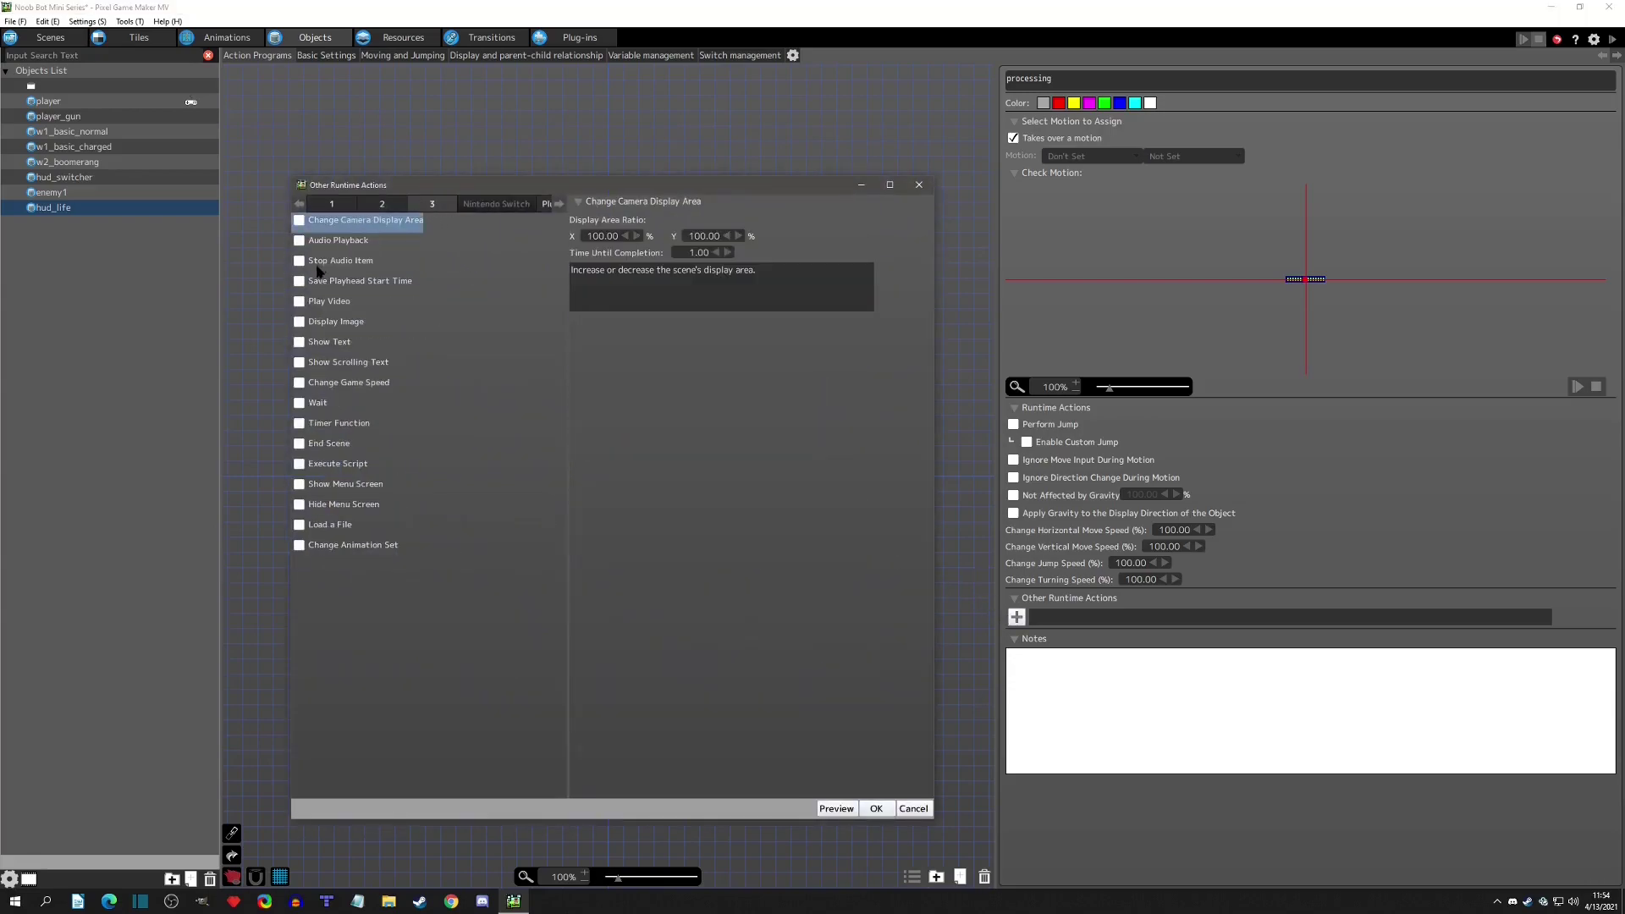
{"action": "left_click", "coordinate": [301, 403]}
{"action": "left_click_drag", "start_coordinate": [629, 220], "coordinate": [666, 227]}
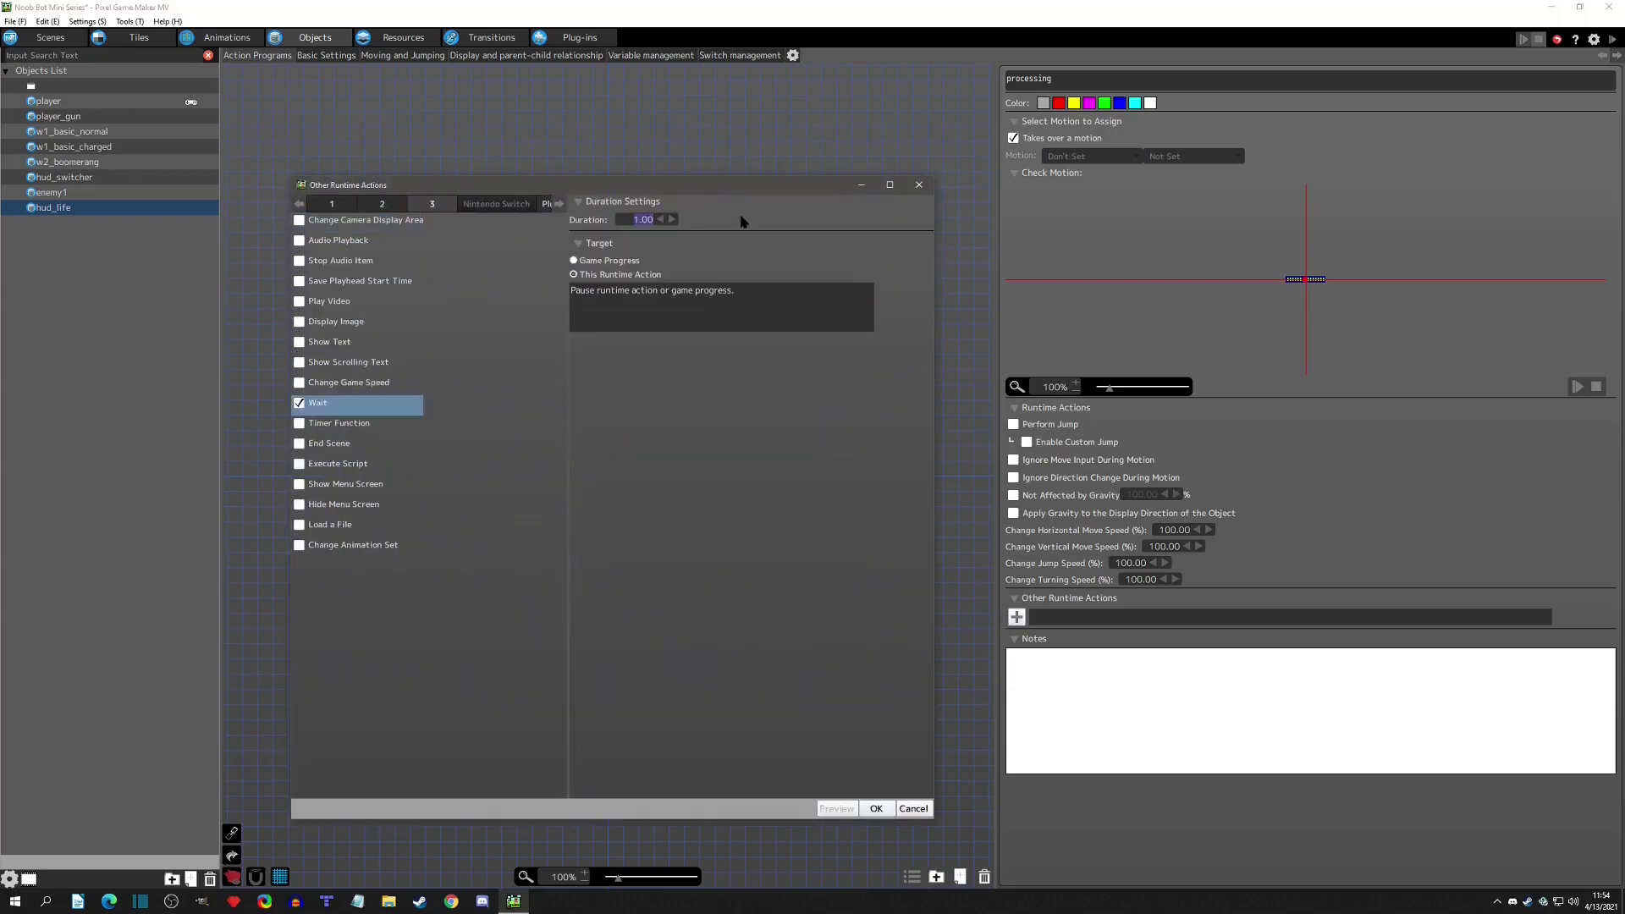
{"action": "type", "text": "0.1"}
{"action": "key", "text": "Return"}
{"action": "left_click", "coordinate": [877, 809]}
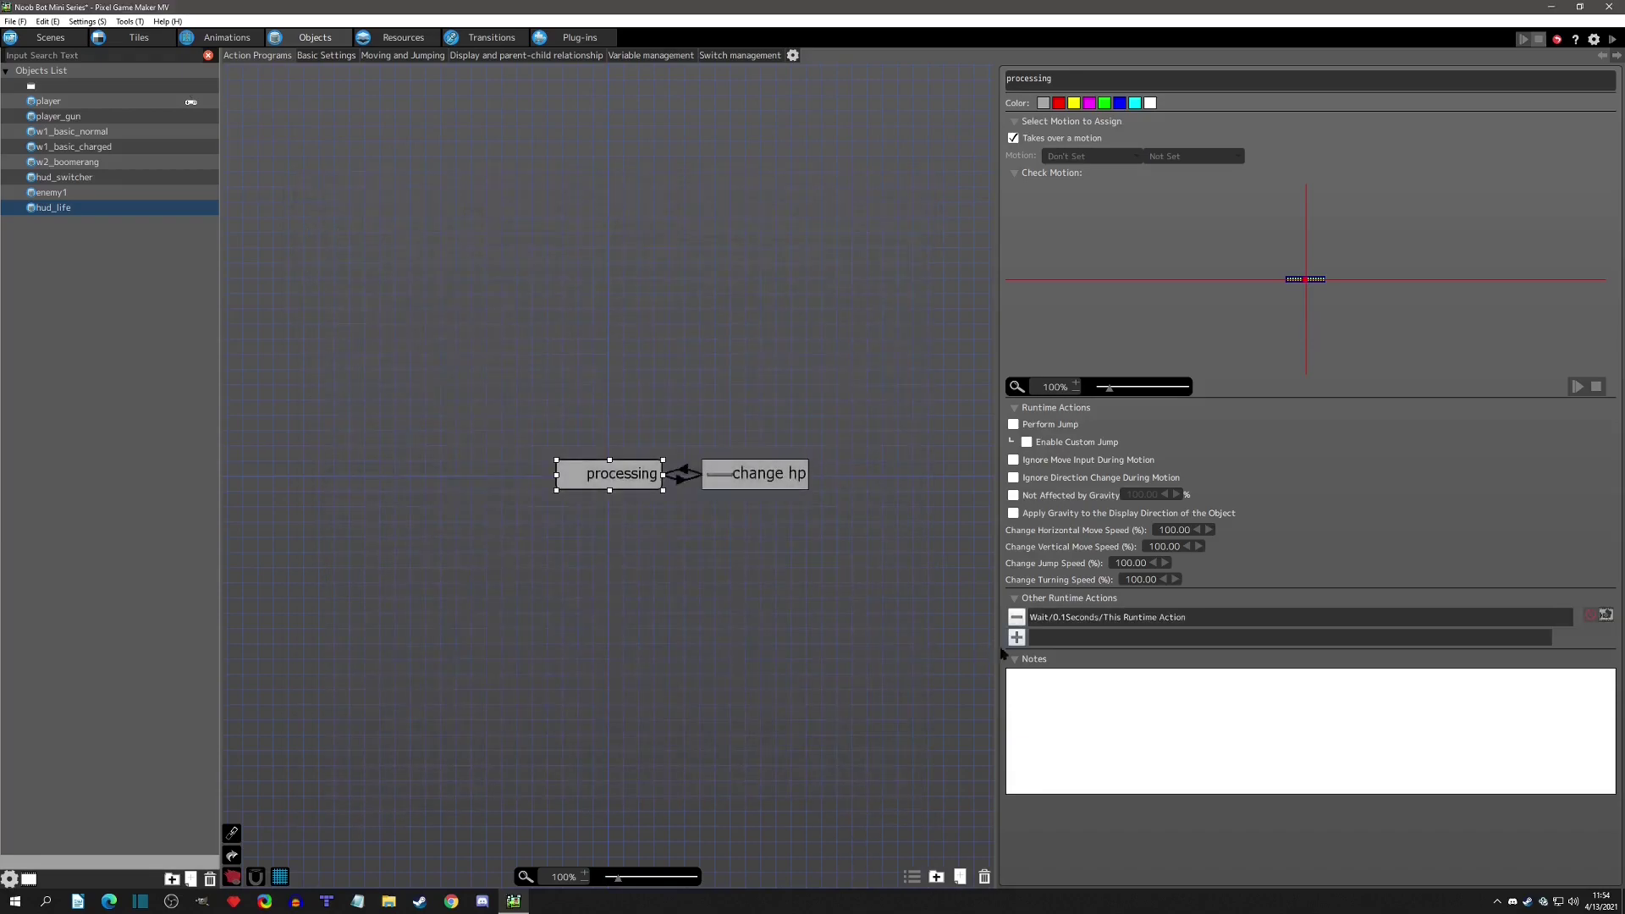
Add Delete Filter Effects from Object to processing, removing the selected colour, time 0.
{"action": "left_click", "coordinate": [1017, 636]}
{"action": "left_click", "coordinate": [381, 204]}
{"action": "left_click", "coordinate": [313, 261]}
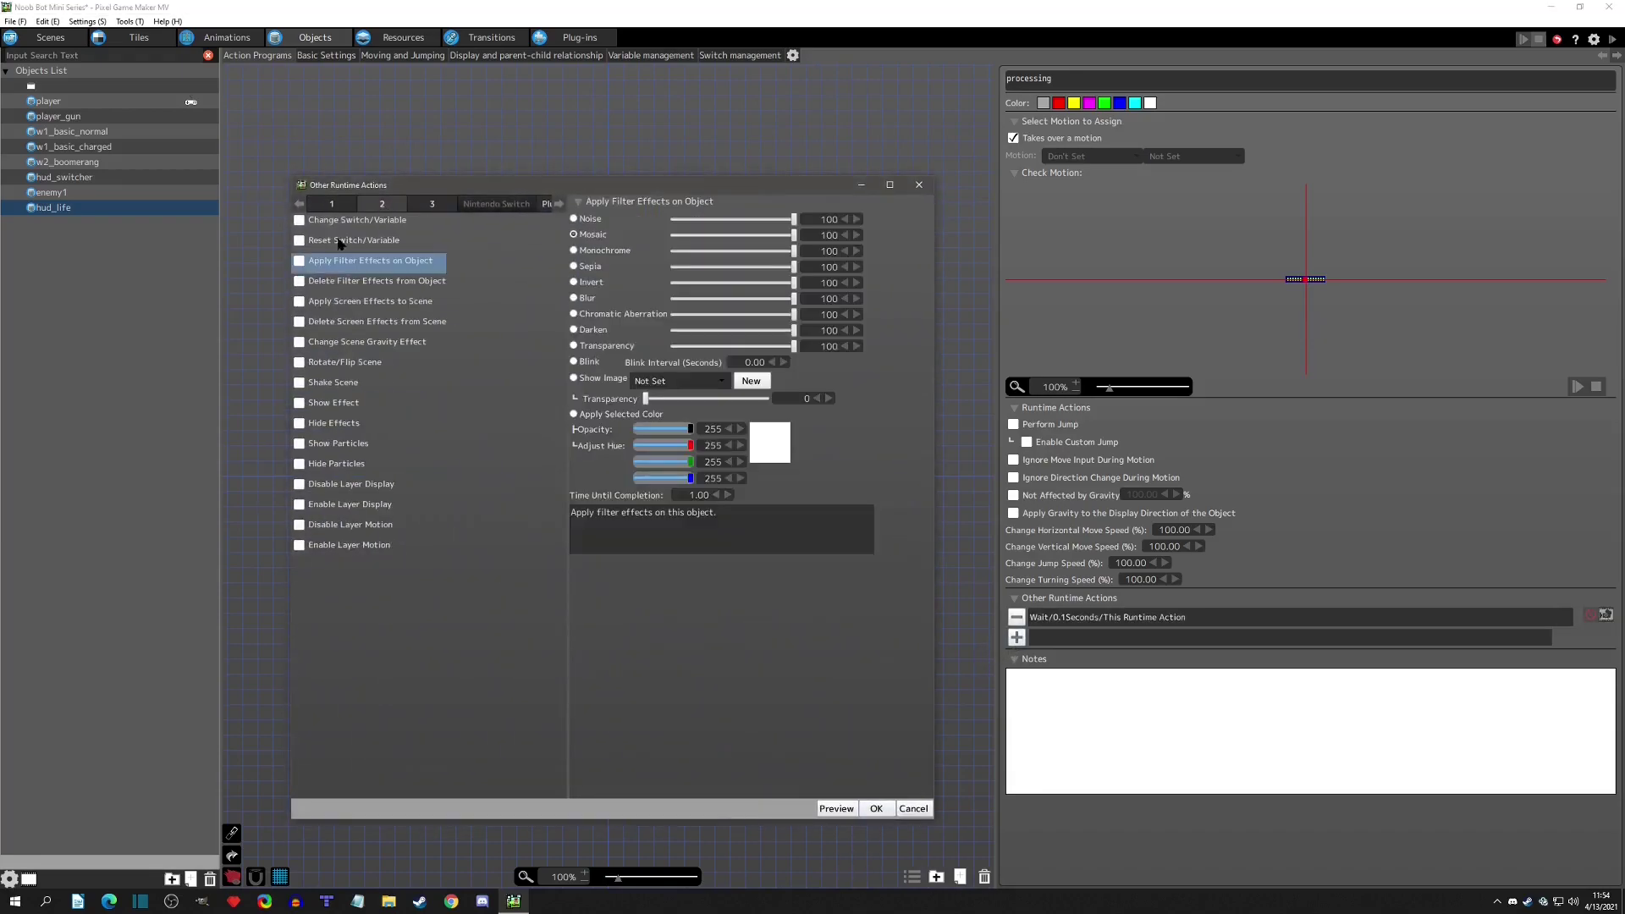
{"action": "left_click", "coordinate": [301, 282]}
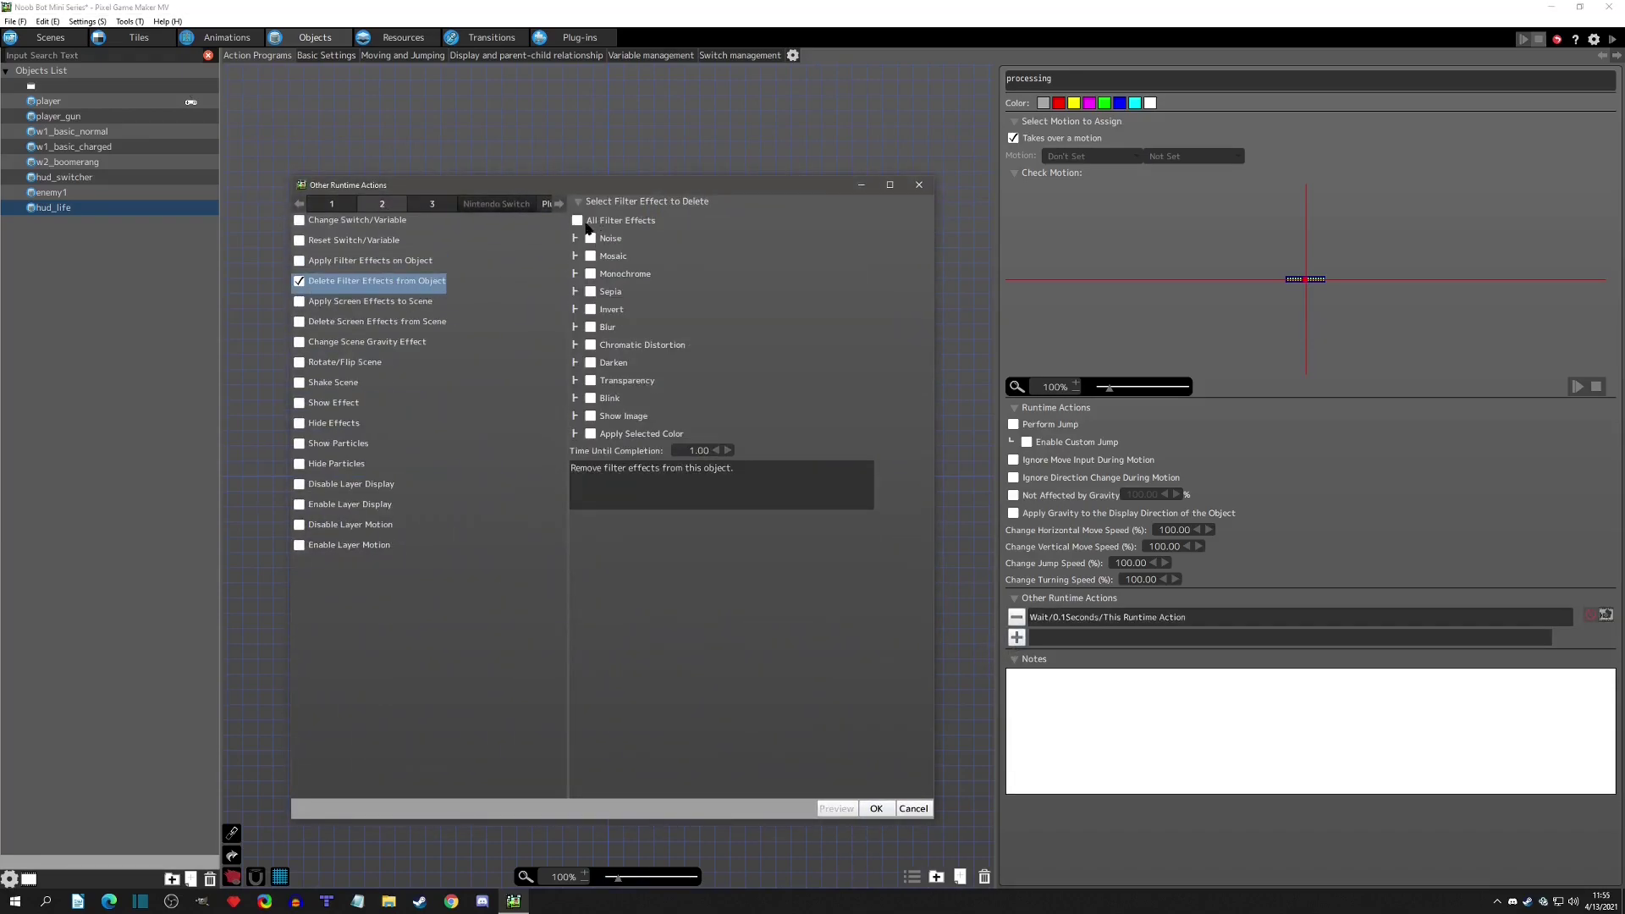
{"action": "left_click", "coordinate": [591, 434]}
{"action": "key", "text": "Tab"}
{"action": "type", "text": "0"}
{"action": "left_click", "coordinate": [876, 809]}
Review change hp, then processing's new wait and delete-filter runtime actions.
{"action": "left_click", "coordinate": [776, 477]}
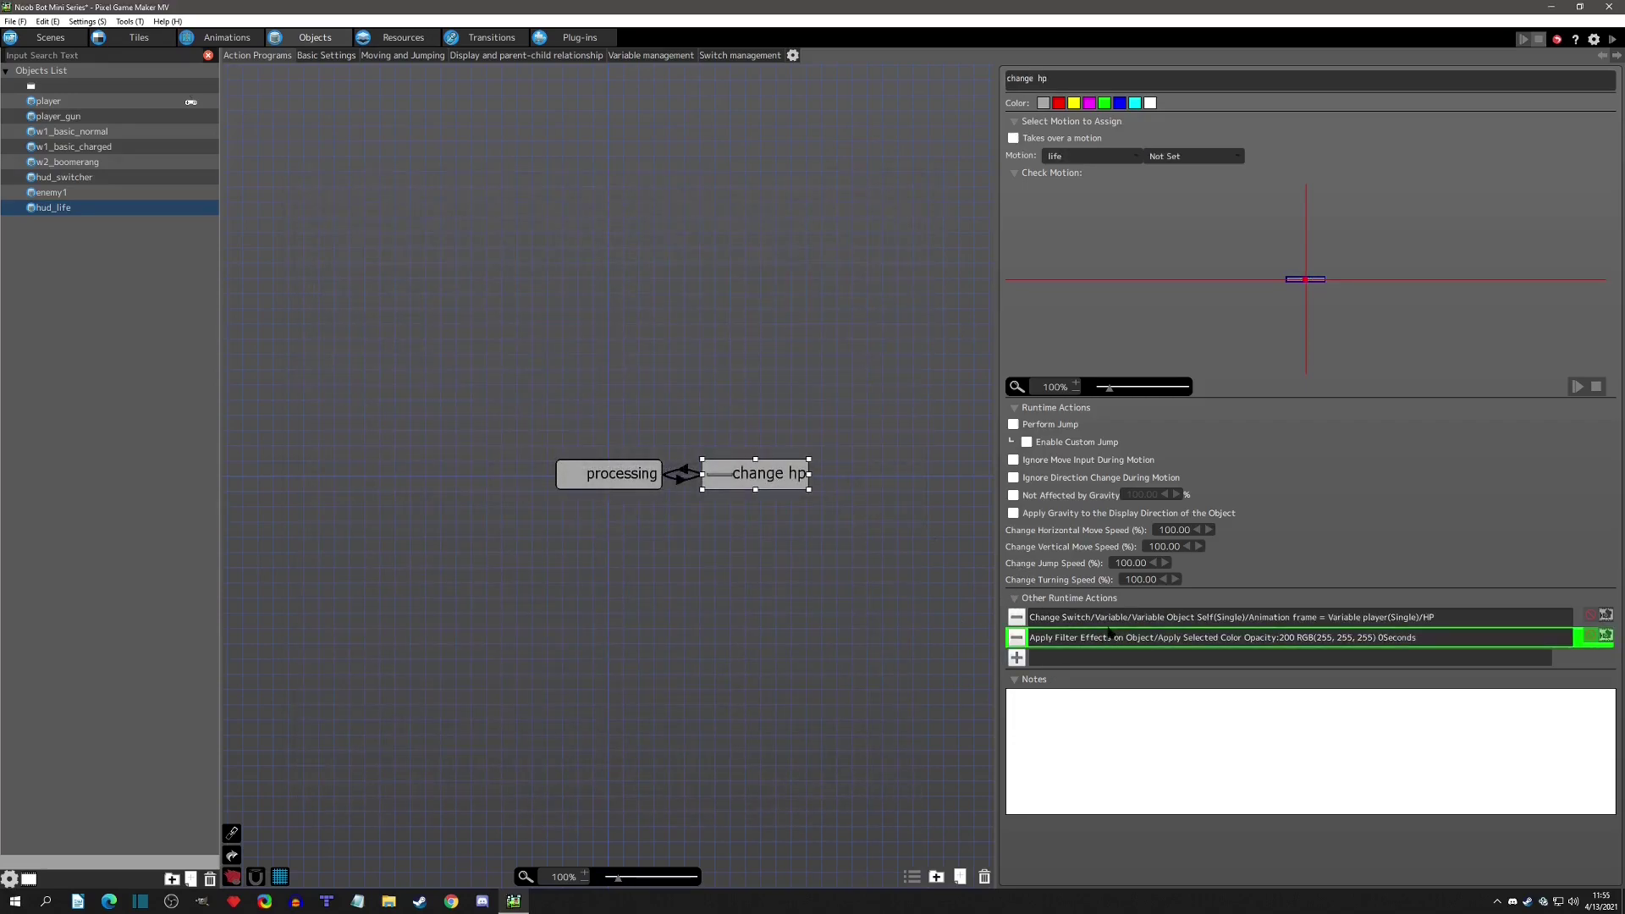
{"action": "left_click", "coordinate": [637, 465]}
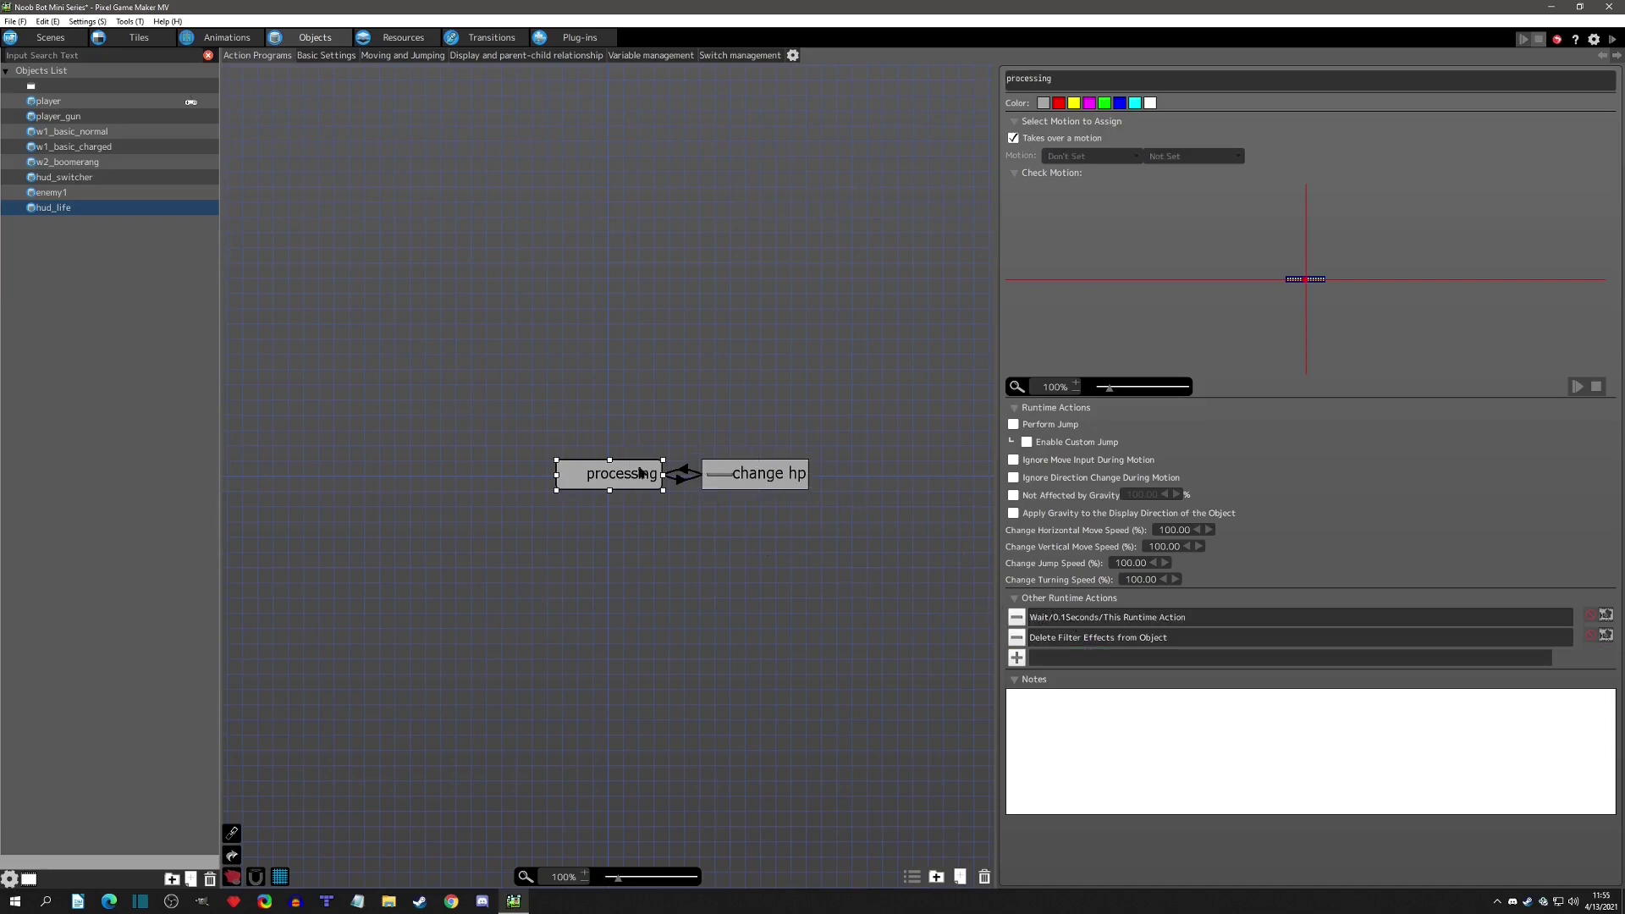
{"action": "left_click", "coordinate": [1069, 624]}
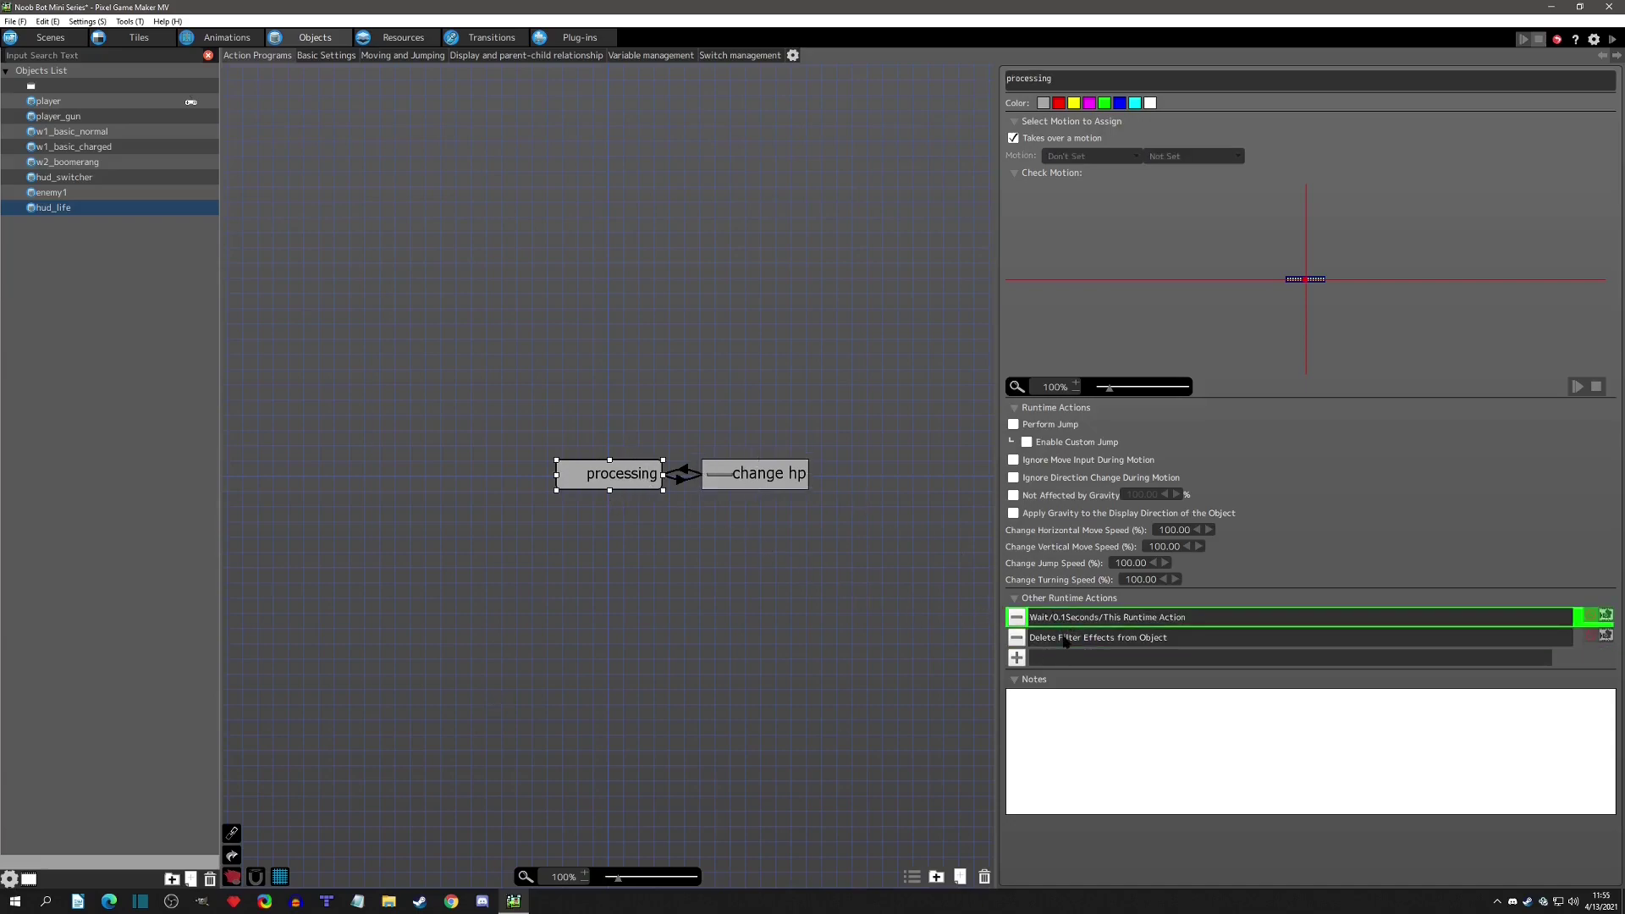
{"action": "left_click", "coordinate": [1073, 640]}
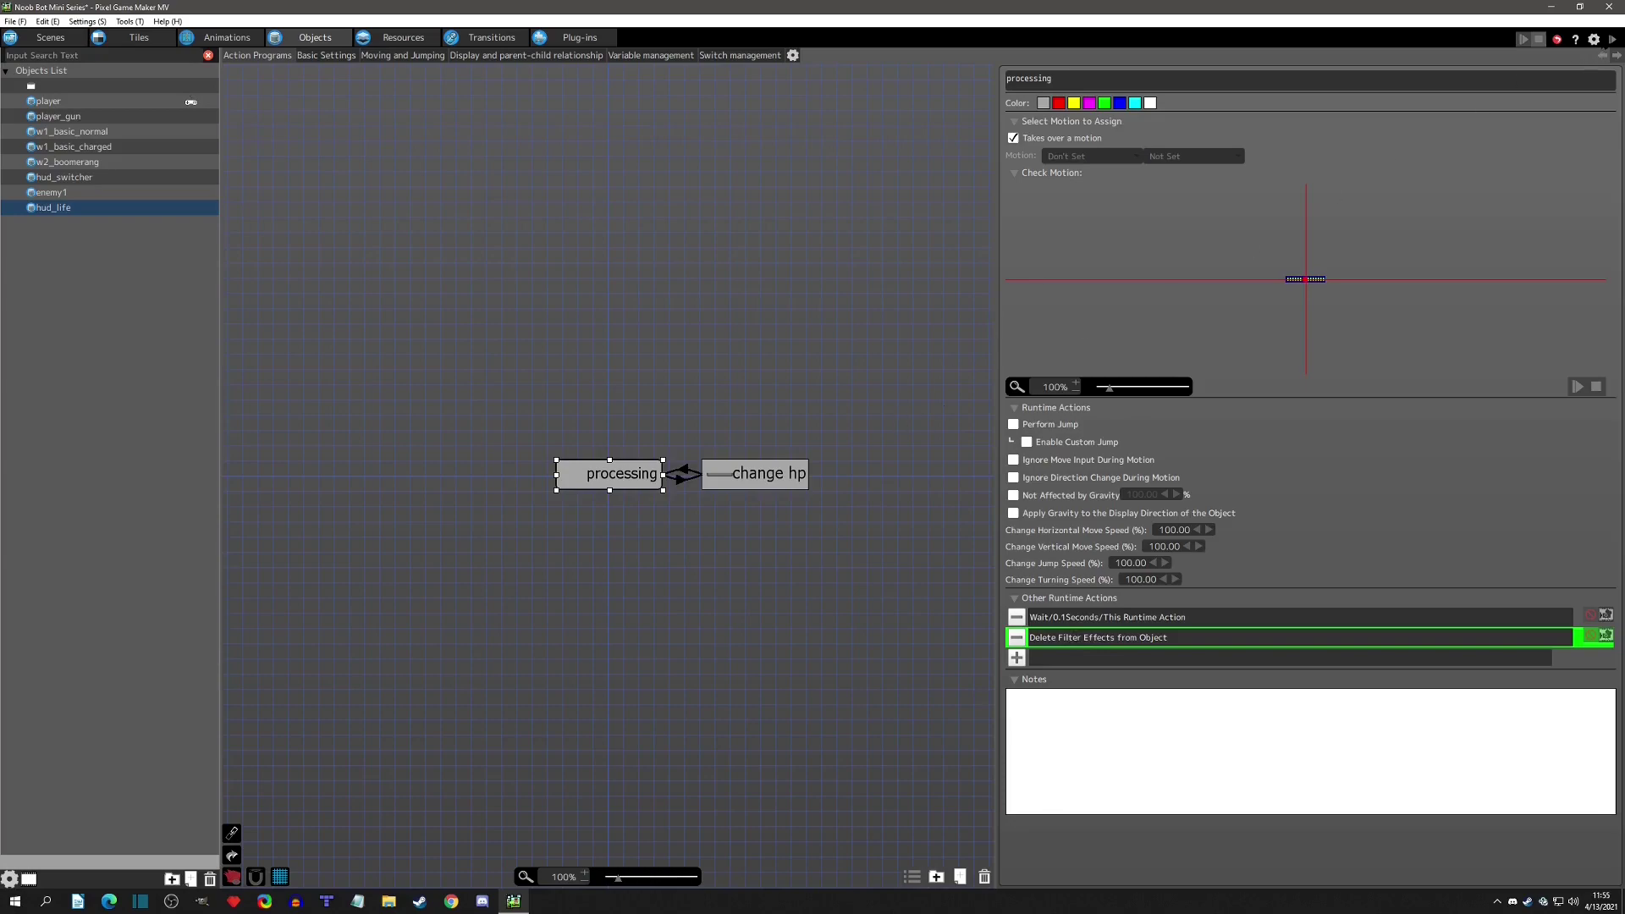
Start a test play and nudge the player's HP up and down to watch the bar flash white.
{"action": "left_click", "coordinate": [1611, 39]}
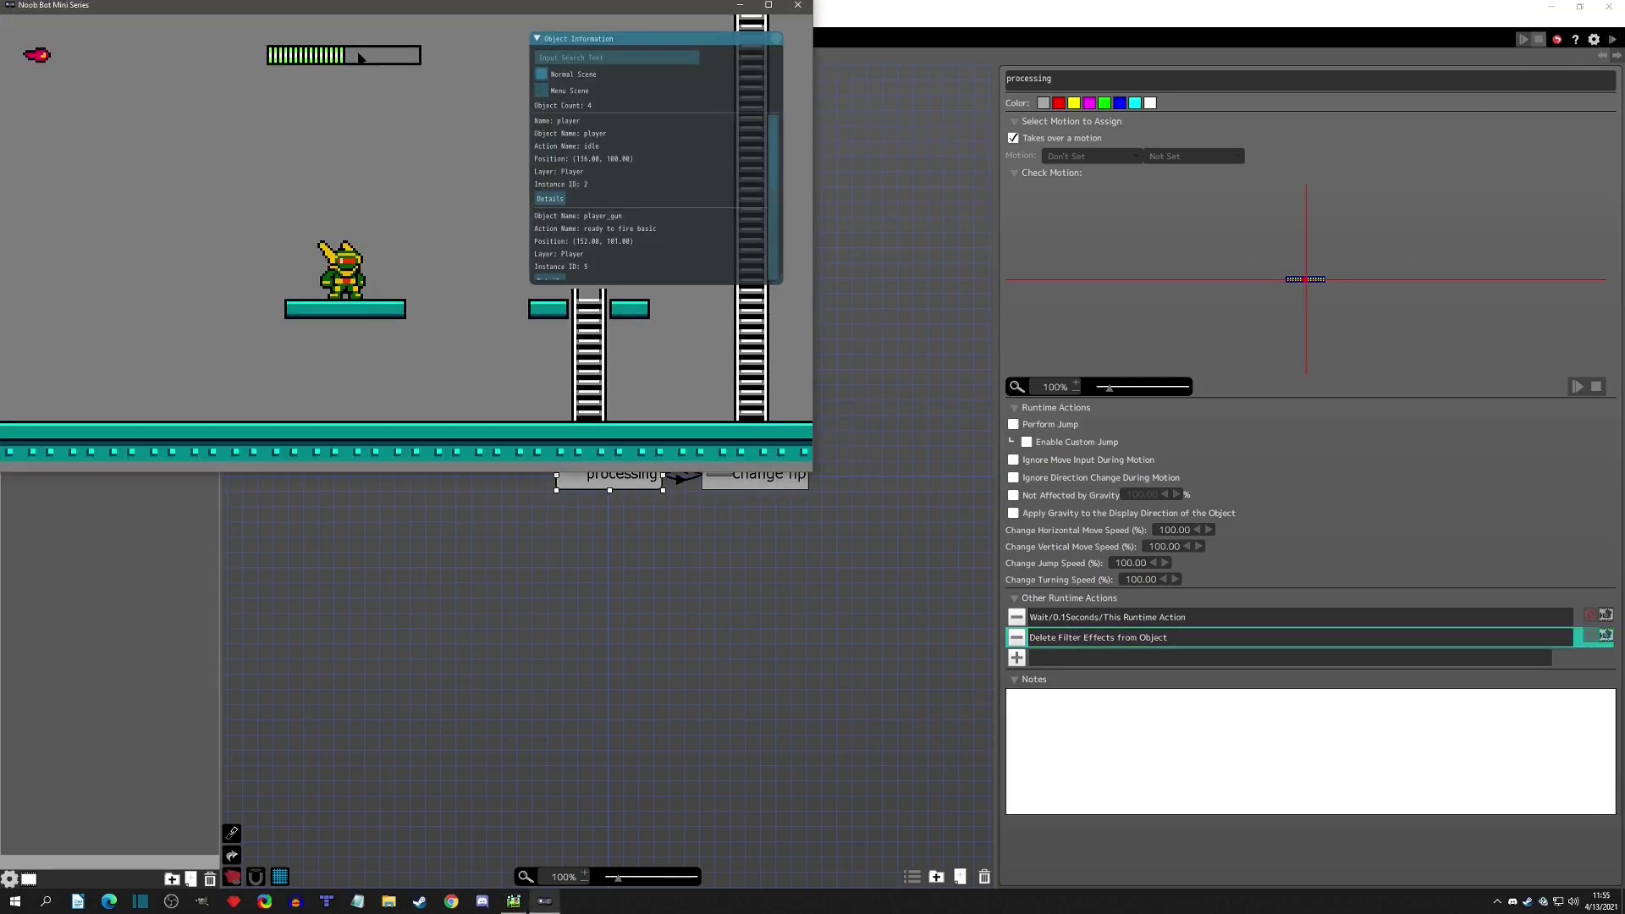
{"action": "left_click", "coordinate": [551, 199]}
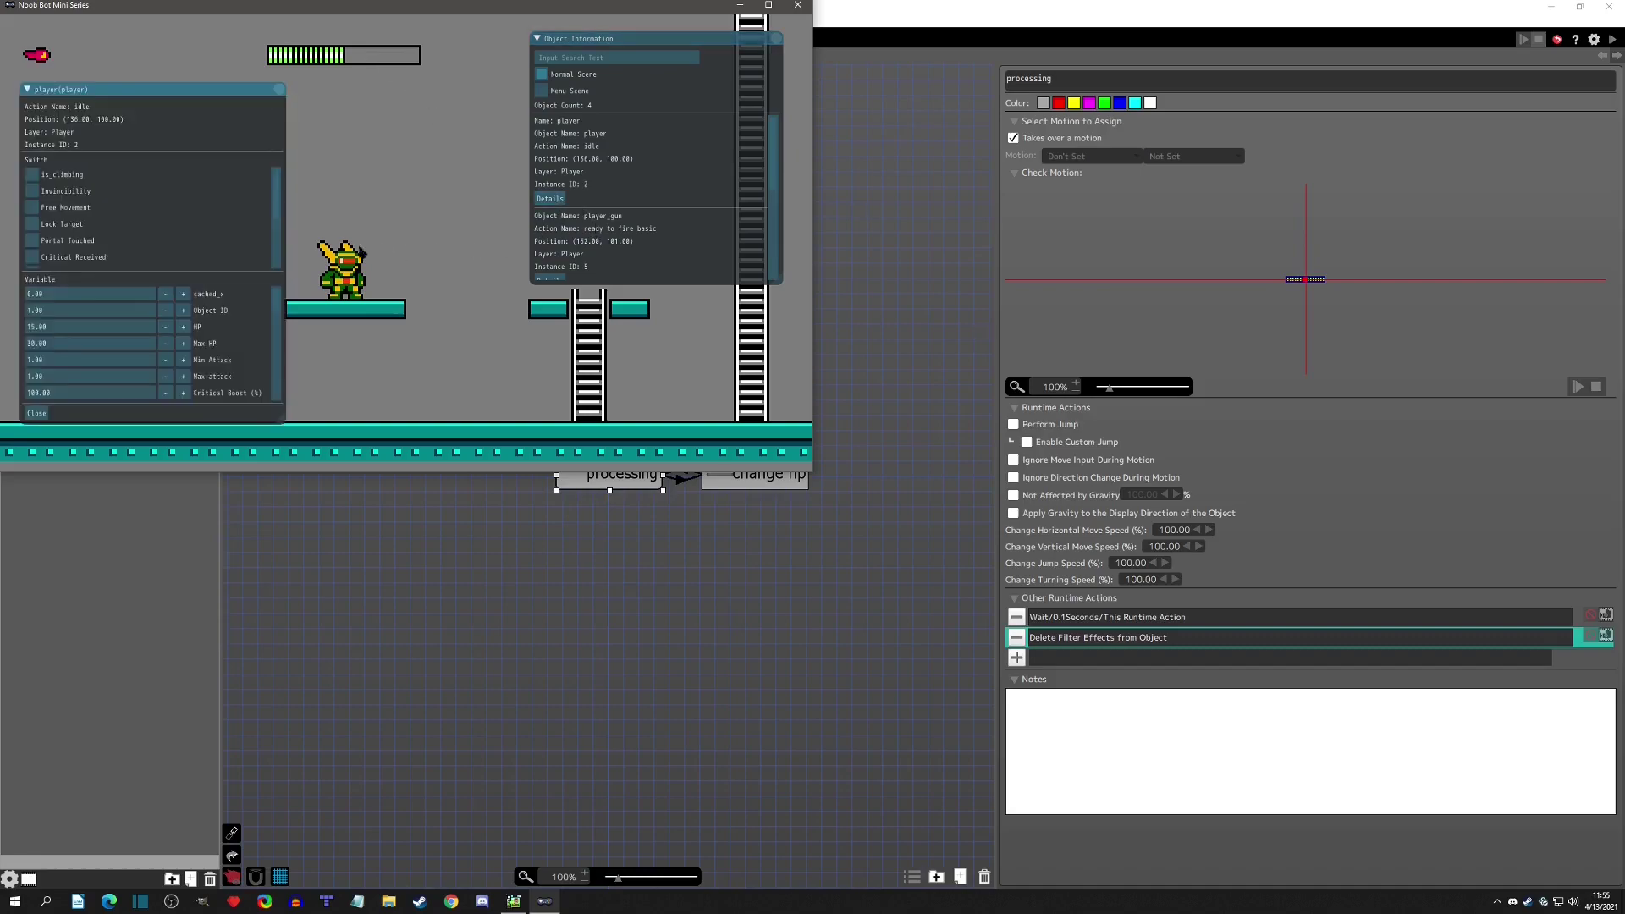
{"action": "left_click", "coordinate": [183, 327]}
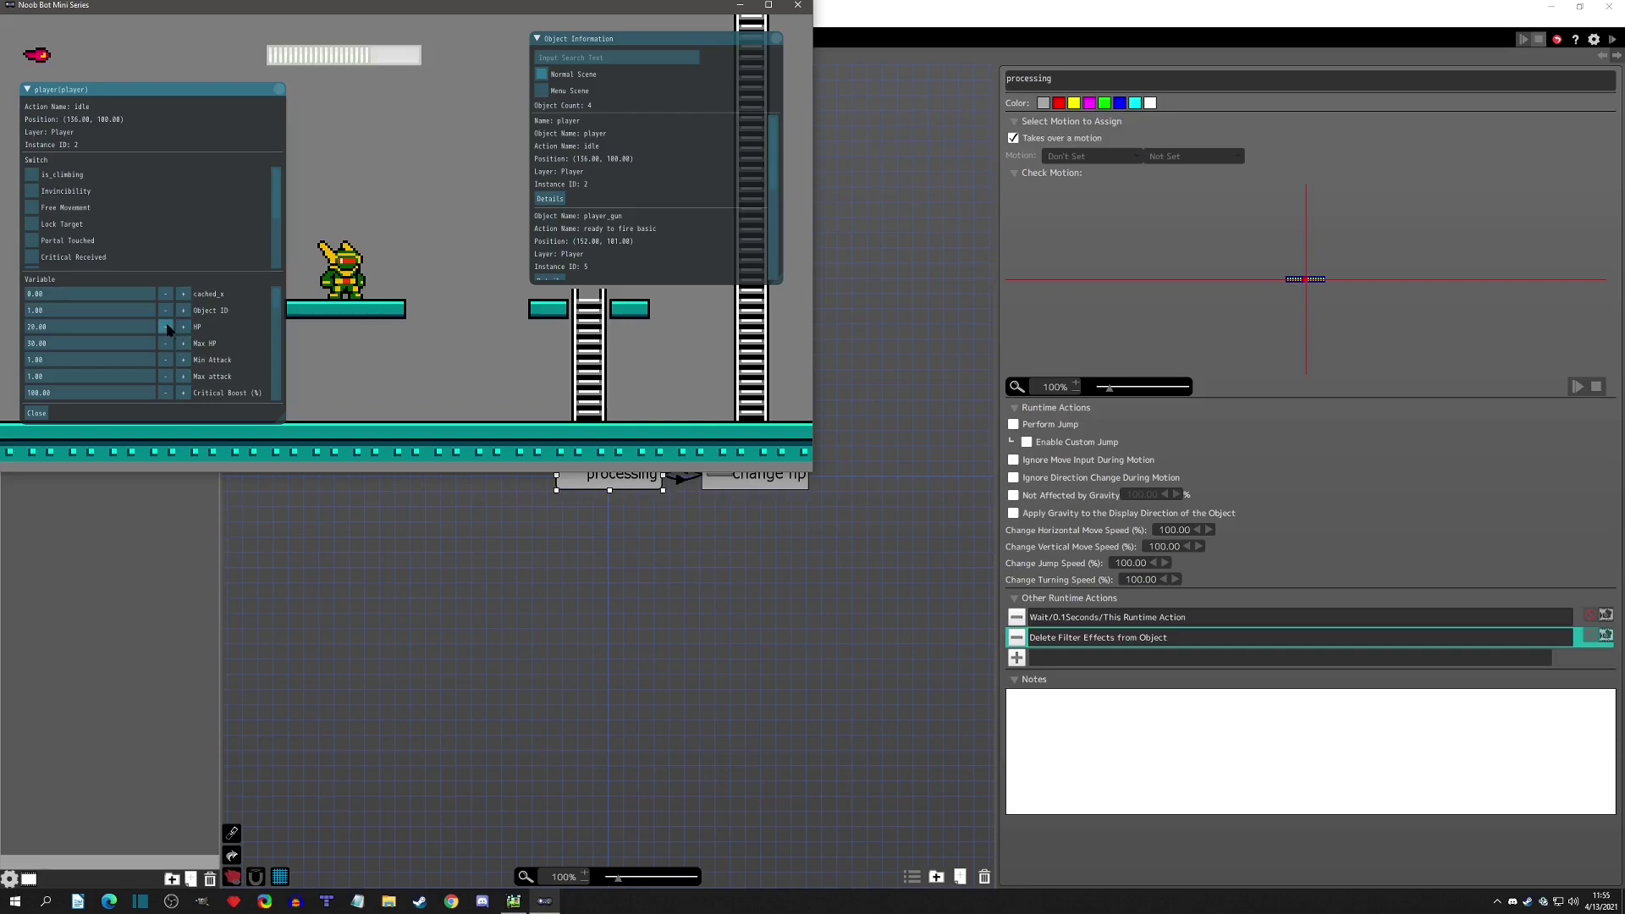
{"action": "left_click", "coordinate": [166, 327]}
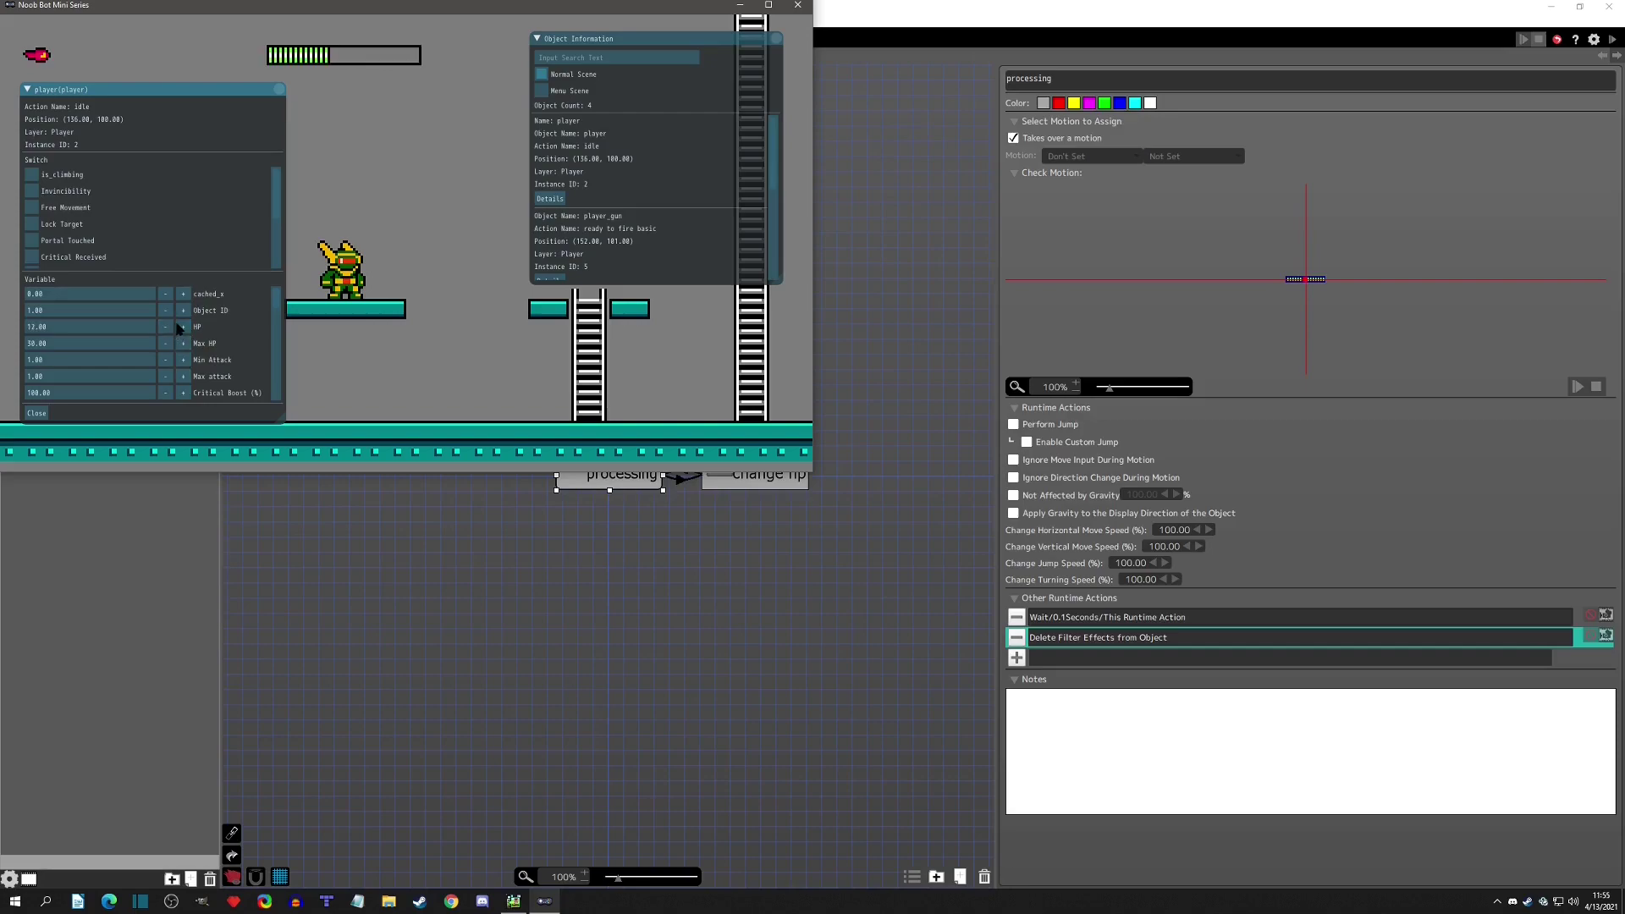
{"action": "left_click", "coordinate": [183, 326]}
{"action": "left_click", "coordinate": [183, 327]}
{"action": "left_click", "coordinate": [183, 327]}
{"action": "left_click", "coordinate": [183, 327]}
{"action": "left_click", "coordinate": [183, 326]}
Enter 15 directly as the player's HP value.
{"action": "left_click", "coordinate": [100, 327]}
{"action": "key", "text": "BackSpace"}
{"action": "key", "text": "BackSpace"}
{"action": "key", "text": "BackSpace"}
{"action": "key", "text": "BackSpace"}
{"action": "key", "text": "BackSpace"}
{"action": "type", "text": "15"}
Close the test play and raise change hp's white filter opacity to 255.
{"action": "left_click", "coordinate": [798, 5]}
{"action": "left_click", "coordinate": [783, 479]}
{"action": "double_click", "coordinate": [1072, 636]}
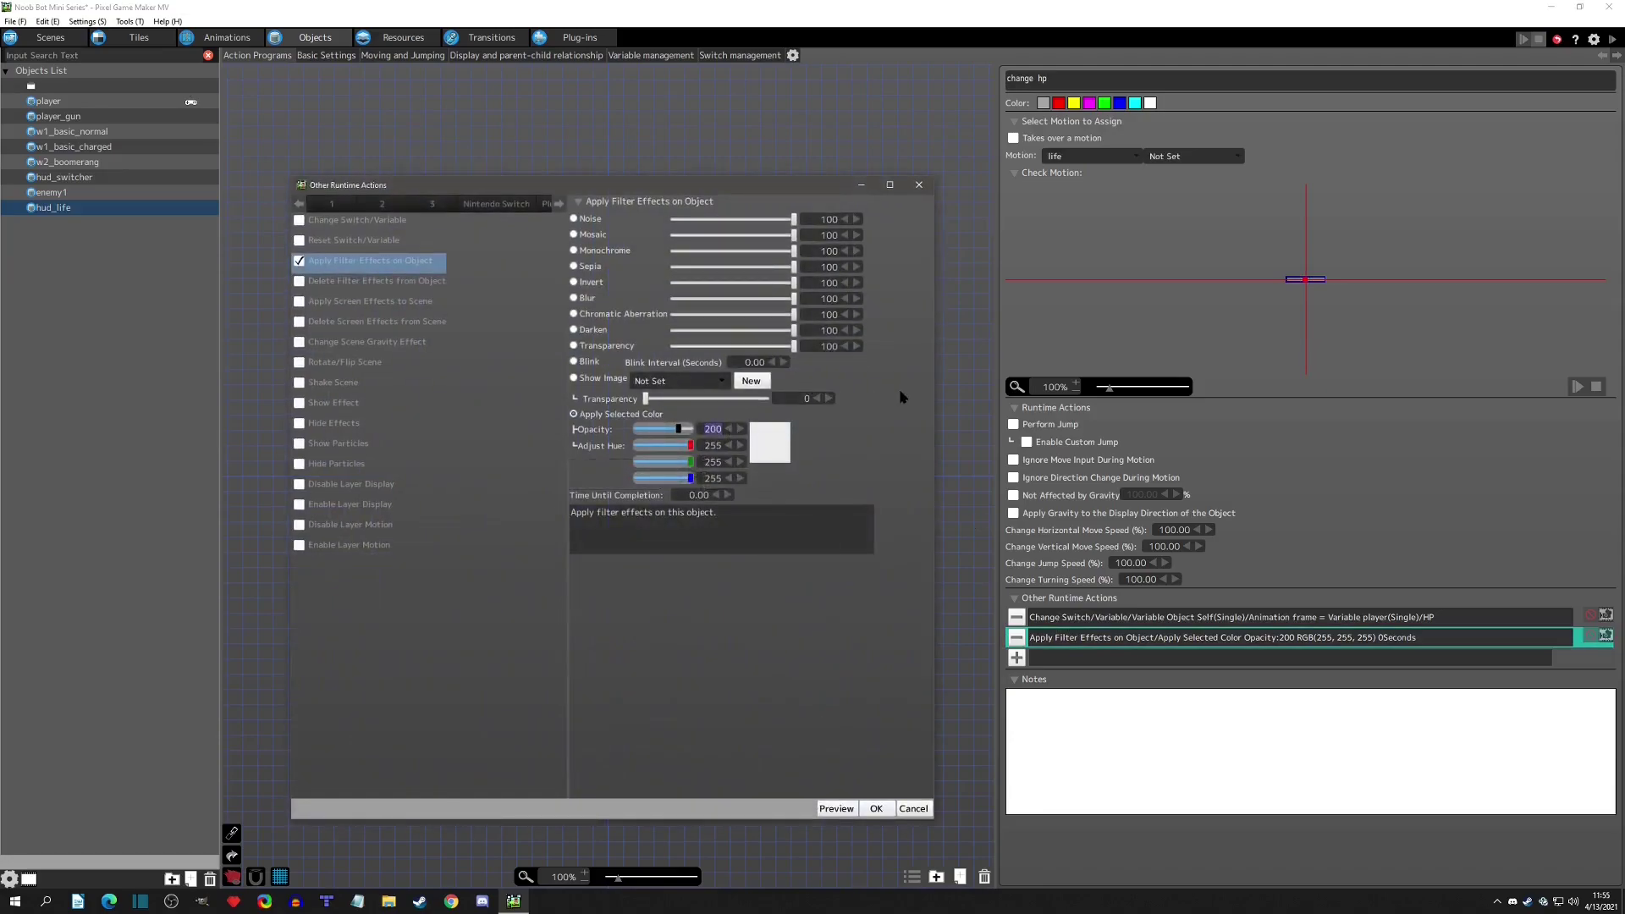
{"action": "type", "text": "255"}
{"action": "key", "text": "Return"}
{"action": "left_click", "coordinate": [876, 808]}
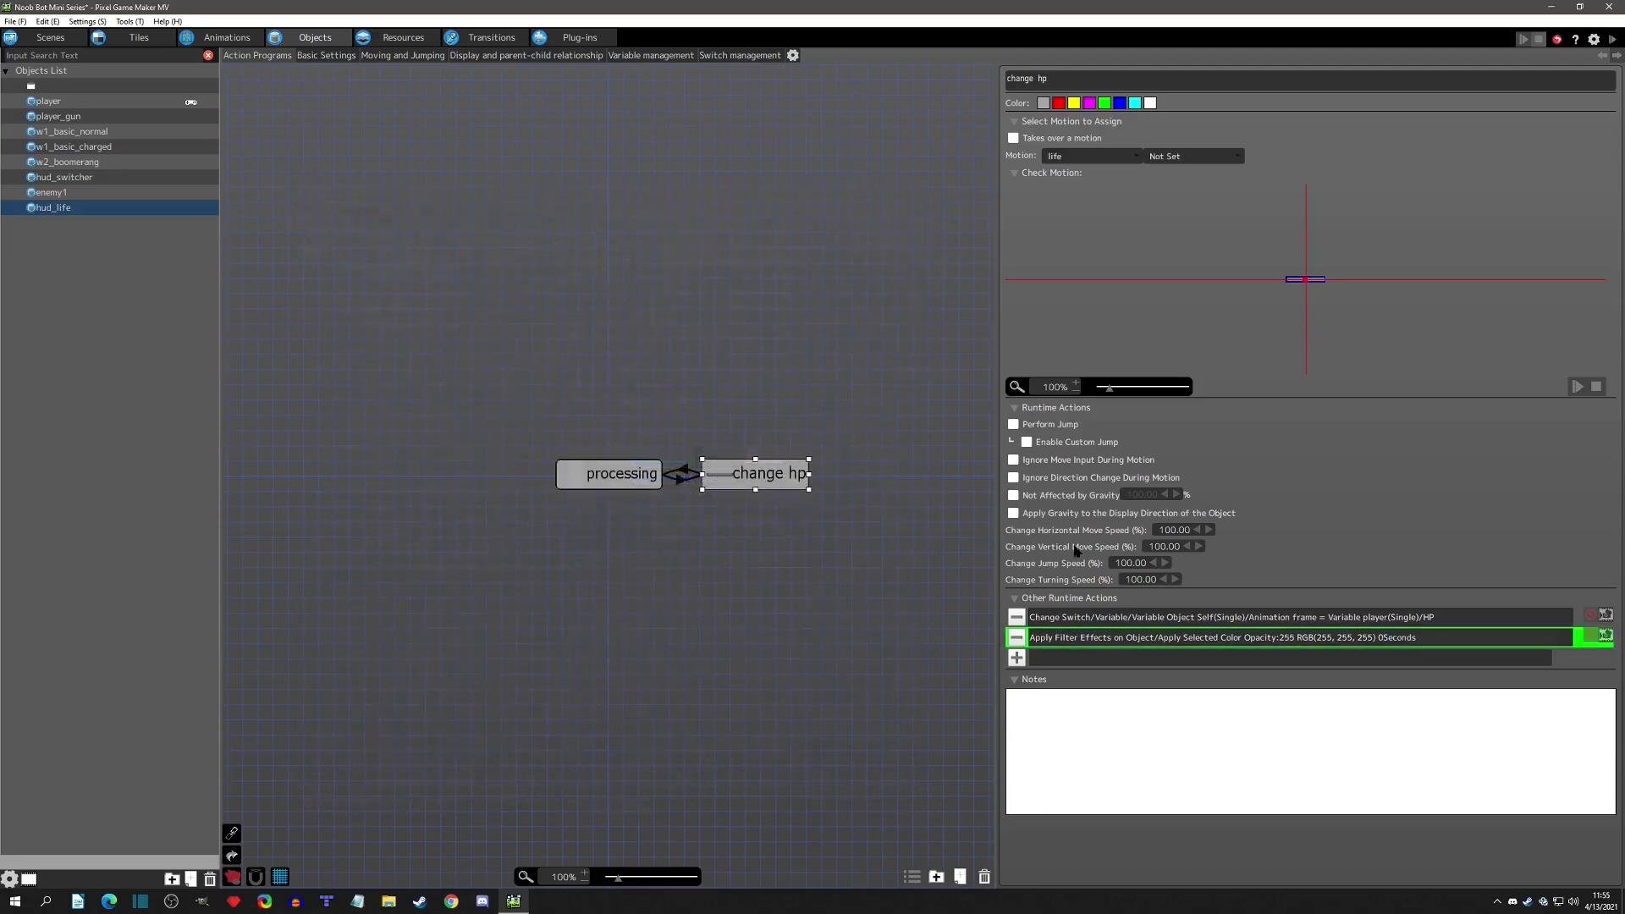
Test play with the player's HP set to 10, then confirm the filter at opacity 200.
{"action": "key", "text": "F5"}
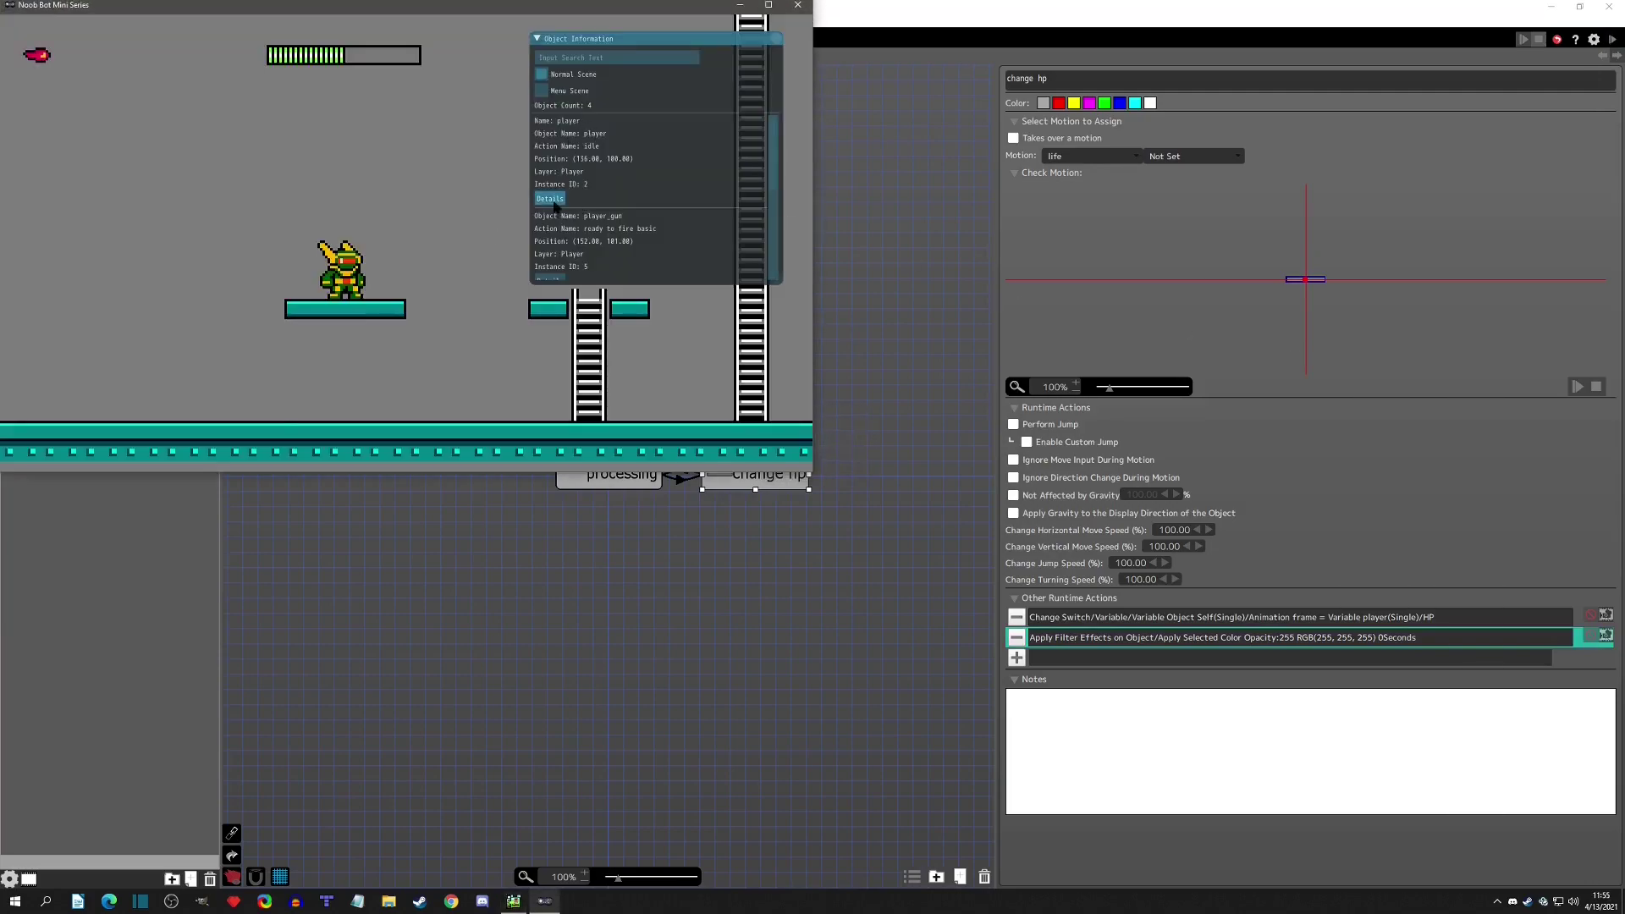
{"action": "left_click", "coordinate": [562, 201]}
{"action": "left_click", "coordinate": [91, 330]}
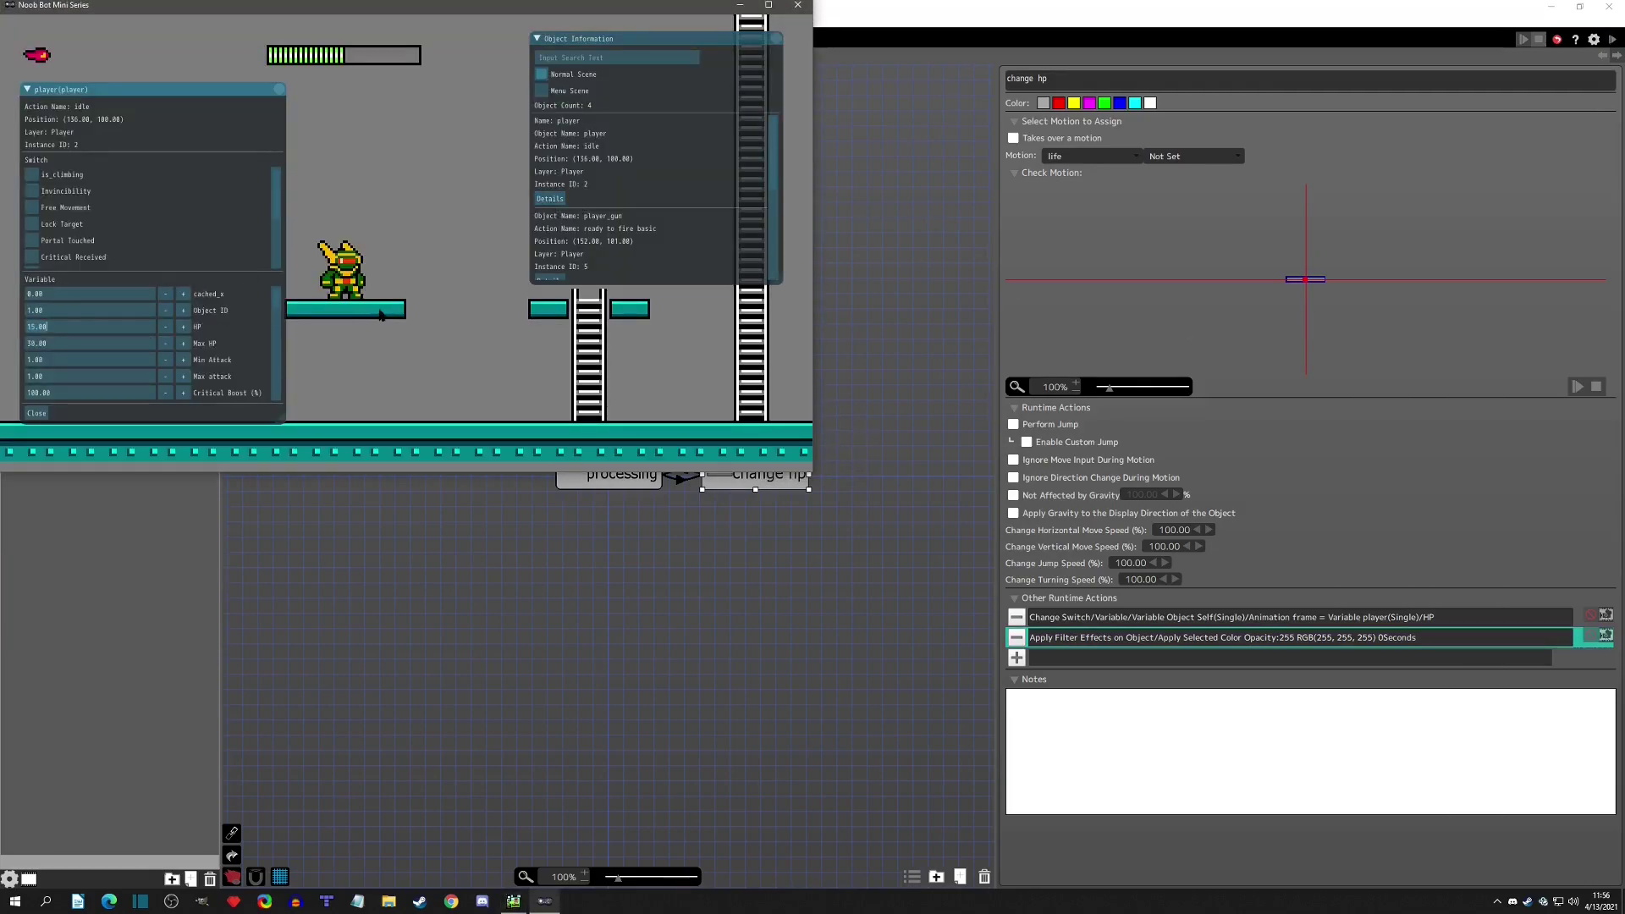
{"action": "key", "text": "ctrl+a"}
{"action": "type", "text": "10"}
{"action": "left_click", "coordinate": [798, 4]}
{"action": "double_click", "coordinate": [1065, 642]}
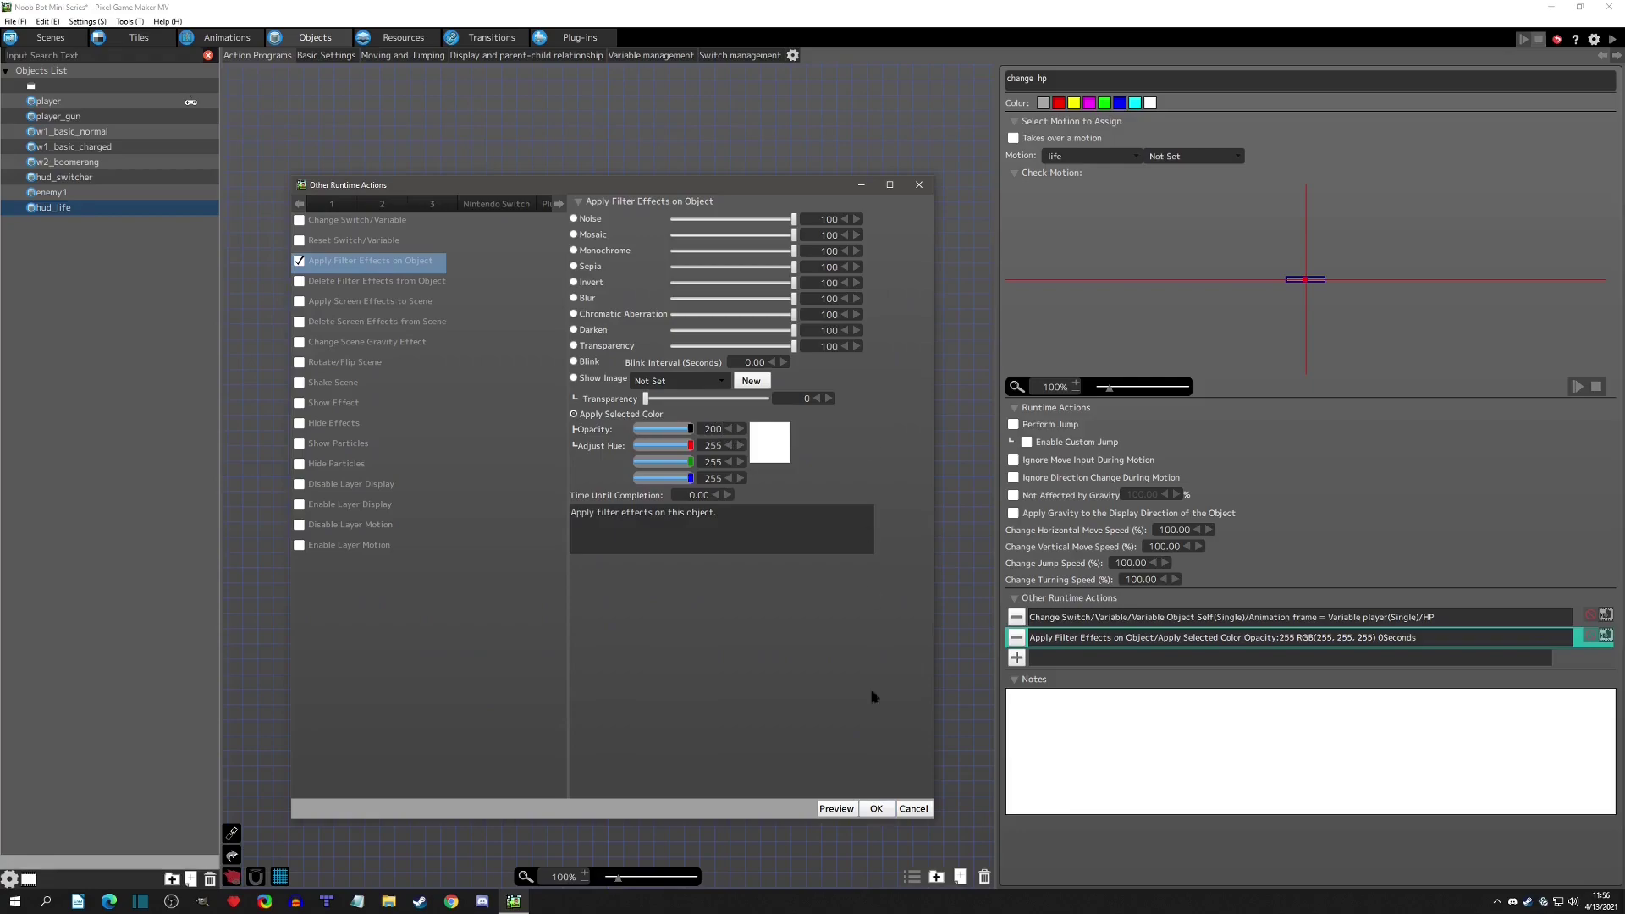
{"action": "left_click", "coordinate": [876, 808]}
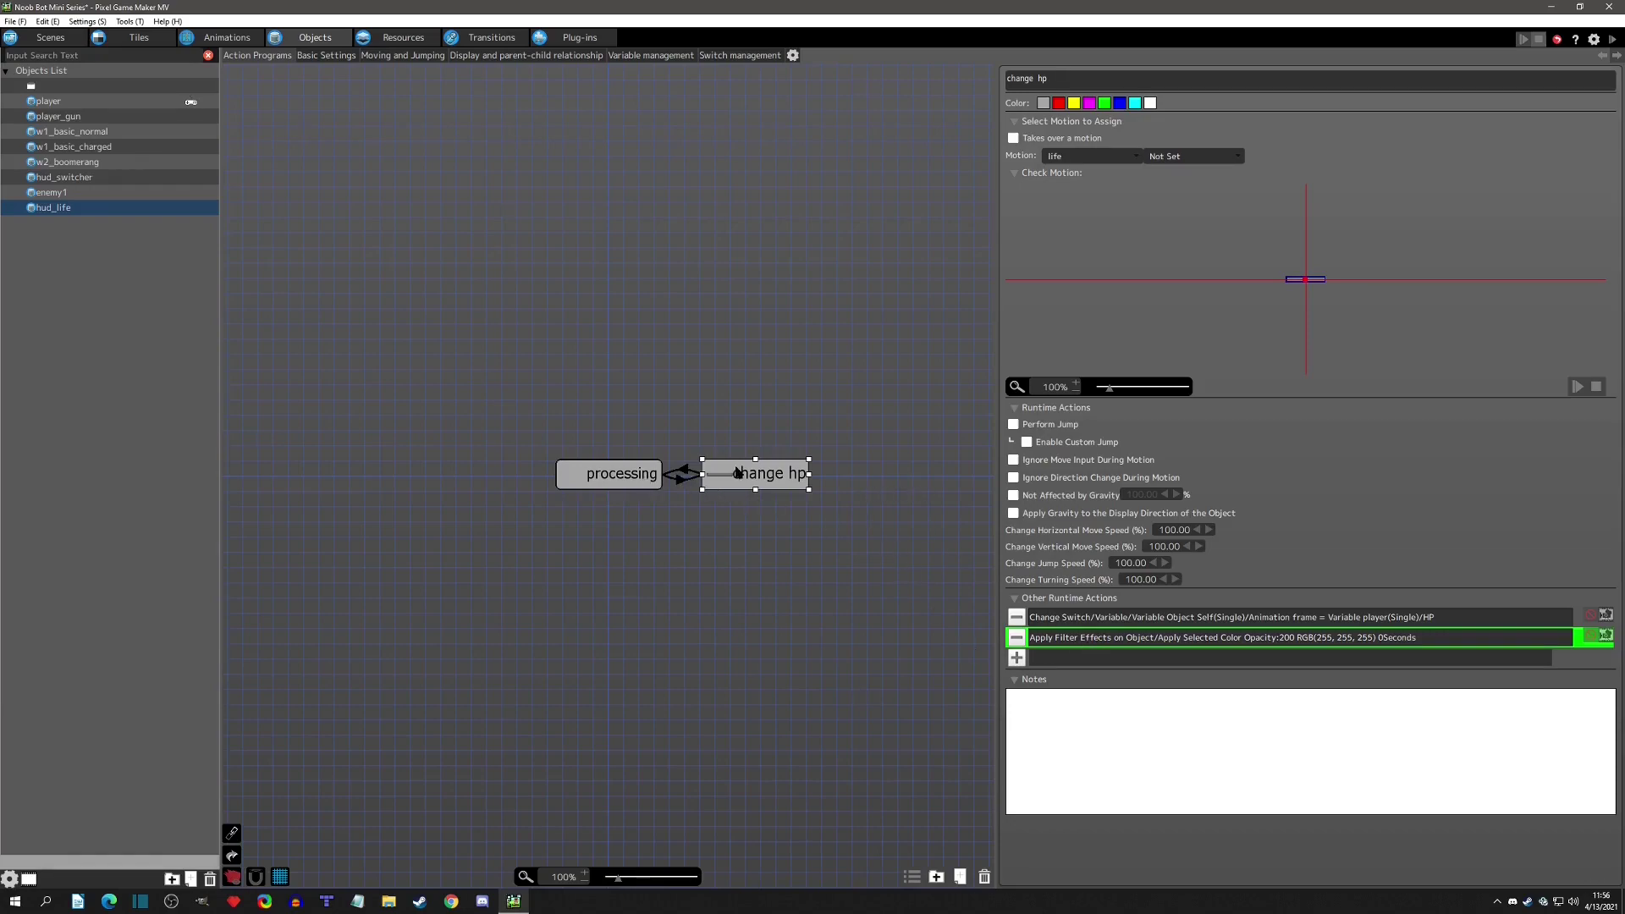
Copy change hp above processing, rename it setup, and remove its filter effect.
{"action": "left_click_drag", "start_coordinate": [745, 472], "coordinate": [601, 387], "text": "ctrl"}
{"action": "key", "text": "ctrl+a"}
{"action": "type", "text": "setup"}
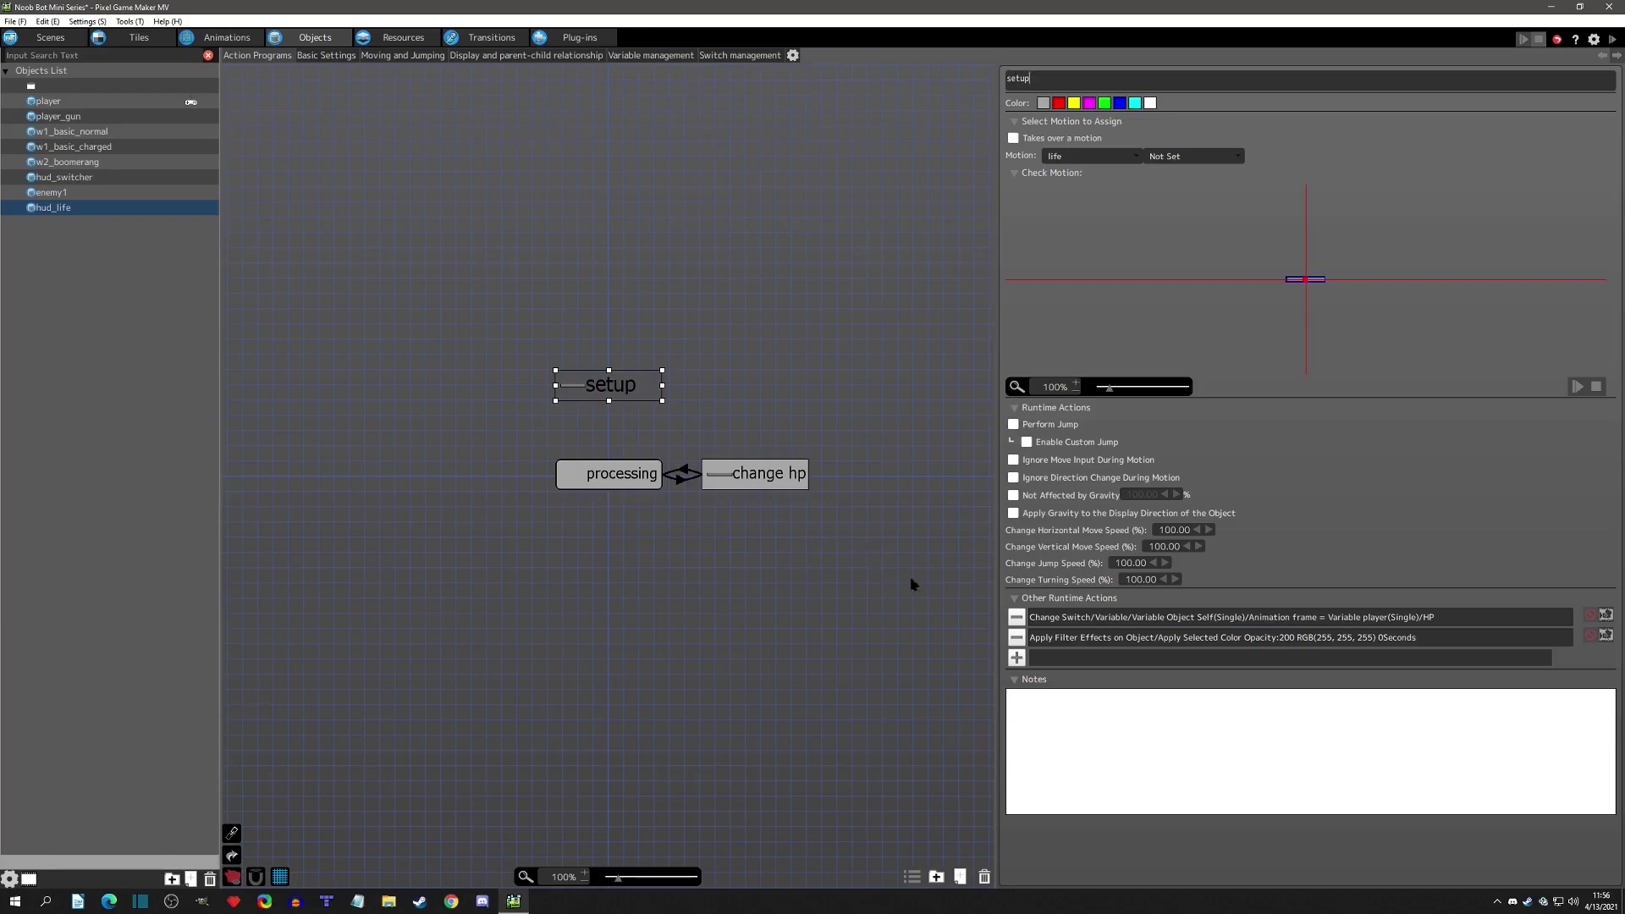
{"action": "left_click", "coordinate": [1016, 638]}
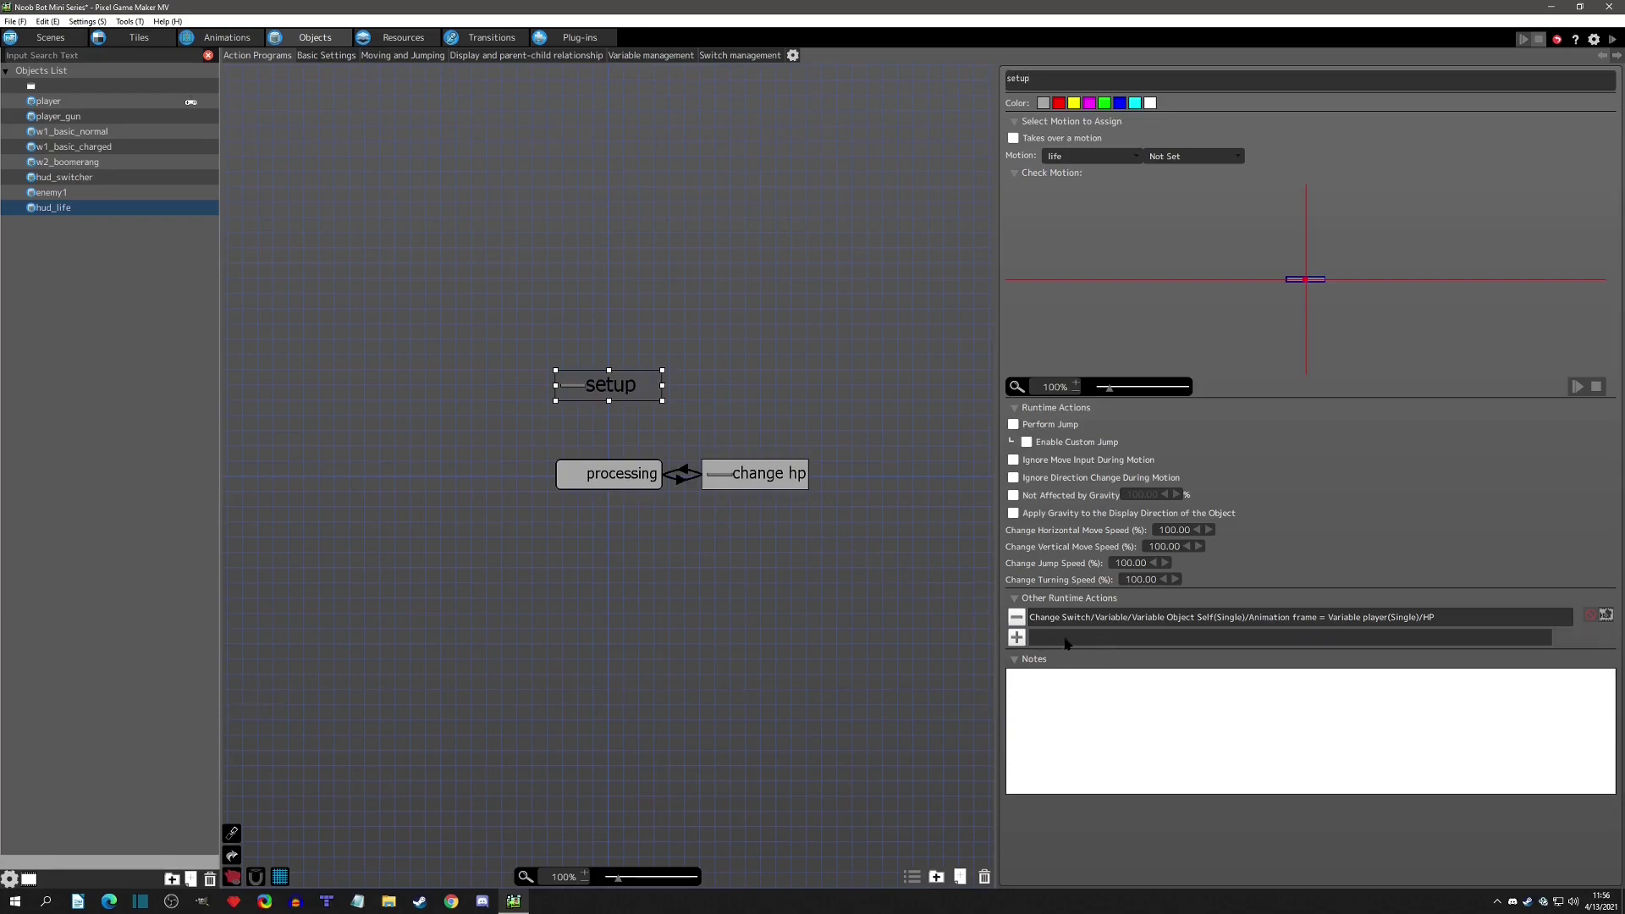
Compare setup with change hp, then set setup as the default action.
{"action": "left_click", "coordinate": [756, 473]}
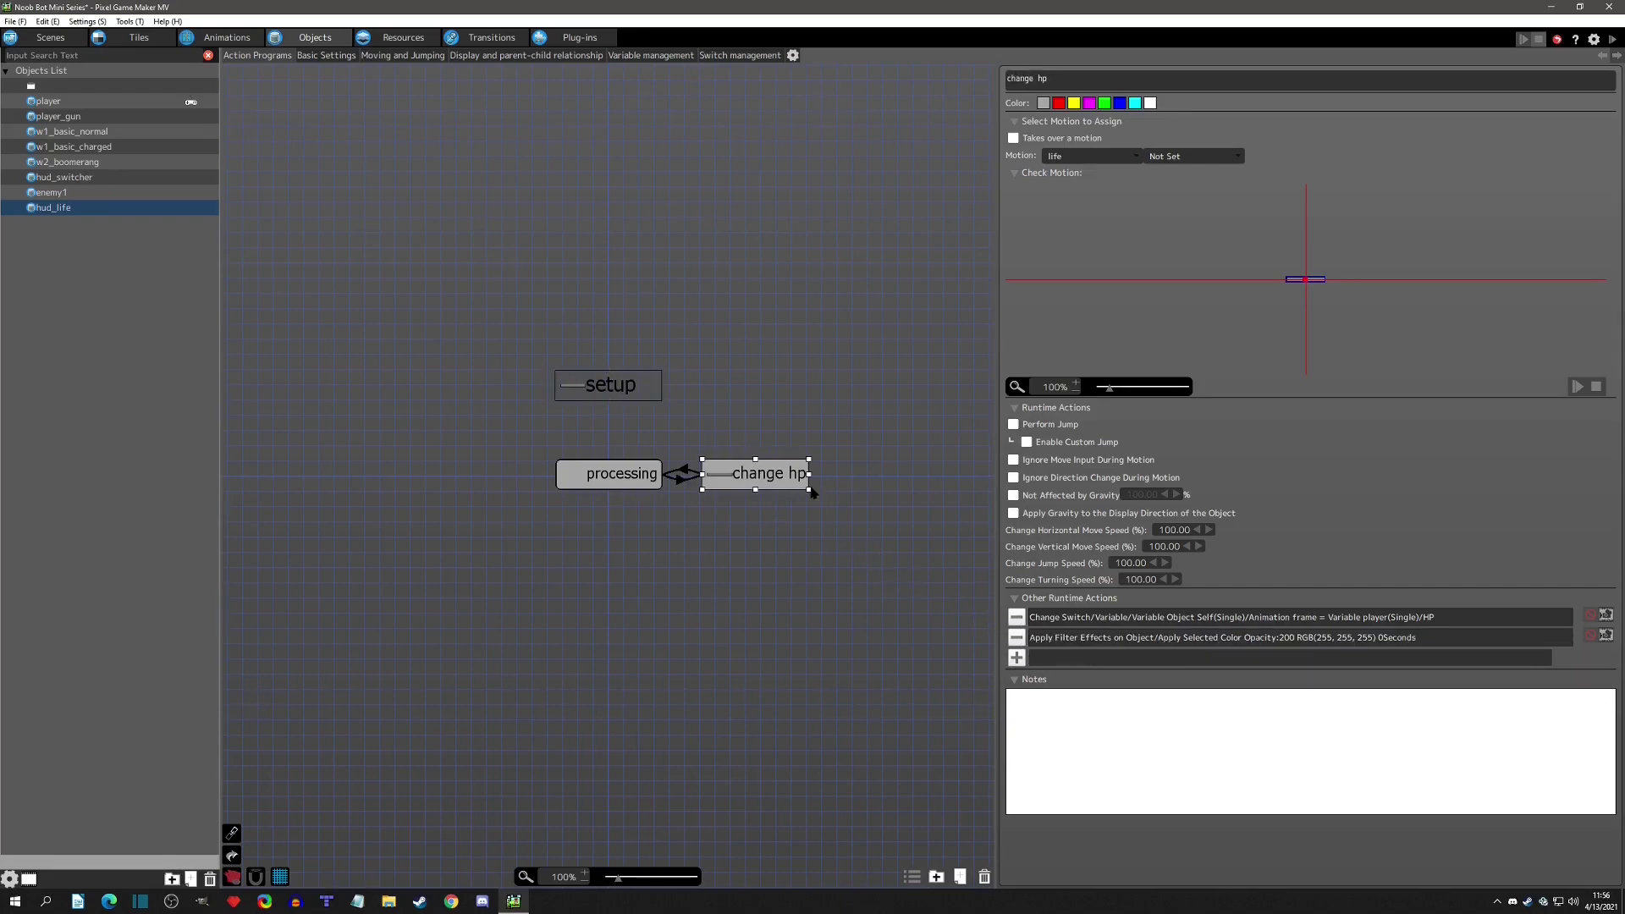
{"action": "left_click", "coordinate": [631, 385]}
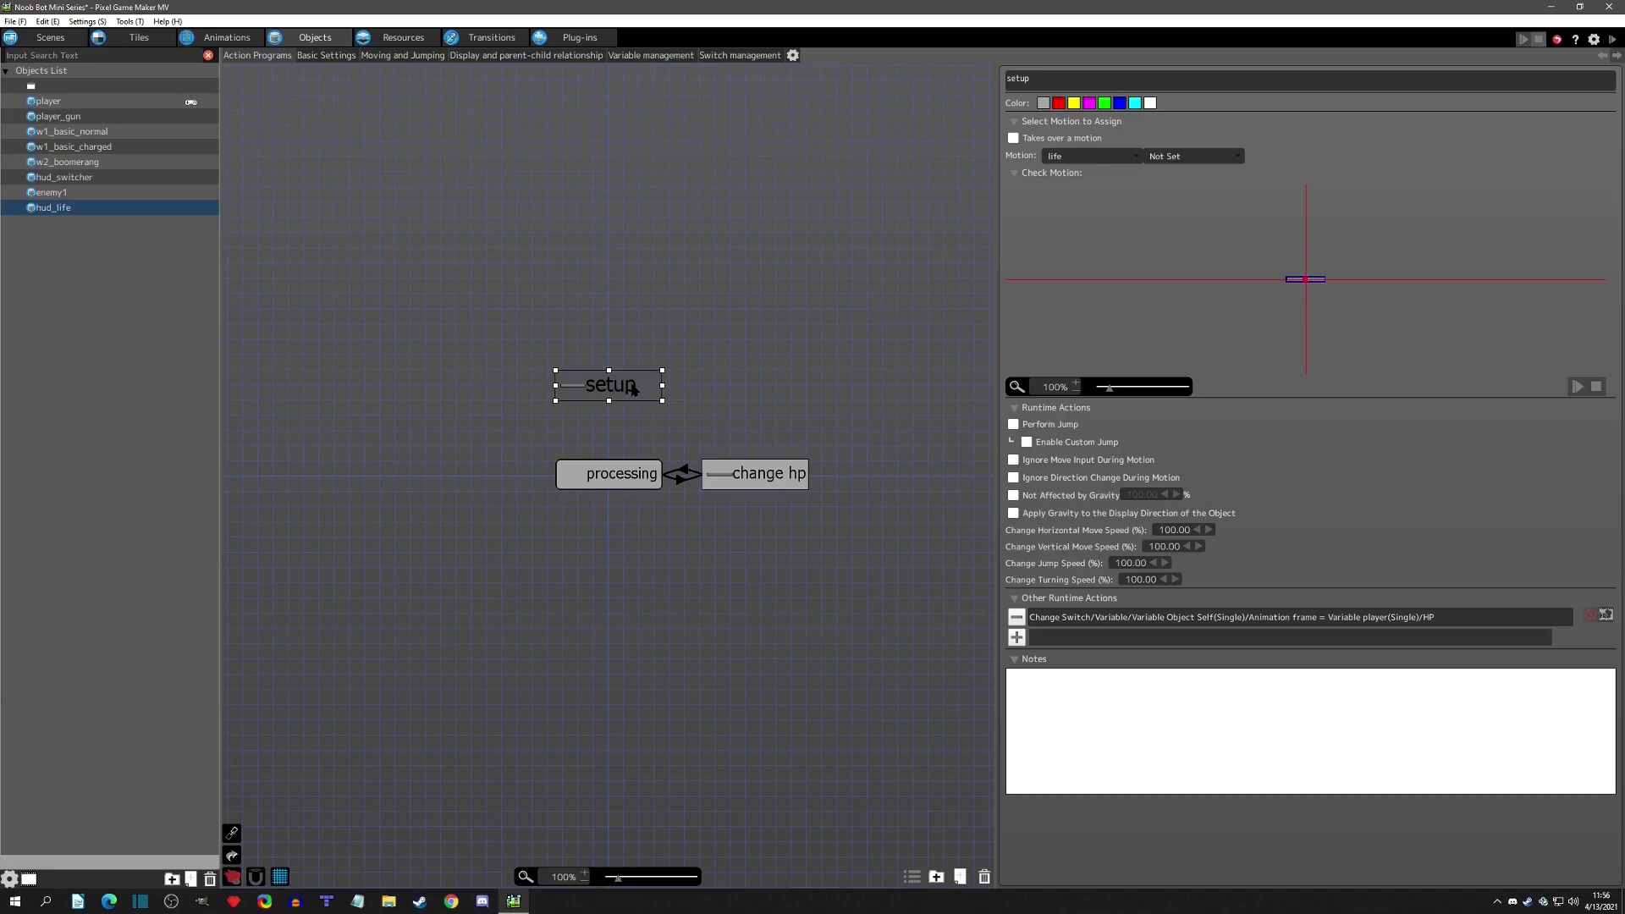
{"action": "left_click", "coordinate": [720, 474]}
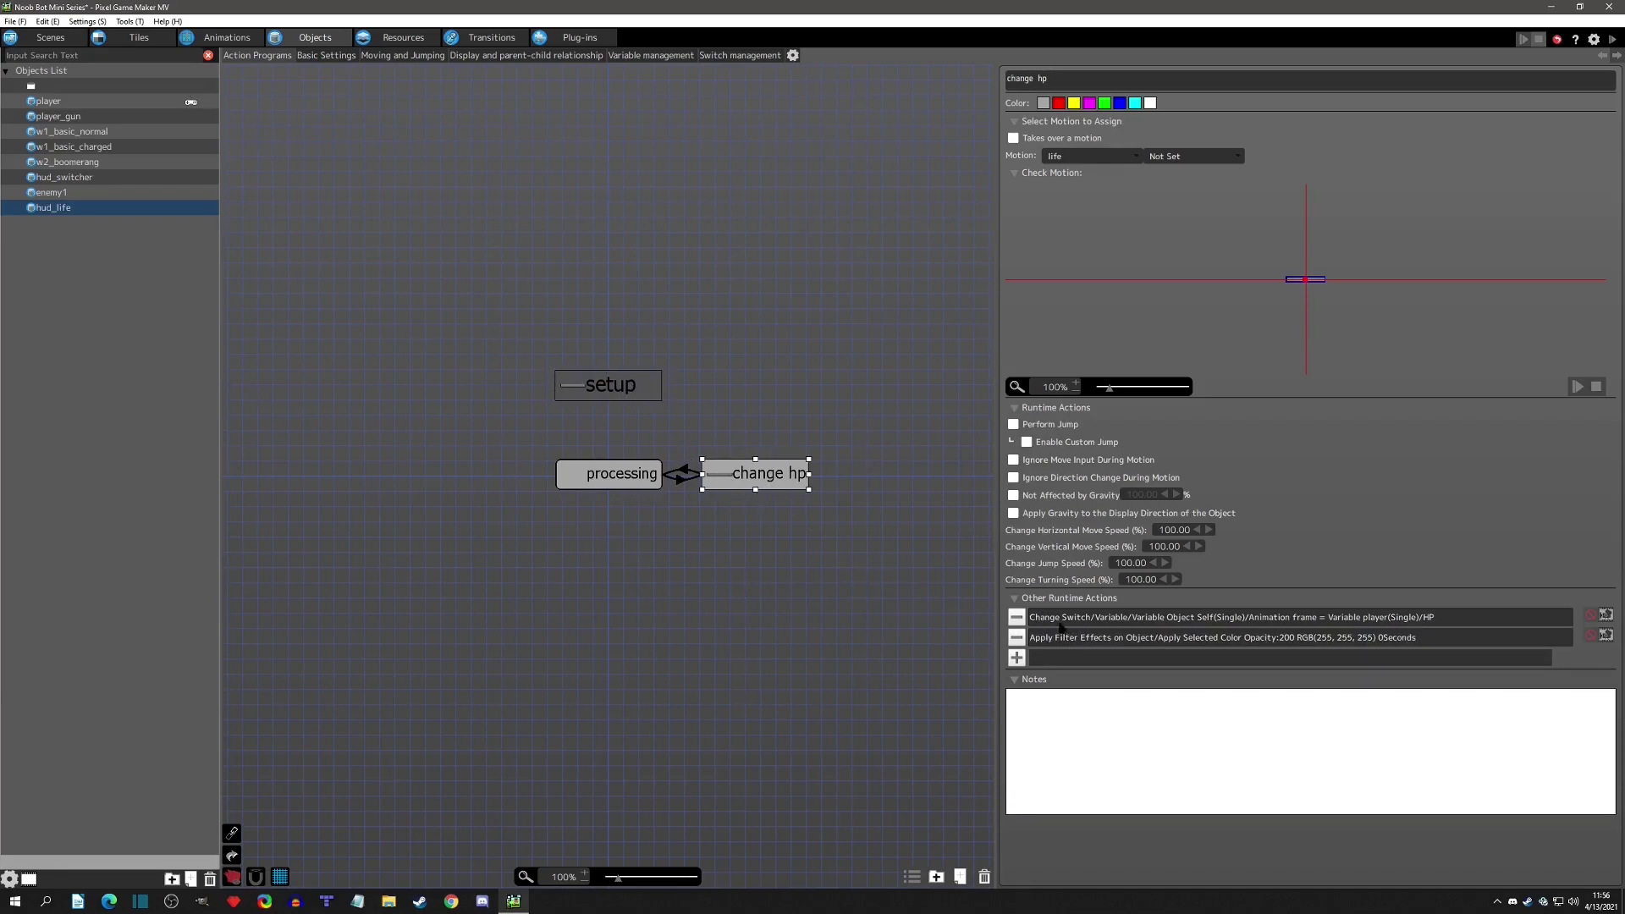
{"action": "left_click", "coordinate": [615, 391]}
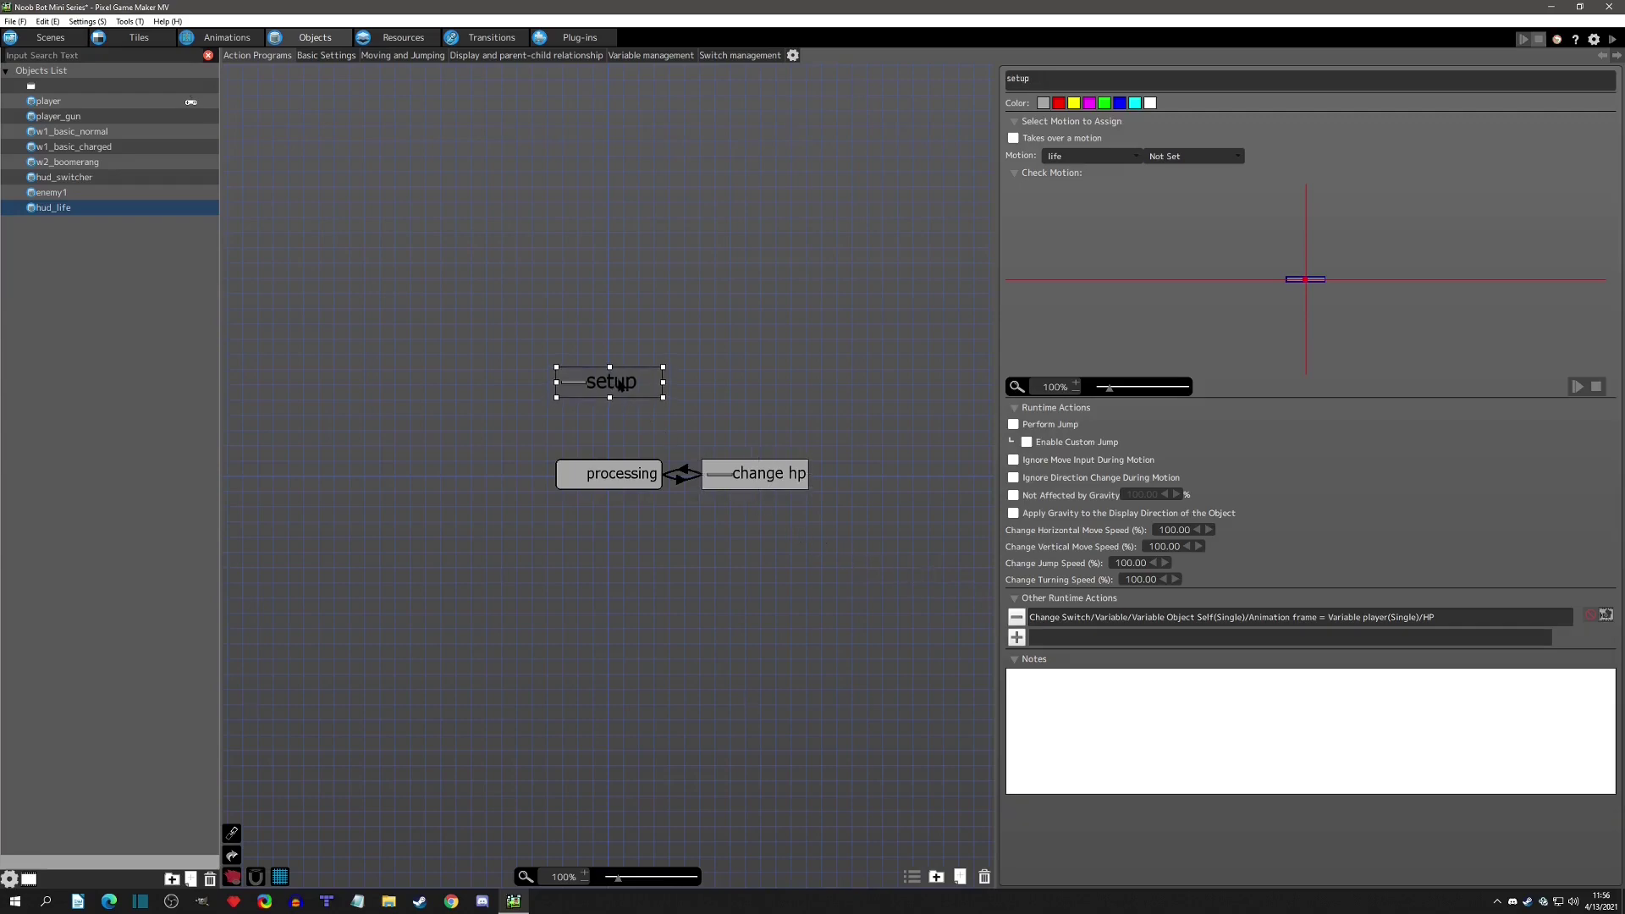
{"action": "right_click", "coordinate": [615, 382]}
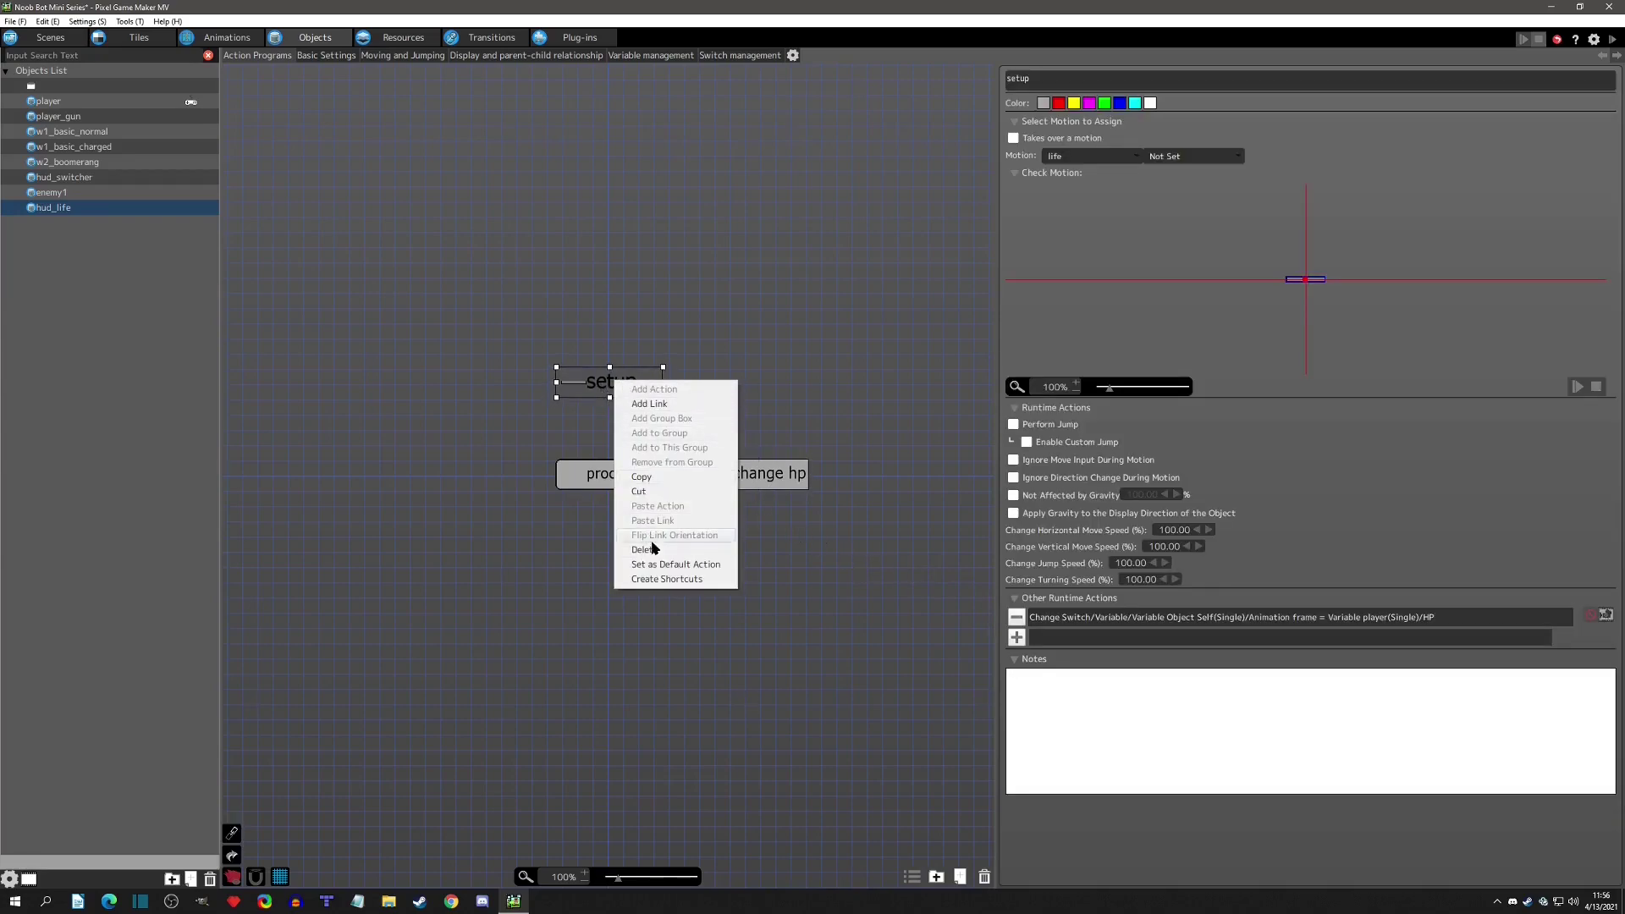
{"action": "left_click", "coordinate": [675, 565]}
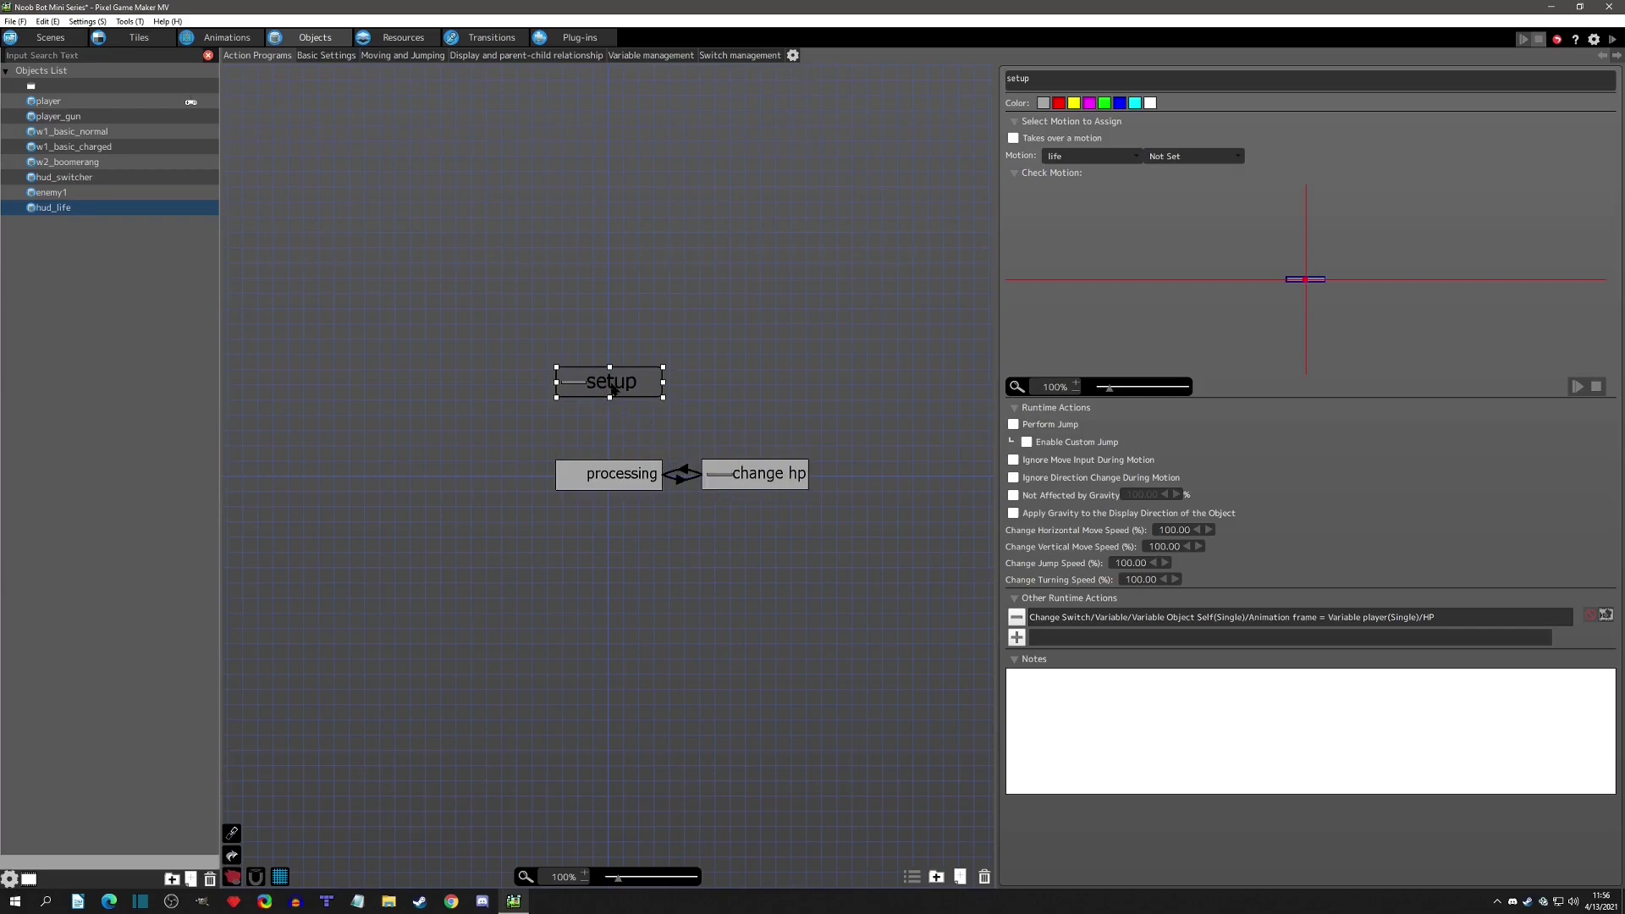
Link setup to processing with an unconditional change.
{"action": "right_click", "coordinate": [616, 389]}
{"action": "left_click", "coordinate": [641, 412]}
{"action": "left_click", "coordinate": [610, 471]}
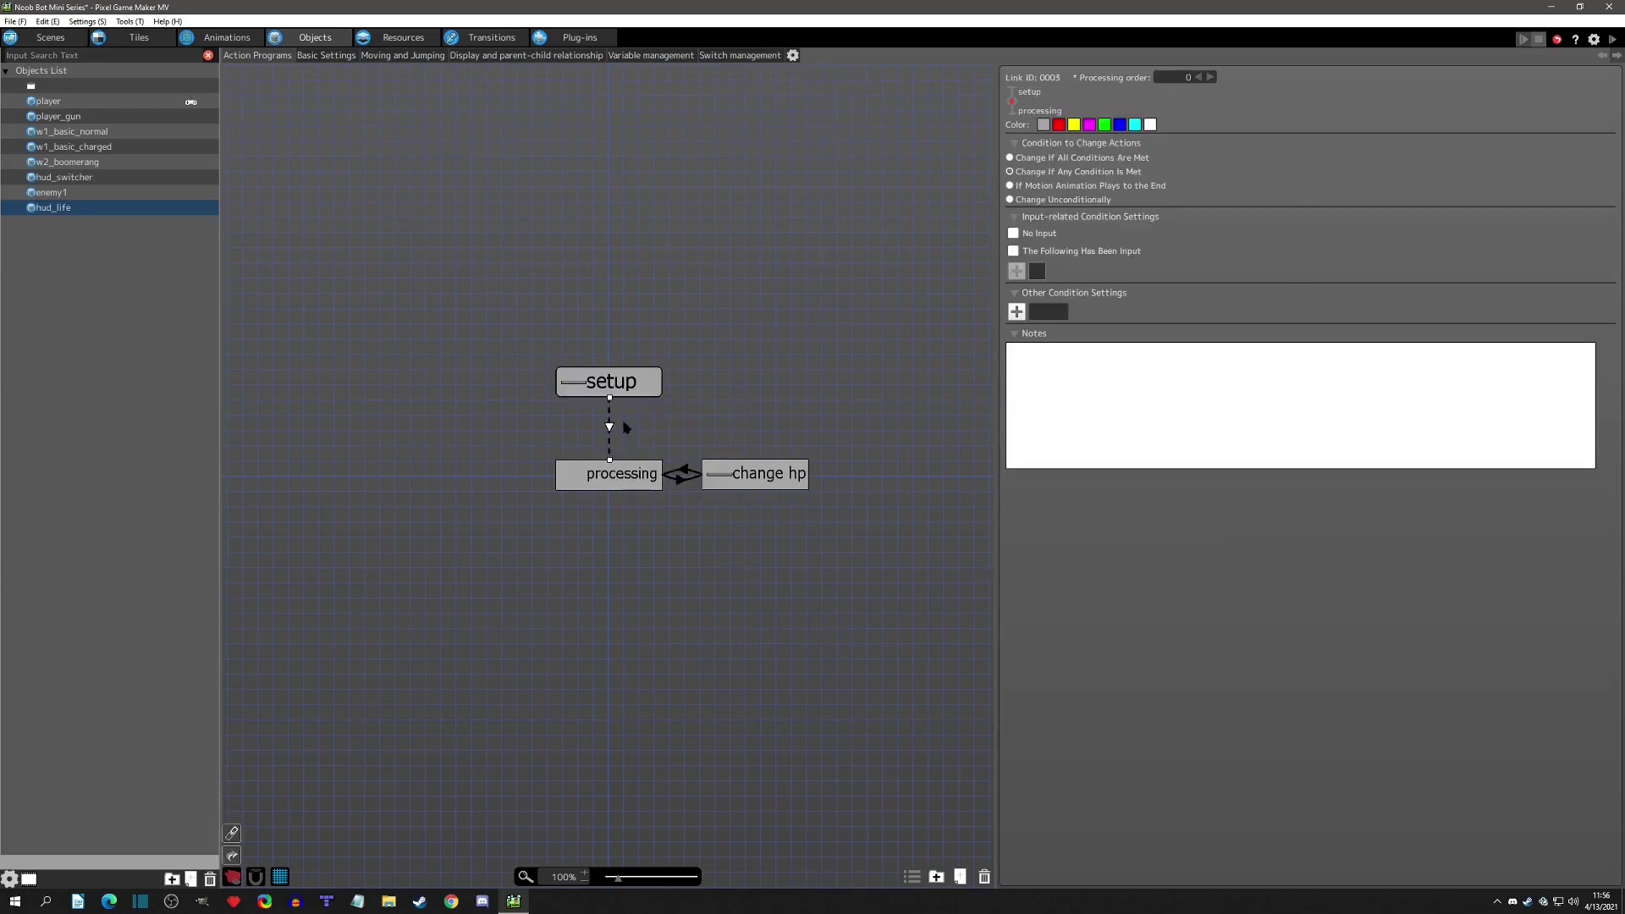
{"action": "left_click", "coordinate": [1033, 201]}
{"action": "left_click", "coordinate": [645, 479]}
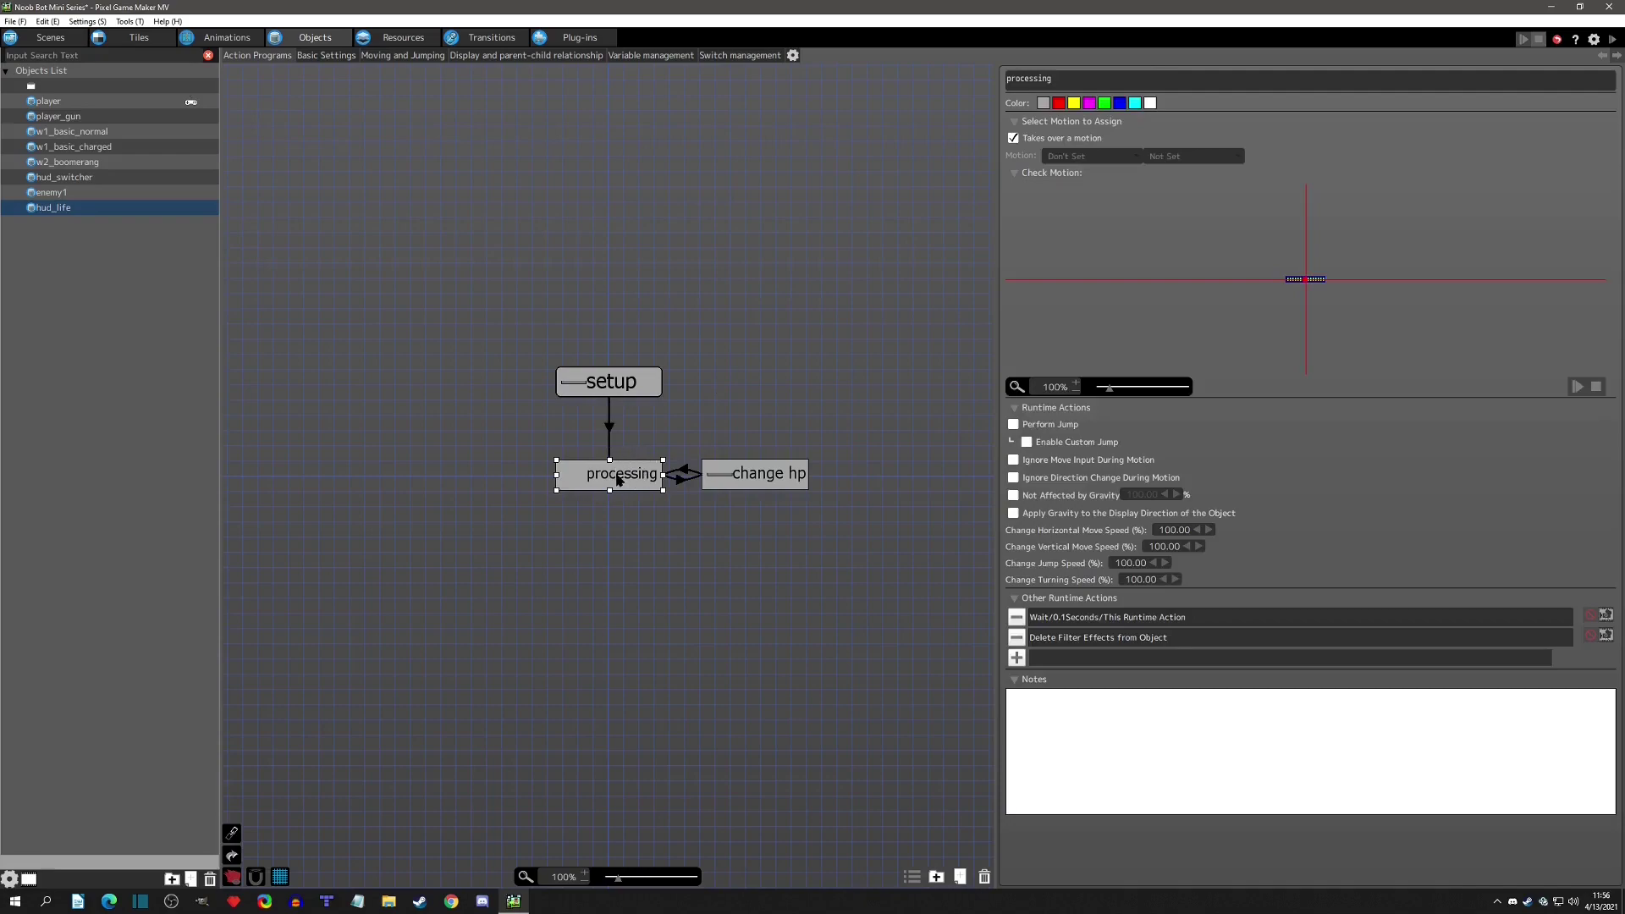
Check the settings of setup, its link to processing, processing, and change hp in turn.
{"action": "left_click", "coordinate": [609, 385]}
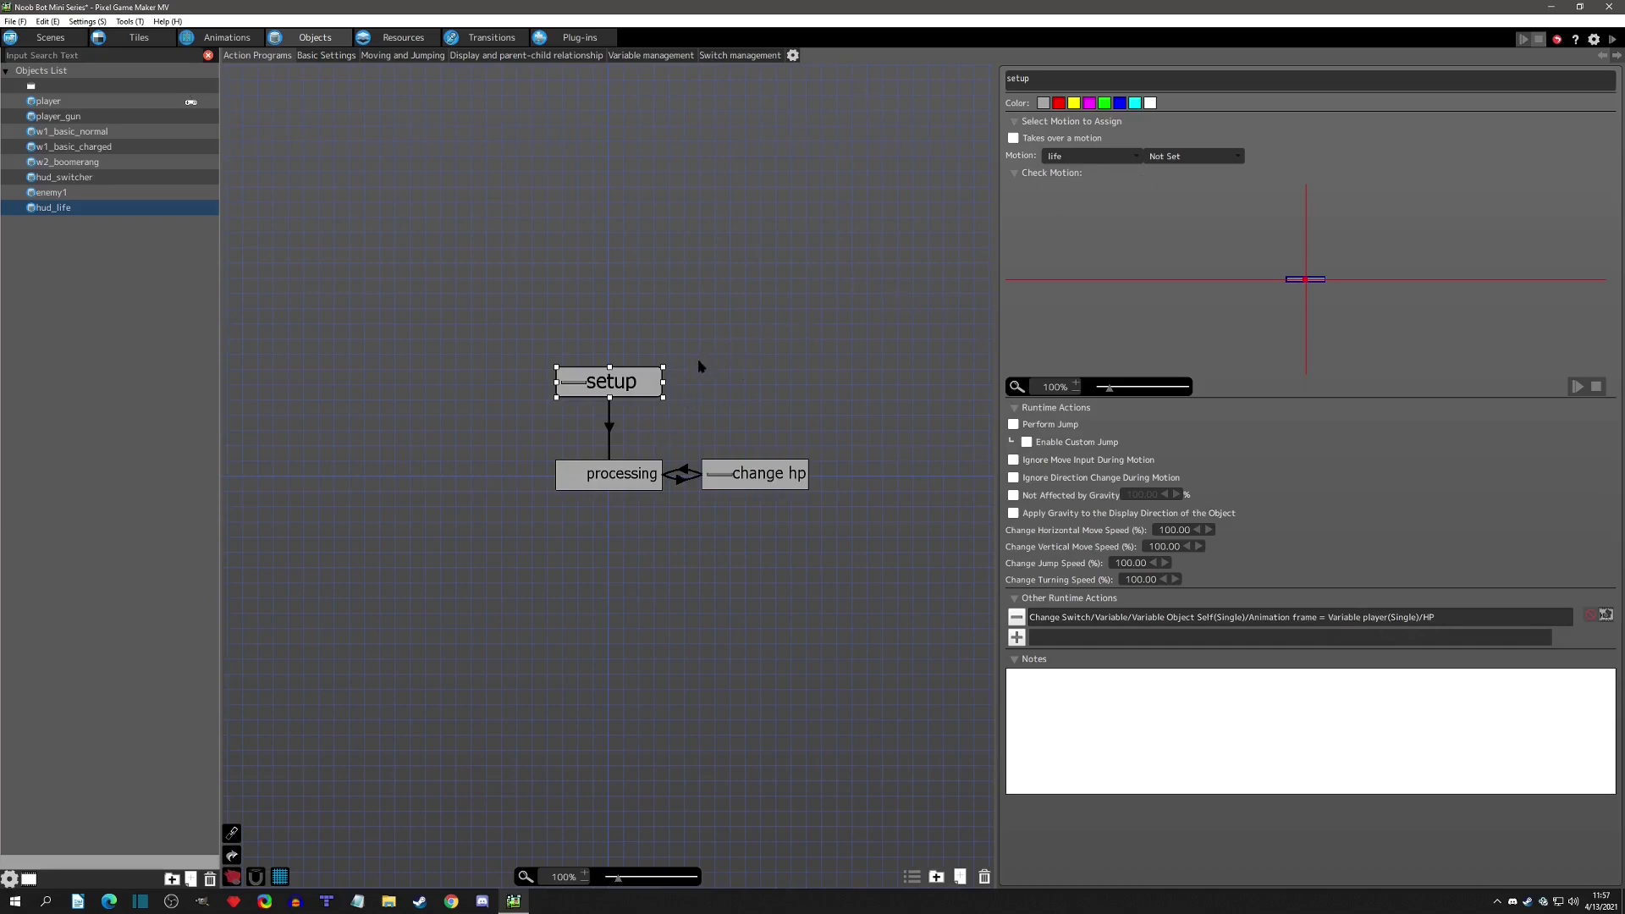
{"action": "left_click", "coordinate": [610, 428]}
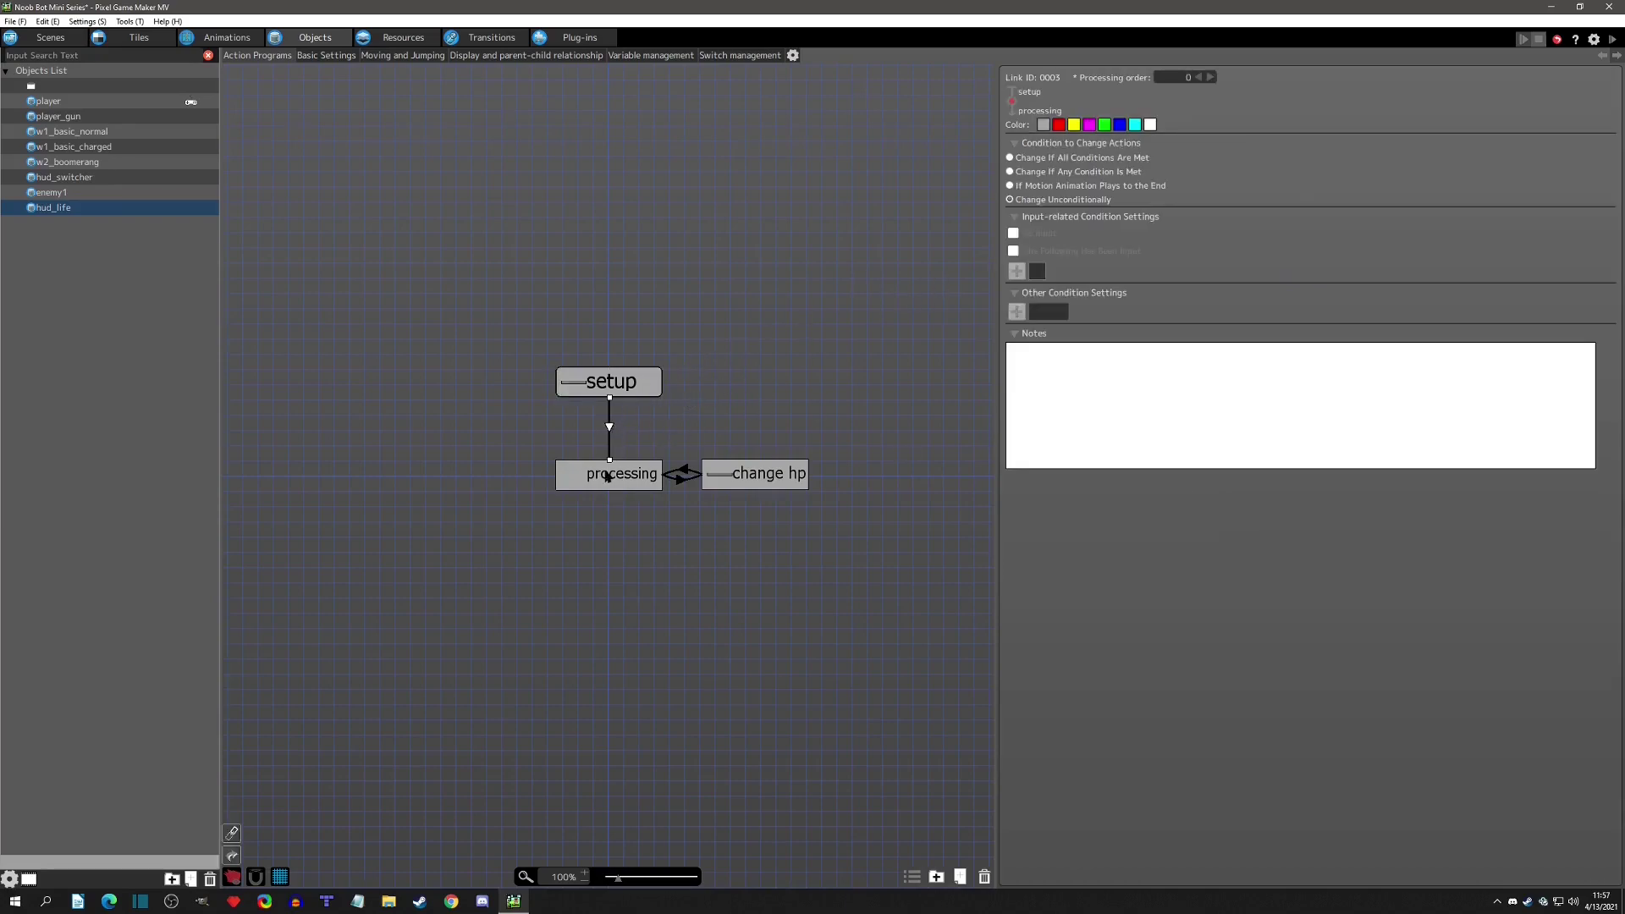
{"action": "left_click", "coordinate": [608, 476]}
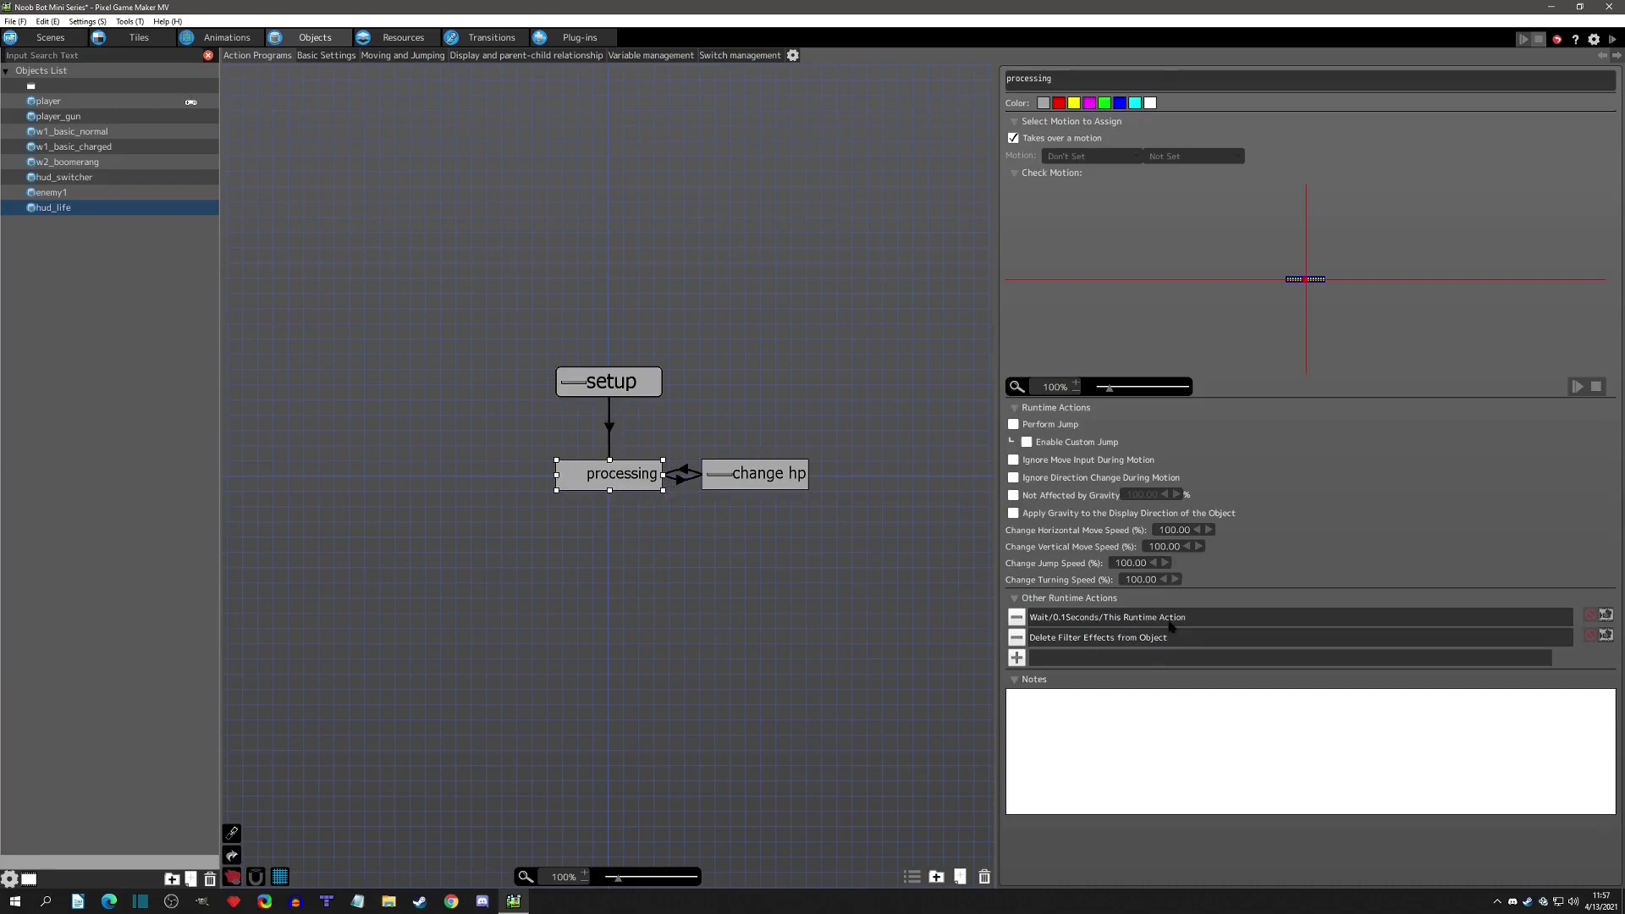
{"action": "left_click", "coordinate": [600, 383]}
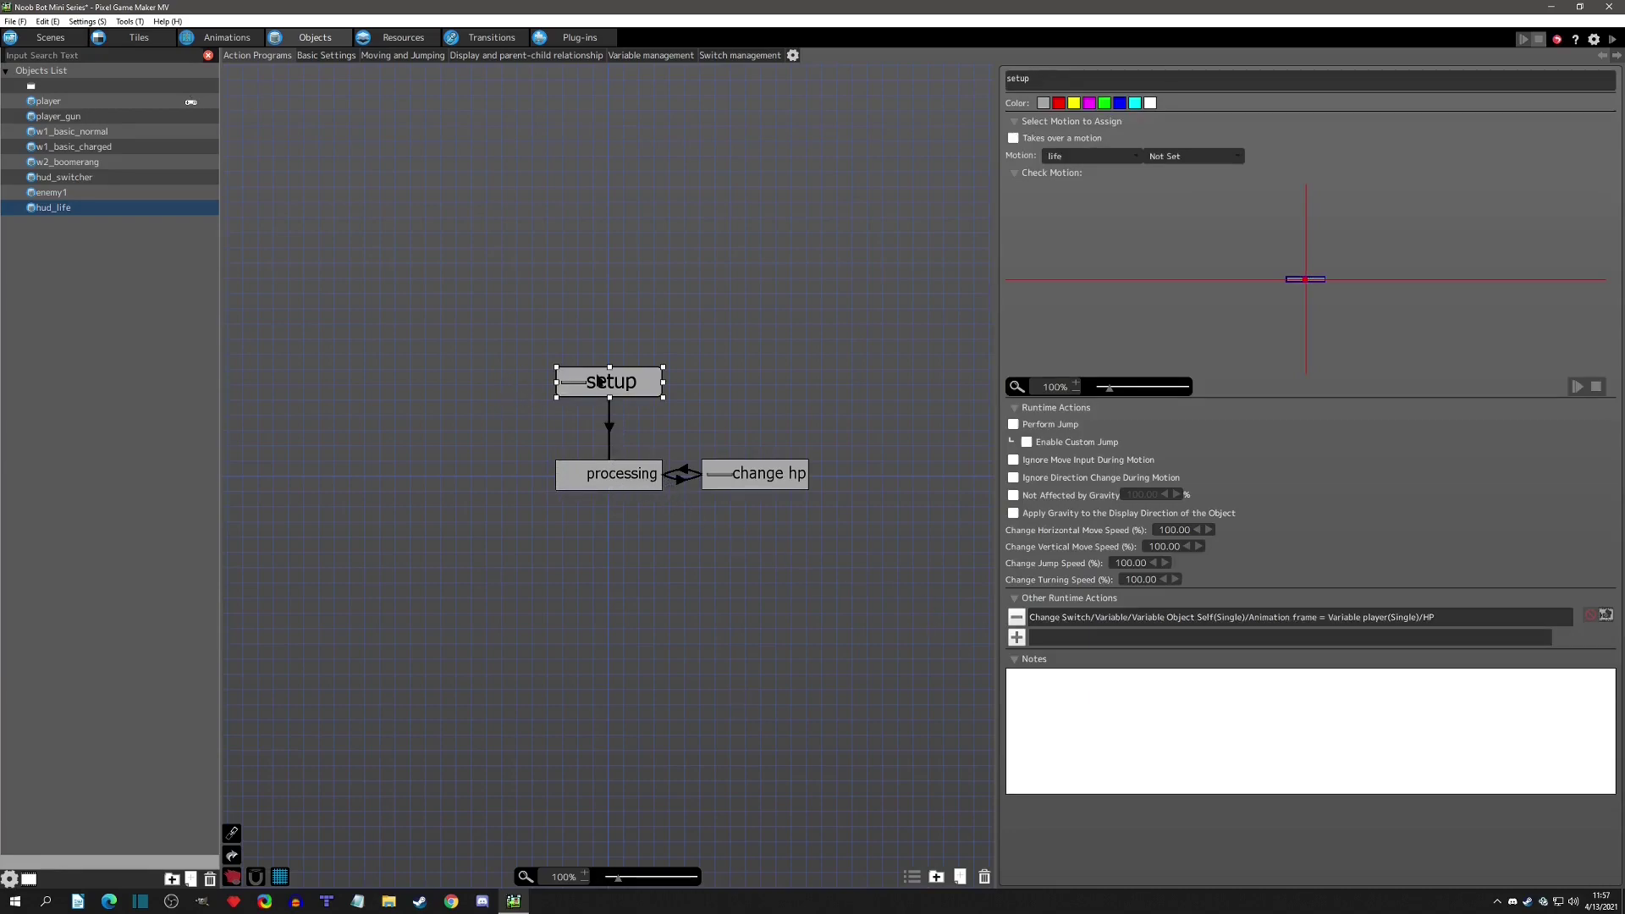
{"action": "left_click", "coordinate": [628, 488]}
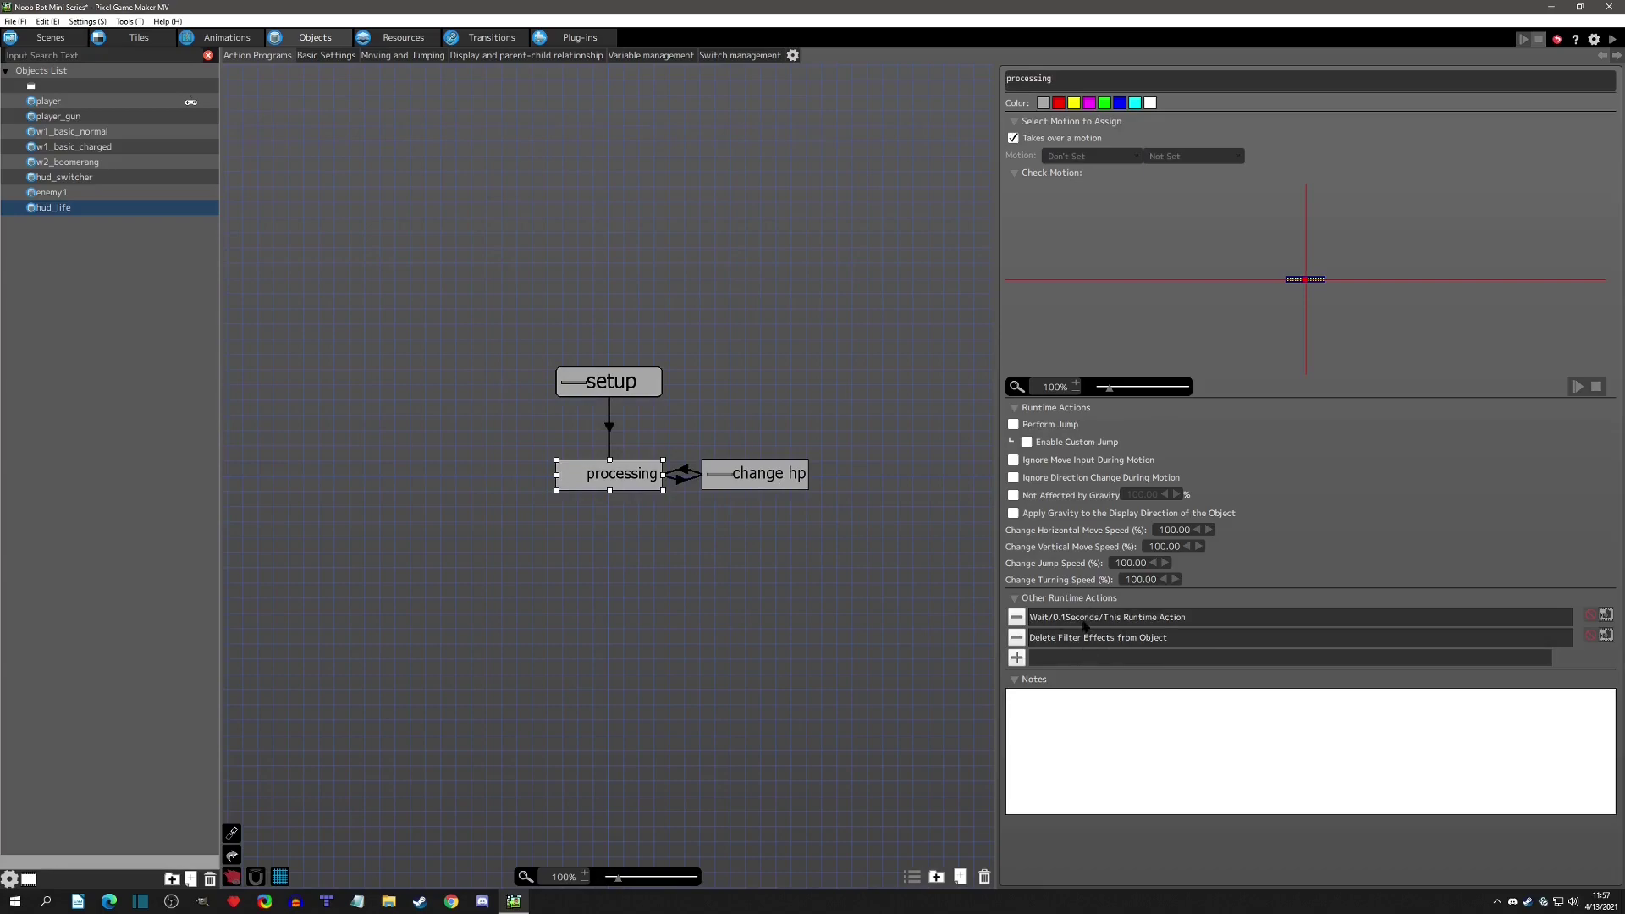
{"action": "left_click", "coordinate": [763, 485]}
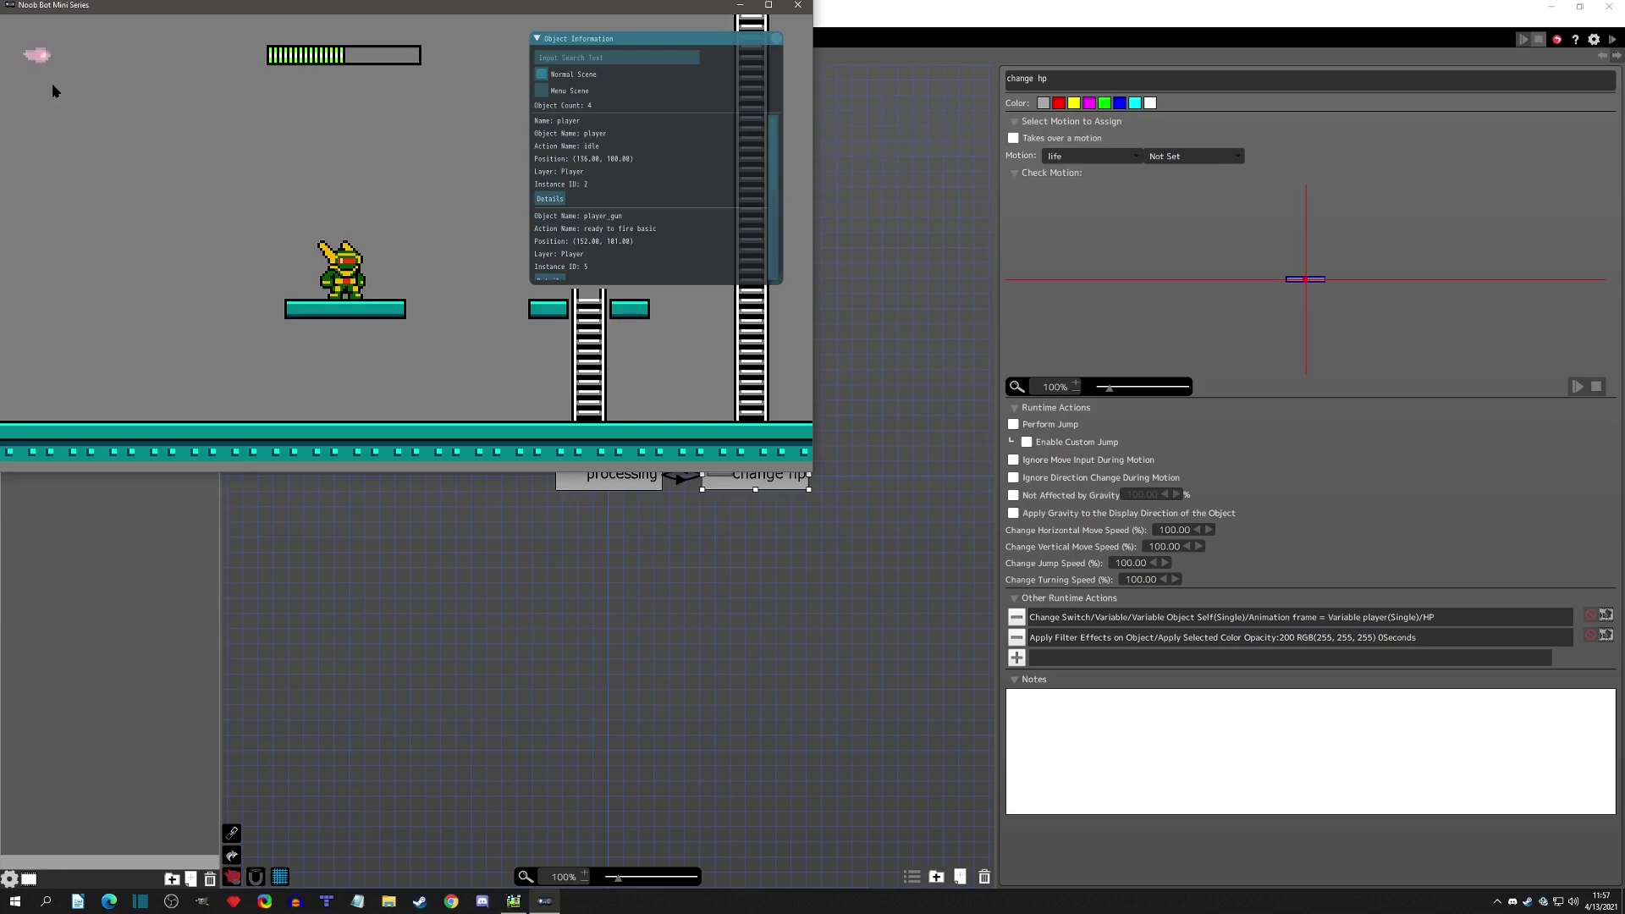
Lower the player's HP twice from 15 to 13 in Details, then close the test play.
{"action": "left_click", "coordinate": [548, 199]}
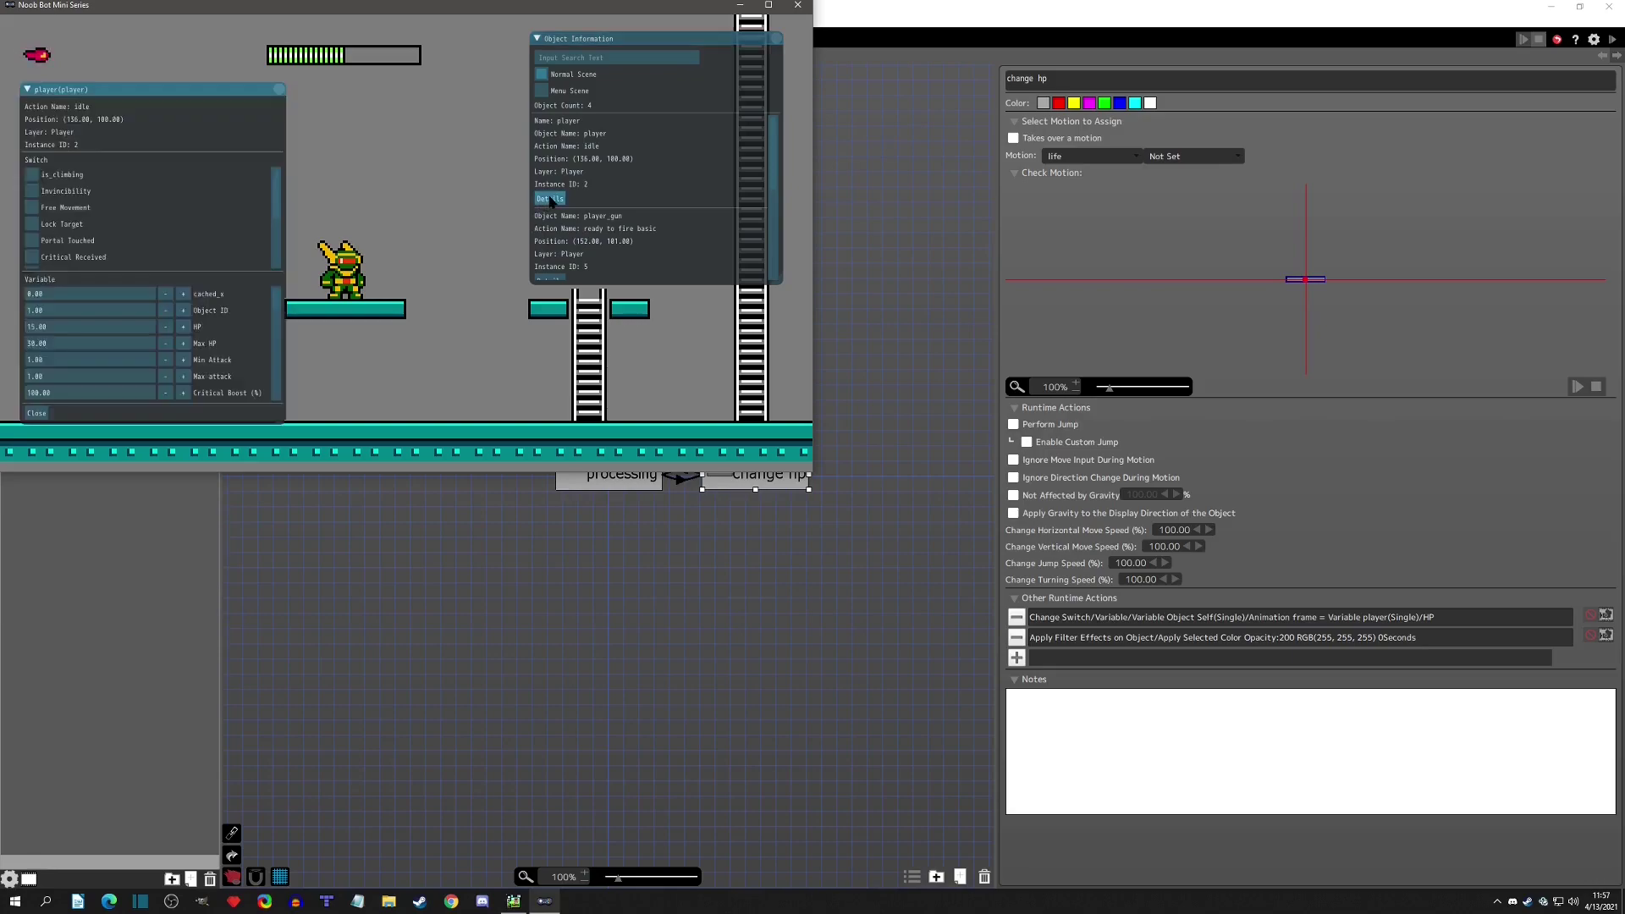
{"action": "left_click", "coordinate": [165, 327]}
{"action": "left_click", "coordinate": [166, 326]}
{"action": "left_click", "coordinate": [278, 89]}
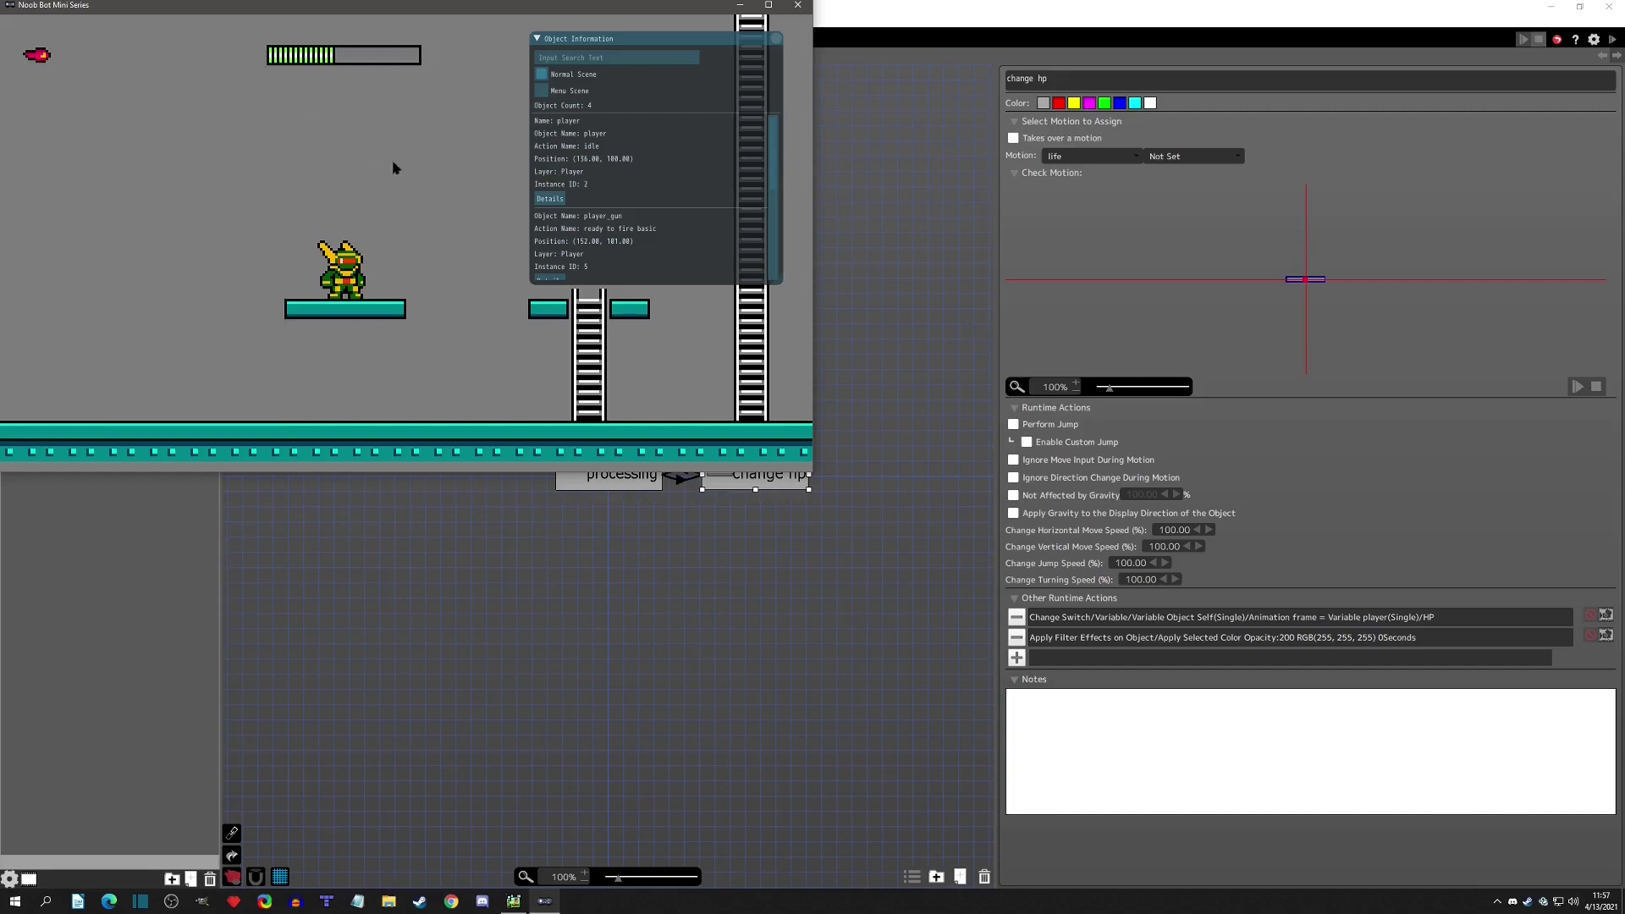
{"action": "left_click", "coordinate": [798, 6]}
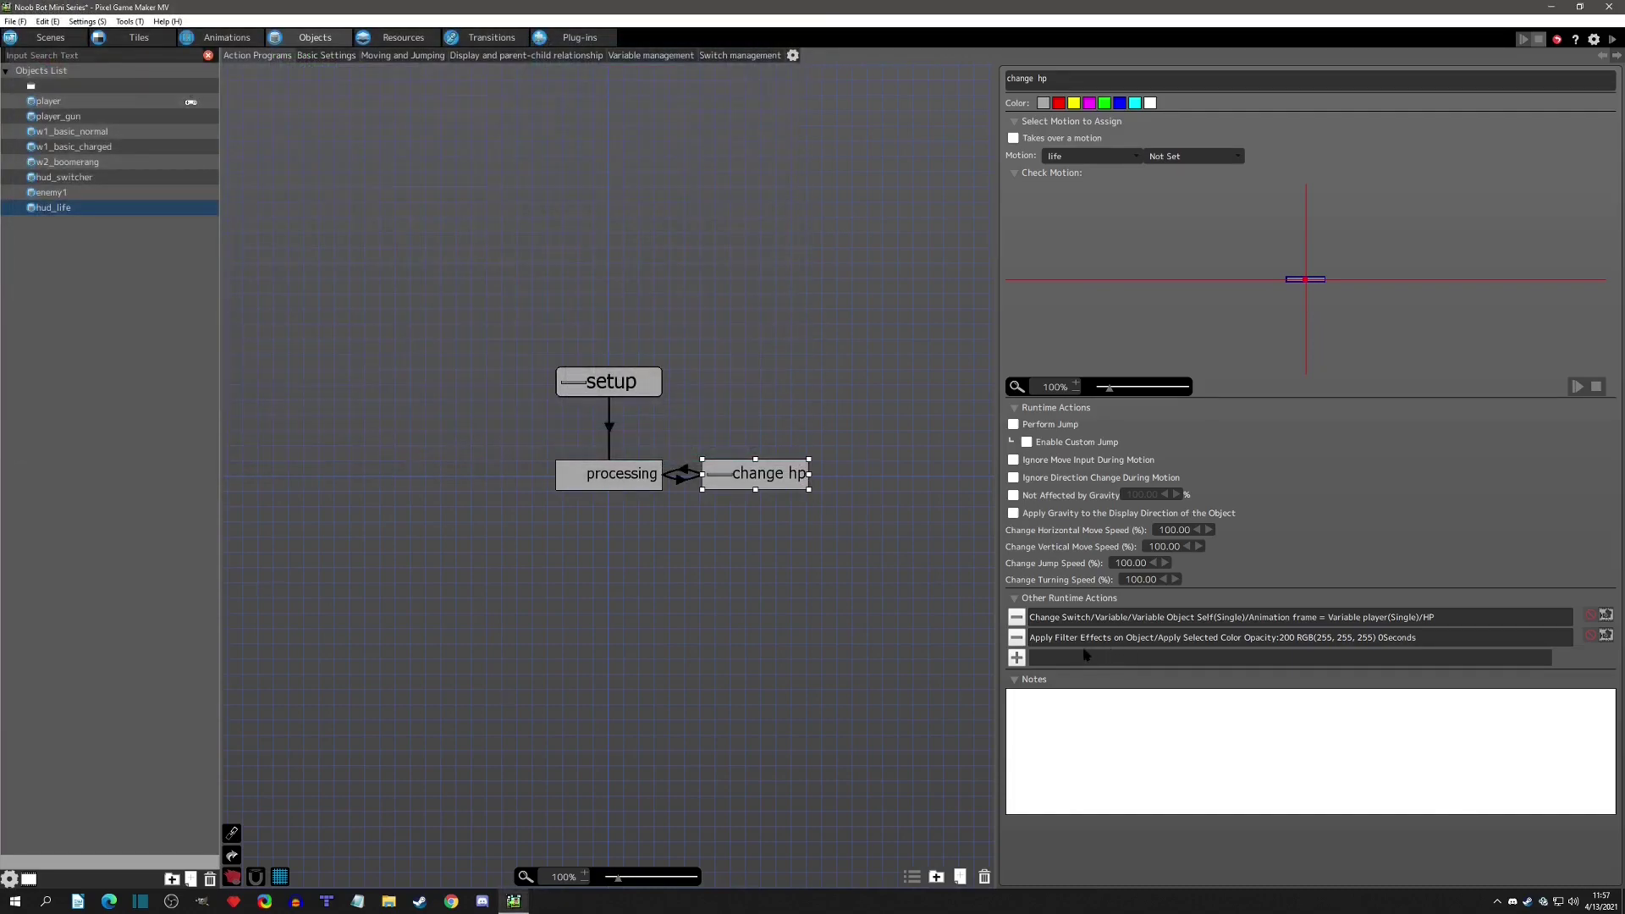